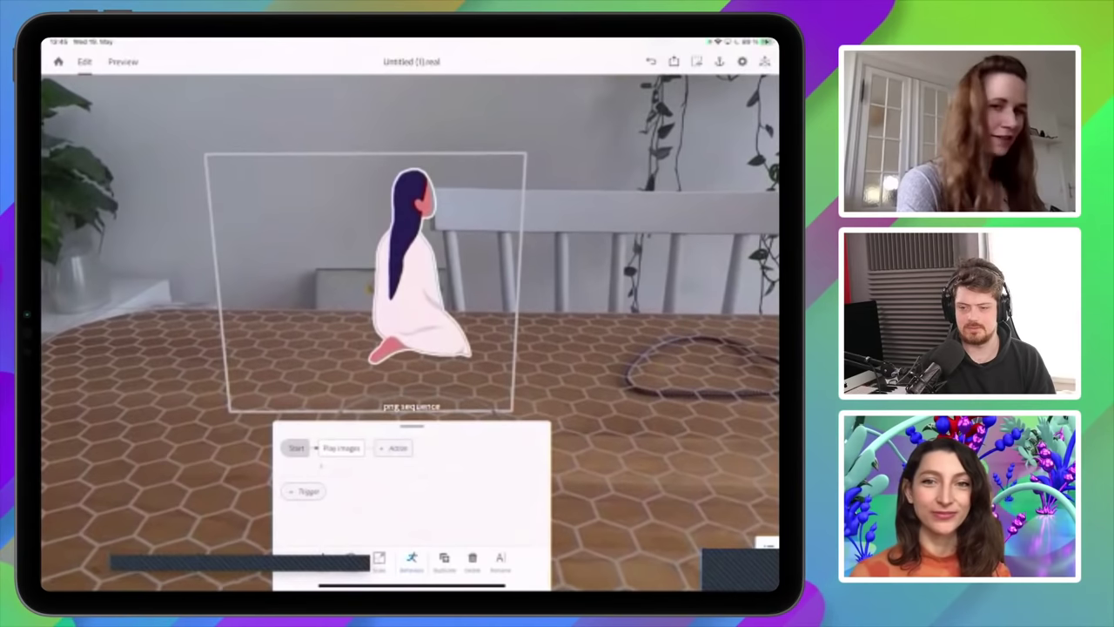
- Raise the PNG sequence above the table surface to a Y position of 1.6 cm
{"action": "left_click", "coordinate": [322, 553]}
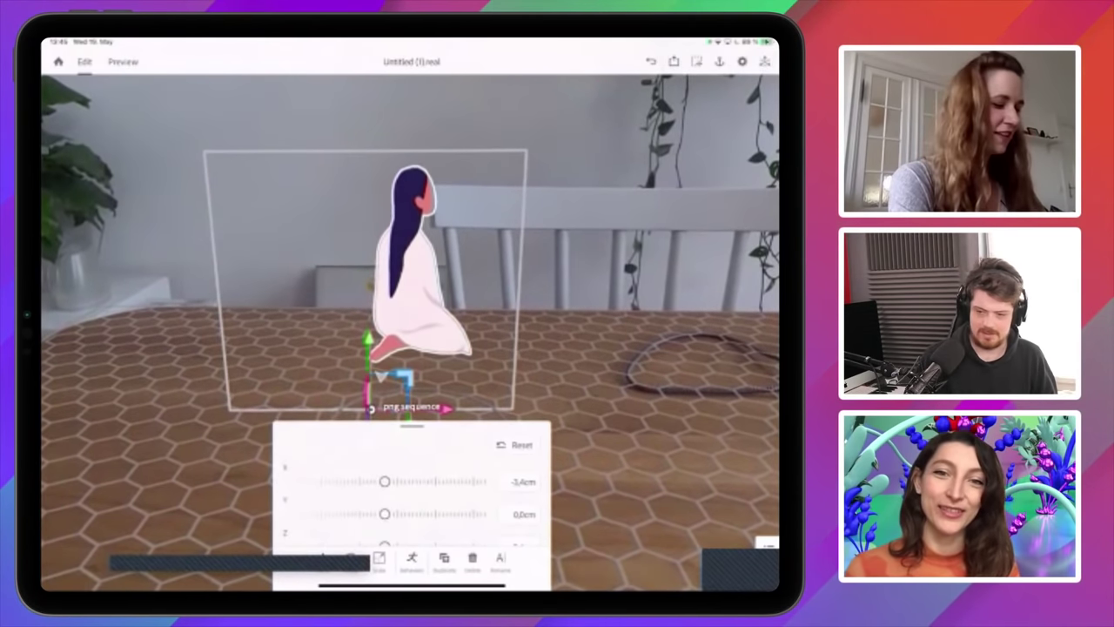
{"action": "mouse_move", "coordinate": [368, 337]}
{"action": "left_mouse_down"}
{"action": "mouse_move", "coordinate": [366, 275]}
{"action": "mouse_move", "coordinate": [366, 331]}
{"action": "left_mouse_up"}
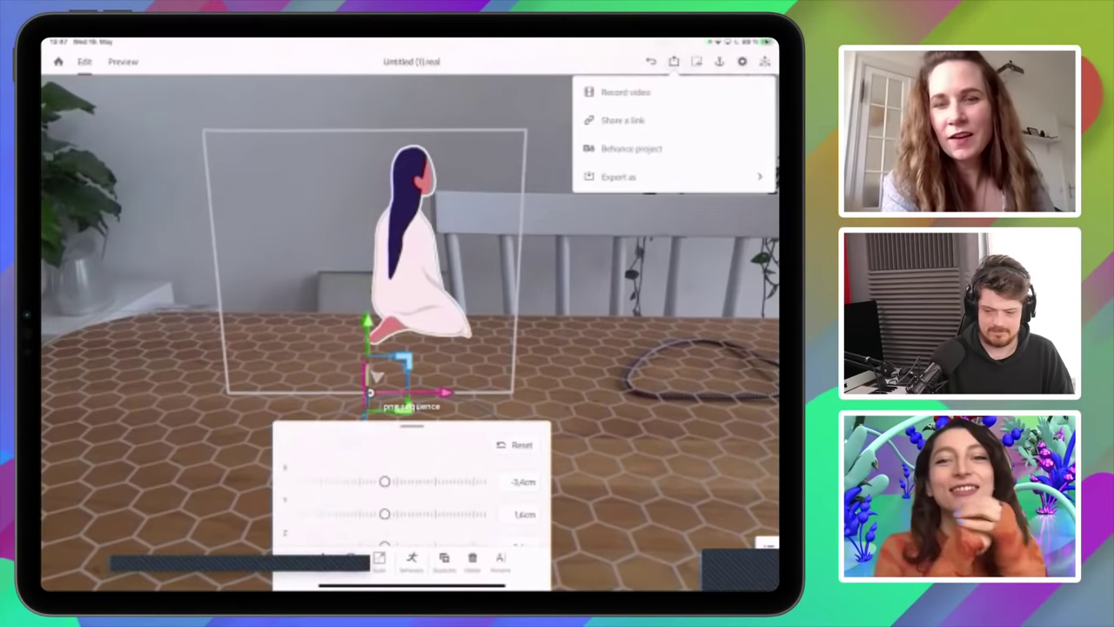
- Create a share link for the untitled AR experience and open the link's QR code
{"action": "left_click", "coordinate": [623, 121]}
{"action": "left_click", "coordinate": [63, 63]}
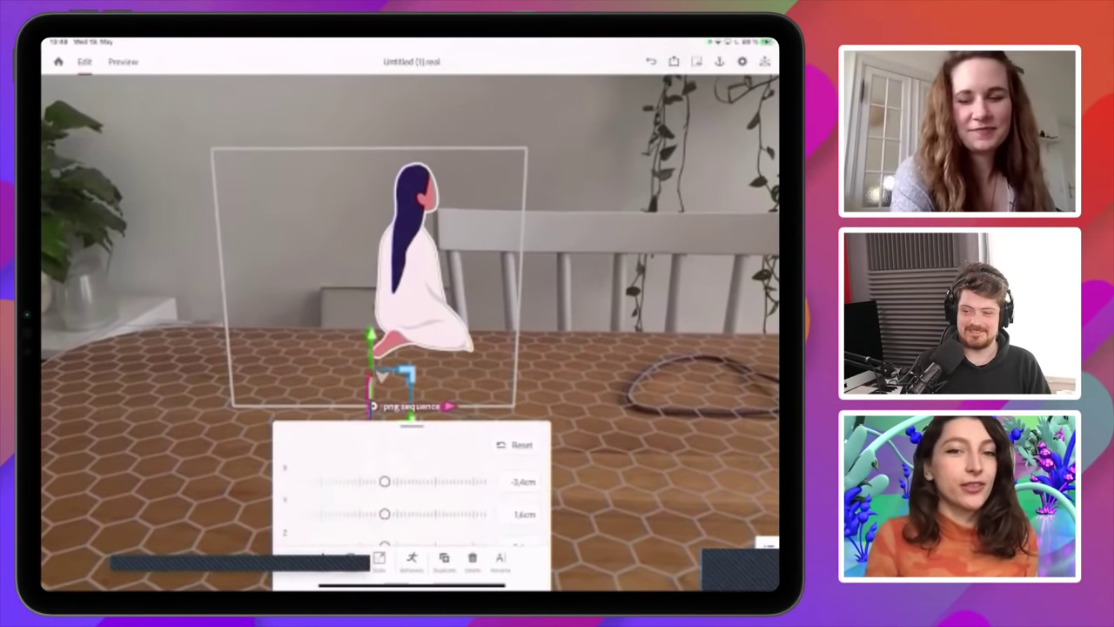
{"action": "left_click", "coordinate": [674, 62]}
{"action": "left_click", "coordinate": [621, 120]}
{"action": "left_click", "coordinate": [351, 279]}
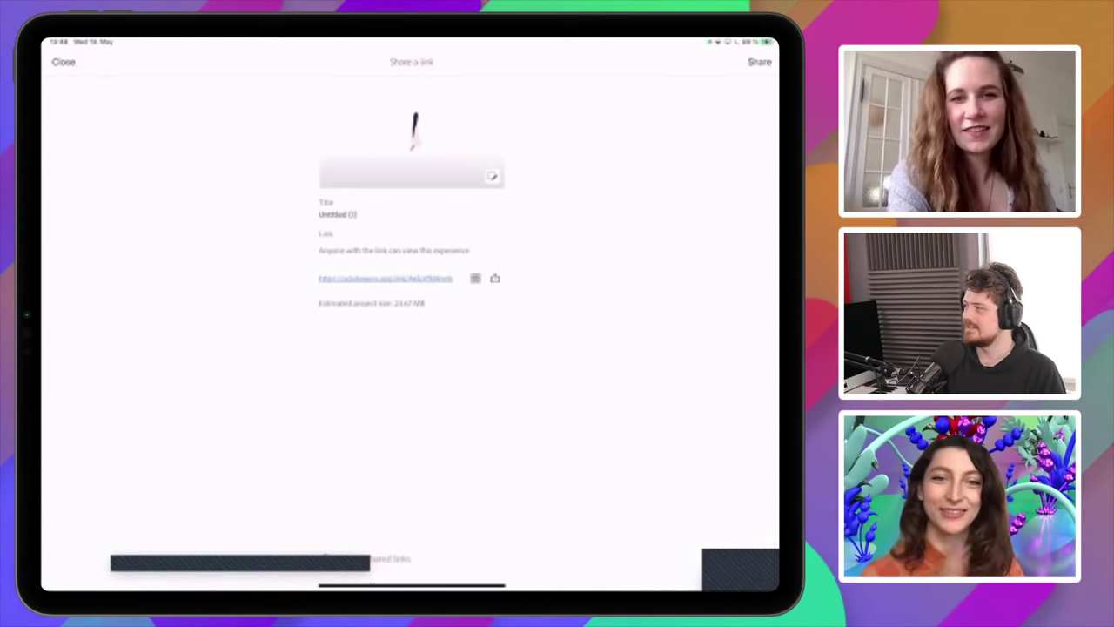
{"action": "left_click", "coordinate": [475, 279]}
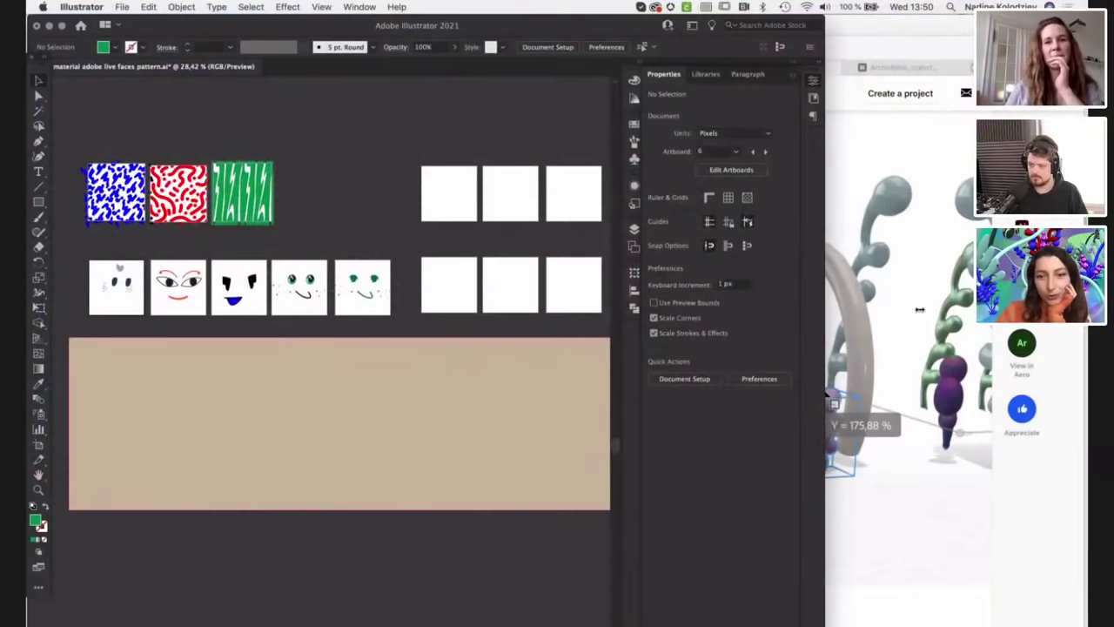
- Widen the Illustrator window and examine the three pattern swatches and the five face drawings up close
{"action": "left_click_drag", "start_coordinate": [920, 310], "coordinate": [1088, 310]}
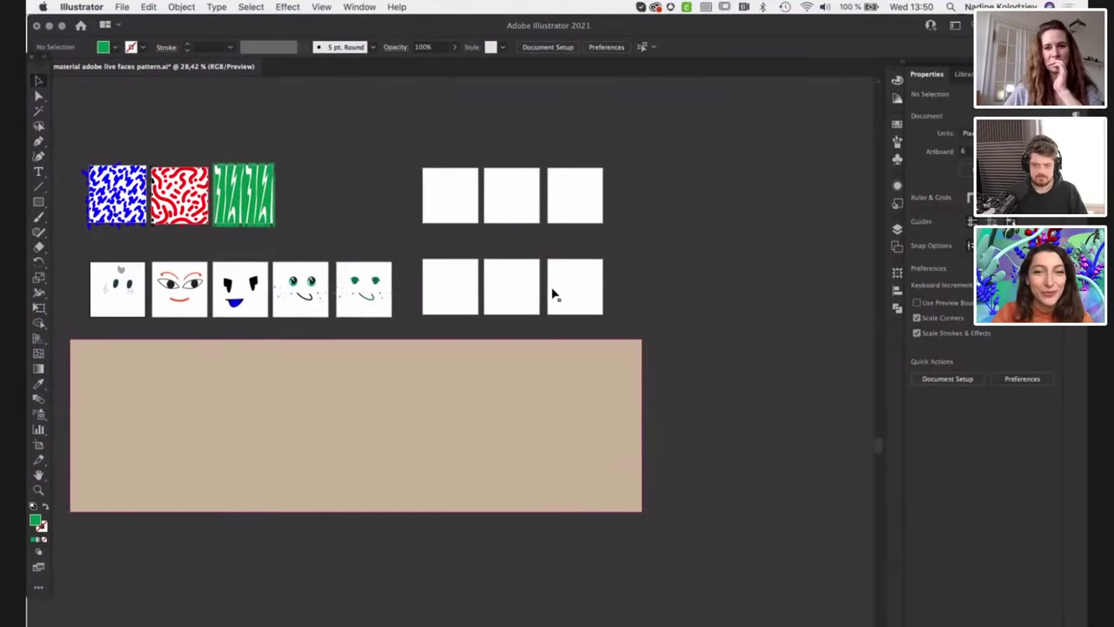
{"action": "scroll", "coordinate": [552, 294], "scroll_direction": "up", "scroll_amount": 3}
{"action": "scroll", "coordinate": [553, 294], "scroll_direction": "left", "scroll_amount": 5}
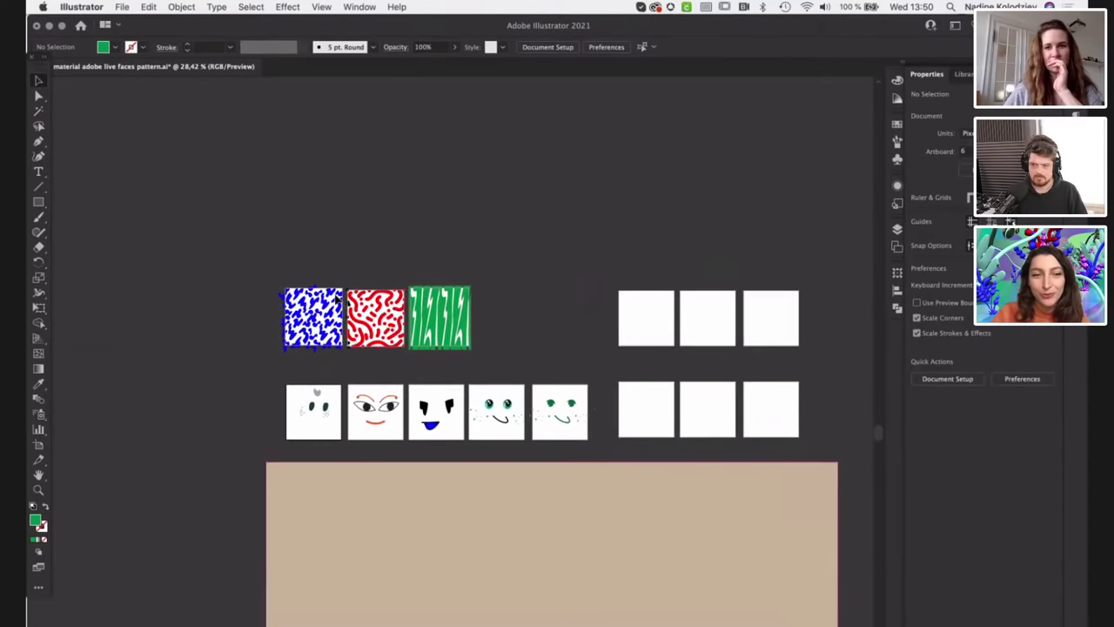
{"action": "scroll", "coordinate": [323, 282], "scroll_direction": "up", "scroll_amount": 2, "text": "alt"}
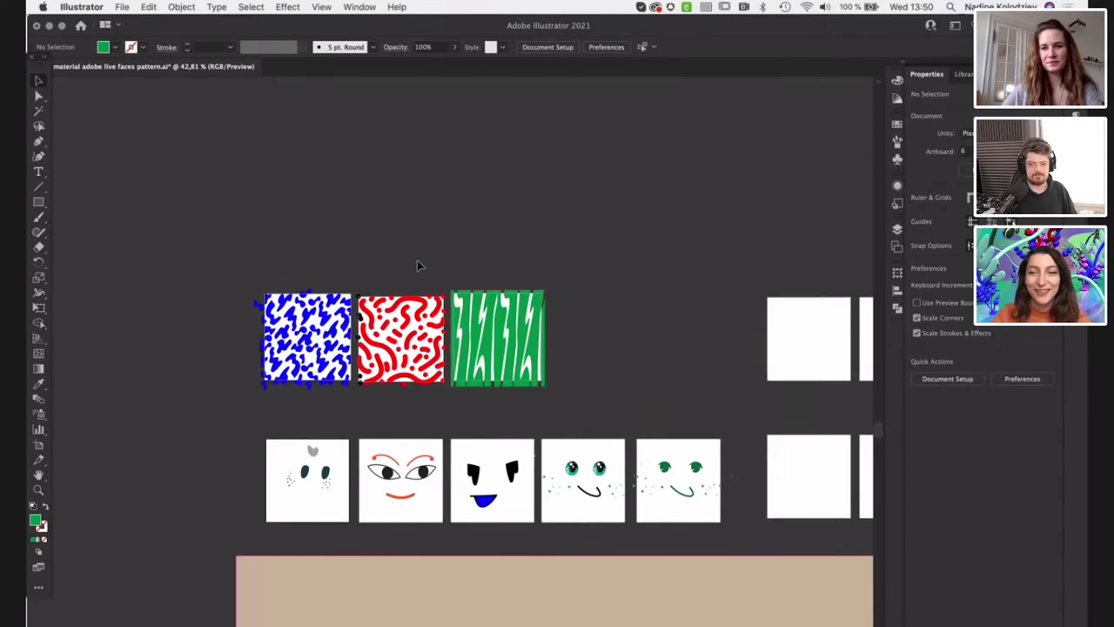
{"action": "scroll", "coordinate": [418, 265], "scroll_direction": "up", "scroll_amount": 3, "text": "alt"}
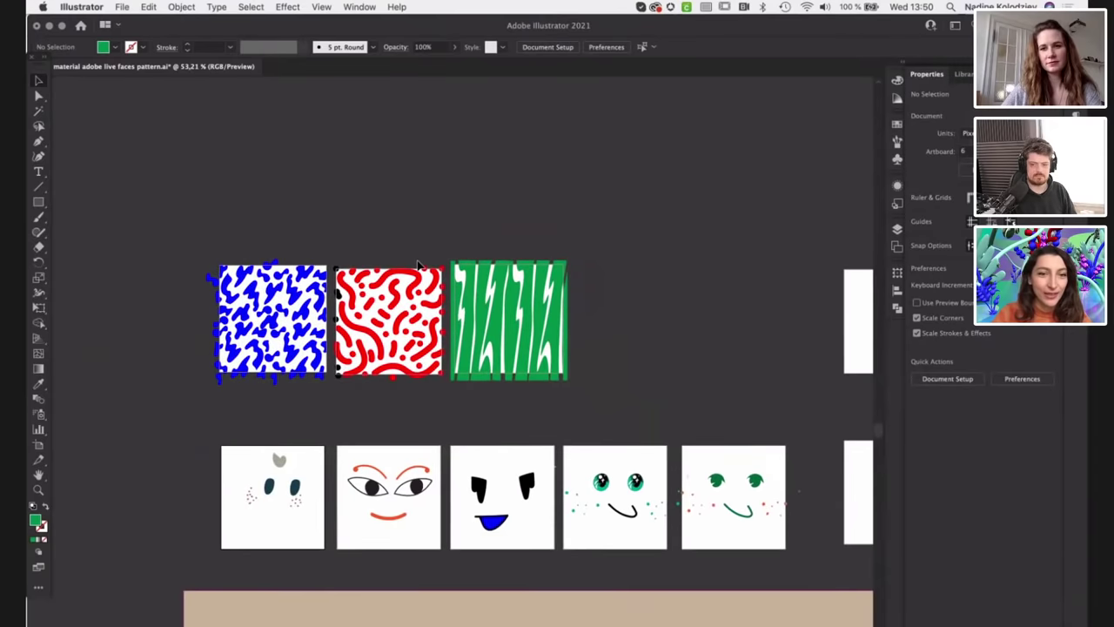
{"action": "scroll", "coordinate": [418, 265], "scroll_direction": "up", "scroll_amount": 2, "text": "alt"}
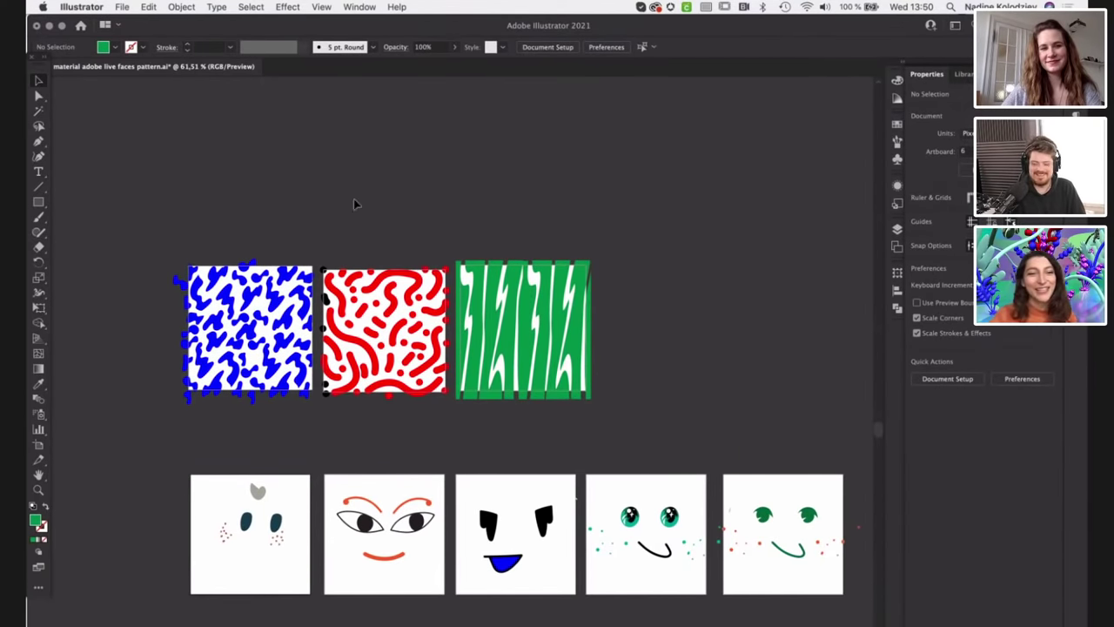
{"action": "scroll", "coordinate": [270, 261], "scroll_direction": "down", "scroll_amount": 4}
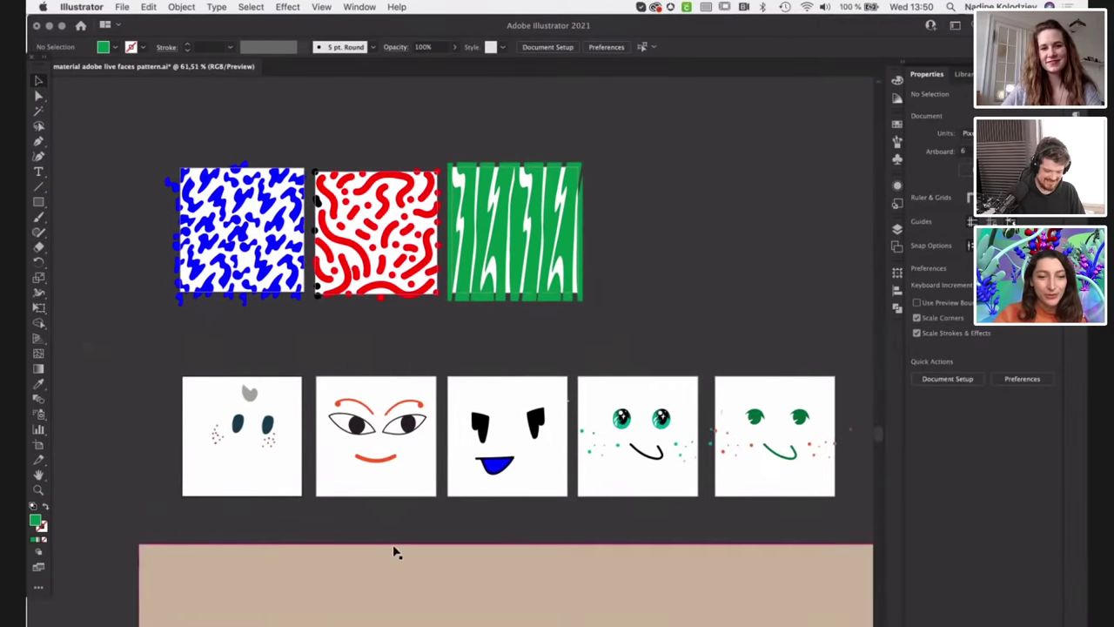
- Move the beige rectangle behind the five faces to inspect their white parts, and return it below them
{"action": "left_click_drag", "start_coordinate": [393, 552], "coordinate": [449, 370]}
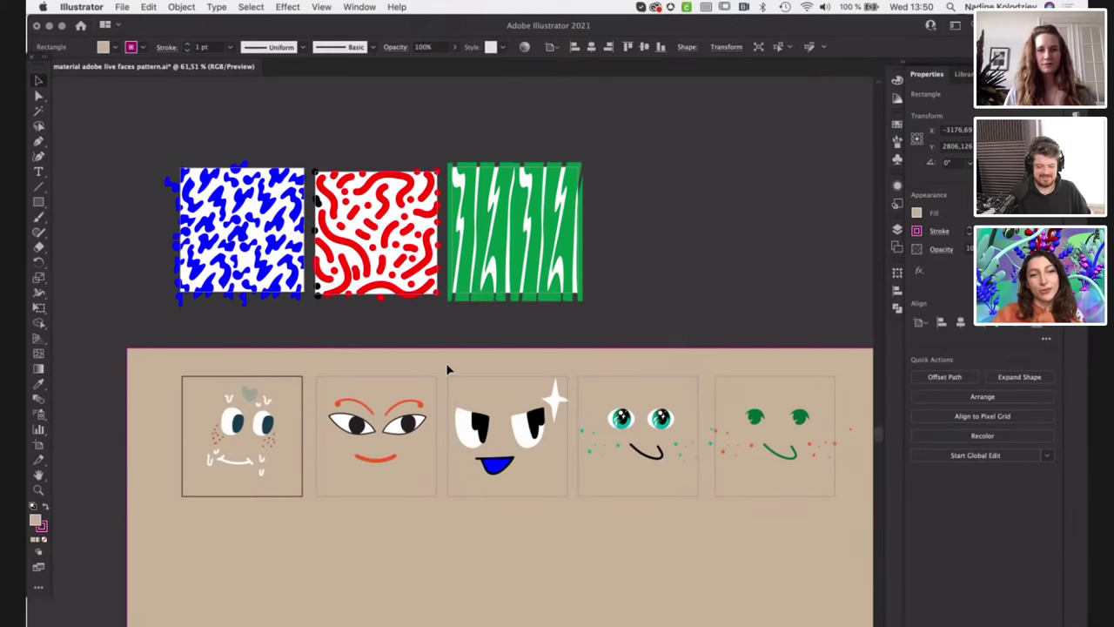
{"action": "left_click_drag", "start_coordinate": [450, 373], "coordinate": [425, 595]}
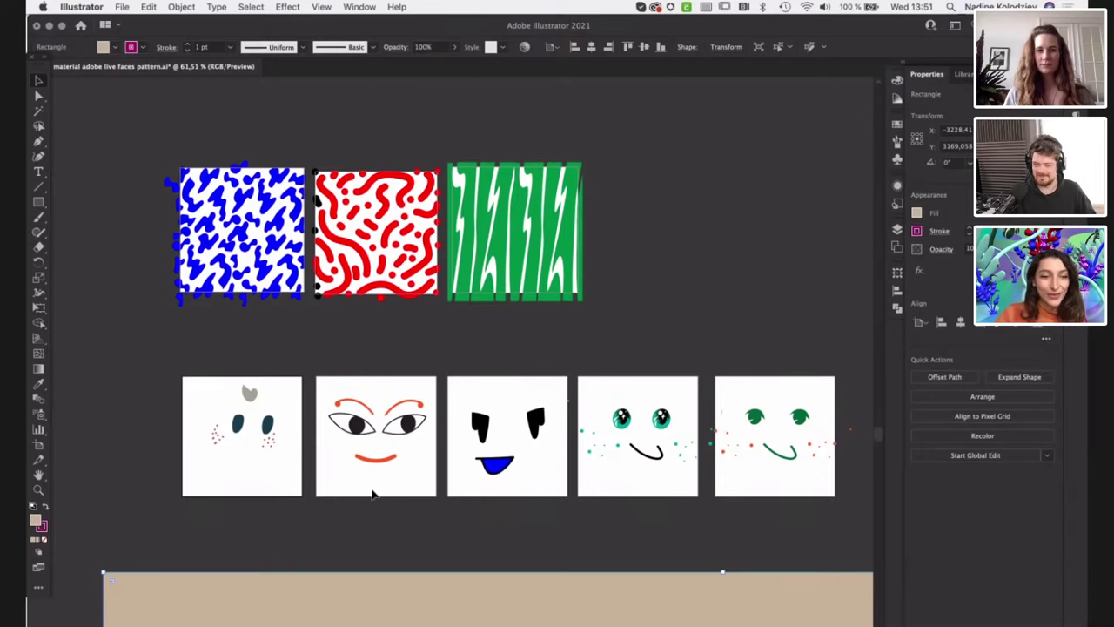
- Switch to Adobe Dimension and look through the basic shapes and models in the starter assets
{"action": "key", "text": "ctrl+Up"}
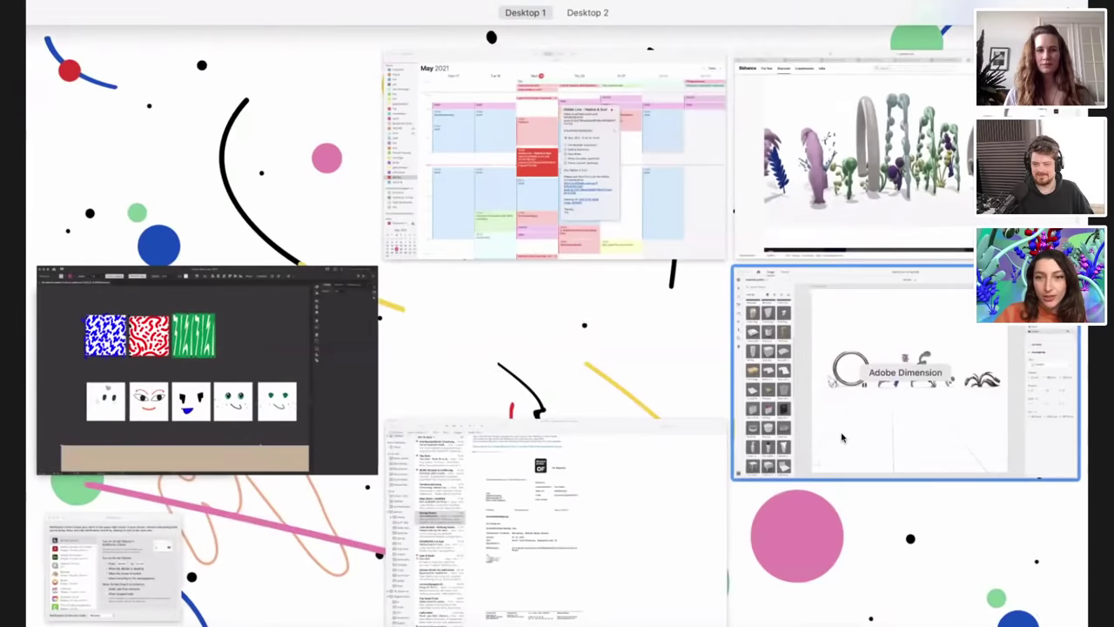
{"action": "left_click", "coordinate": [842, 437]}
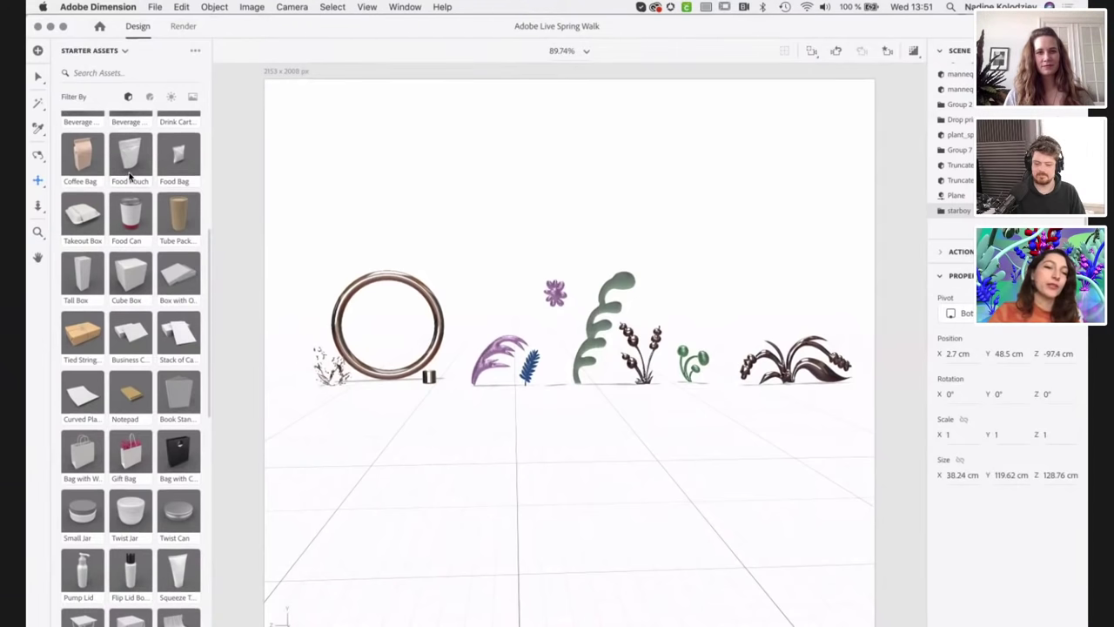
{"action": "scroll", "coordinate": [131, 174], "scroll_direction": "up", "scroll_amount": 5}
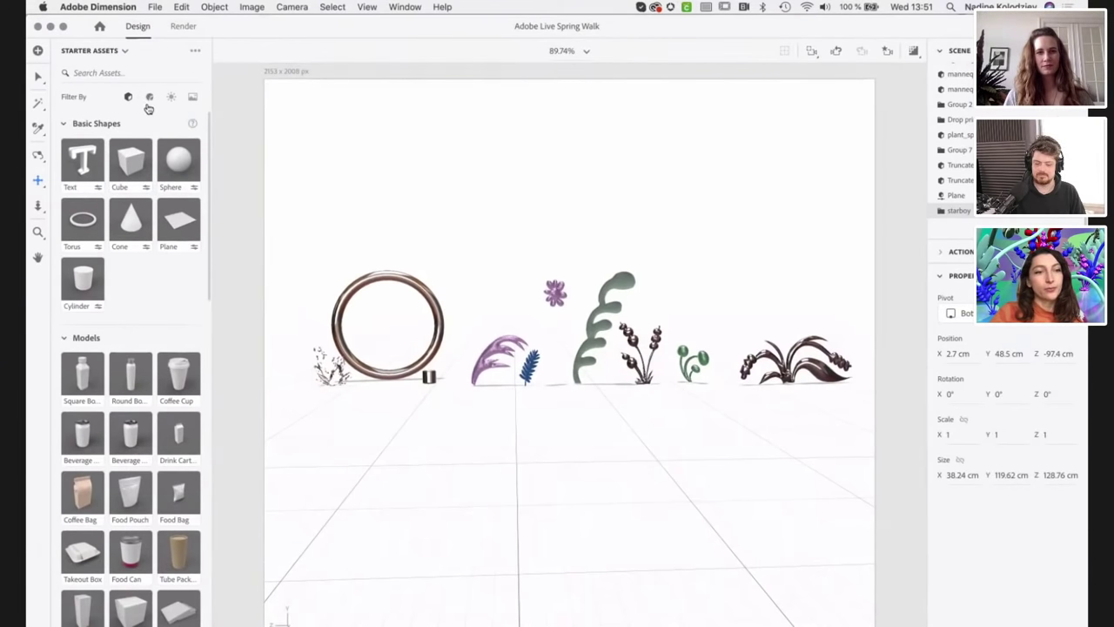
{"action": "scroll", "coordinate": [130, 277], "scroll_direction": "down", "scroll_amount": 20}
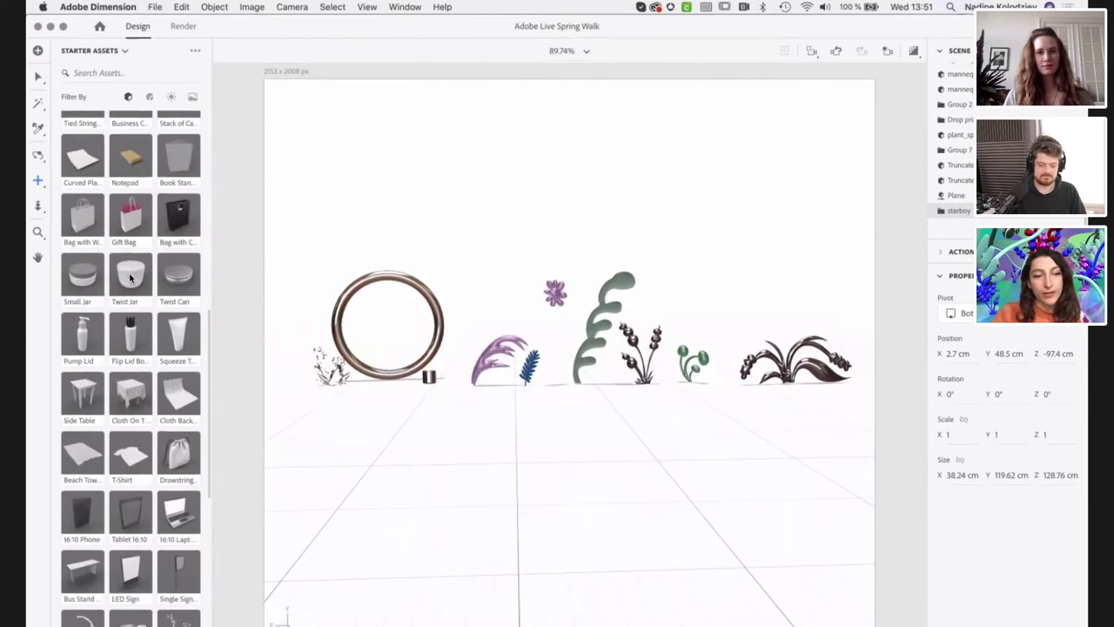
{"action": "scroll", "coordinate": [130, 278], "scroll_direction": "down", "scroll_amount": 2}
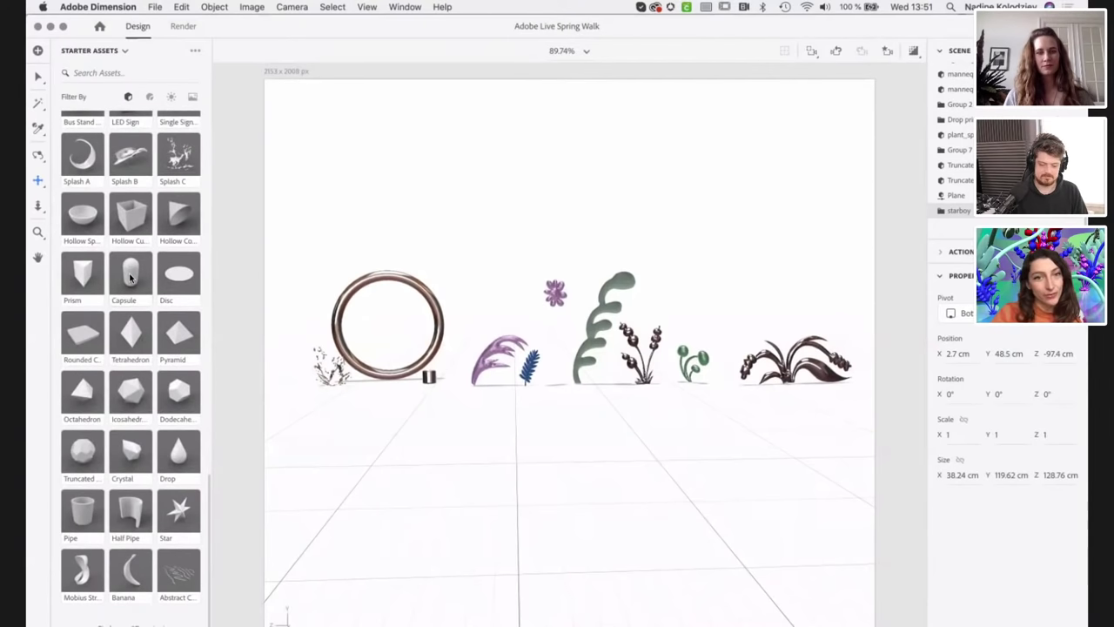
{"action": "scroll", "coordinate": [129, 277], "scroll_direction": "up", "scroll_amount": 20}
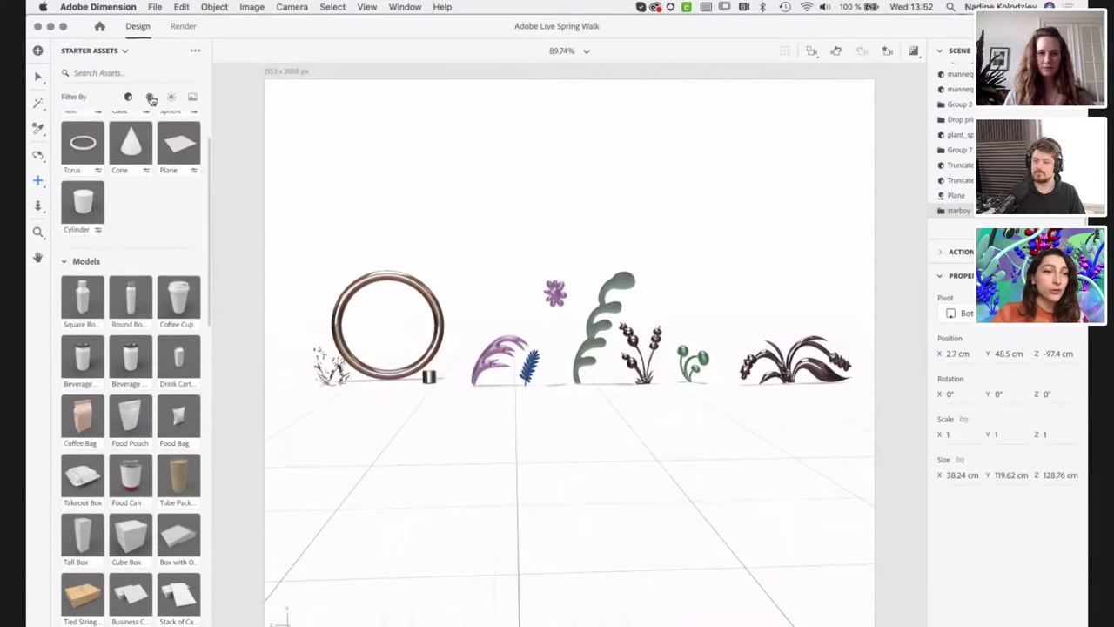
- Browse the starter materials, check the lights filter, and return the asset list to models
{"action": "left_click", "coordinate": [151, 98]}
{"action": "scroll", "coordinate": [153, 286], "scroll_direction": "down", "scroll_amount": 15}
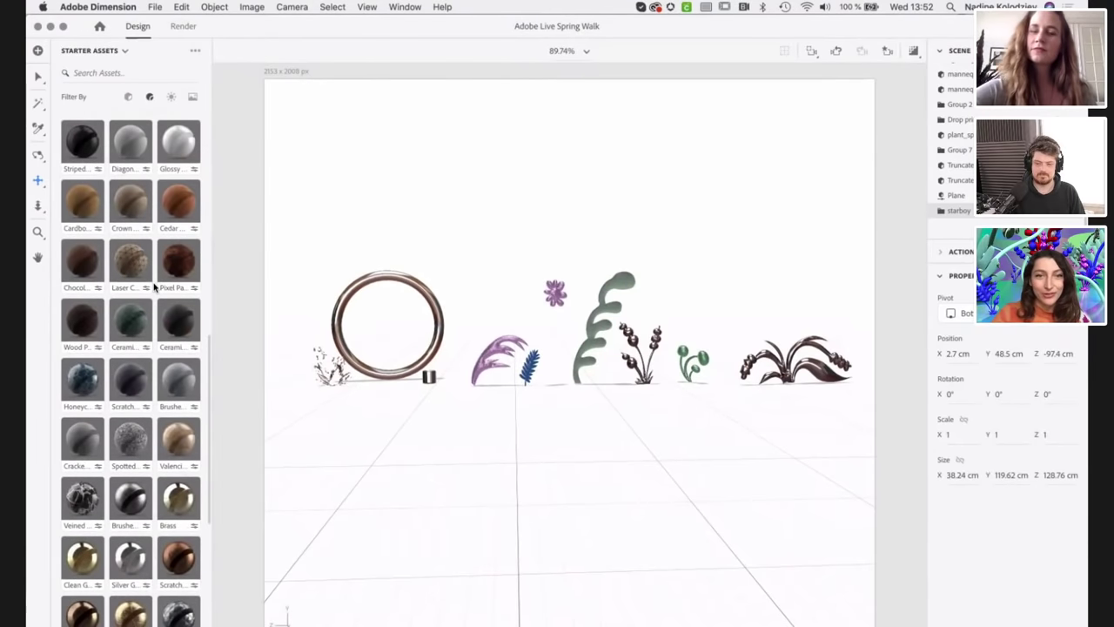
{"action": "scroll", "coordinate": [153, 286], "scroll_direction": "up", "scroll_amount": 10}
{"action": "left_click", "coordinate": [171, 98]}
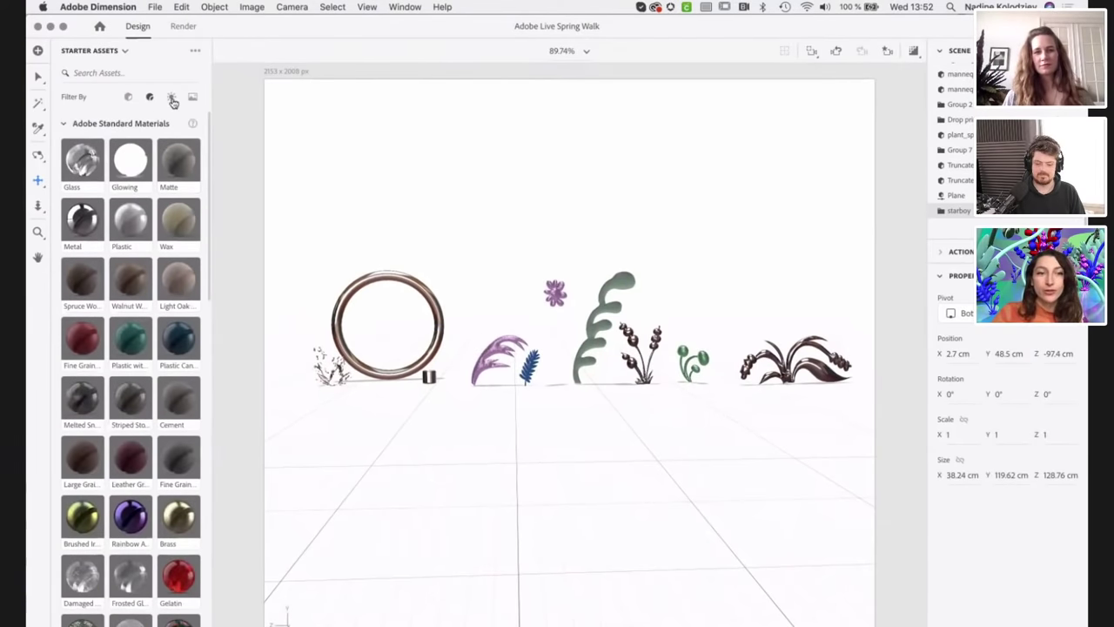
{"action": "left_click", "coordinate": [129, 98]}
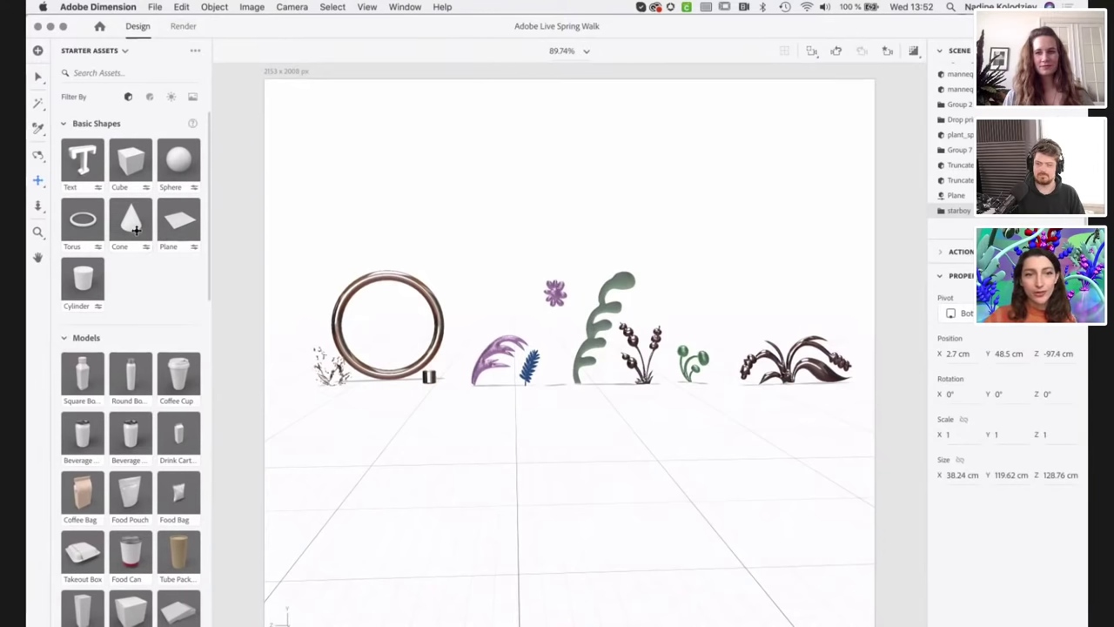
- Switch to Safari and browse the free 3D model collection on Adobe Stock
{"action": "key", "text": "ctrl+Up"}
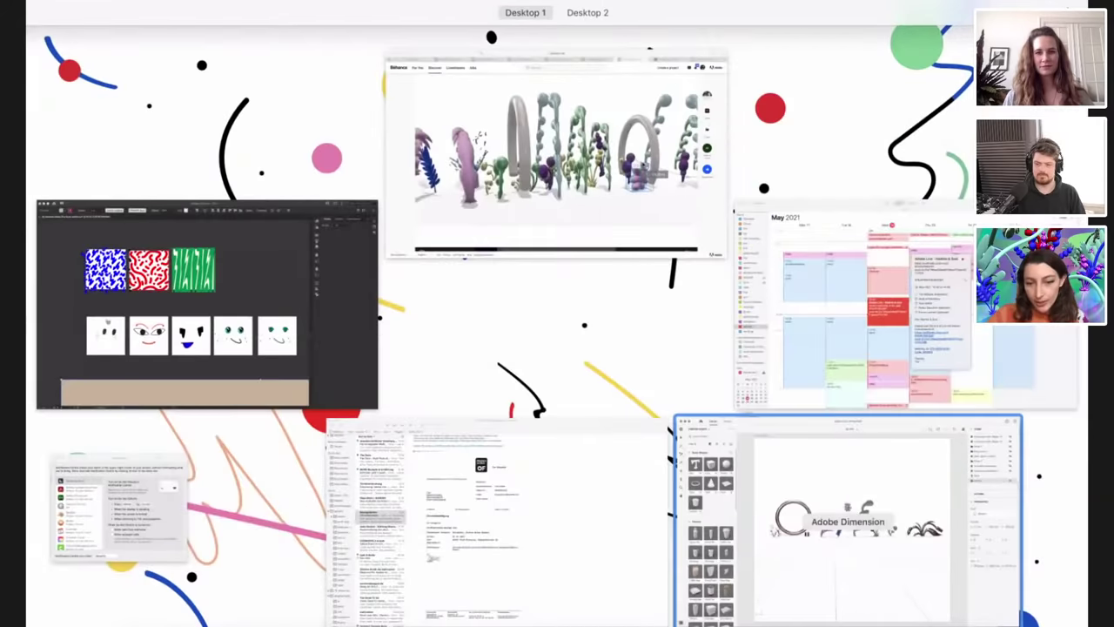
{"action": "left_click", "coordinate": [647, 143]}
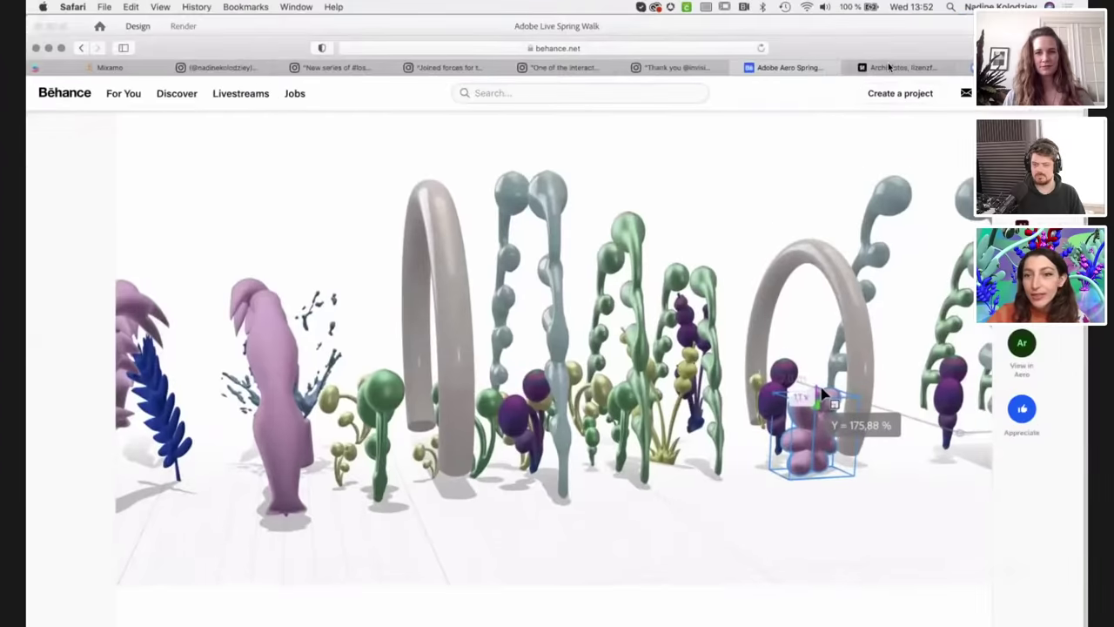
{"action": "left_click", "coordinate": [888, 67]}
{"action": "scroll", "coordinate": [486, 350], "scroll_direction": "up", "scroll_amount": 15}
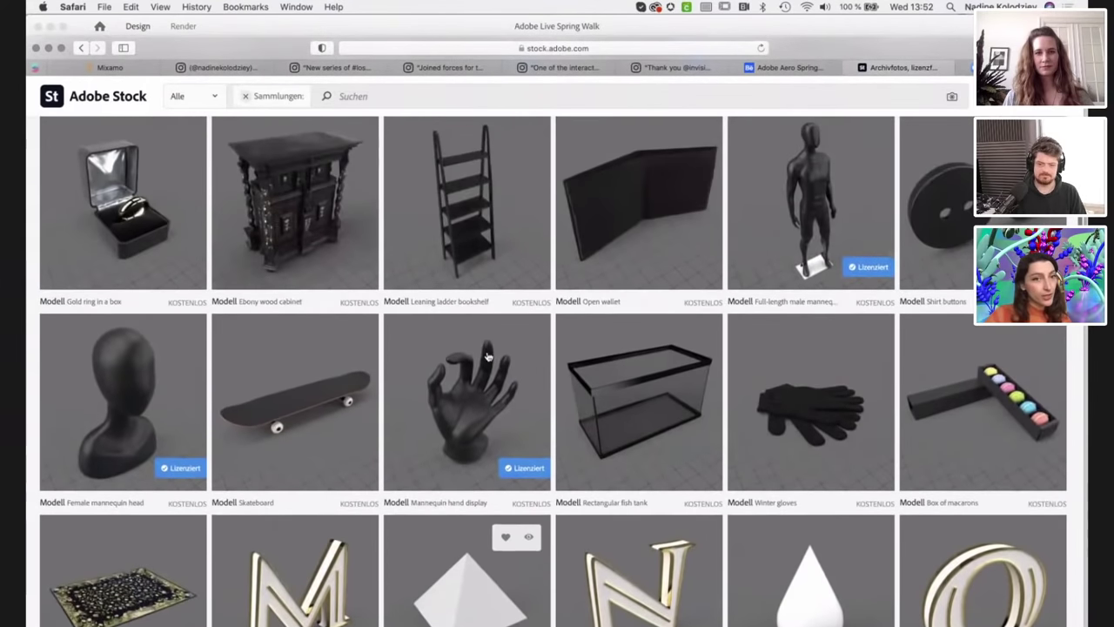
{"action": "scroll", "coordinate": [486, 357], "scroll_direction": "up", "scroll_amount": 10}
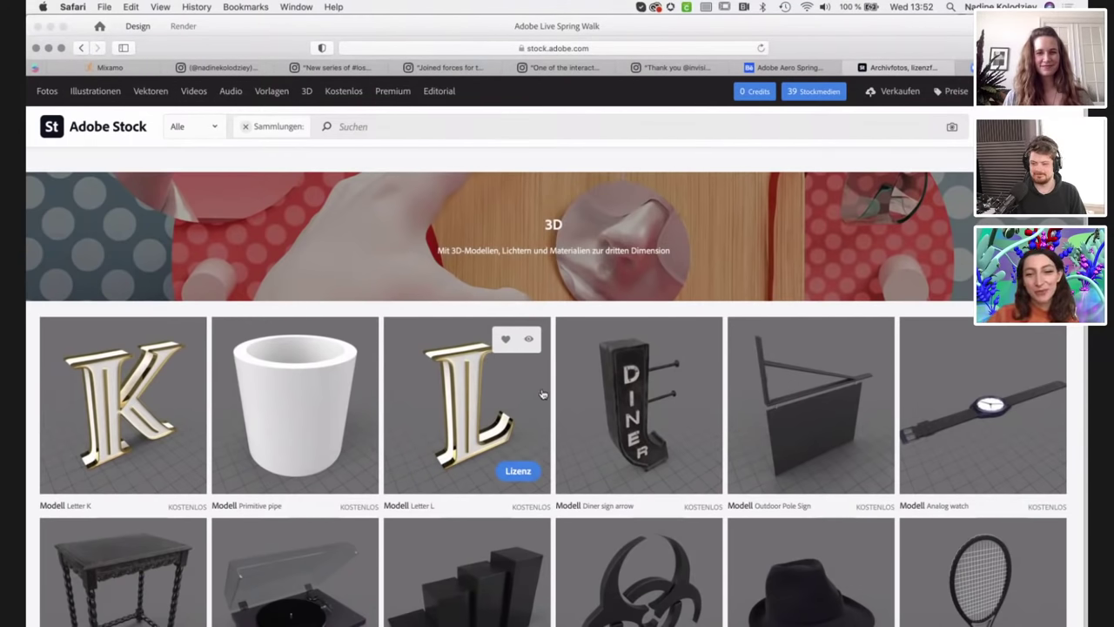
{"action": "scroll", "coordinate": [542, 394], "scroll_direction": "down", "scroll_amount": 10}
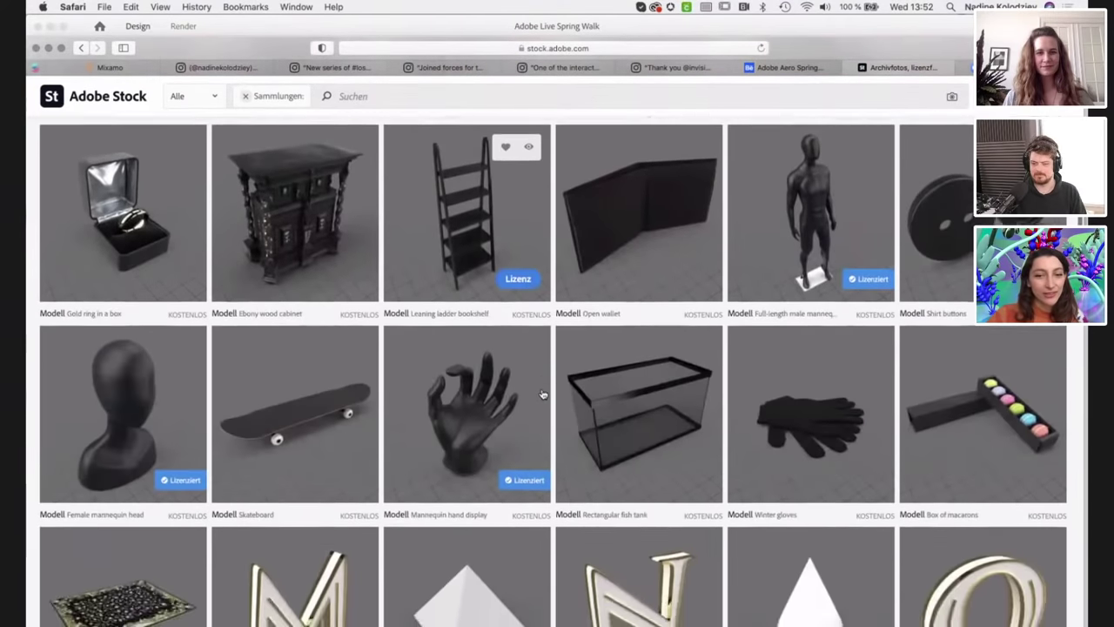
{"action": "scroll", "coordinate": [543, 395], "scroll_direction": "down", "scroll_amount": 20}
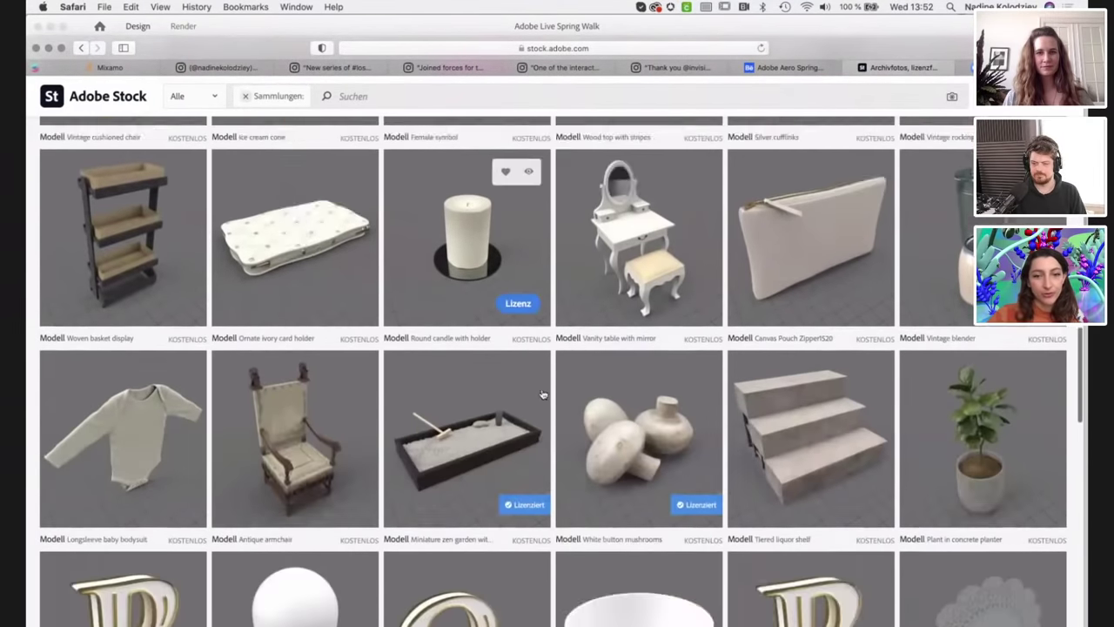
{"action": "scroll", "coordinate": [542, 395], "scroll_direction": "down", "scroll_amount": 3}
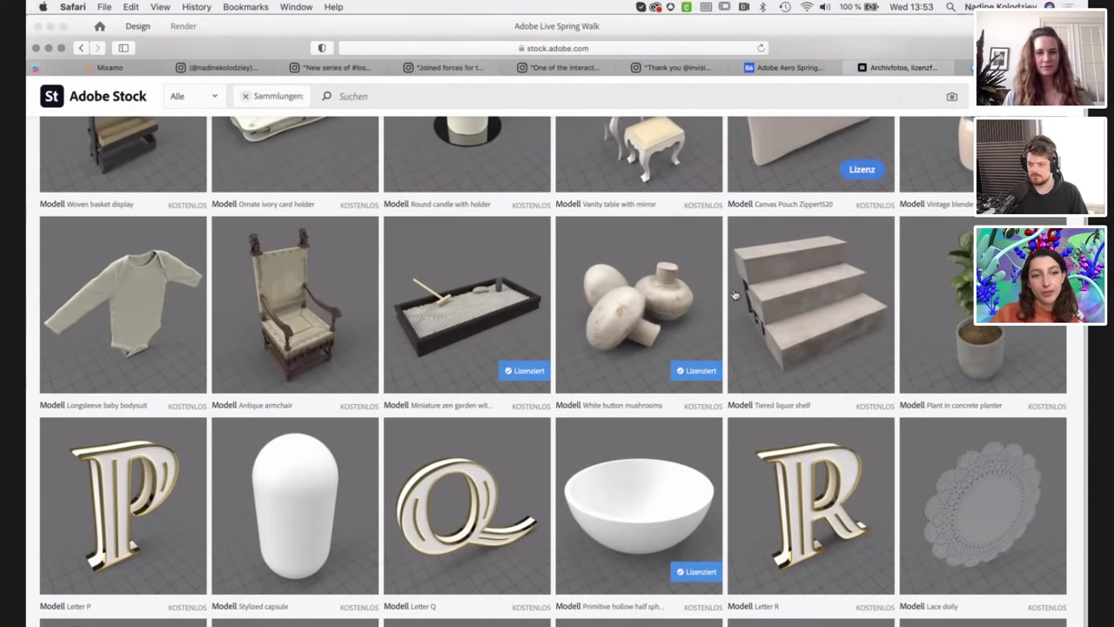
- Return to Adobe Dimension and review the starter models and materials that can be used in the scene
{"action": "key", "text": "ctrl+Up"}
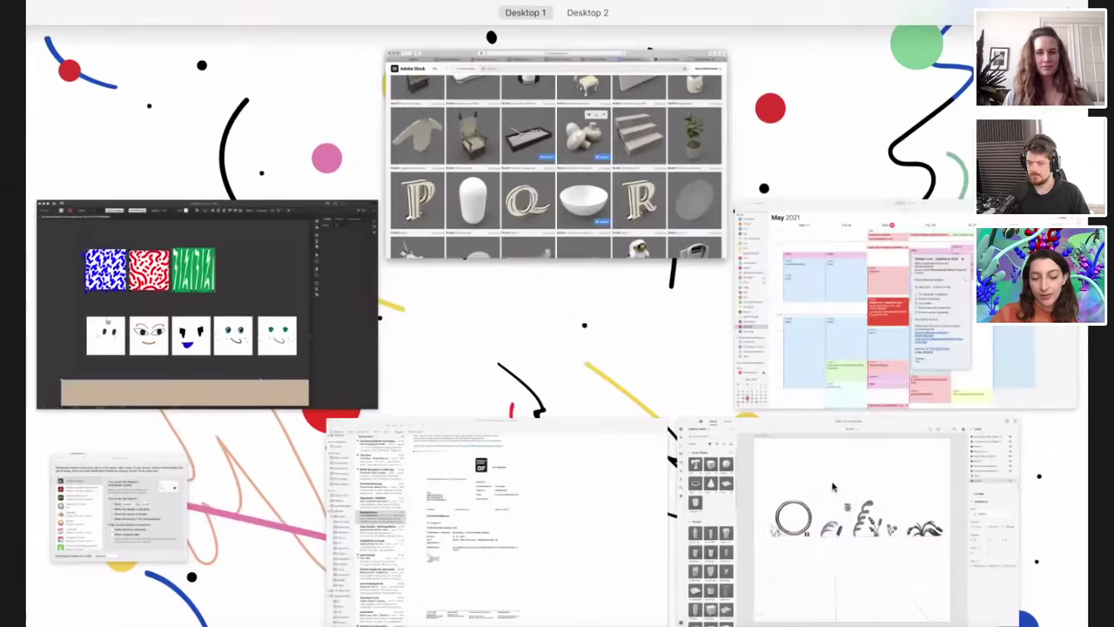
{"action": "left_click", "coordinate": [831, 482]}
{"action": "scroll", "coordinate": [136, 308], "scroll_direction": "down", "scroll_amount": 1}
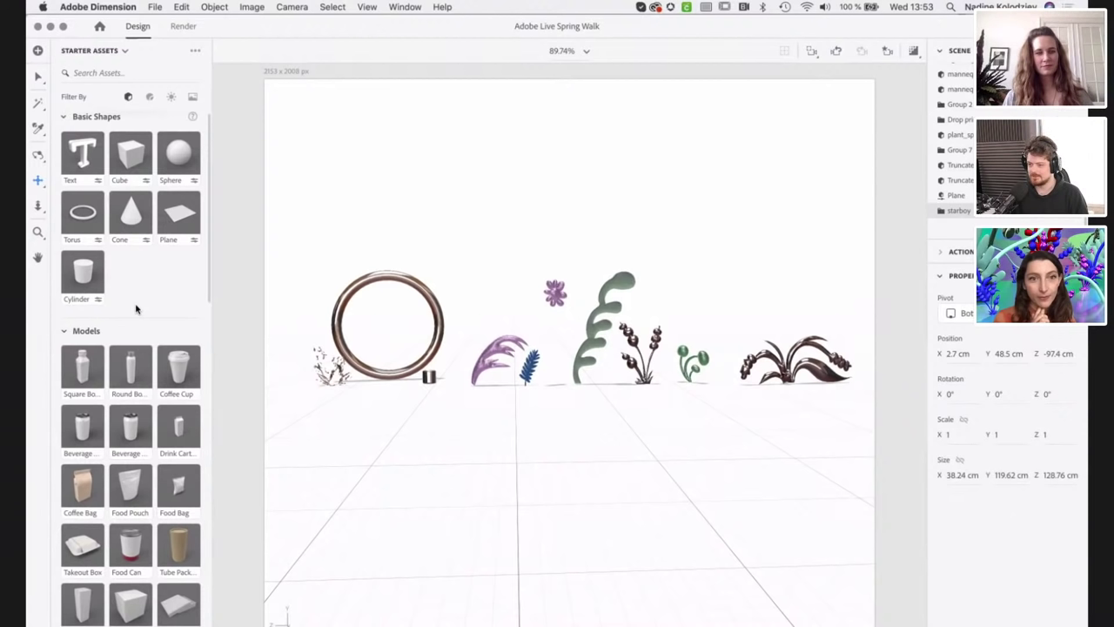
{"action": "scroll", "coordinate": [136, 288], "scroll_direction": "down", "scroll_amount": 5}
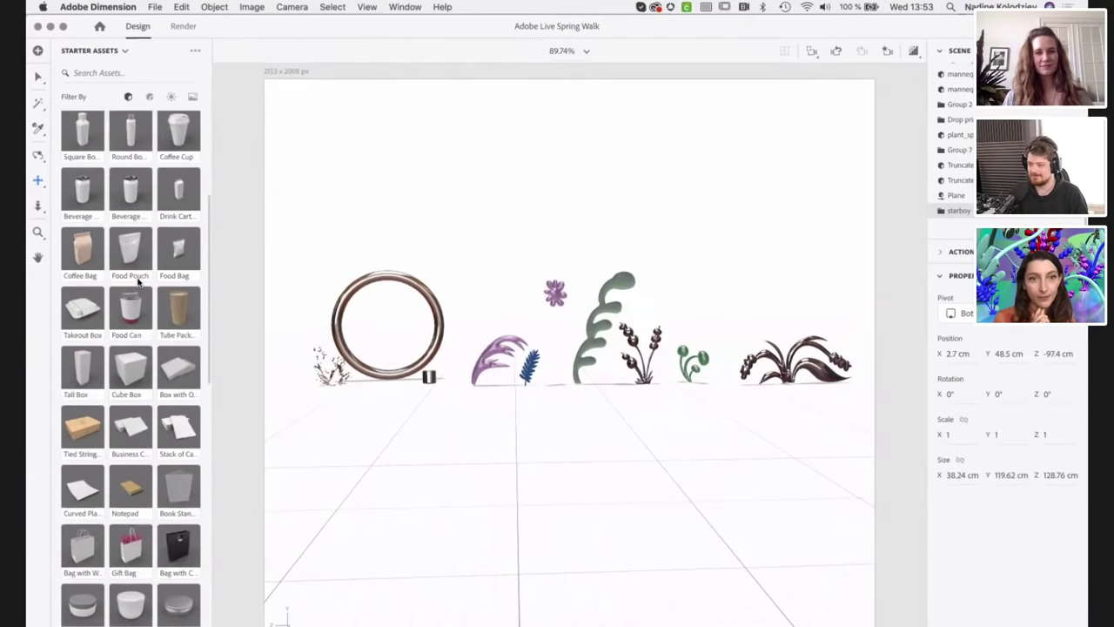
{"action": "scroll", "coordinate": [138, 281], "scroll_direction": "down", "scroll_amount": 5}
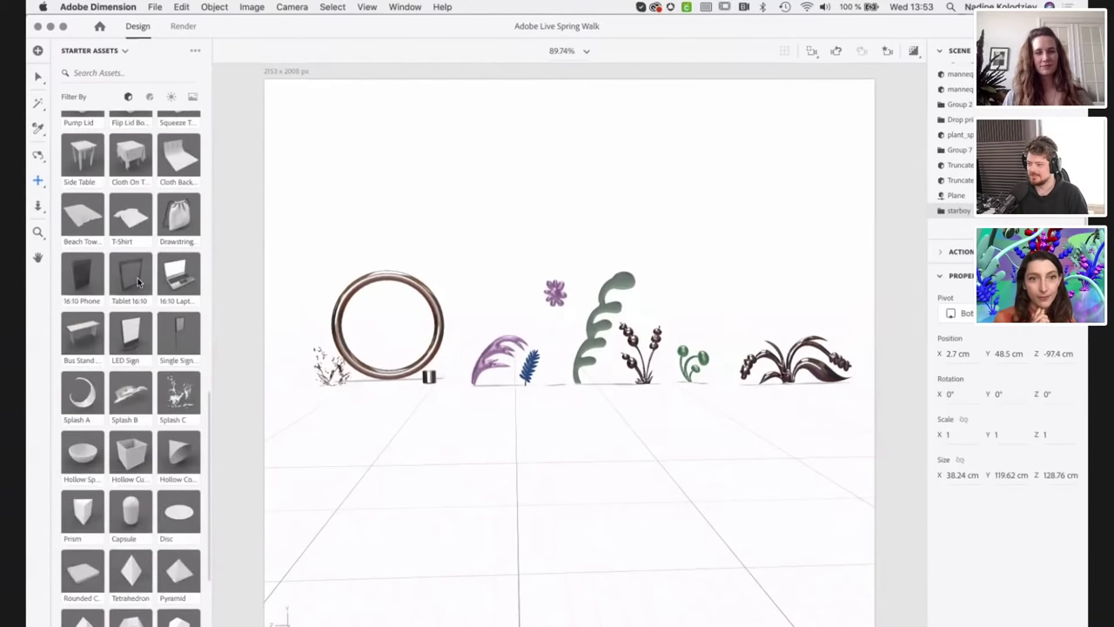
{"action": "scroll", "coordinate": [138, 277], "scroll_direction": "down", "scroll_amount": 10}
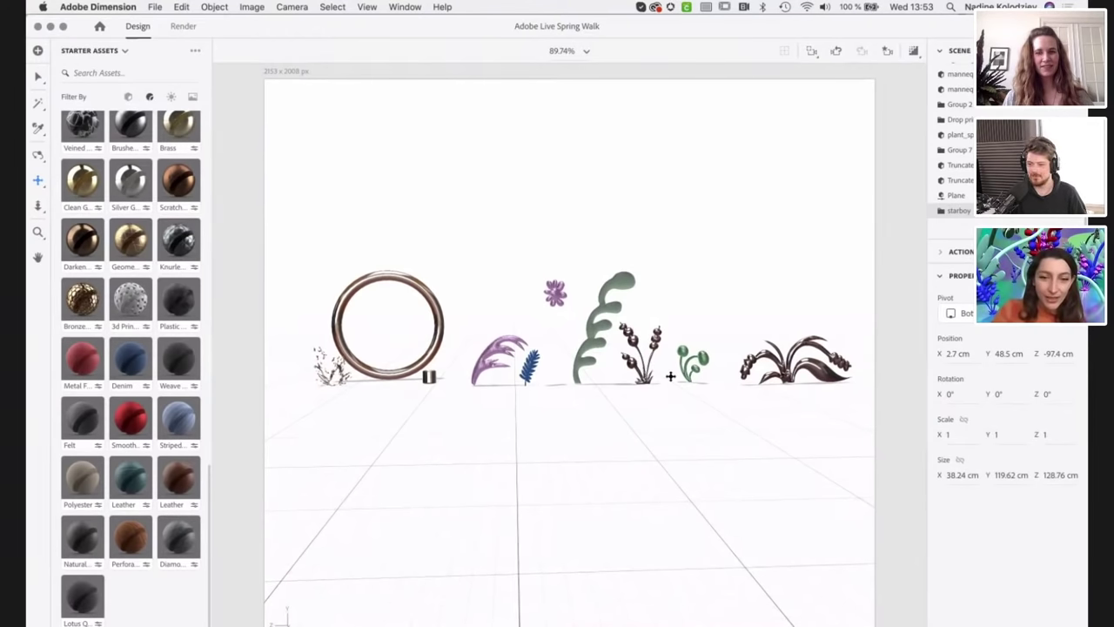
- Orbit the camera around the Adobe Live Spring Walk scene to examine the plant arches and the figure beside them
{"action": "left_click_drag", "start_coordinate": [670, 376], "coordinate": [772, 455]}
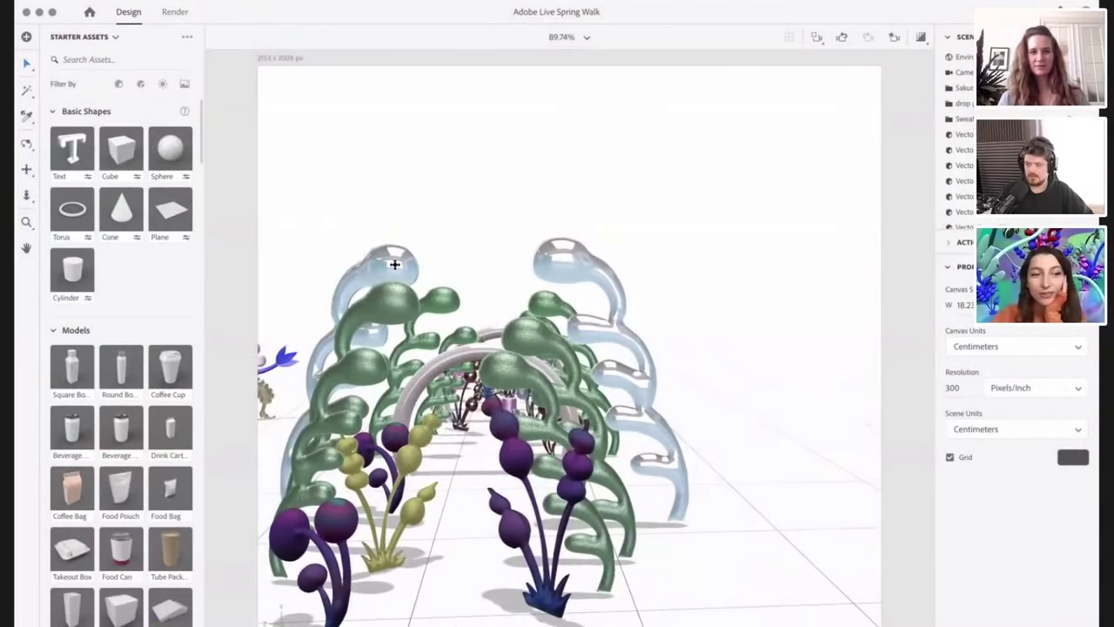
{"action": "left_click_drag", "start_coordinate": [480, 224], "coordinate": [600, 209]}
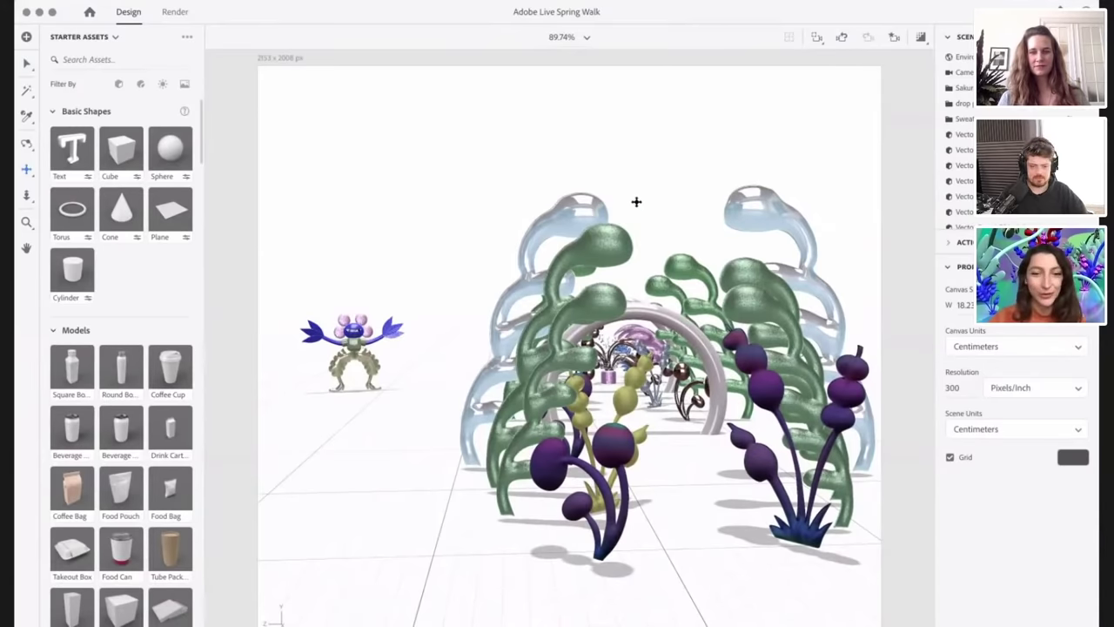
{"action": "left_click_drag", "start_coordinate": [637, 203], "coordinate": [631, 200]}
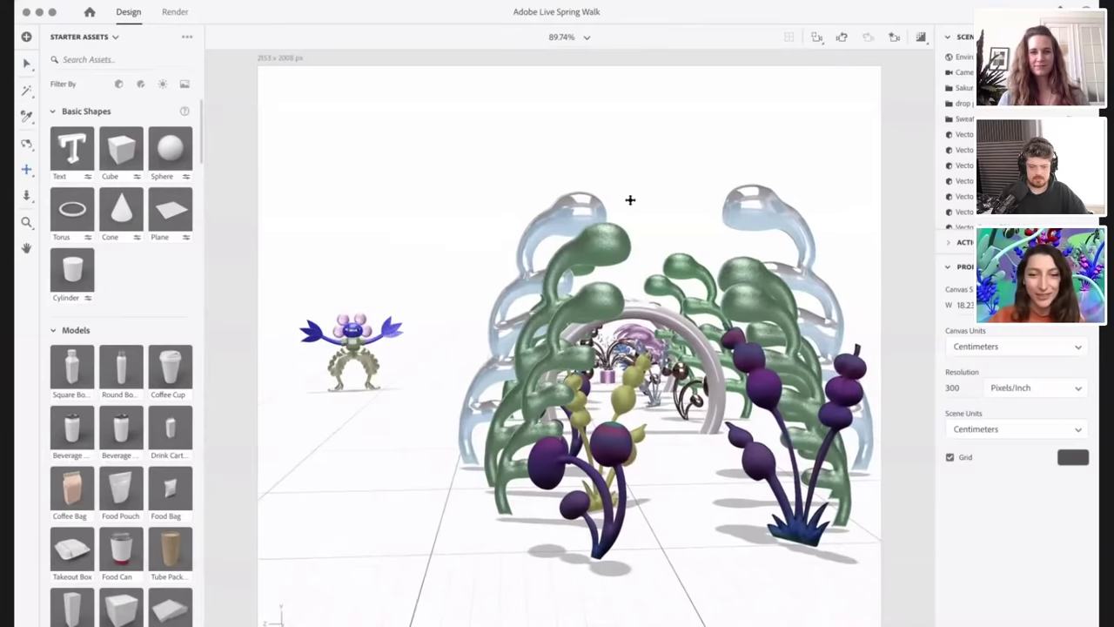
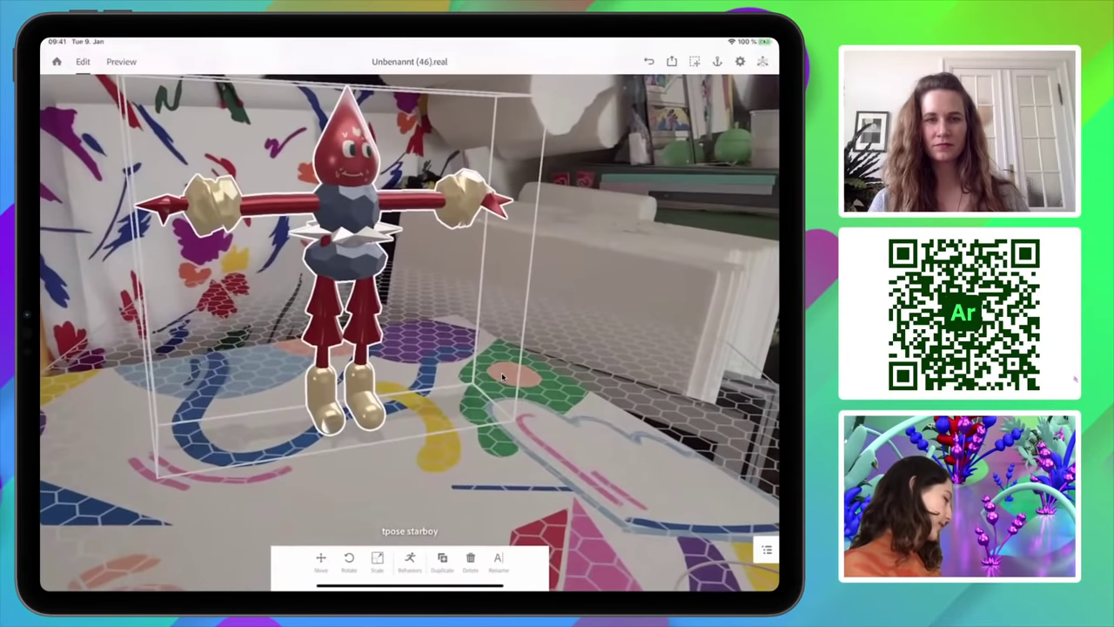
- Give the tpose starboy character a Play animation behavior that uses the Silly_Dancing animation set
{"action": "key", "text": "super+alt+d"}
{"action": "key", "text": "super+Tab"}
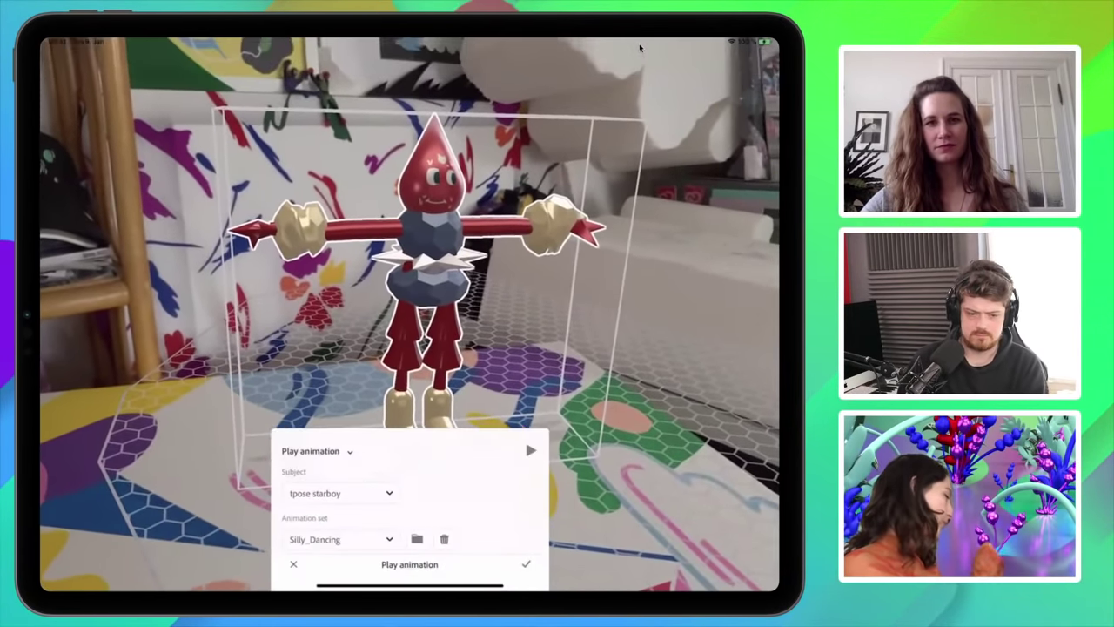
{"action": "scroll", "coordinate": [410, 496], "scroll_direction": "down", "scroll_amount": 1}
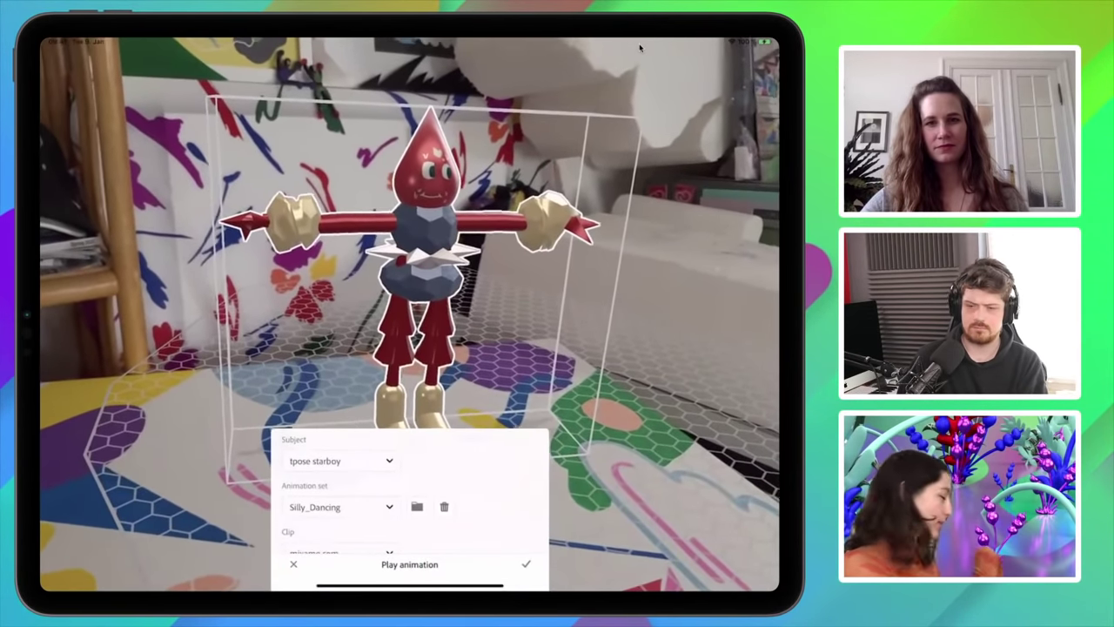
{"action": "left_click", "coordinate": [389, 507]}
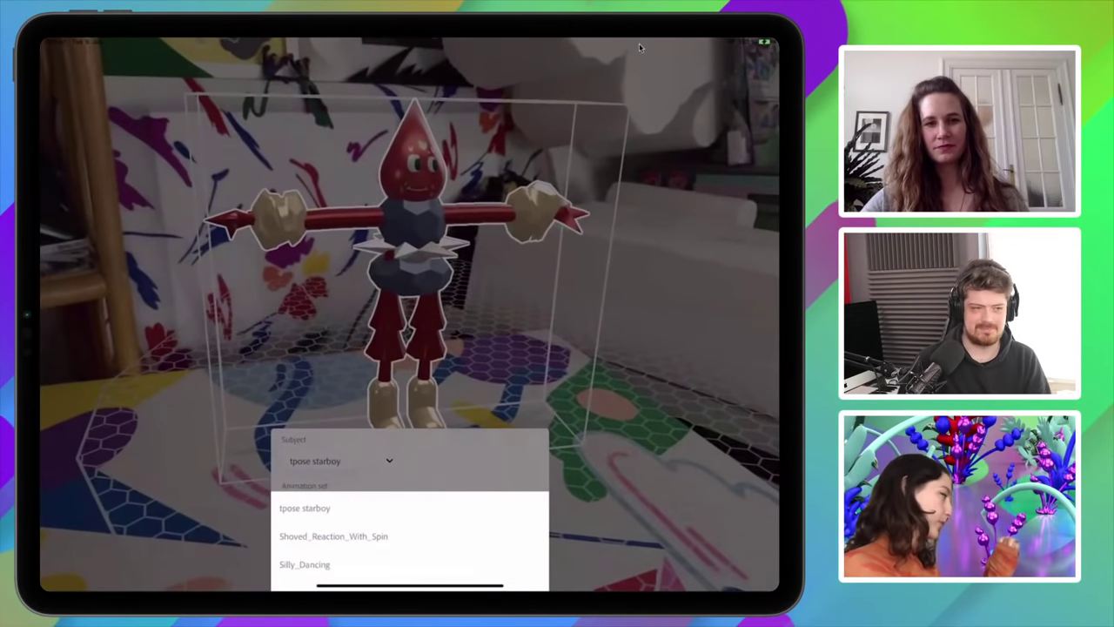
{"action": "left_click", "coordinate": [305, 565]}
{"action": "left_click", "coordinate": [526, 564]}
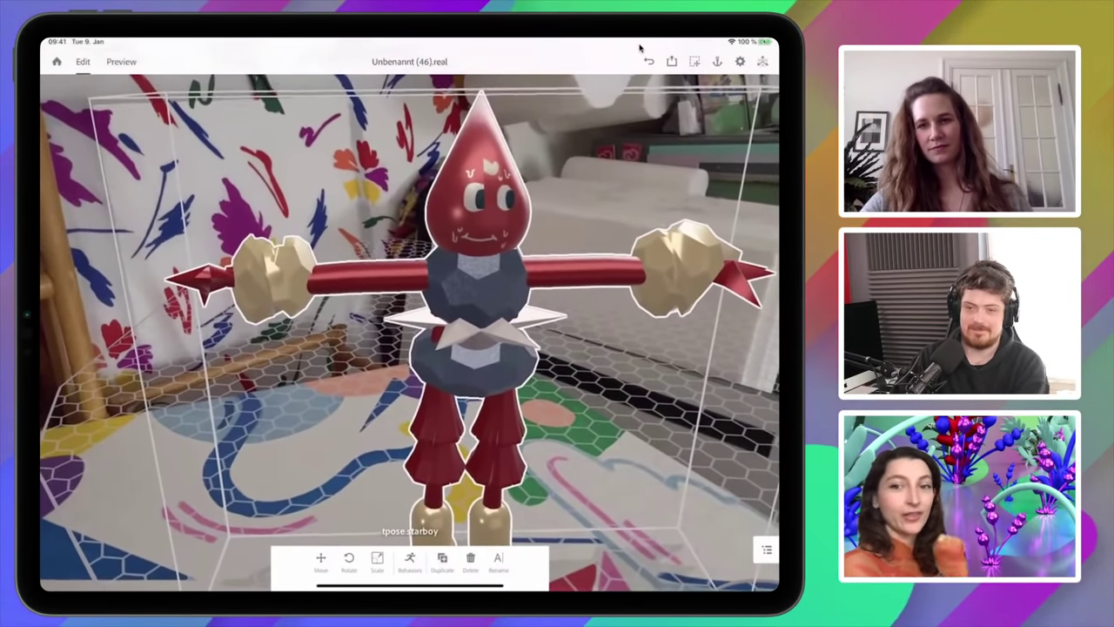
- Switch to Adobe Dimension, create a new 1920 x 1080 px document and fit the canvas in view
{"action": "key", "text": "super+Tab"}
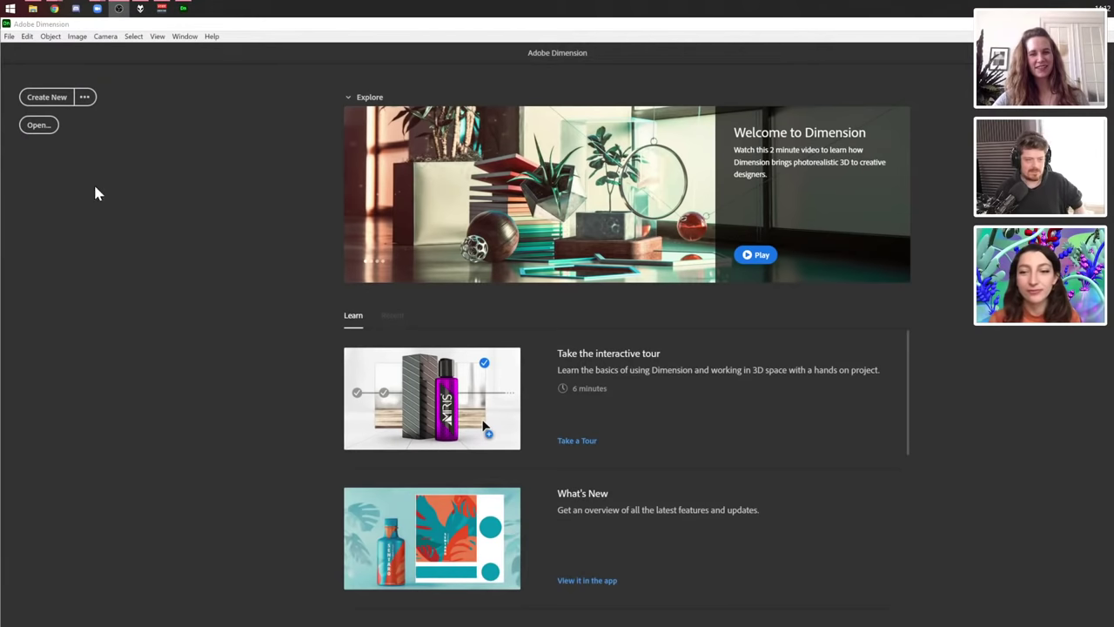
{"action": "left_click", "coordinate": [58, 103]}
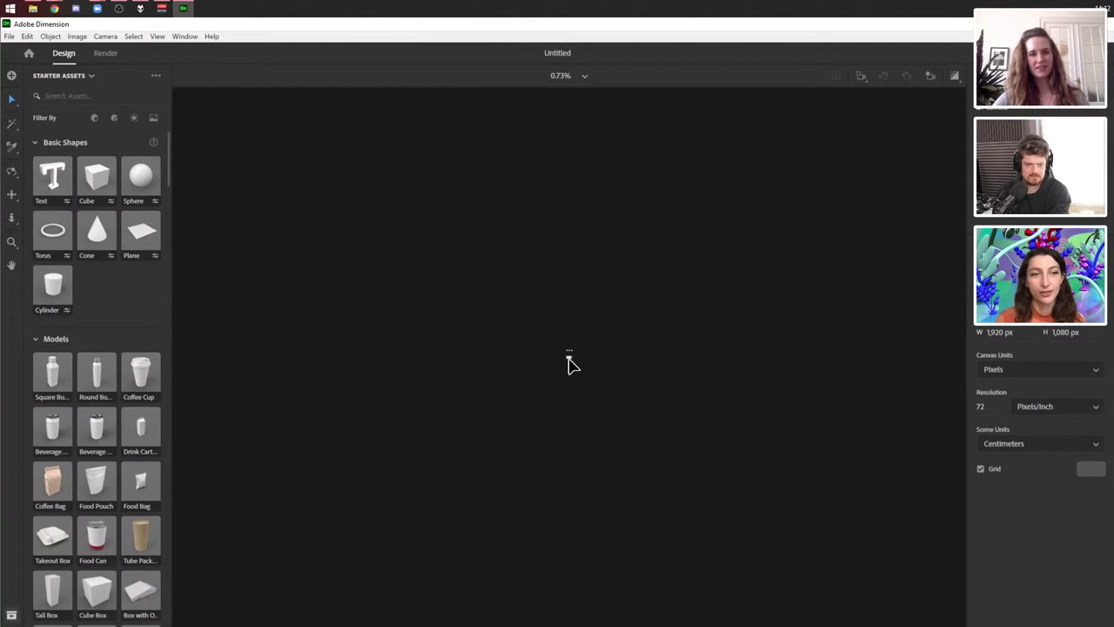
{"action": "key", "text": "z"}
{"action": "key", "text": "ctrl+0"}
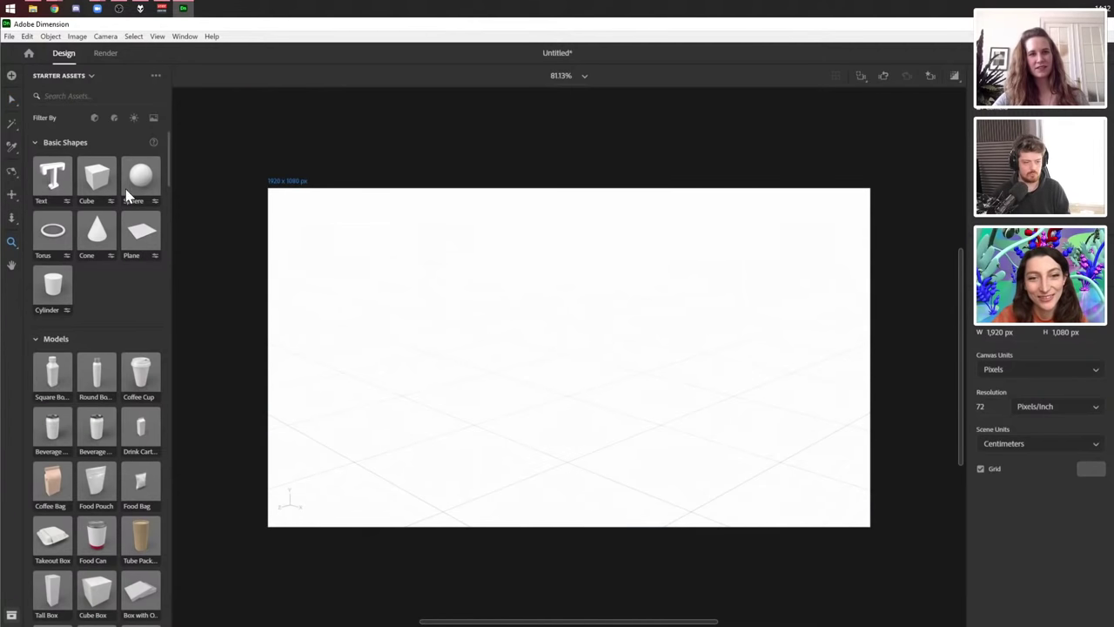
- Add a basic sphere near the middle of the canvas at about X -22.1 cm, Z -23.7 cm
{"action": "scroll", "coordinate": [170, 181], "scroll_direction": "down", "scroll_amount": 5}
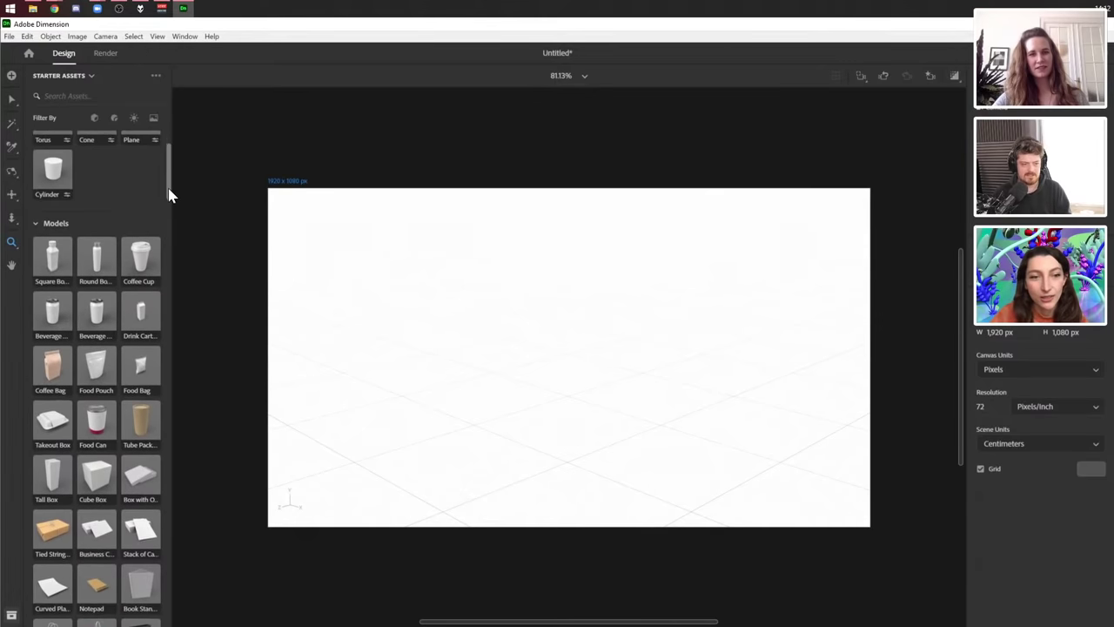
{"action": "scroll", "coordinate": [170, 174], "scroll_direction": "up", "scroll_amount": 5}
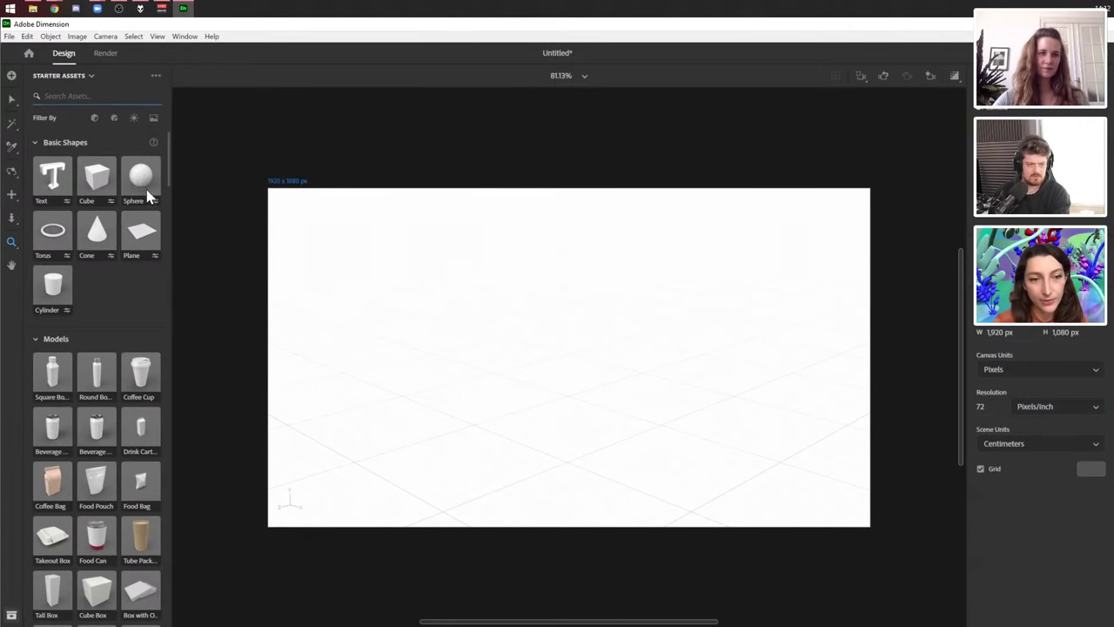
{"action": "left_click_drag", "start_coordinate": [148, 199], "coordinate": [591, 322]}
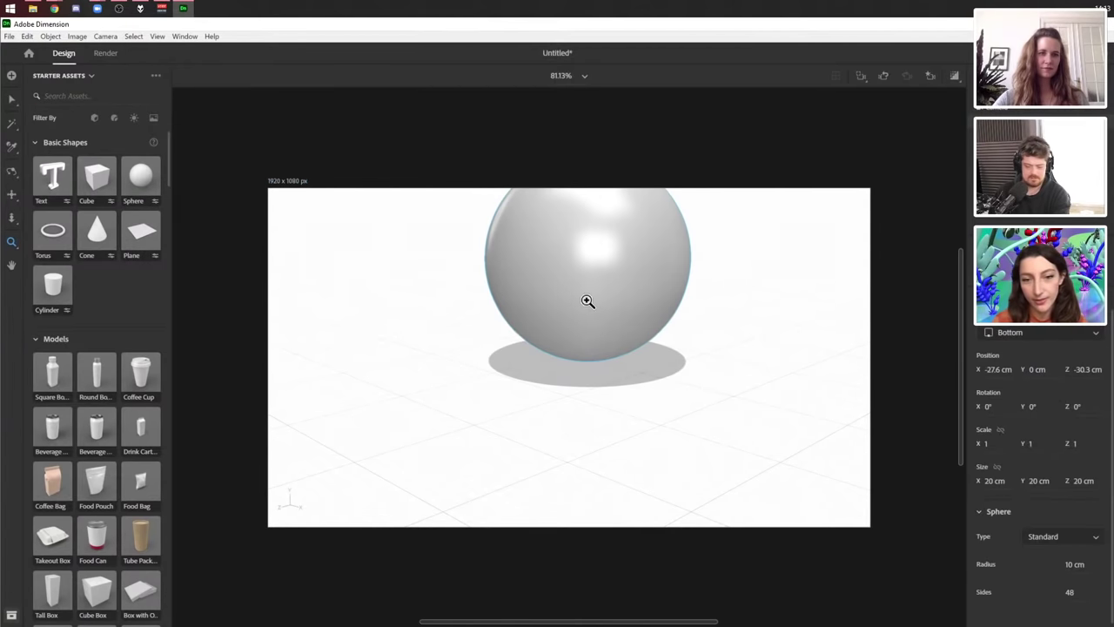
{"action": "left_click_drag", "start_coordinate": [545, 287], "coordinate": [533, 309]}
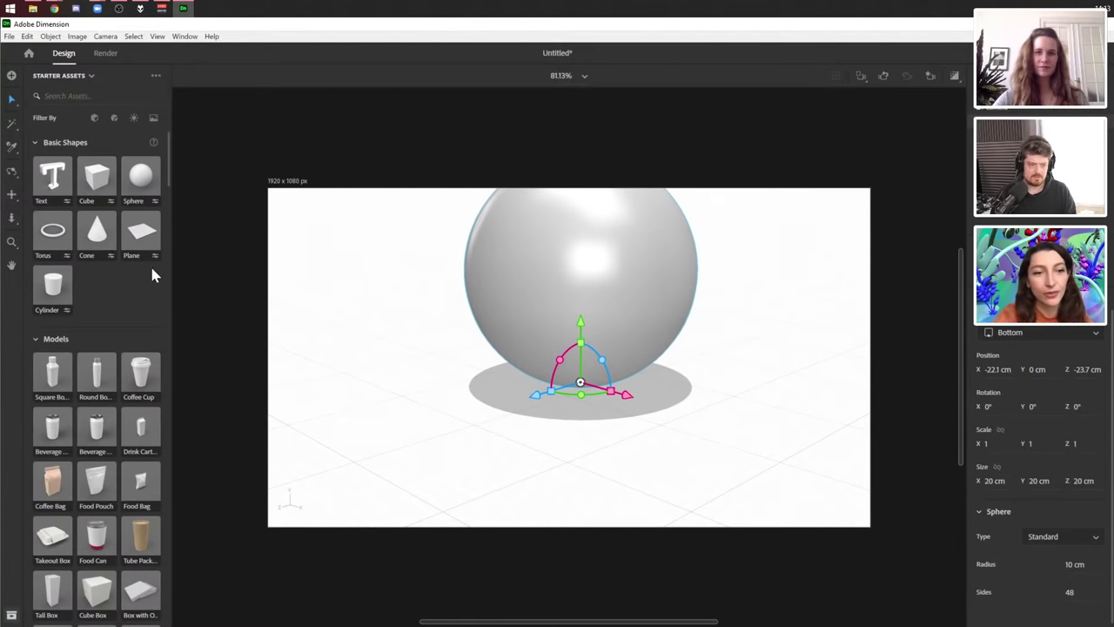
- Filter the starter assets to materials and apply the Smooth Silk material to the sphere
{"action": "scroll", "coordinate": [150, 263], "scroll_direction": "down", "scroll_amount": 5}
{"action": "scroll", "coordinate": [141, 296], "scroll_direction": "down", "scroll_amount": 15}
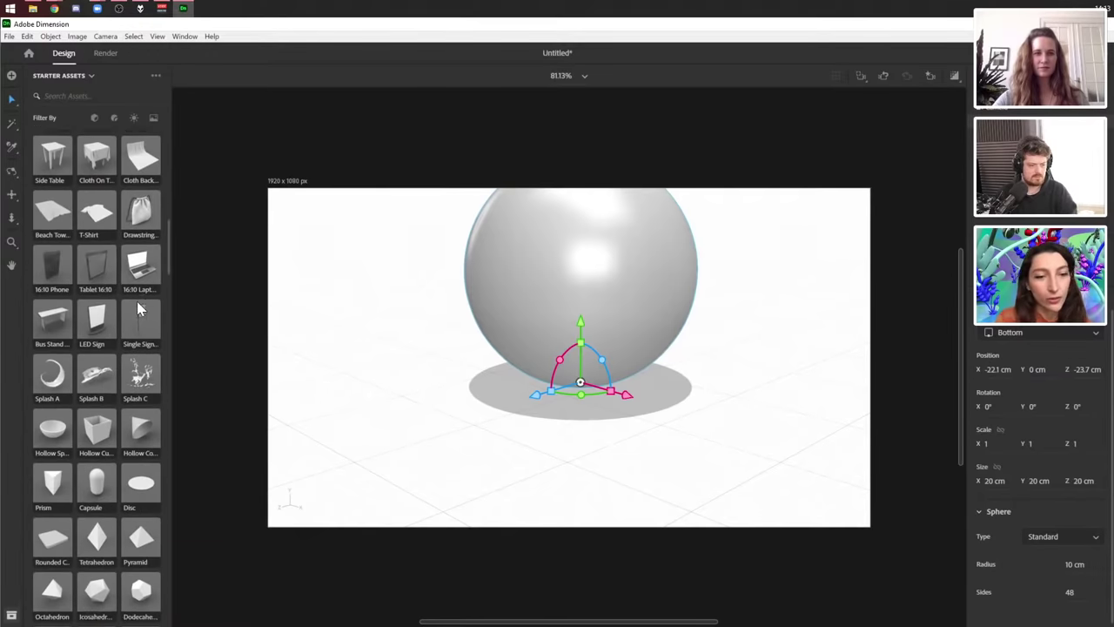
{"action": "scroll", "coordinate": [135, 314], "scroll_direction": "down", "scroll_amount": 3}
{"action": "scroll", "coordinate": [133, 261], "scroll_direction": "up", "scroll_amount": 3}
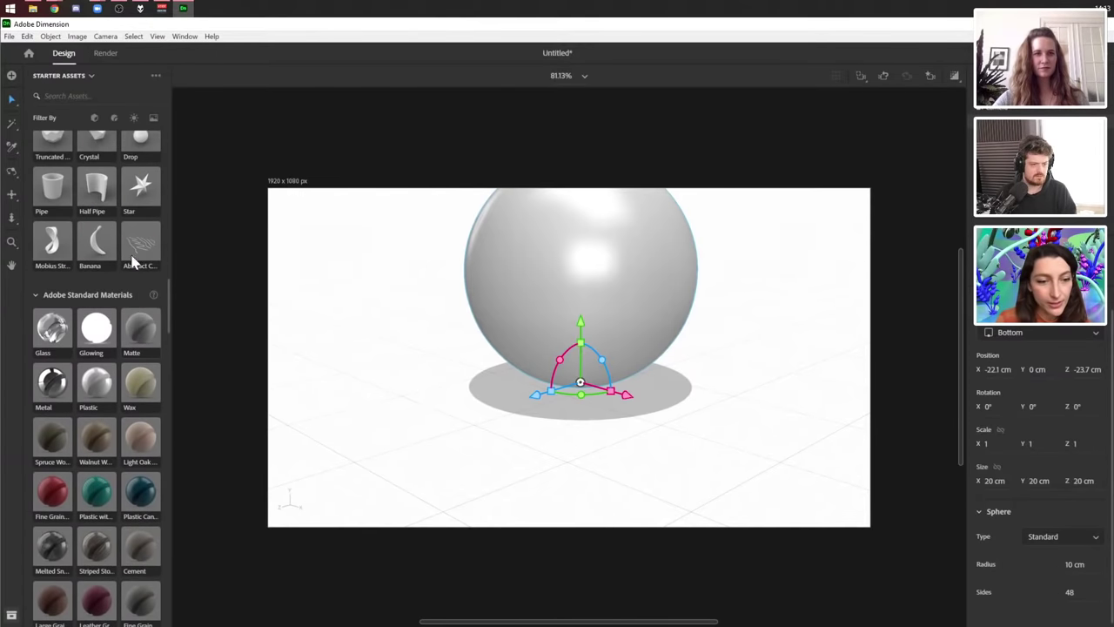
{"action": "scroll", "coordinate": [118, 130], "scroll_direction": "down", "scroll_amount": 10}
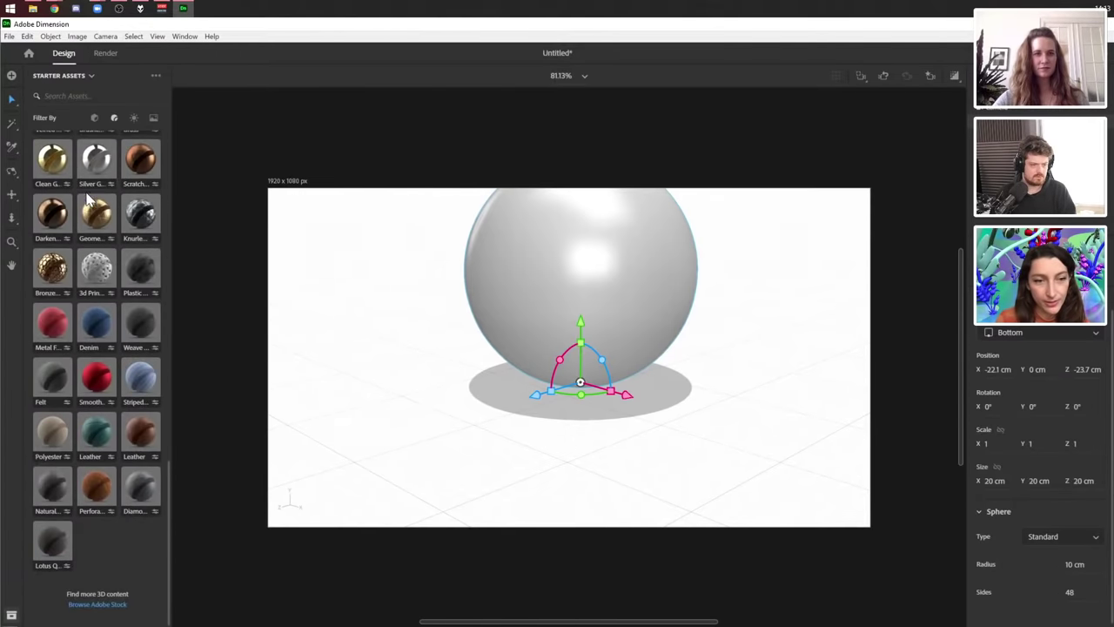
{"action": "scroll", "coordinate": [105, 236], "scroll_direction": "up", "scroll_amount": 3}
{"action": "scroll", "coordinate": [116, 257], "scroll_direction": "down", "scroll_amount": 3}
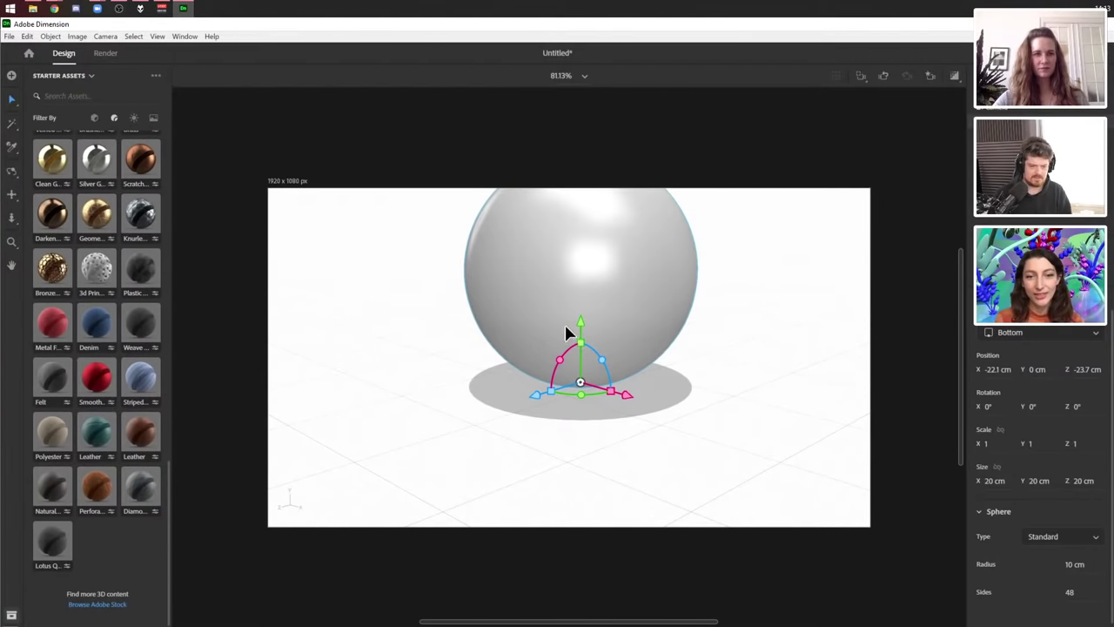
- Scale the red sphere uniformly to 0.5 and raise it to about 15 cm above the ground plane
{"action": "middle_click_drag", "start_coordinate": [631, 297], "coordinate": [614, 404]}
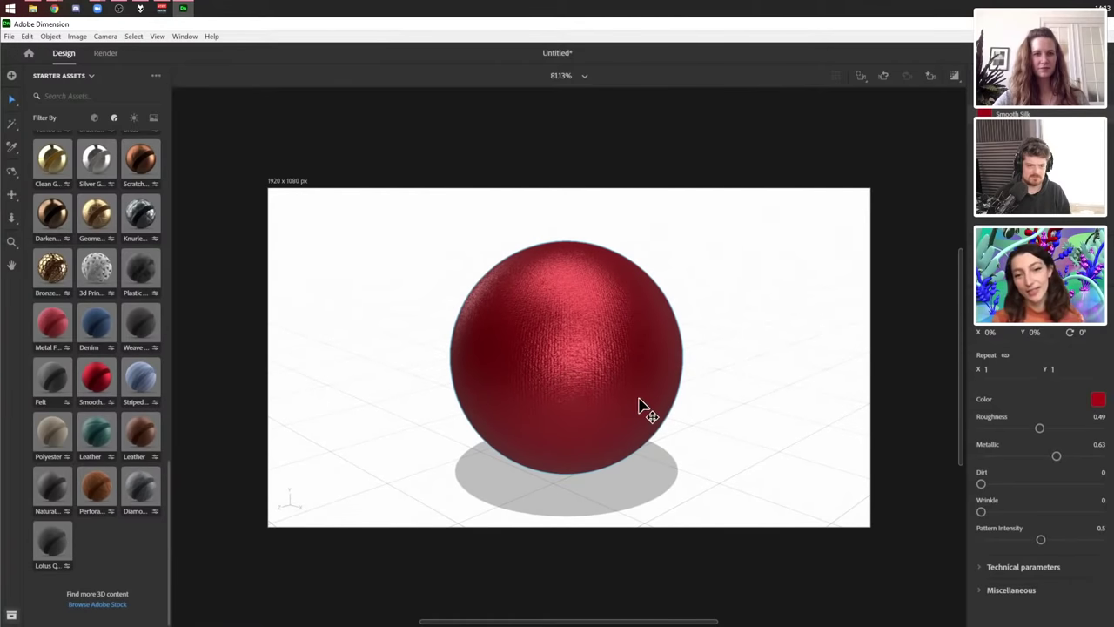
{"action": "left_click", "coordinate": [612, 393]}
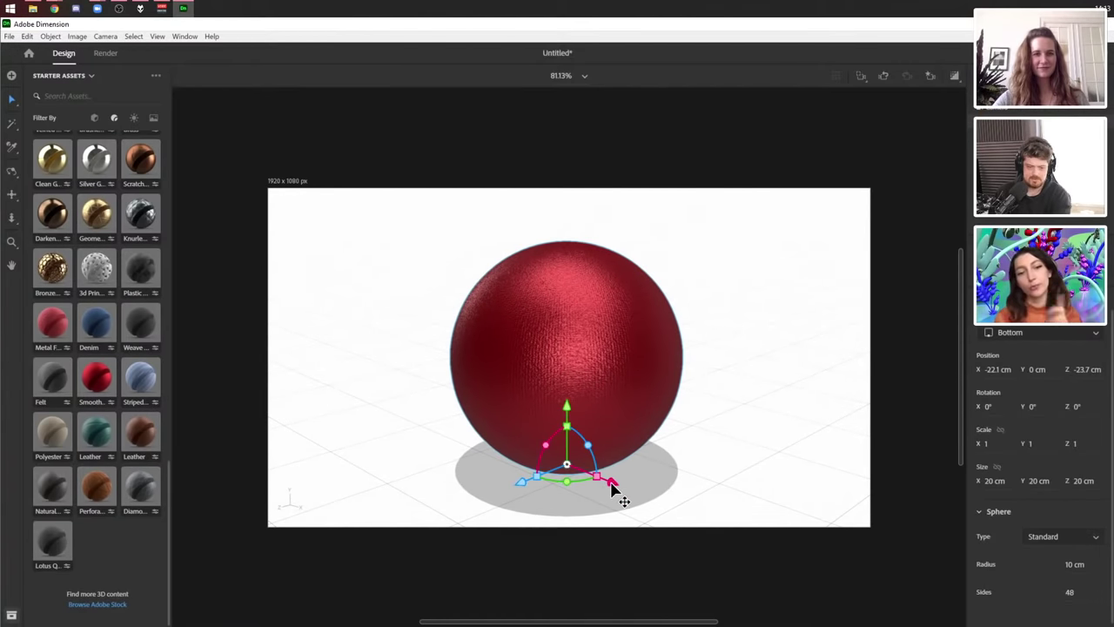
{"action": "left_click_drag", "start_coordinate": [567, 423], "coordinate": [566, 360]}
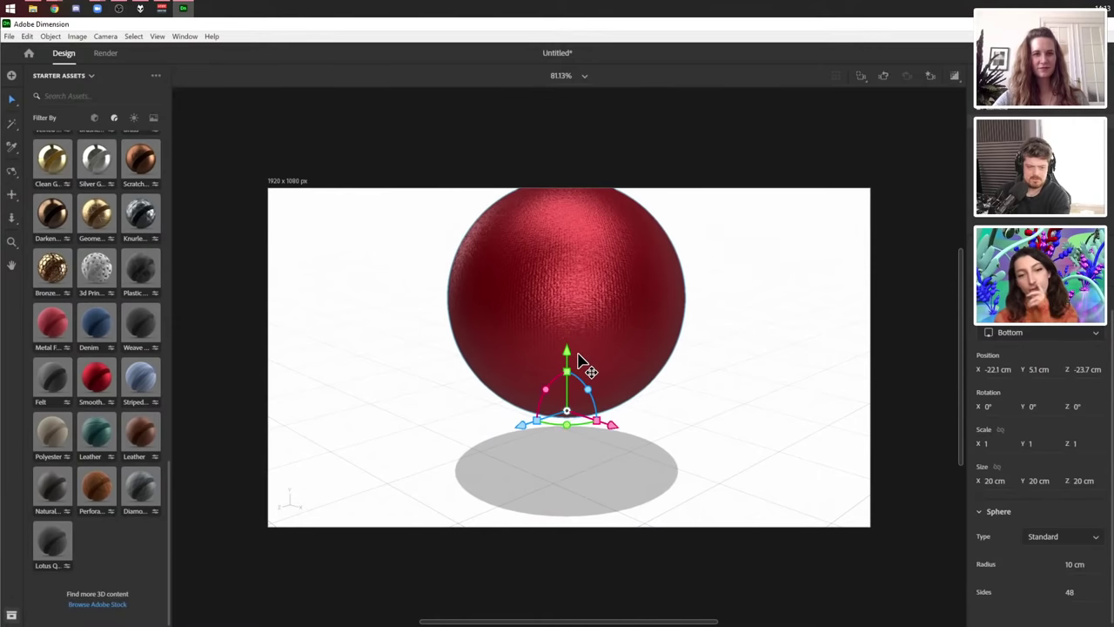
{"action": "scroll", "coordinate": [582, 370], "scroll_direction": "down", "scroll_amount": 2}
{"action": "scroll", "coordinate": [582, 383], "scroll_direction": "up", "scroll_amount": 3}
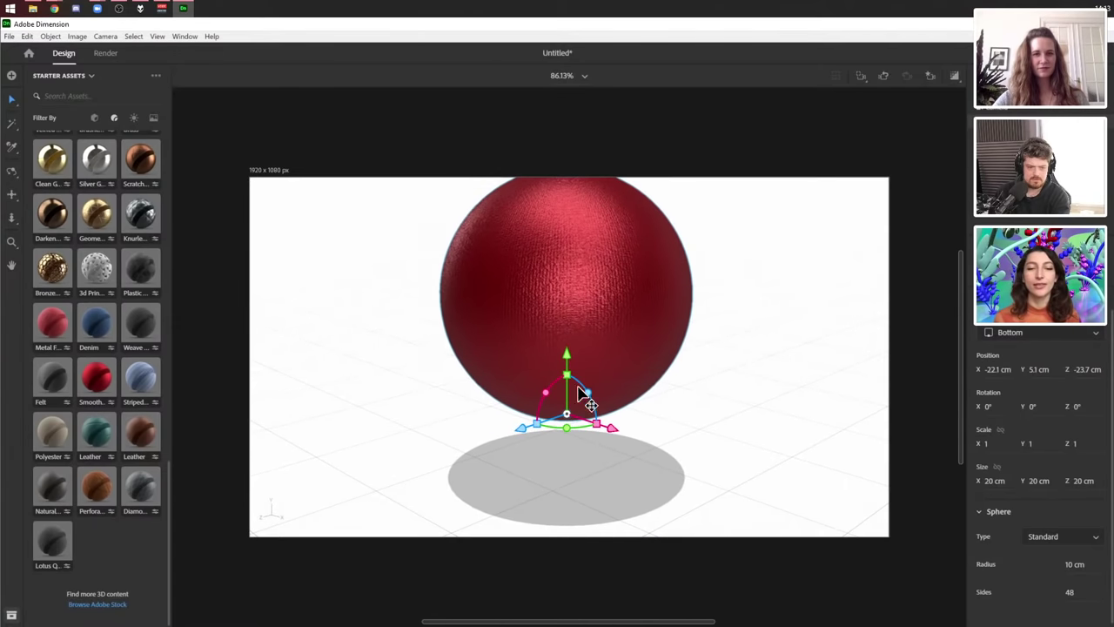
{"action": "left_click_drag", "start_coordinate": [610, 427], "coordinate": [572, 238]}
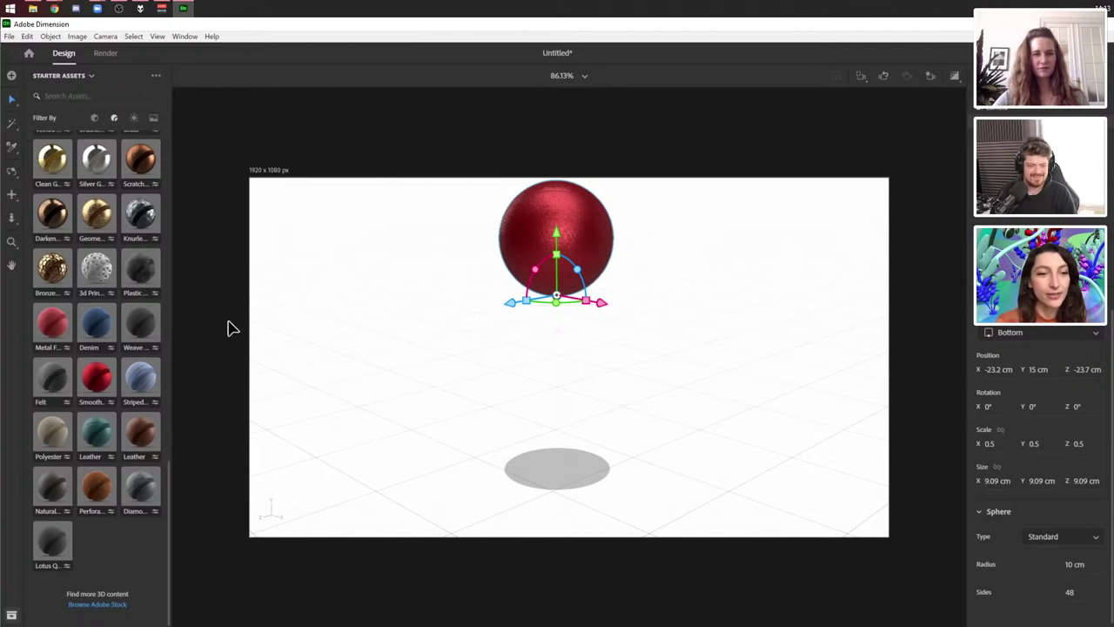
- Add the truncated polyhedron model, scale it uniformly to 0.6 and raise it about 4.8 cm, directly beneath the red sphere
{"action": "left_click", "coordinate": [94, 117]}
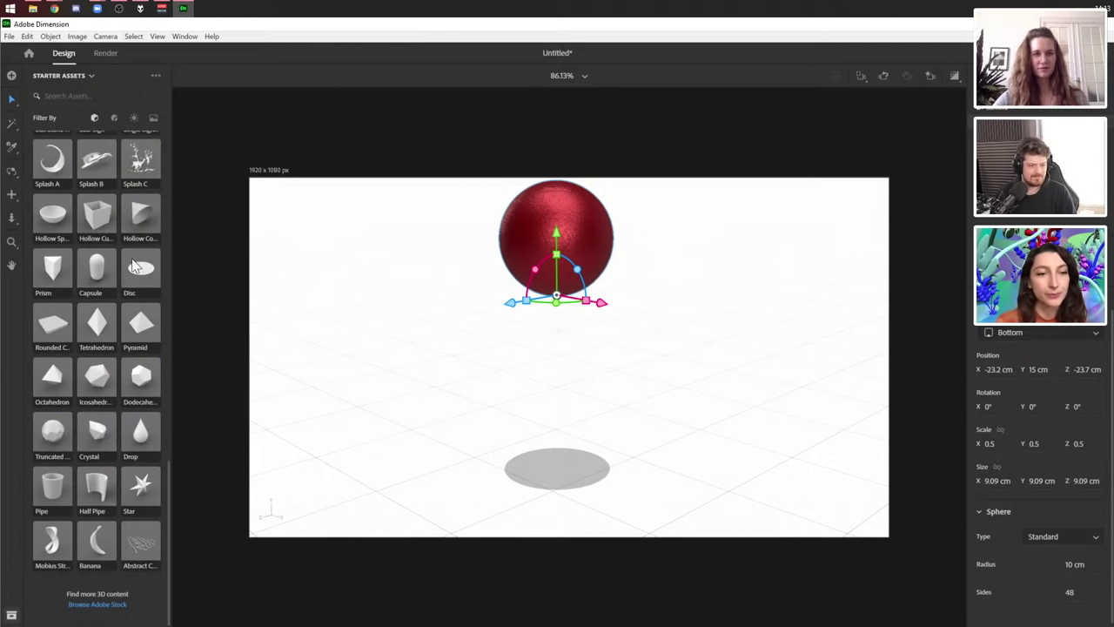
{"action": "scroll", "coordinate": [170, 497], "scroll_direction": "up", "scroll_amount": 1}
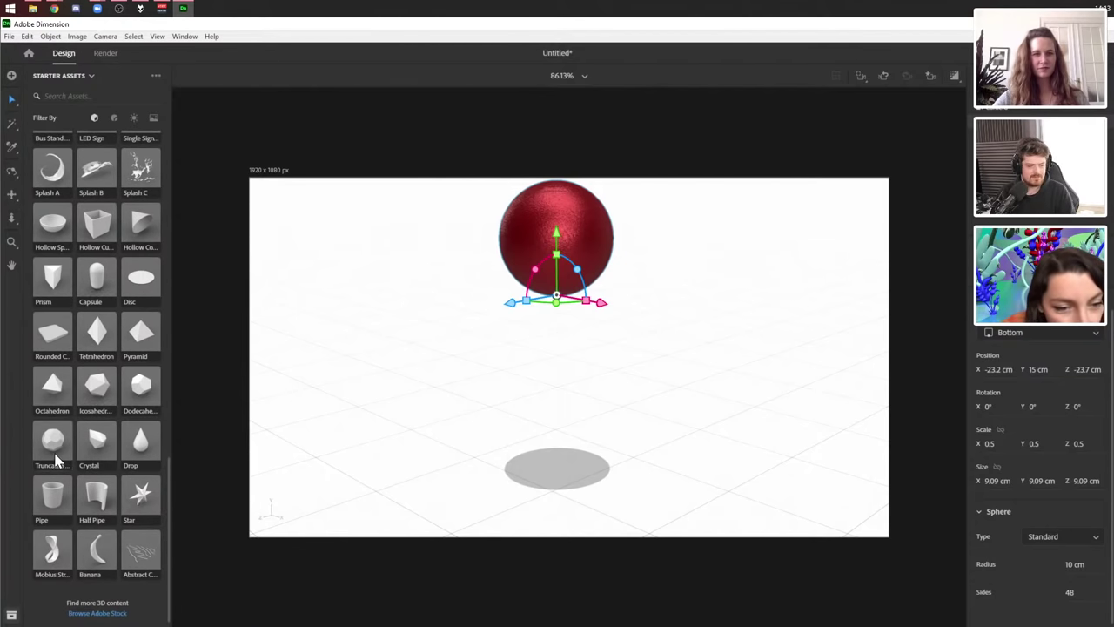
{"action": "left_click_drag", "start_coordinate": [53, 446], "coordinate": [595, 441]}
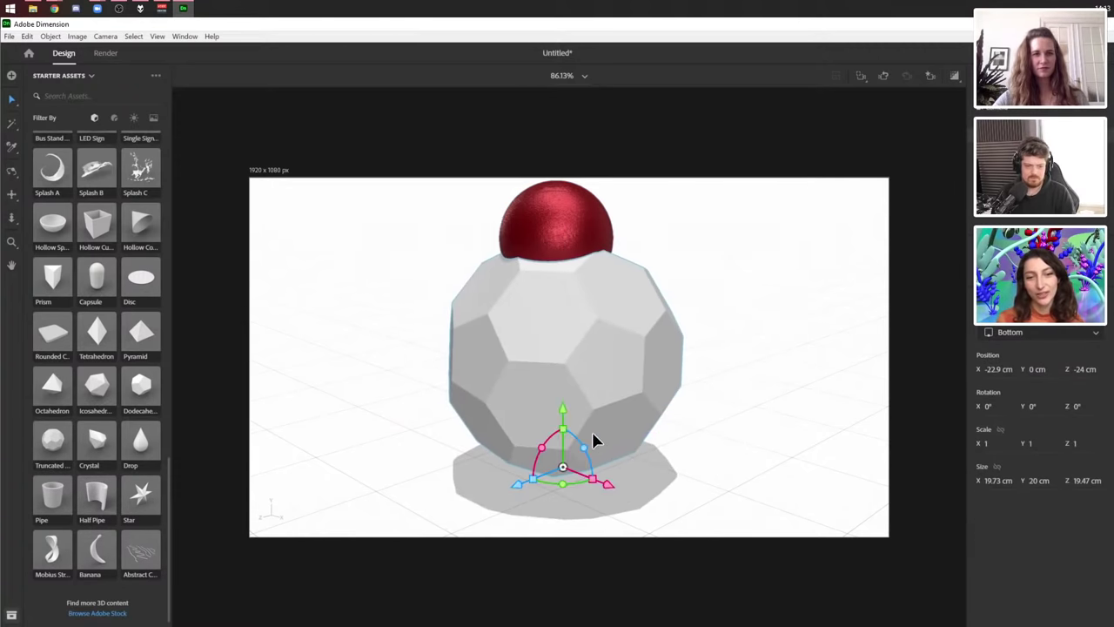
{"action": "left_click_drag", "start_coordinate": [607, 482], "coordinate": [555, 461]}
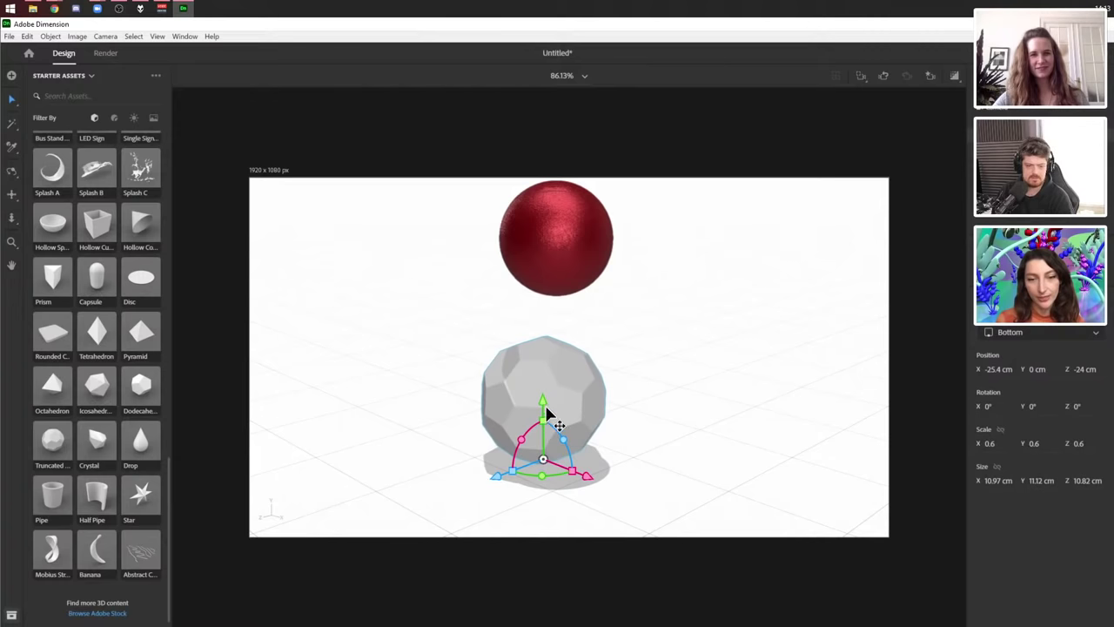
{"action": "left_click_drag", "start_coordinate": [543, 423], "coordinate": [557, 383]}
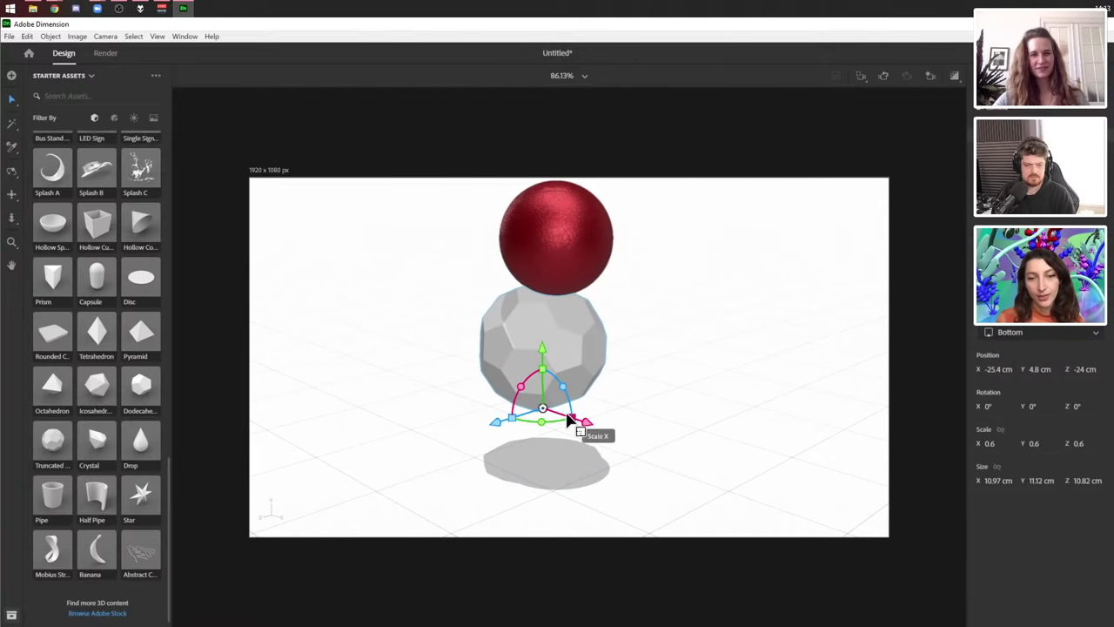
{"action": "left_click_drag", "start_coordinate": [579, 421], "coordinate": [515, 435]}
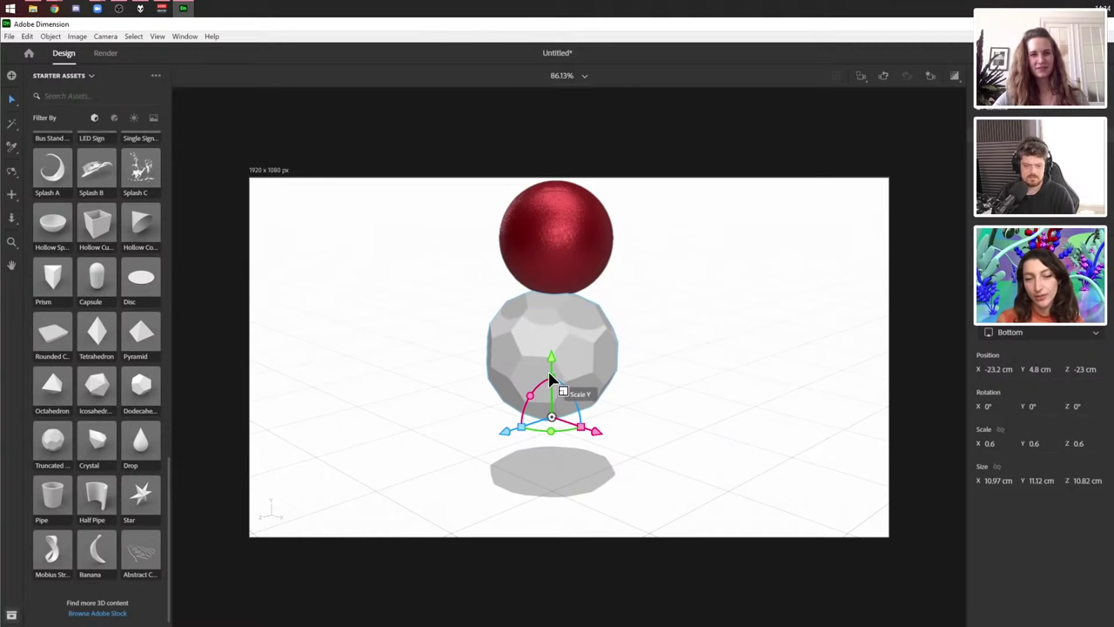
- Reshape the polyhedron to scale X 0.4, Y 0.3, Z 0.3 with a Y rotation of about 88°, undoing the stretched attempt
{"action": "mouse_move", "coordinate": [560, 382]}
{"action": "left_mouse_down"}
{"action": "mouse_move", "coordinate": [554, 345]}
{"action": "mouse_move", "coordinate": [561, 382]}
{"action": "left_mouse_up"}
{"action": "mouse_move", "coordinate": [581, 428]}
{"action": "left_mouse_down"}
{"action": "mouse_move", "coordinate": [532, 433]}
{"action": "mouse_move", "coordinate": [543, 423]}
{"action": "mouse_move", "coordinate": [535, 435]}
{"action": "mouse_move", "coordinate": [557, 442]}
{"action": "mouse_move", "coordinate": [632, 428]}
{"action": "mouse_move", "coordinate": [605, 422]}
{"action": "mouse_move", "coordinate": [586, 444]}
{"action": "mouse_move", "coordinate": [565, 420]}
{"action": "mouse_move", "coordinate": [590, 427]}
{"action": "mouse_move", "coordinate": [577, 427]}
{"action": "left_mouse_up"}
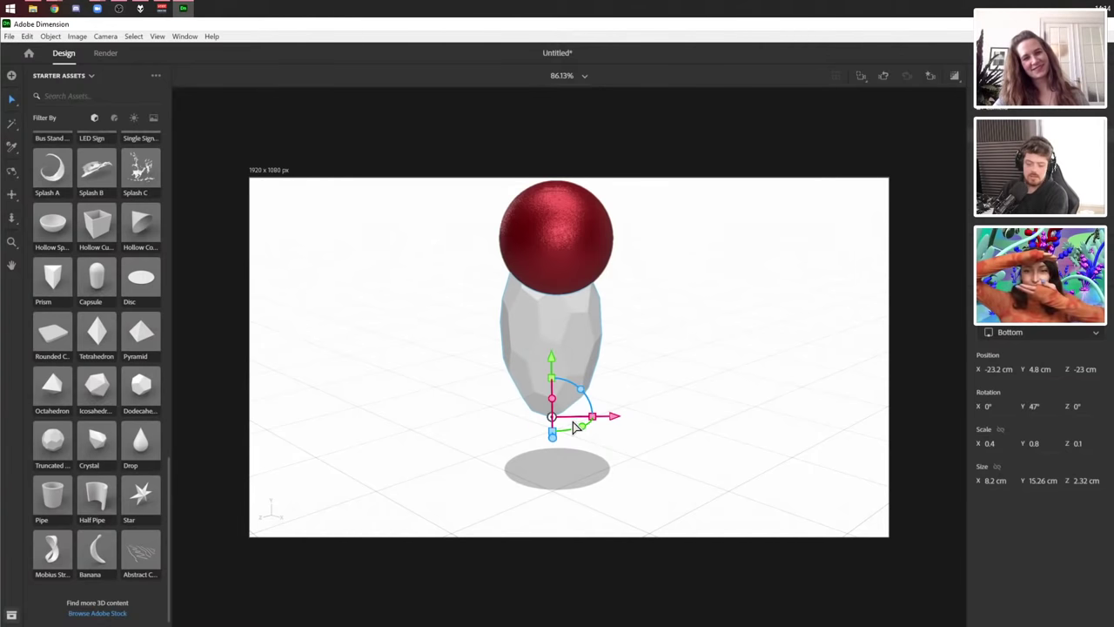
{"action": "key", "text": "ctrl+z"}
{"action": "key", "text": "ctrl+z"}
{"action": "left_click_drag", "start_coordinate": [552, 376], "coordinate": [563, 416]}
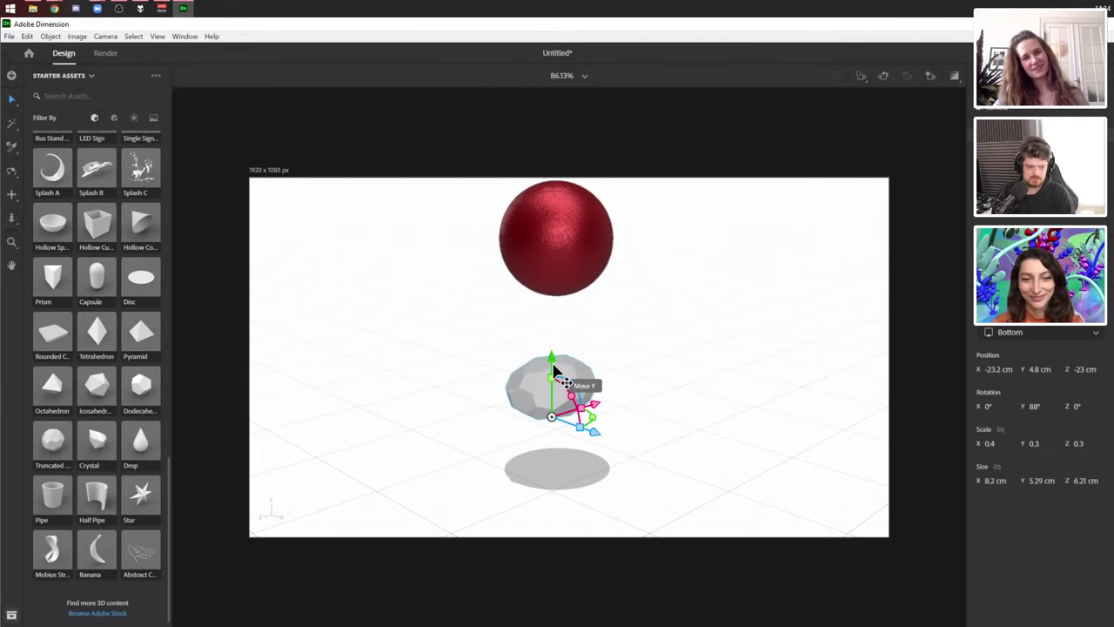
- Raise the flattened polyhedron to about Y 12 cm so it sits against the underside of the red sphere
{"action": "left_click_drag", "start_coordinate": [553, 370], "coordinate": [565, 336]}
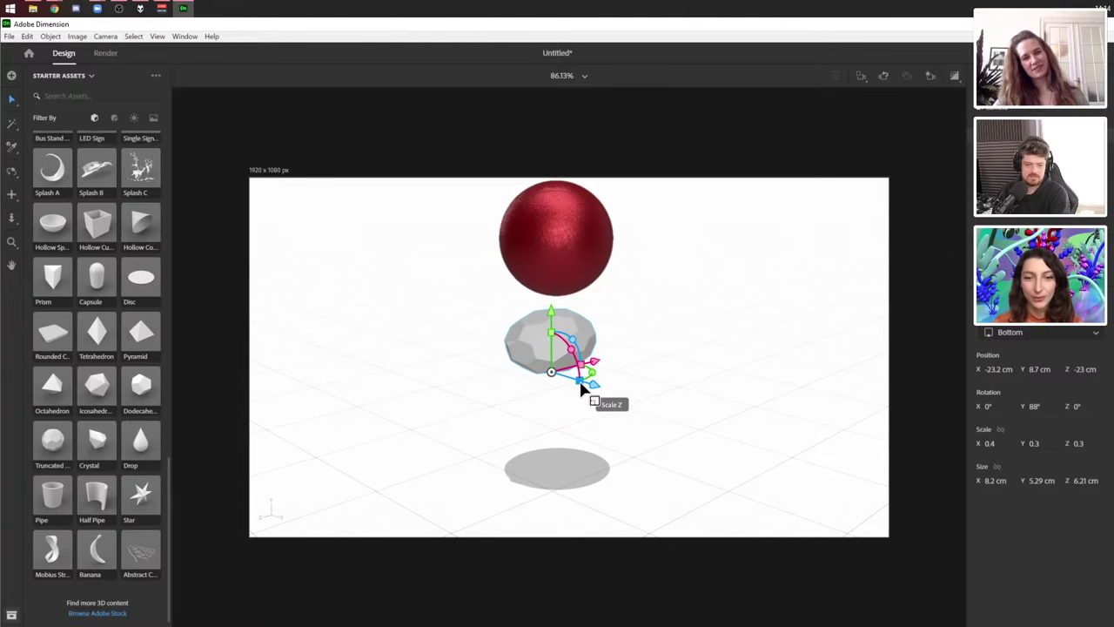
{"action": "left_click_drag", "start_coordinate": [551, 313], "coordinate": [551, 273]}
{"action": "mouse_move", "coordinate": [596, 347]}
{"action": "left_mouse_down"}
{"action": "mouse_move", "coordinate": [609, 358]}
{"action": "mouse_move", "coordinate": [594, 349]}
{"action": "left_mouse_up"}
- Add a second basic sphere, scale it uniformly to 0.5 and place it under the polyhedron at about Y 5.4 cm, Z -23.8 cm
{"action": "scroll", "coordinate": [61, 226], "scroll_direction": "up", "scroll_amount": 10}
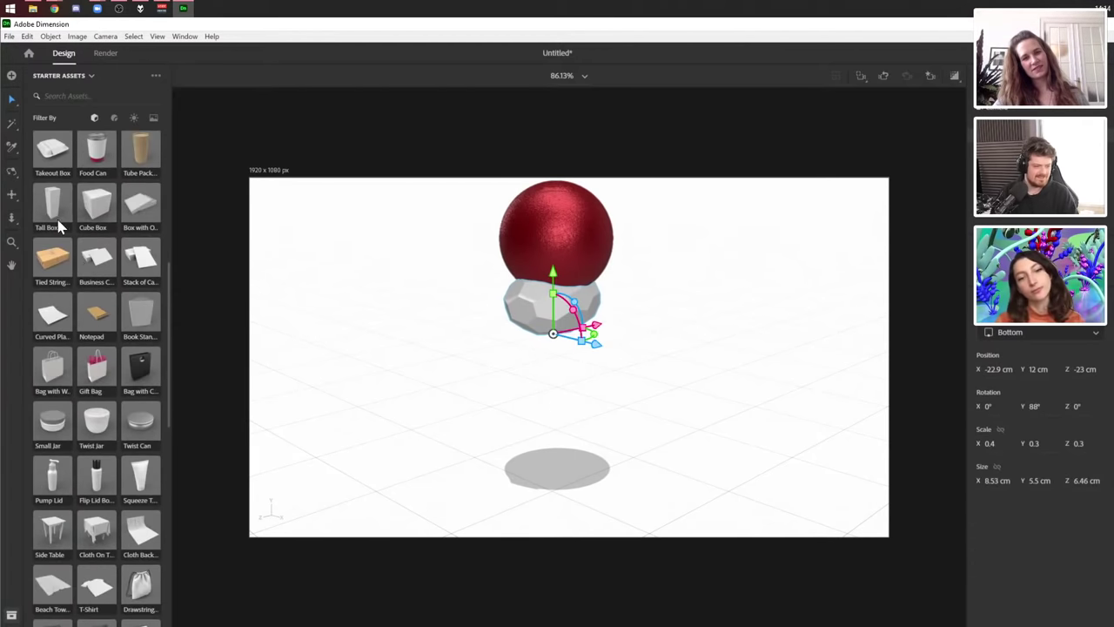
{"action": "left_click_drag", "start_coordinate": [140, 177], "coordinate": [580, 410]}
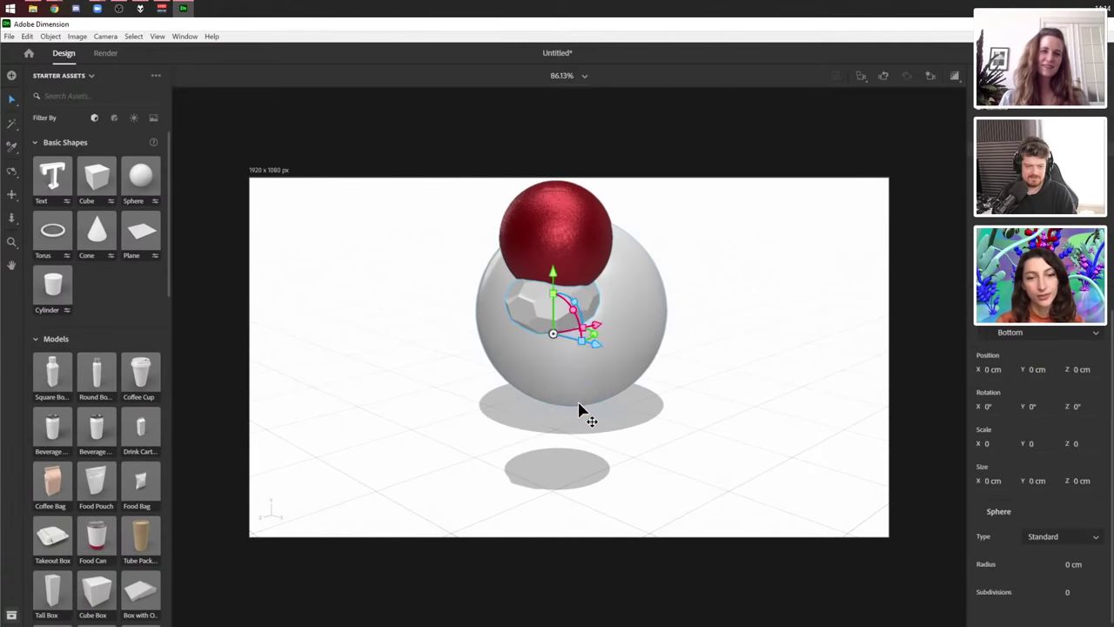
{"action": "left_click_drag", "start_coordinate": [641, 381], "coordinate": [637, 446]}
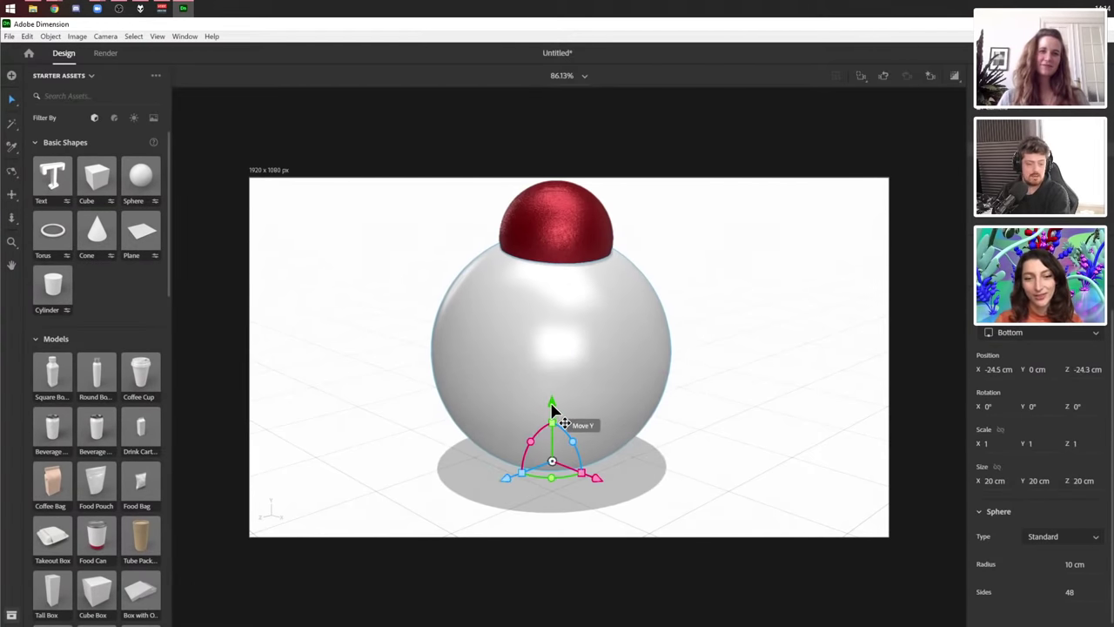
{"action": "left_click_drag", "start_coordinate": [552, 407], "coordinate": [562, 467]}
{"action": "left_click_drag", "start_coordinate": [551, 420], "coordinate": [553, 336]}
{"action": "right_click_drag", "start_coordinate": [676, 371], "coordinate": [581, 409]}
{"action": "left_click_drag", "start_coordinate": [493, 400], "coordinate": [490, 400]}
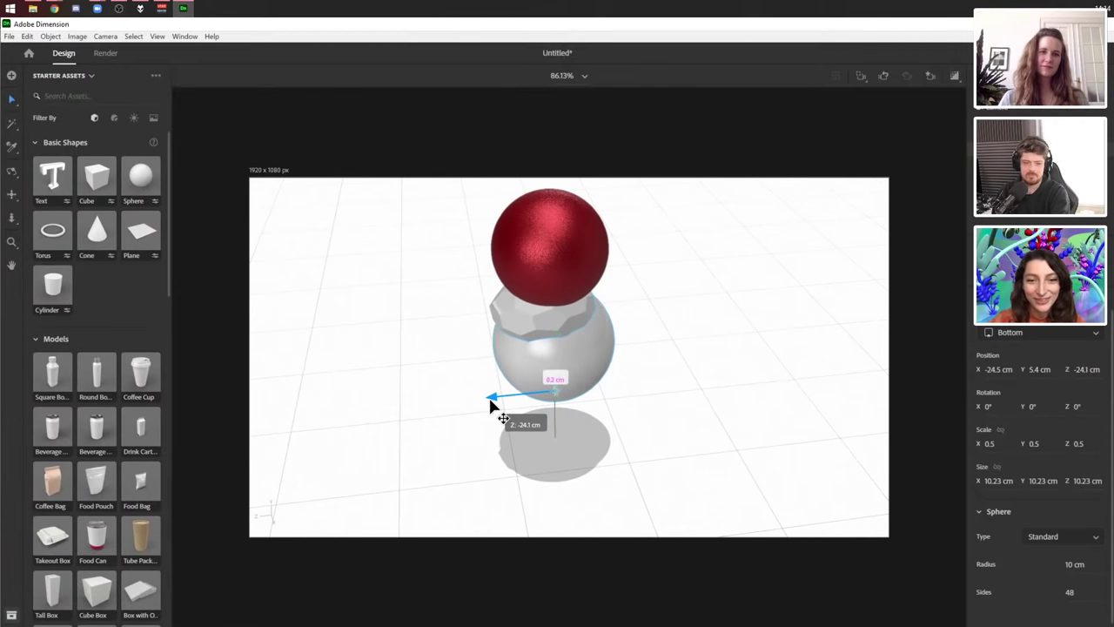
- Shift the polyhedron to about Z -23.5 cm to center it between the two spheres, and deselect it
{"action": "left_click", "coordinate": [538, 329]}
{"action": "left_click_drag", "start_coordinate": [607, 344], "coordinate": [619, 347]}
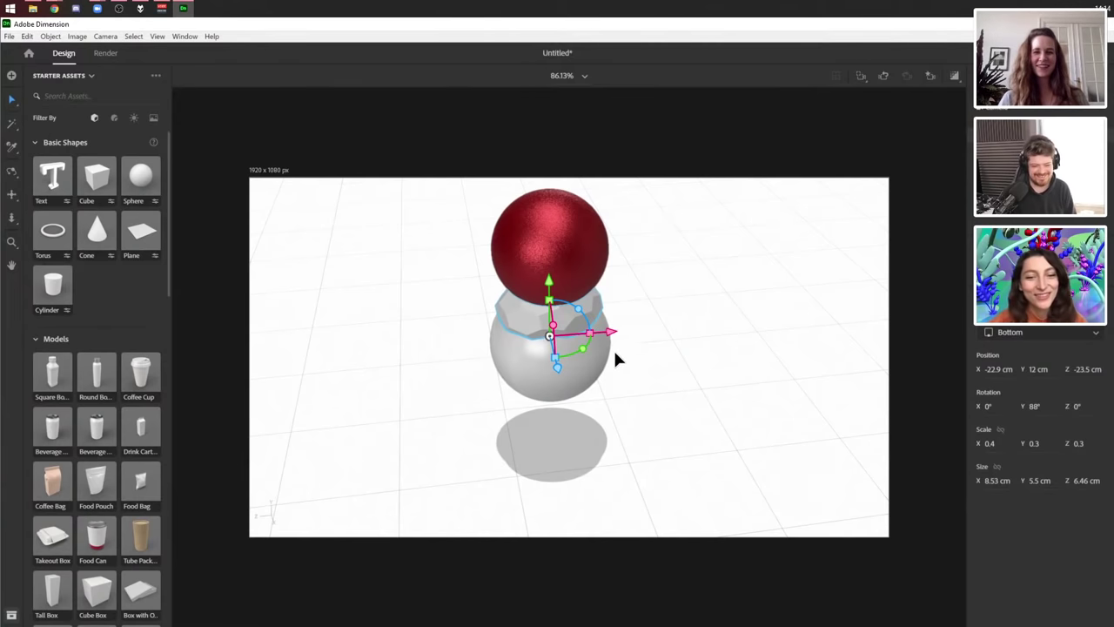
{"action": "left_click", "coordinate": [683, 422]}
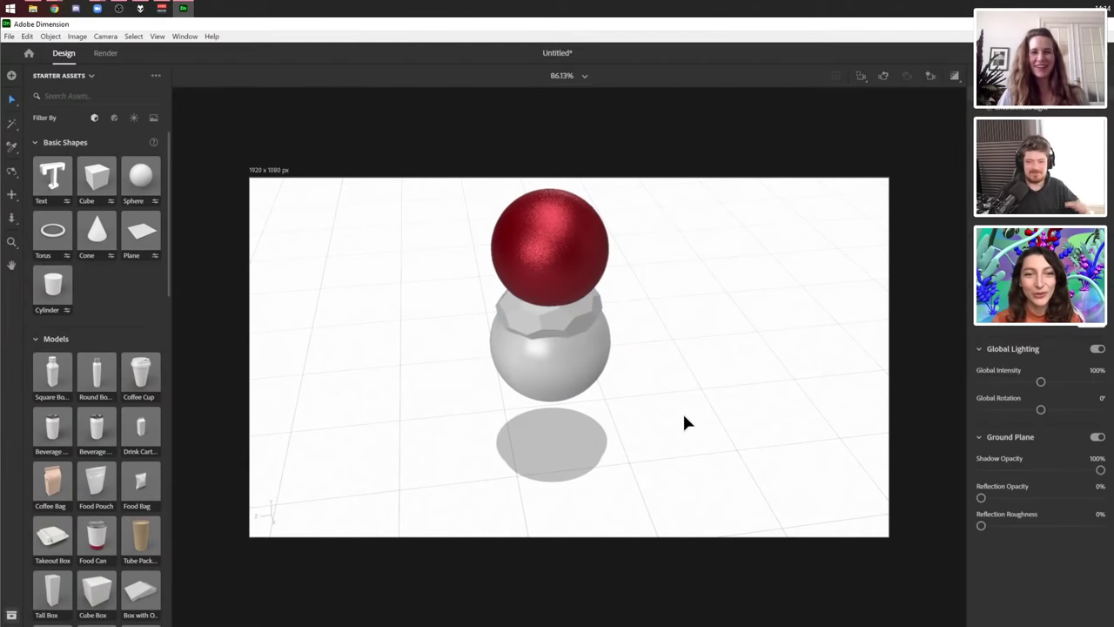
{"action": "right_click_drag", "start_coordinate": [664, 366], "coordinate": [426, 331]}
{"action": "left_click", "coordinate": [539, 294]}
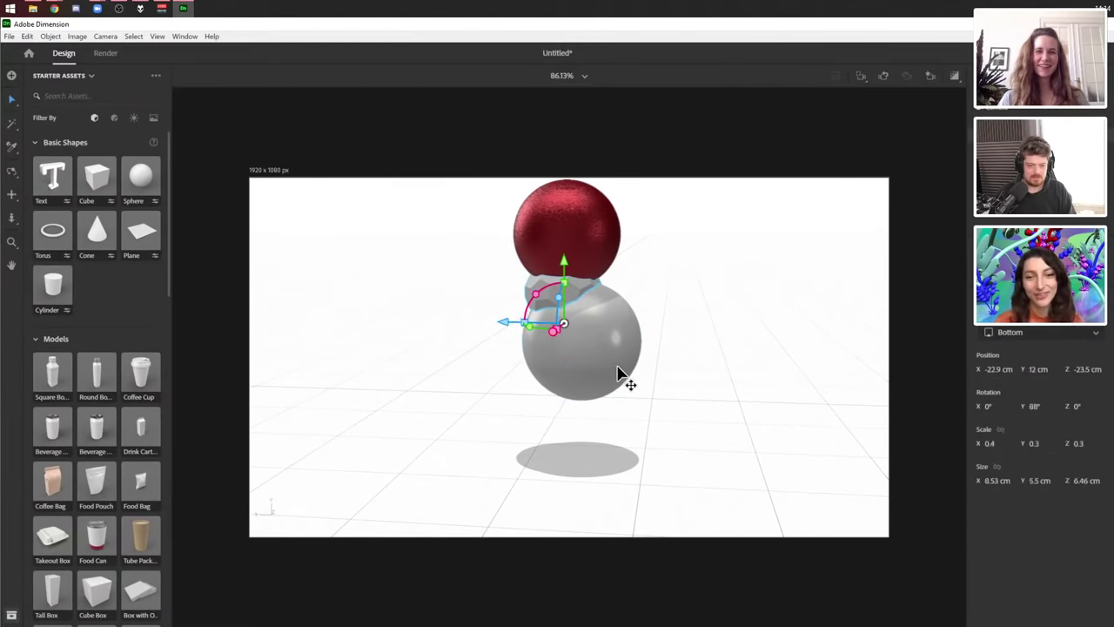
{"action": "left_click", "coordinate": [626, 378]}
{"action": "left_click_drag", "start_coordinate": [530, 403], "coordinate": [514, 399]}
{"action": "right_click_drag", "start_coordinate": [505, 440], "coordinate": [557, 418]}
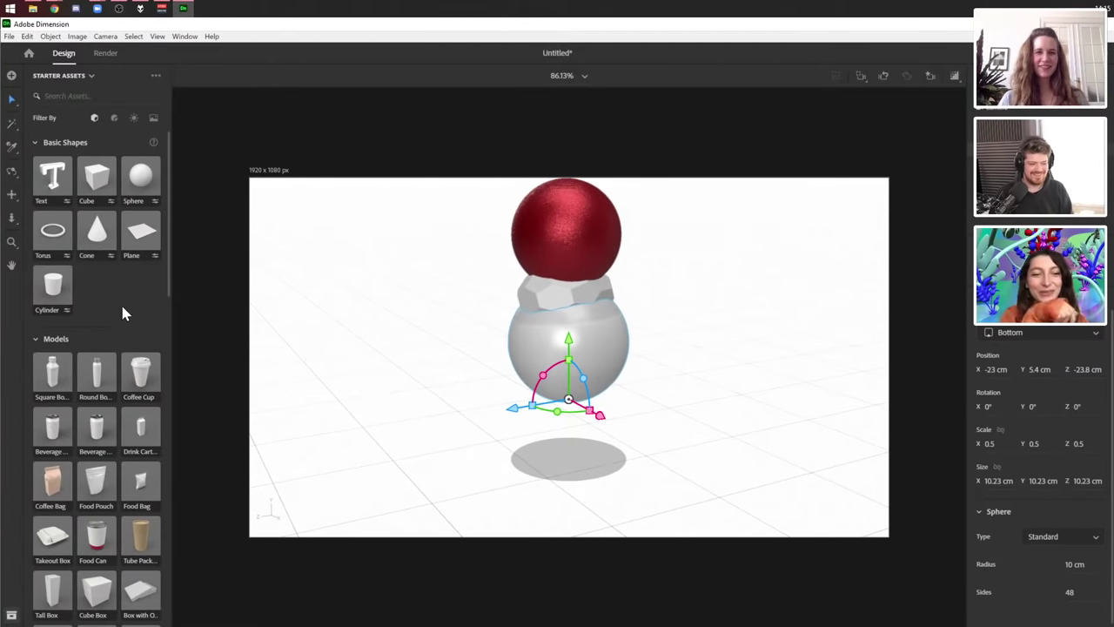
- Search the starter models for "tree" and clear the search to return to the full shape list
{"action": "scroll", "coordinate": [116, 309], "scroll_direction": "down", "scroll_amount": 15}
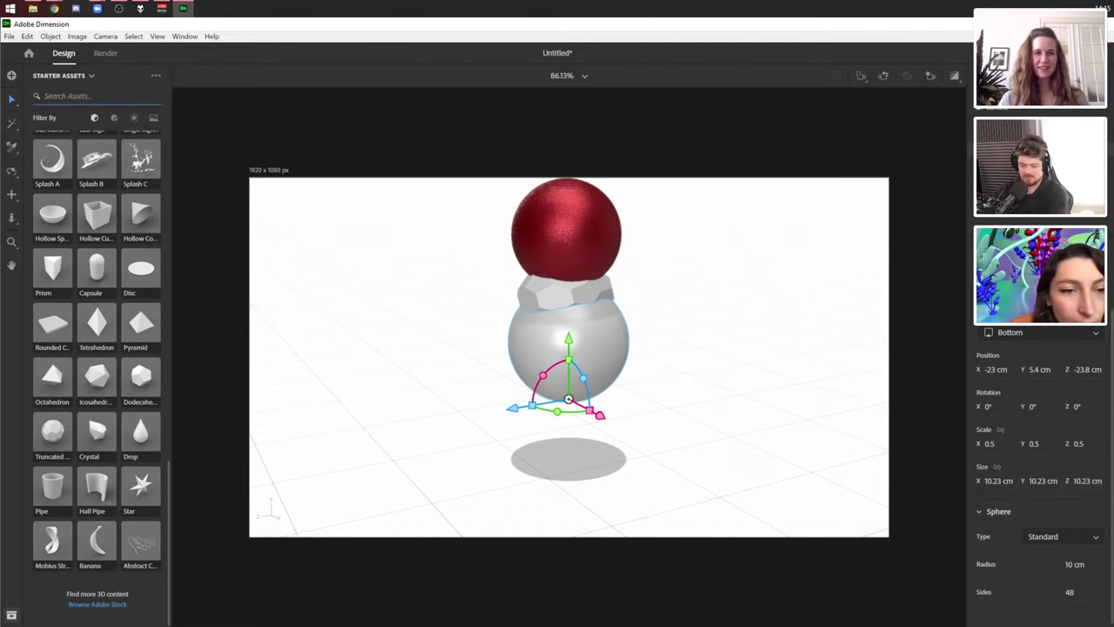
{"action": "type", "text": "ee"}
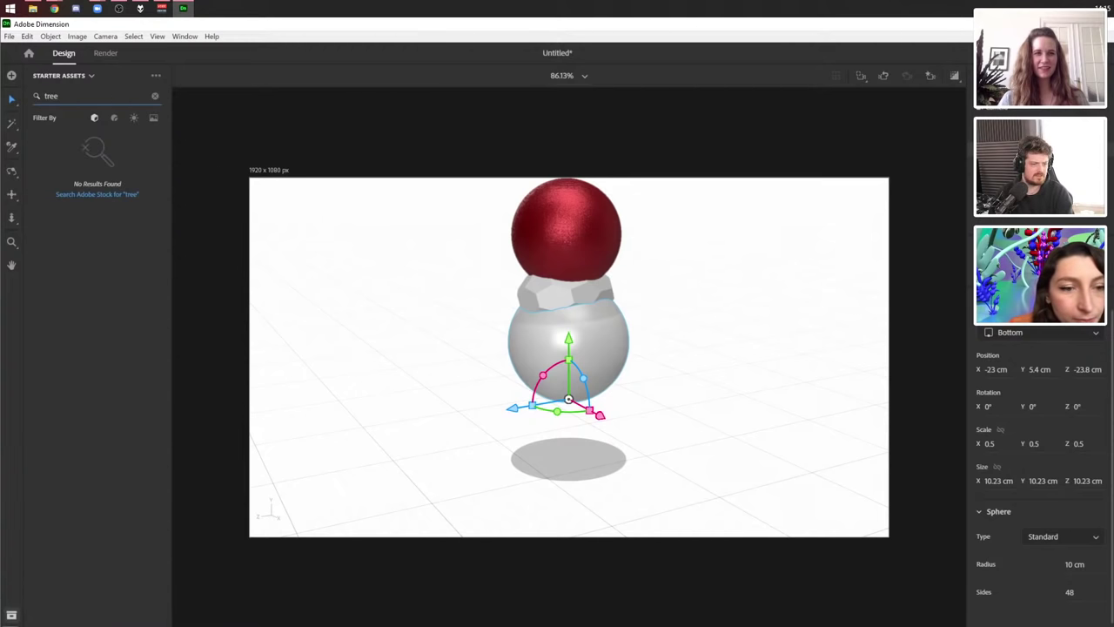
{"action": "left_click", "coordinate": [156, 97]}
{"action": "scroll", "coordinate": [67, 363], "scroll_direction": "down", "scroll_amount": 15}
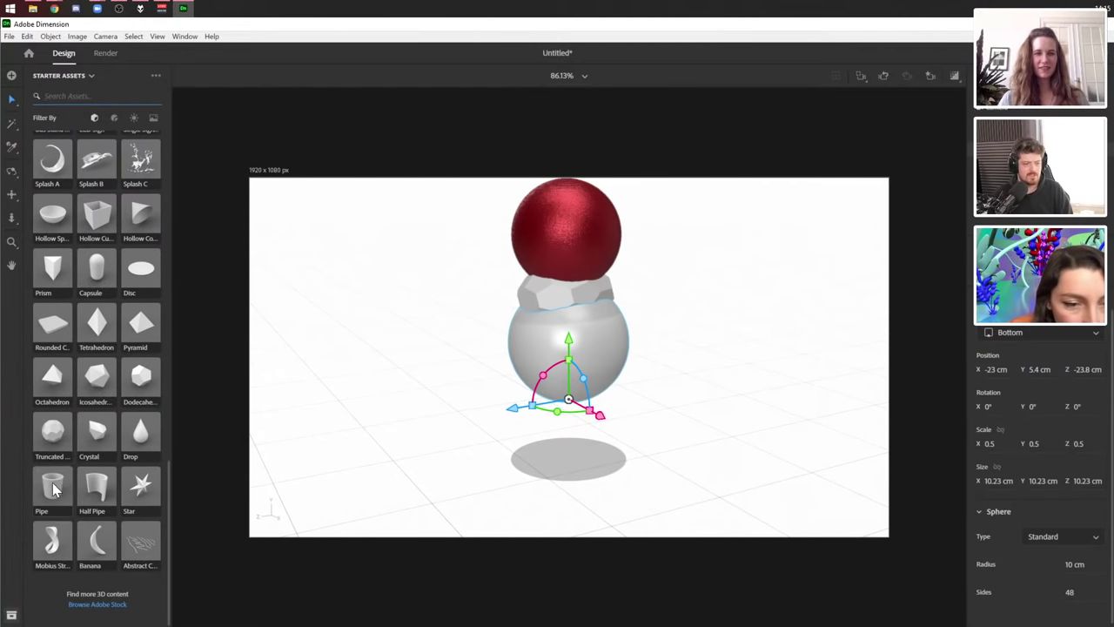
- Add a pipe as a leg under the lower sphere, scaled to X 0.1, Y 0.4, Z 0.1 and placed at about Z -21.7 cm
{"action": "left_click_drag", "start_coordinate": [61, 492], "coordinate": [517, 411]}
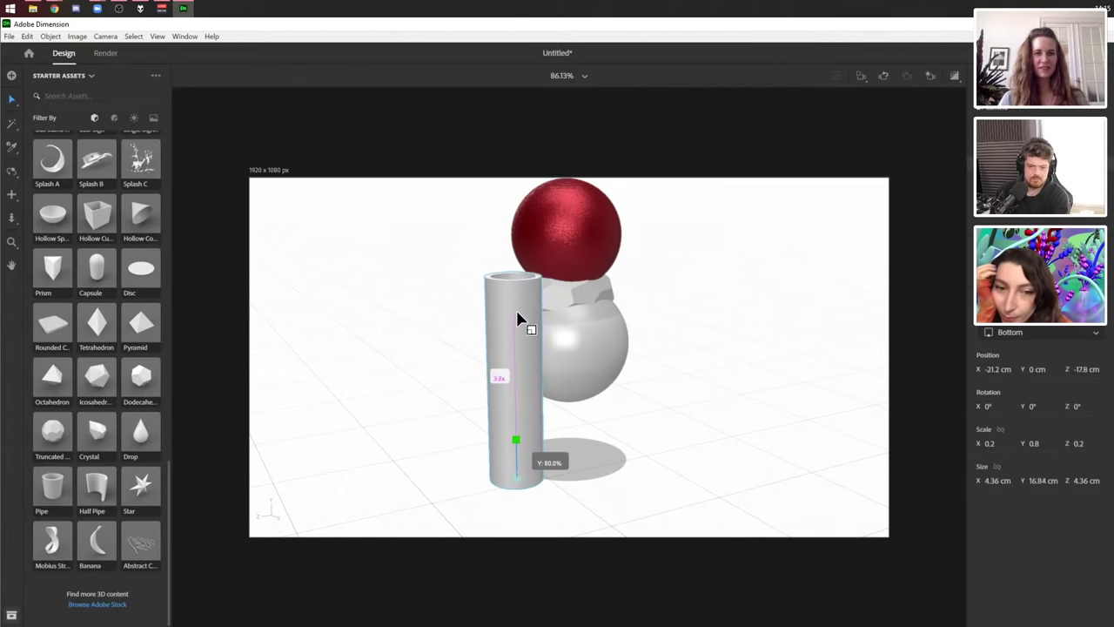
{"action": "left_click_drag", "start_coordinate": [517, 273], "coordinate": [514, 266]}
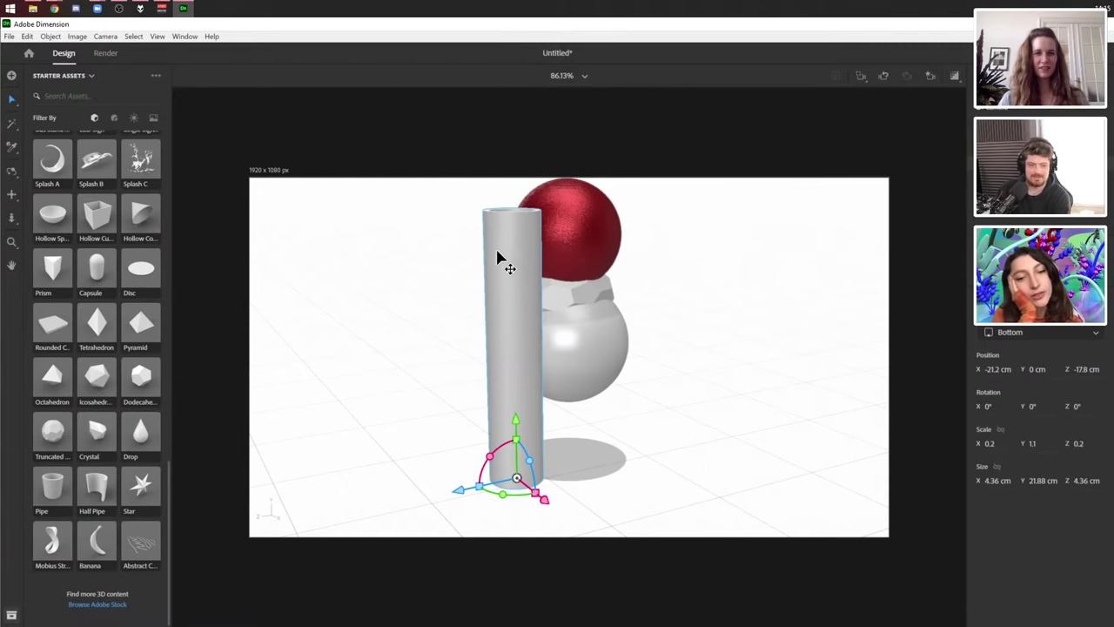
{"action": "left_click_drag", "start_coordinate": [519, 444], "coordinate": [514, 471]}
{"action": "left_click_drag", "start_coordinate": [457, 493], "coordinate": [505, 488]}
- Duplicate the pipe leg to about Z -25.8 cm and center both legs beneath the lower sphere along X
{"action": "right_click_drag", "start_coordinate": [716, 408], "coordinate": [664, 507]}
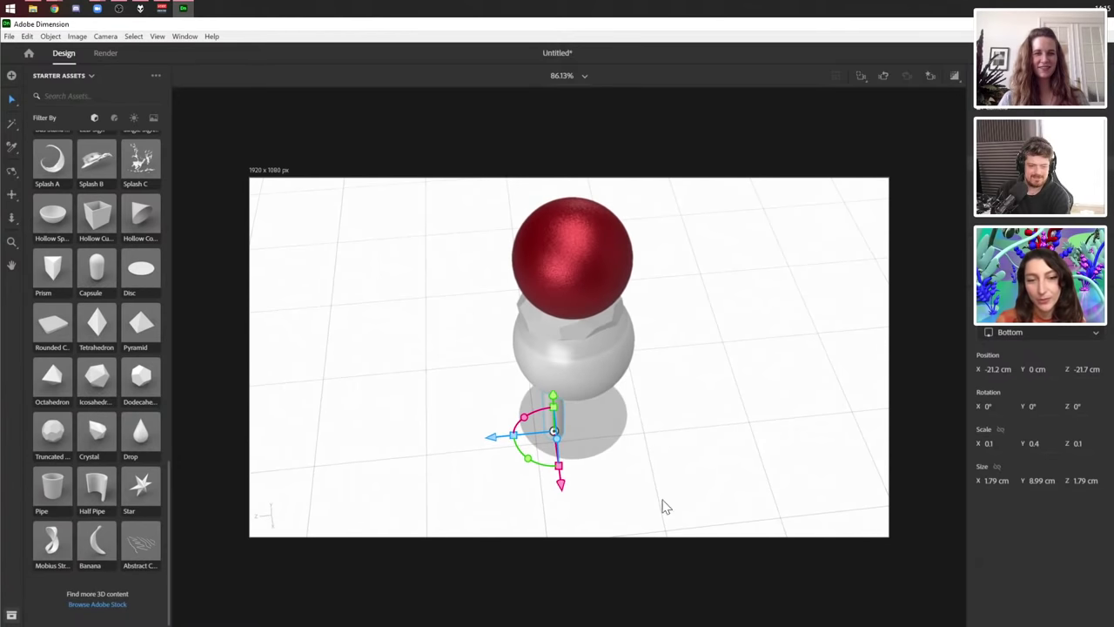
{"action": "left_click_drag", "start_coordinate": [496, 445], "coordinate": [542, 433]}
{"action": "right_click_drag", "start_coordinate": [641, 450], "coordinate": [842, 334]}
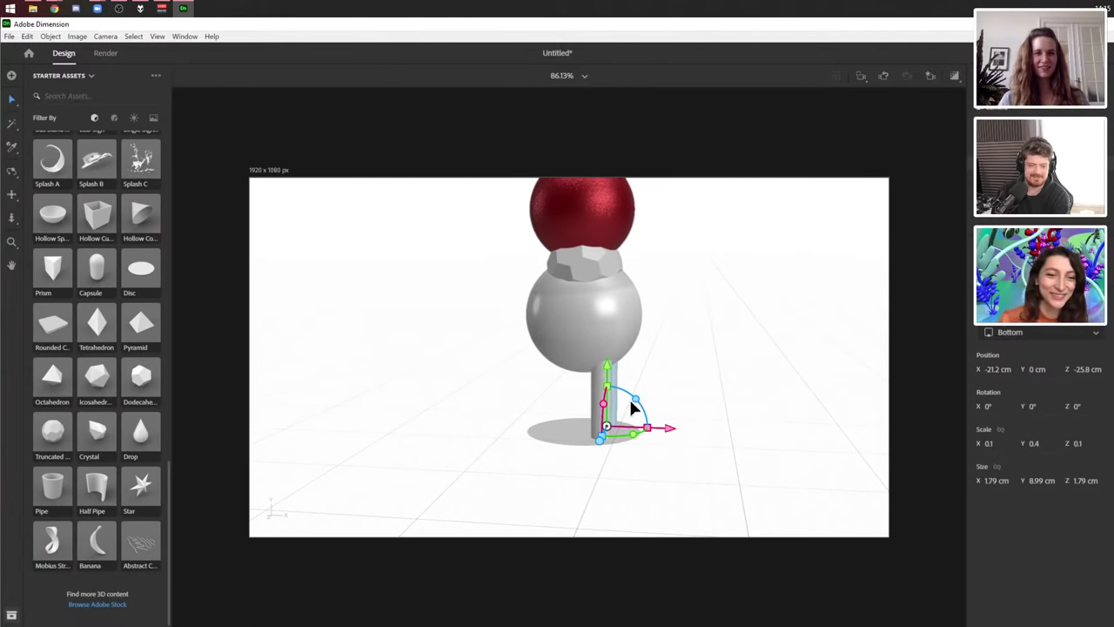
{"action": "right_click_drag", "start_coordinate": [628, 405], "coordinate": [685, 422]}
{"action": "left_click_drag", "start_coordinate": [666, 450], "coordinate": [541, 402]}
{"action": "left_click_drag", "start_coordinate": [646, 448], "coordinate": [625, 446]}
{"action": "left_click", "coordinate": [686, 413]}
{"action": "right_click_drag", "start_coordinate": [684, 412], "coordinate": [601, 409]}
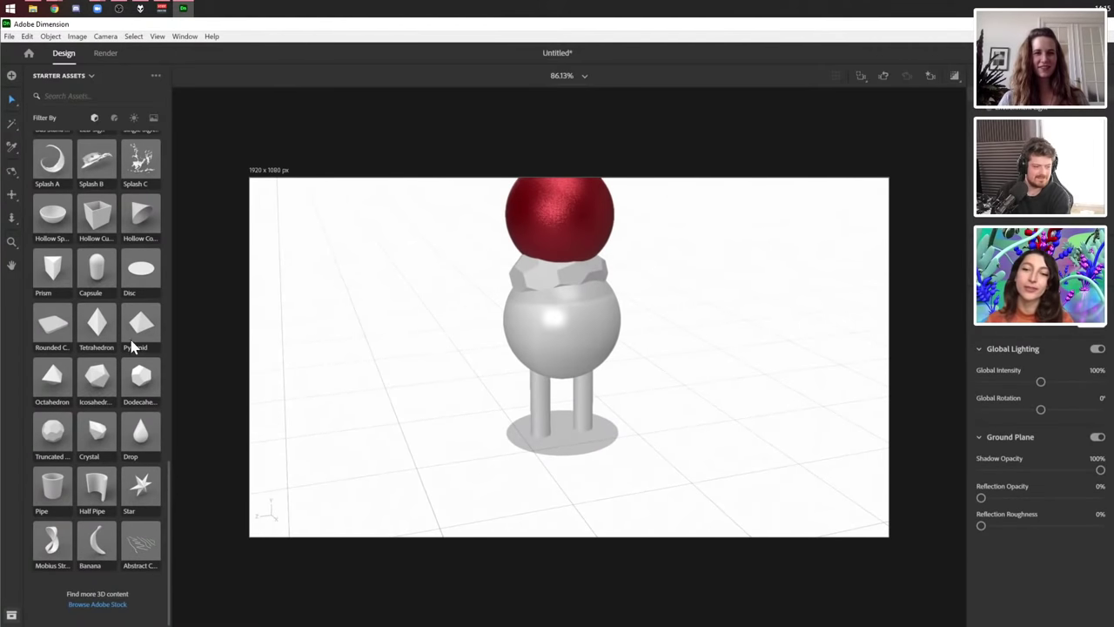
- Add a capsule scaled uniformly to 0.4 and a copy rotated -90° on Z at about X -24.1 cm, Y 2.1 cm, forming a boot
{"action": "left_click_drag", "start_coordinate": [96, 270], "coordinate": [685, 421]}
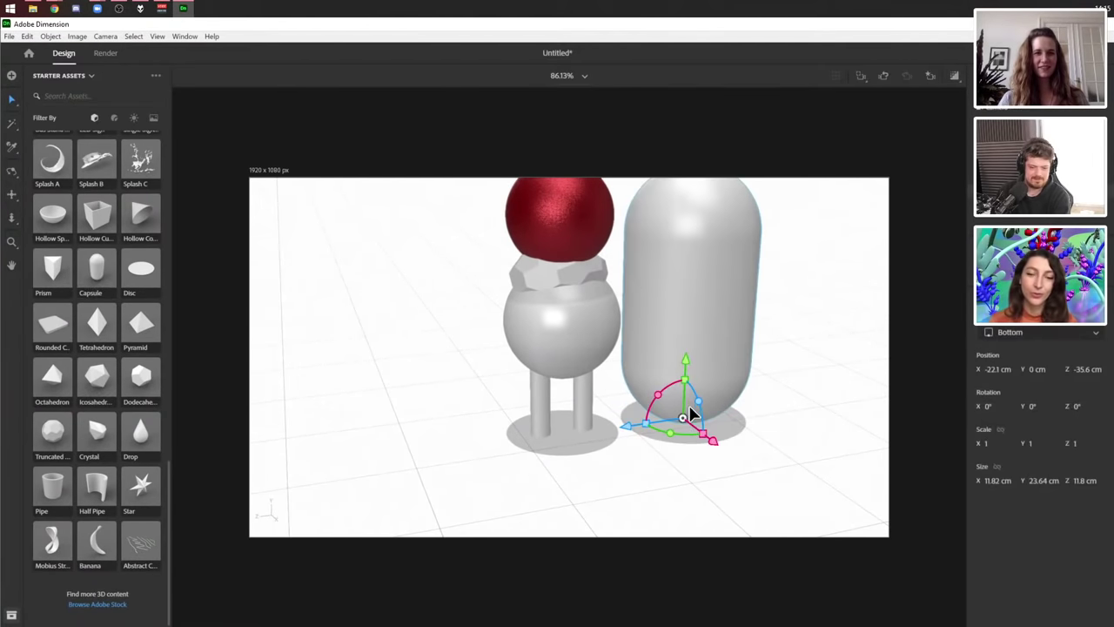
{"action": "mouse_move", "coordinate": [687, 364]}
{"action": "left_mouse_down"}
{"action": "mouse_move", "coordinate": [687, 410]}
{"action": "mouse_move", "coordinate": [689, 385]}
{"action": "left_mouse_up"}
{"action": "left_click_drag", "start_coordinate": [714, 443], "coordinate": [741, 485], "text": "alt"}
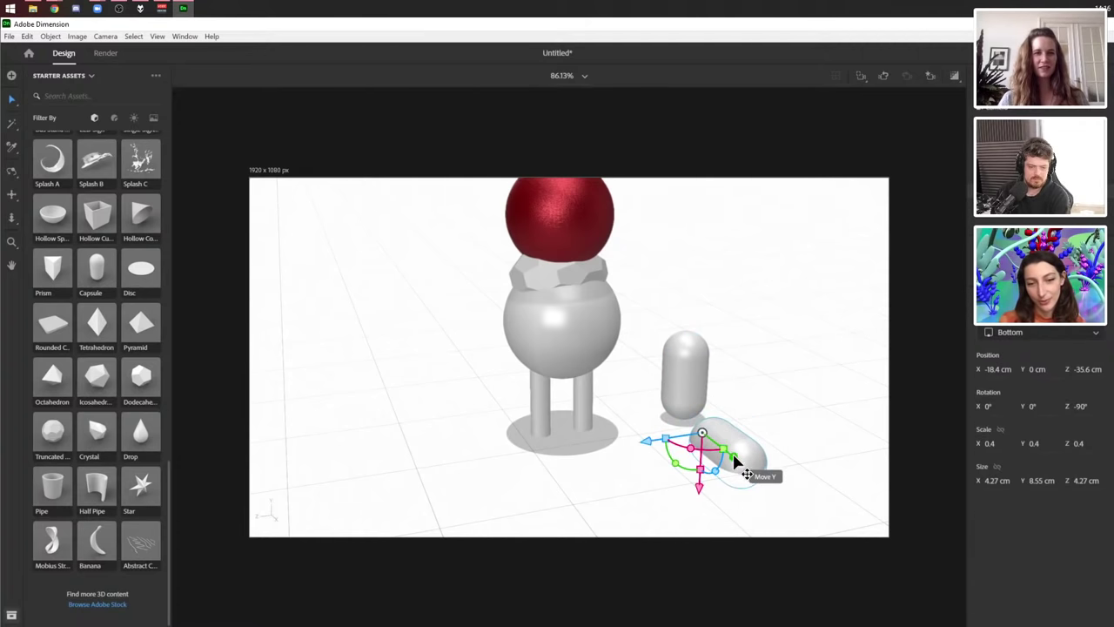
{"action": "left_click_drag", "start_coordinate": [699, 438], "coordinate": [701, 438]}
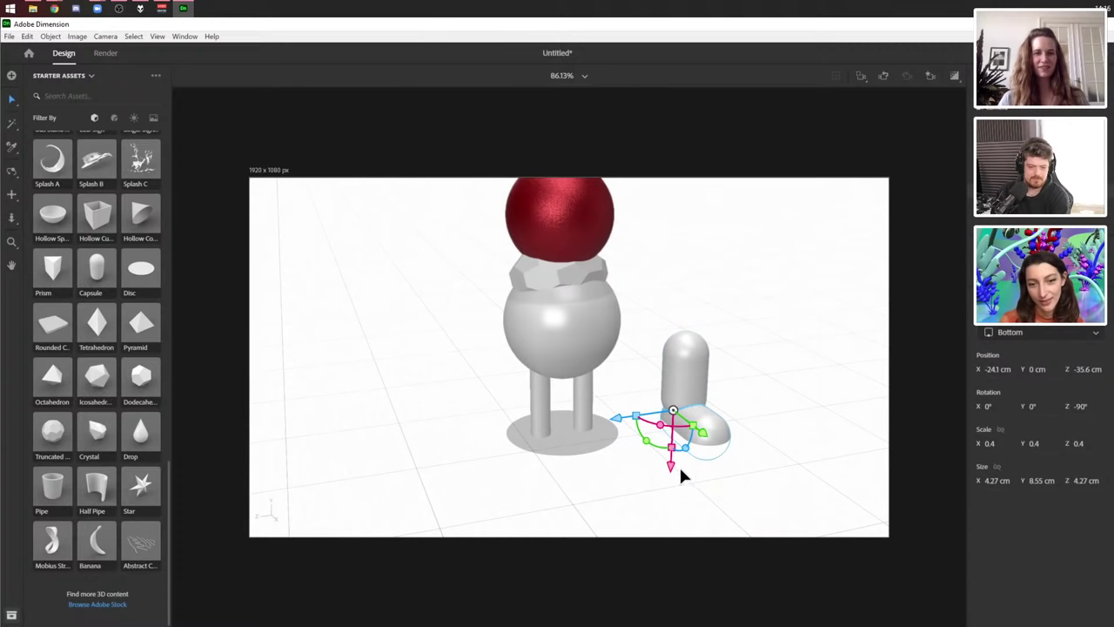
{"action": "left_click_drag", "start_coordinate": [672, 471], "coordinate": [688, 454]}
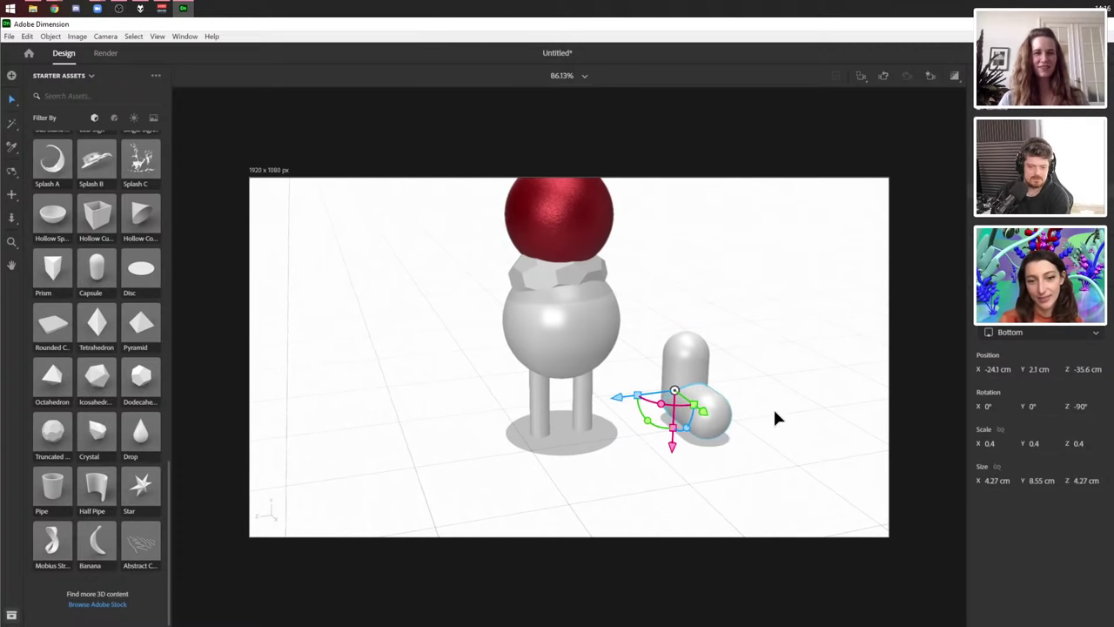
- Group the two capsules into one boot and apply the dark bronze metal material to it
{"action": "left_click", "coordinate": [736, 409]}
{"action": "right_click_drag", "start_coordinate": [736, 410], "coordinate": [514, 425]}
{"action": "middle_click_drag", "start_coordinate": [512, 416], "coordinate": [606, 364]}
{"action": "scroll", "coordinate": [578, 398], "scroll_direction": "up", "scroll_amount": 5}
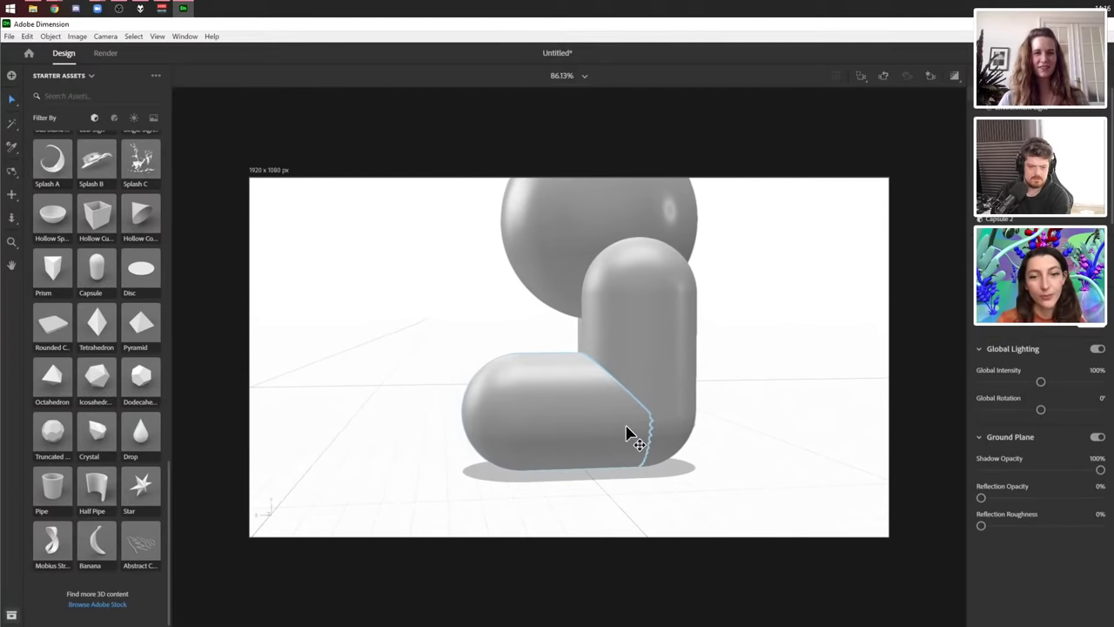
{"action": "left_click", "coordinate": [627, 434]}
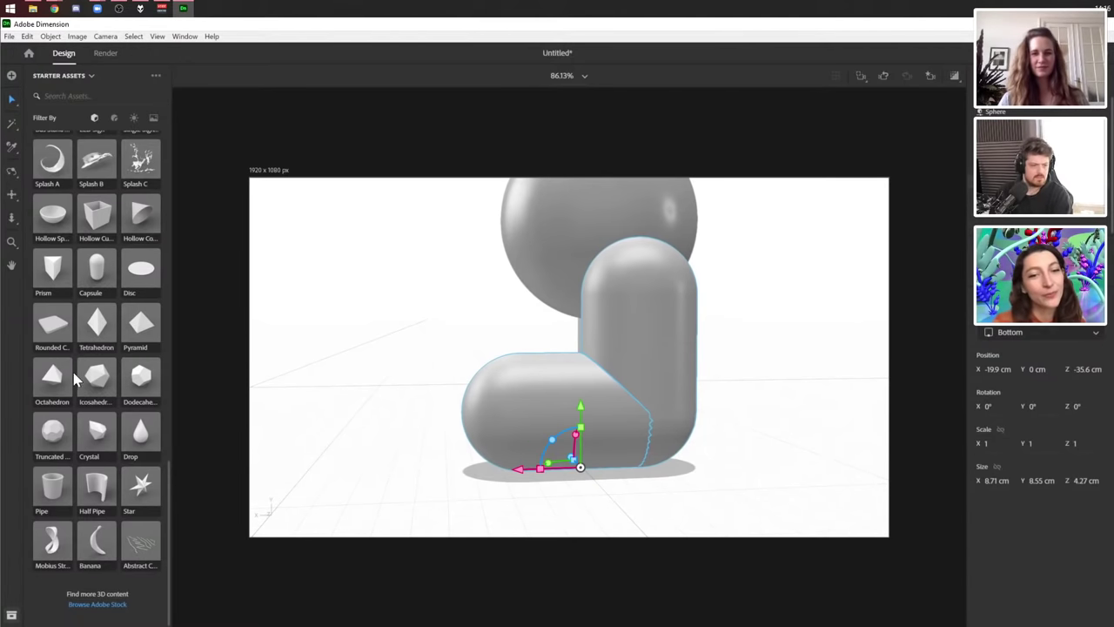
{"action": "left_click", "coordinate": [113, 118]}
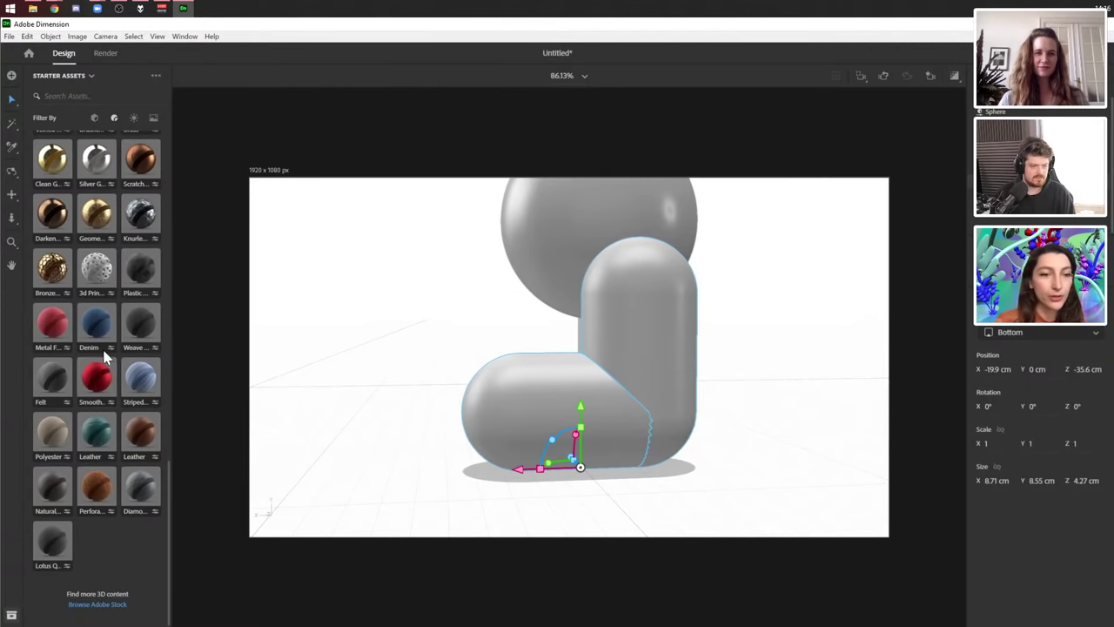
{"action": "left_click", "coordinate": [63, 277]}
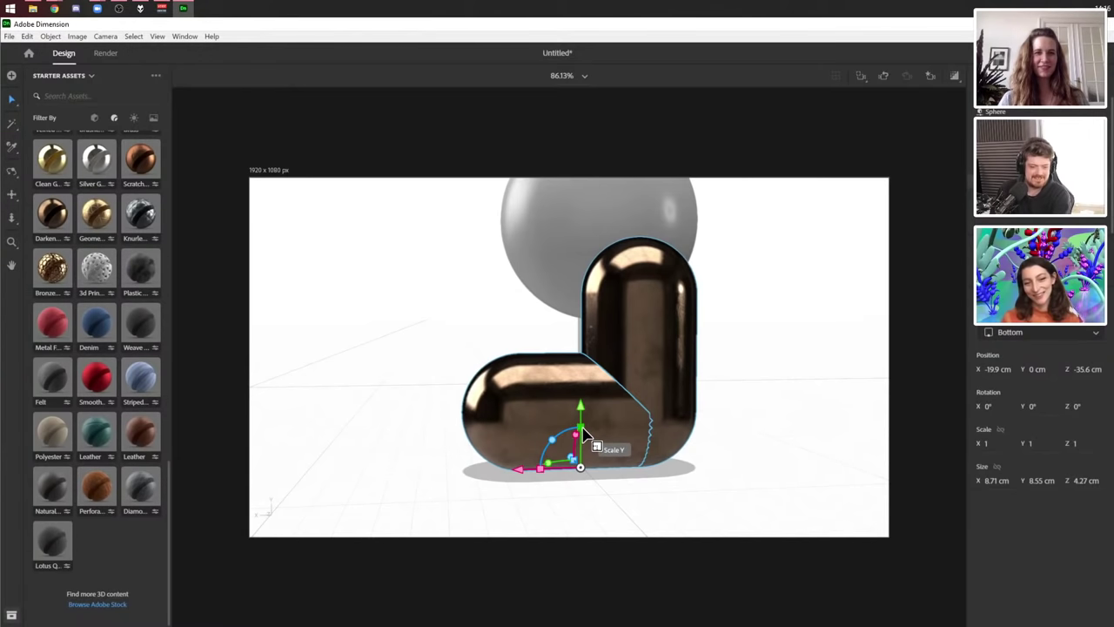
- Scale the boot group uniformly to 0.3 and move it beside the nearest leg at about X -21.7 cm, Z -26 cm
{"action": "left_click_drag", "start_coordinate": [582, 427], "coordinate": [579, 454]}
{"action": "key", "text": "ctrl+z"}
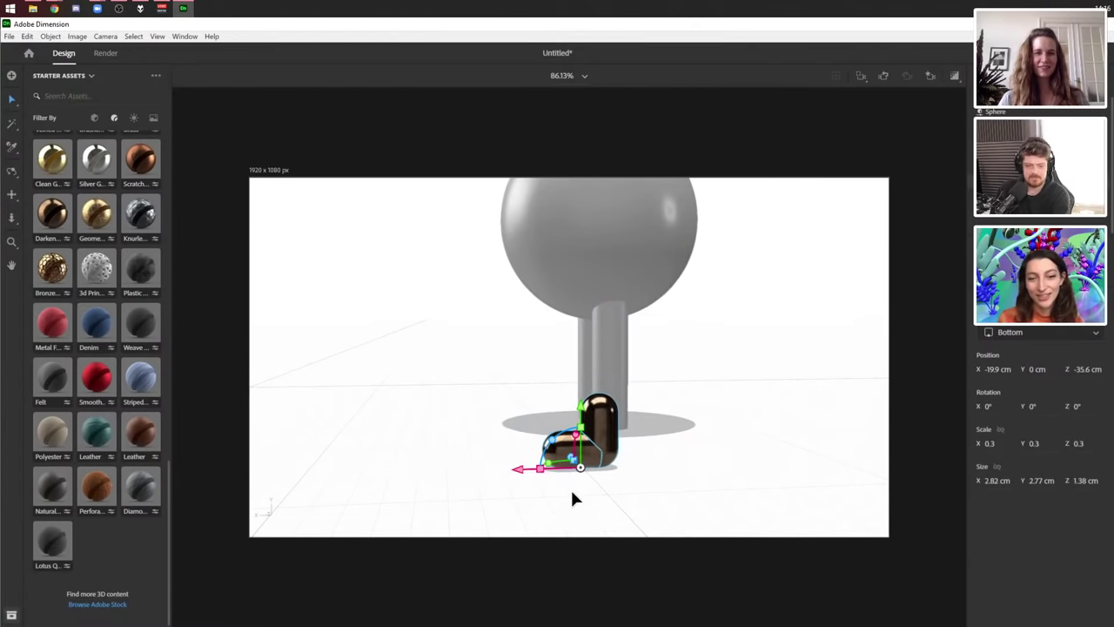
{"action": "right_click_drag", "start_coordinate": [572, 491], "coordinate": [810, 533]}
{"action": "middle_click_drag", "start_coordinate": [523, 451], "coordinate": [665, 445]}
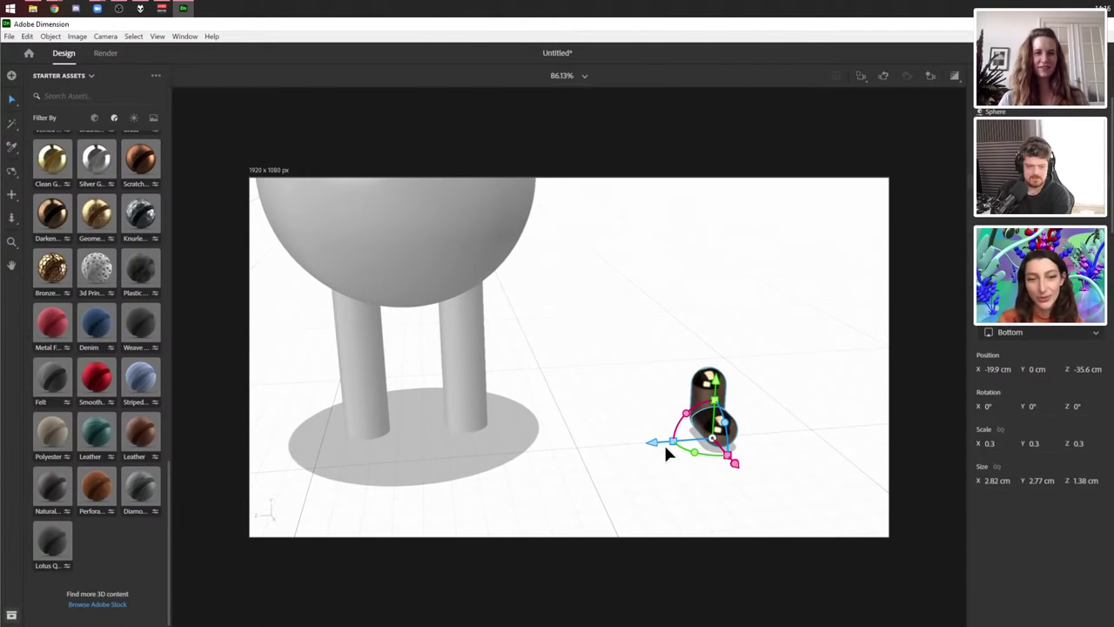
{"action": "left_click_drag", "start_coordinate": [666, 449], "coordinate": [398, 465]}
{"action": "middle_click_drag", "start_coordinate": [398, 465], "coordinate": [560, 459]}
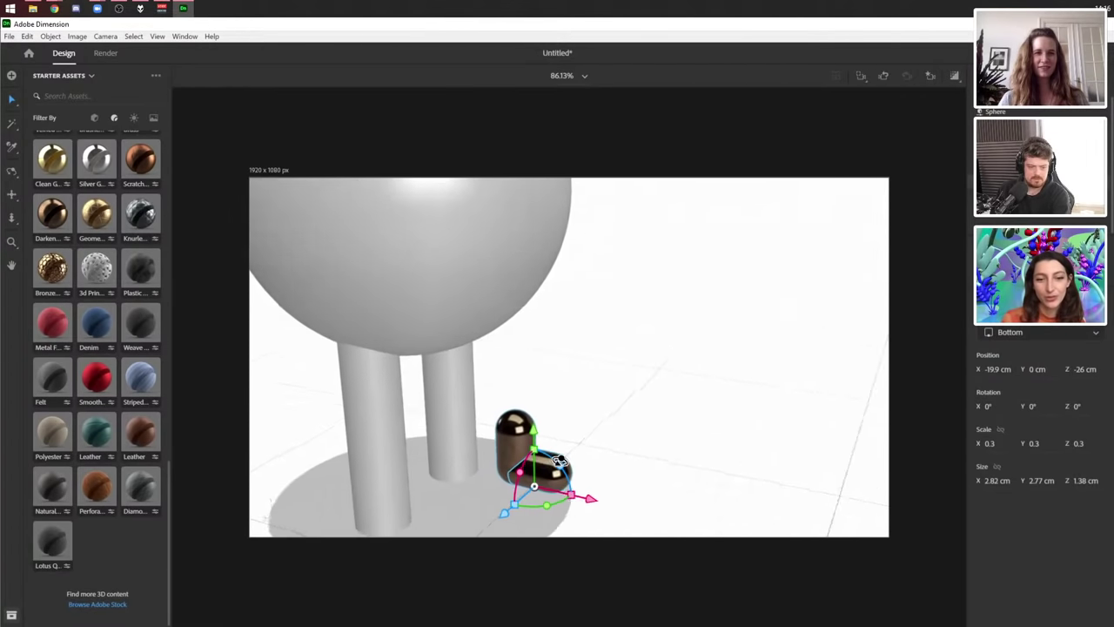
{"action": "right_click_drag", "start_coordinate": [560, 461], "coordinate": [569, 464]}
{"action": "left_click_drag", "start_coordinate": [603, 500], "coordinate": [556, 494]}
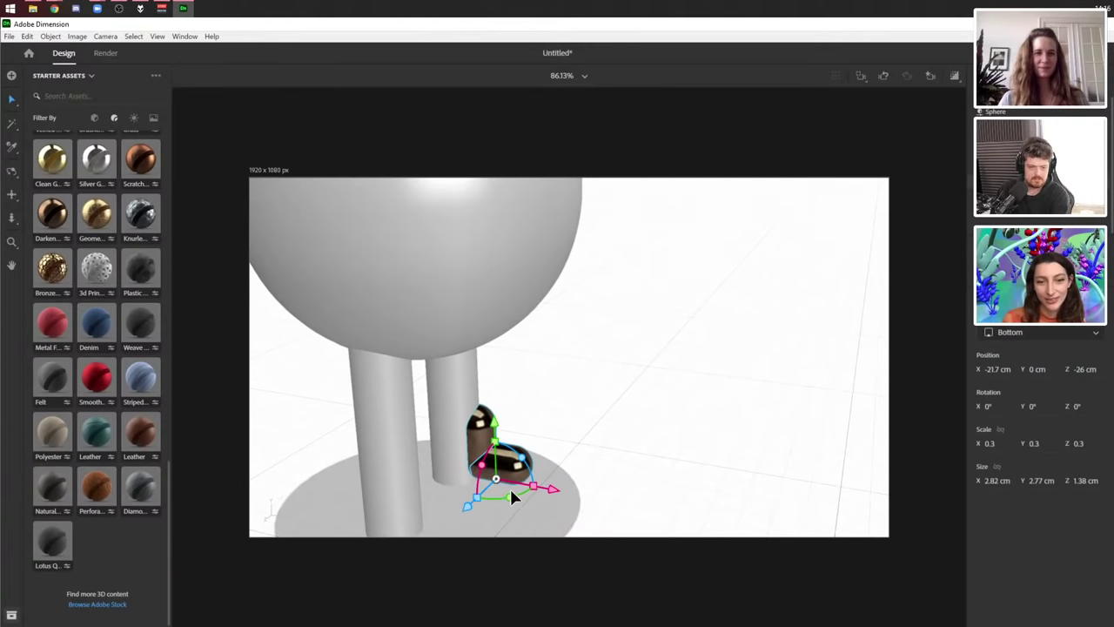
- Enlarge the boot group uniformly to a scale of 0.8 so it encloses the leg
{"action": "left_click_drag", "start_coordinate": [478, 503], "coordinate": [470, 506]}
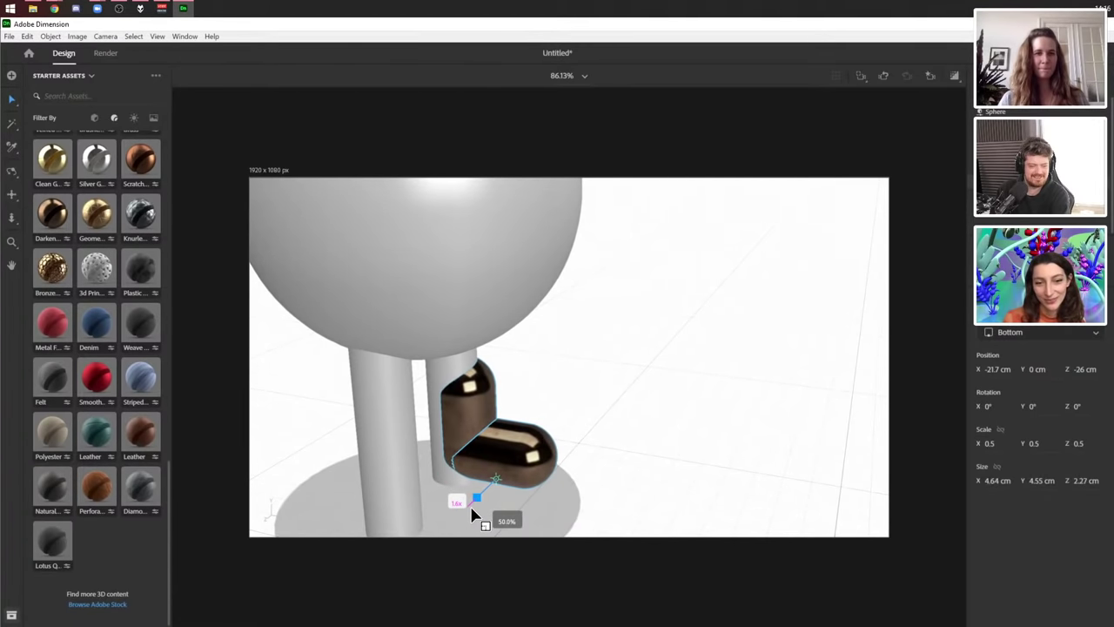
{"action": "middle_click_drag", "start_coordinate": [659, 438], "coordinate": [576, 427]}
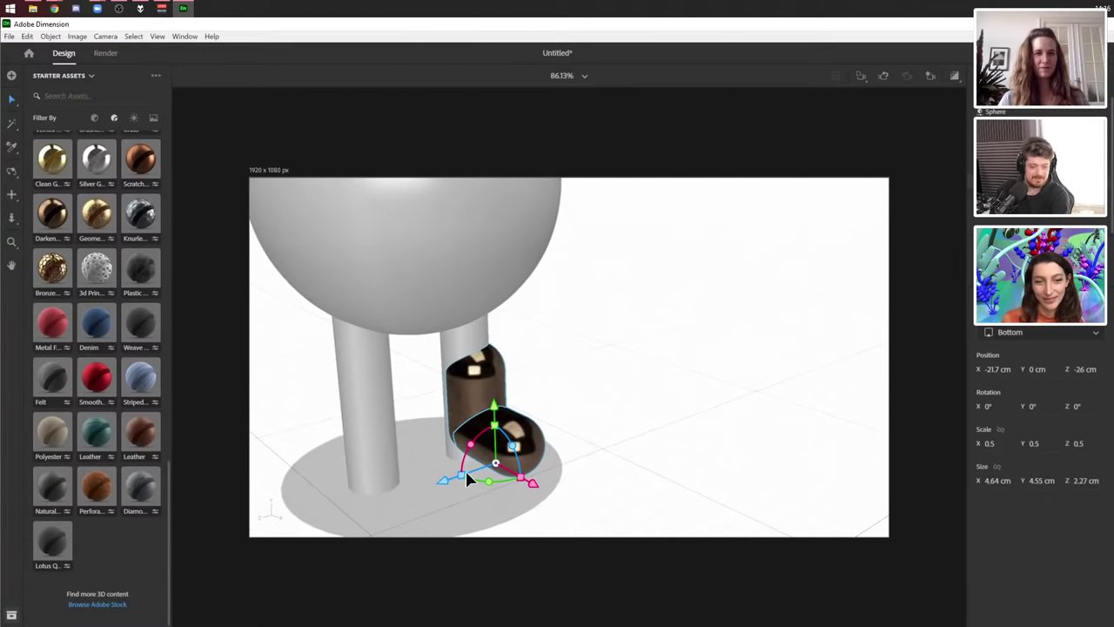
{"action": "left_click_drag", "start_coordinate": [464, 479], "coordinate": [447, 482]}
{"action": "scroll", "coordinate": [602, 402], "scroll_direction": "down", "scroll_amount": 5}
{"action": "middle_click_drag", "start_coordinate": [595, 403], "coordinate": [679, 362]}
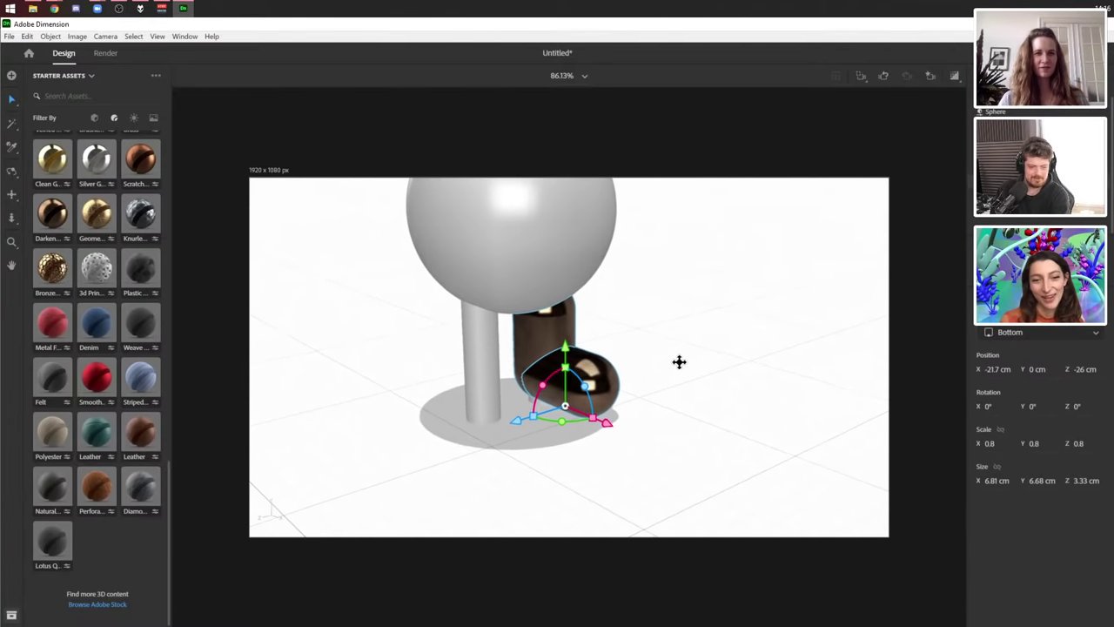
- Lower the boot to about Y -4 cm at X -21.6 cm and duplicate it onto the other leg at about Z -21.8 cm
{"action": "left_click_drag", "start_coordinate": [590, 353], "coordinate": [597, 423]}
{"action": "left_click_drag", "start_coordinate": [633, 498], "coordinate": [635, 507]}
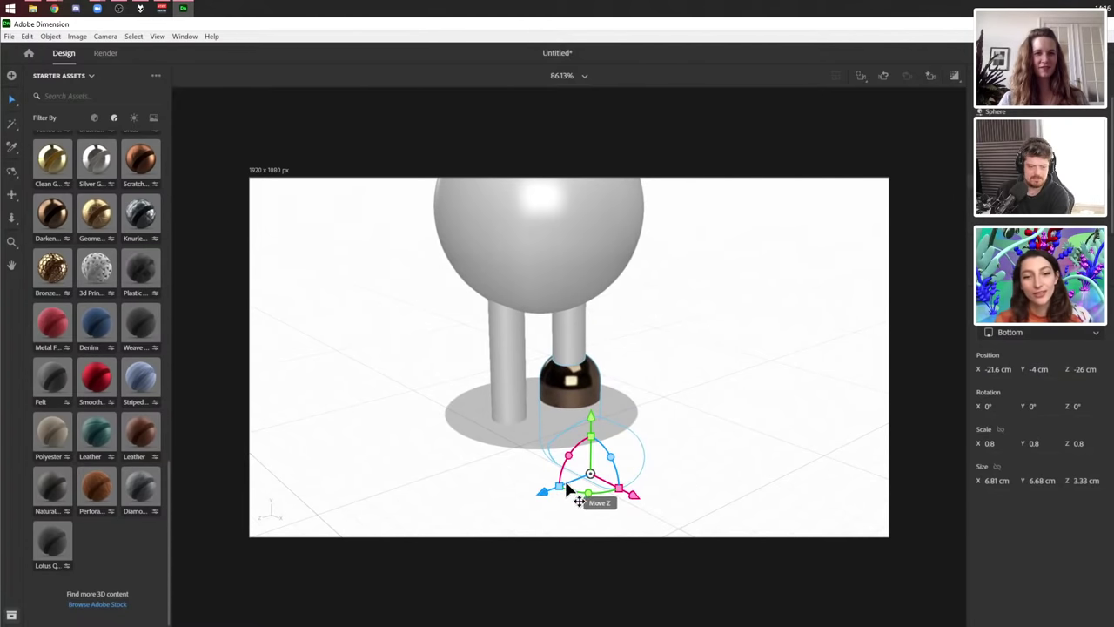
{"action": "left_click_drag", "start_coordinate": [548, 495], "coordinate": [481, 516]}
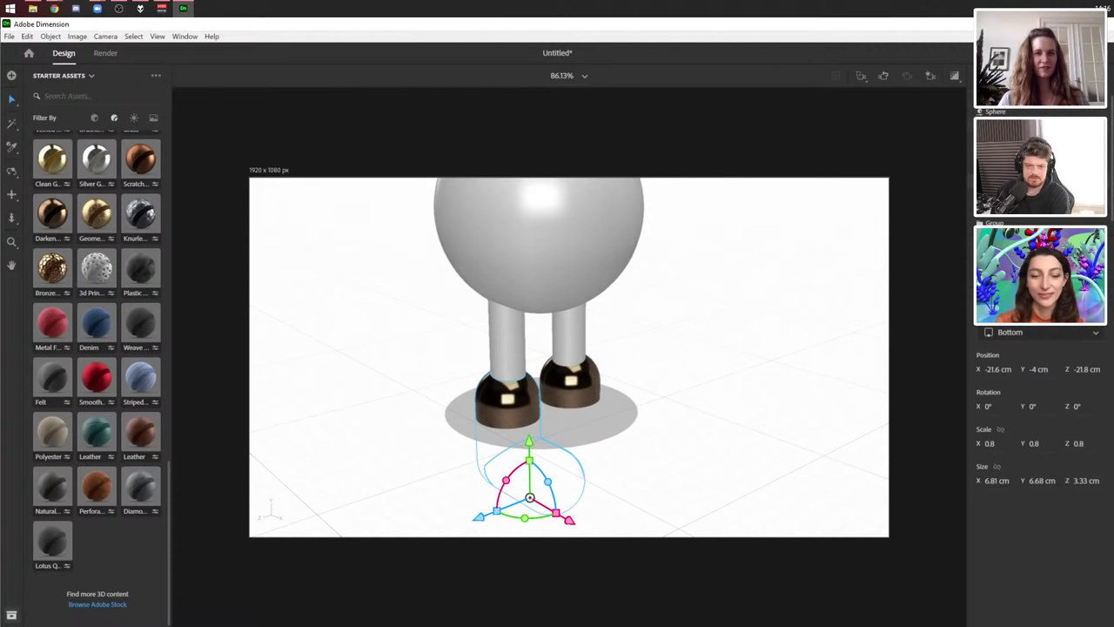
- Select all parts of the figure, raise them together to Y 0 cm so the boots stand on the ground, and deselect
{"action": "left_click", "coordinate": [1003, 114], "text": "shift"}
{"action": "scroll", "coordinate": [582, 333], "scroll_direction": "down", "scroll_amount": 1}
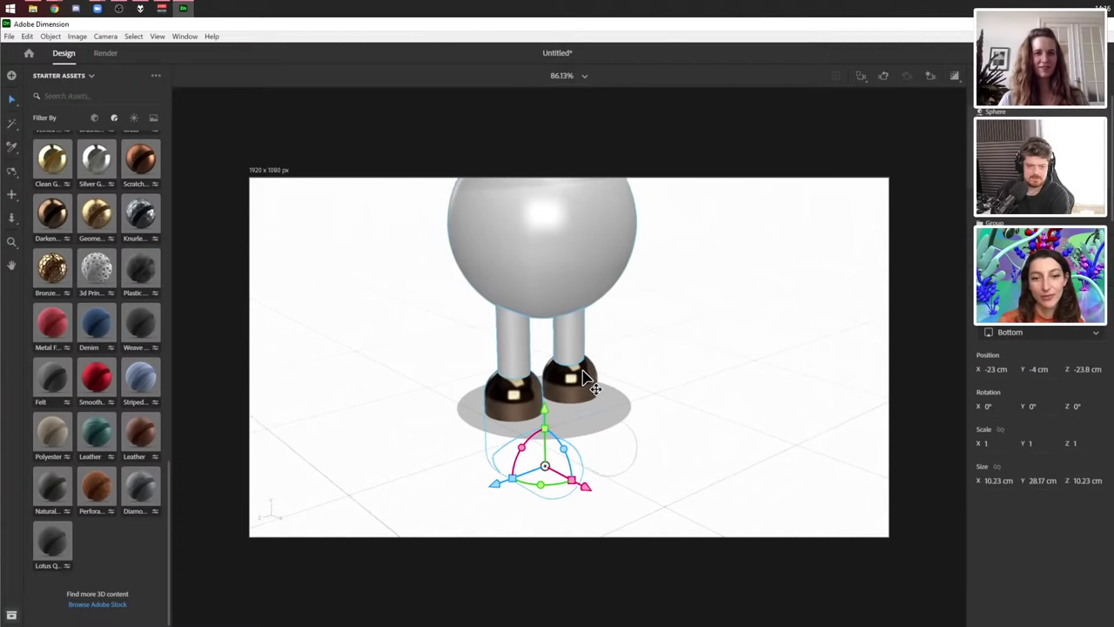
{"action": "scroll", "coordinate": [575, 381], "scroll_direction": "down", "scroll_amount": 4}
{"action": "scroll", "coordinate": [574, 386], "scroll_direction": "down", "scroll_amount": 2}
{"action": "left_click_drag", "start_coordinate": [558, 374], "coordinate": [559, 329]}
{"action": "key", "text": "ctrl+z"}
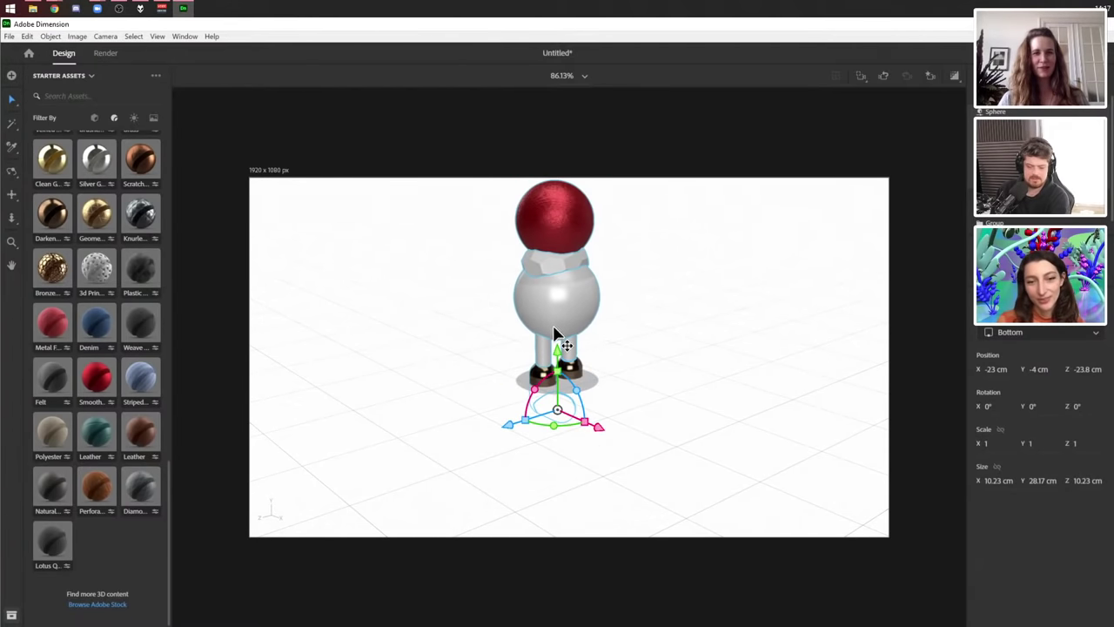
{"action": "key", "text": "ctrl+s"}
{"action": "left_click", "coordinate": [425, 327]}
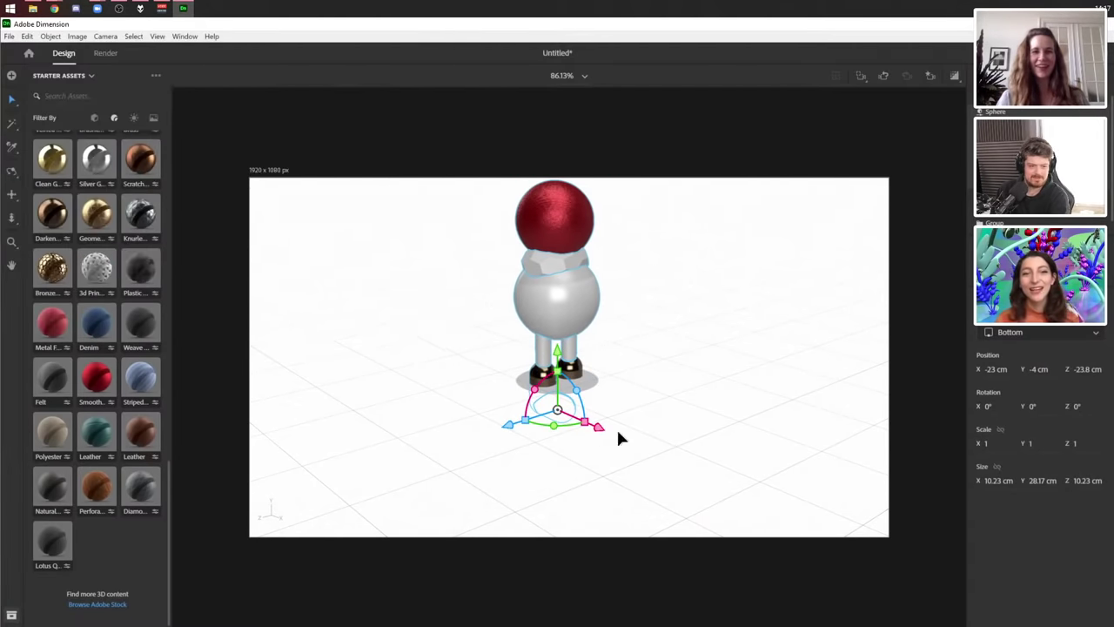
{"action": "left_click_drag", "start_coordinate": [704, 467], "coordinate": [428, 145]}
{"action": "left_click_drag", "start_coordinate": [558, 353], "coordinate": [558, 316]}
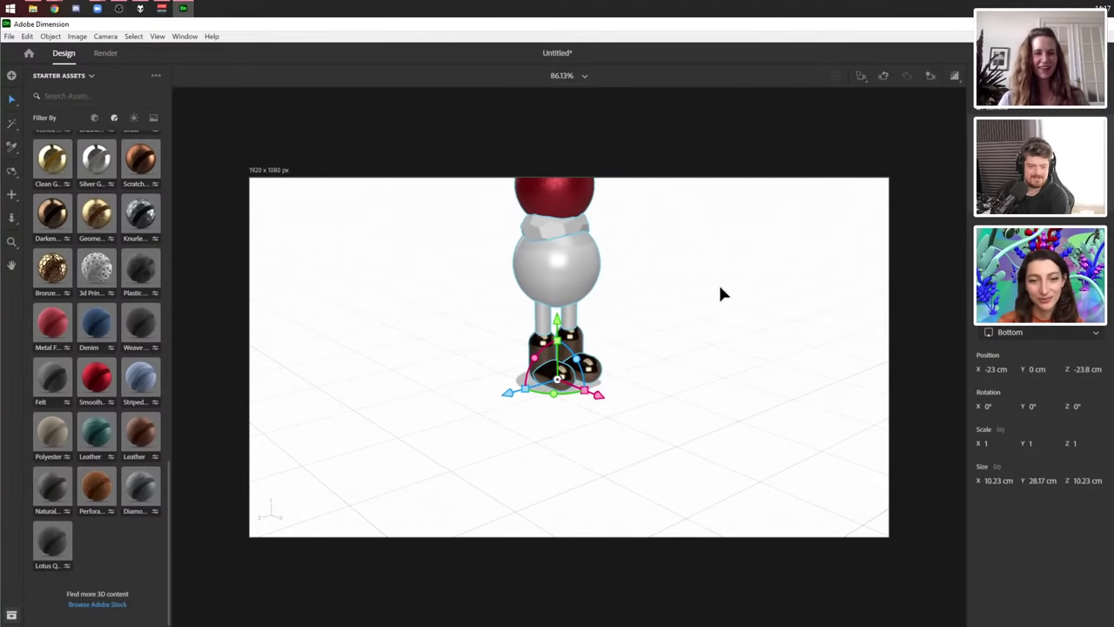
{"action": "middle_click_drag", "start_coordinate": [722, 304], "coordinate": [713, 391]}
{"action": "scroll", "coordinate": [676, 410], "scroll_direction": "up", "scroll_amount": 2}
{"action": "right_click_drag", "start_coordinate": [676, 411], "coordinate": [567, 390]}
{"action": "left_click", "coordinate": [698, 444]}
- Add a Star from the starter assets and place it around the figure's neck at about X -23.6 cm, Y 17 cm, Z -14.9 cm
{"action": "mouse_move", "coordinate": [698, 444]}
{"action": "middle_mouse_down"}
{"action": "mouse_move", "coordinate": [723, 435]}
{"action": "mouse_move", "coordinate": [695, 425]}
{"action": "middle_mouse_up"}
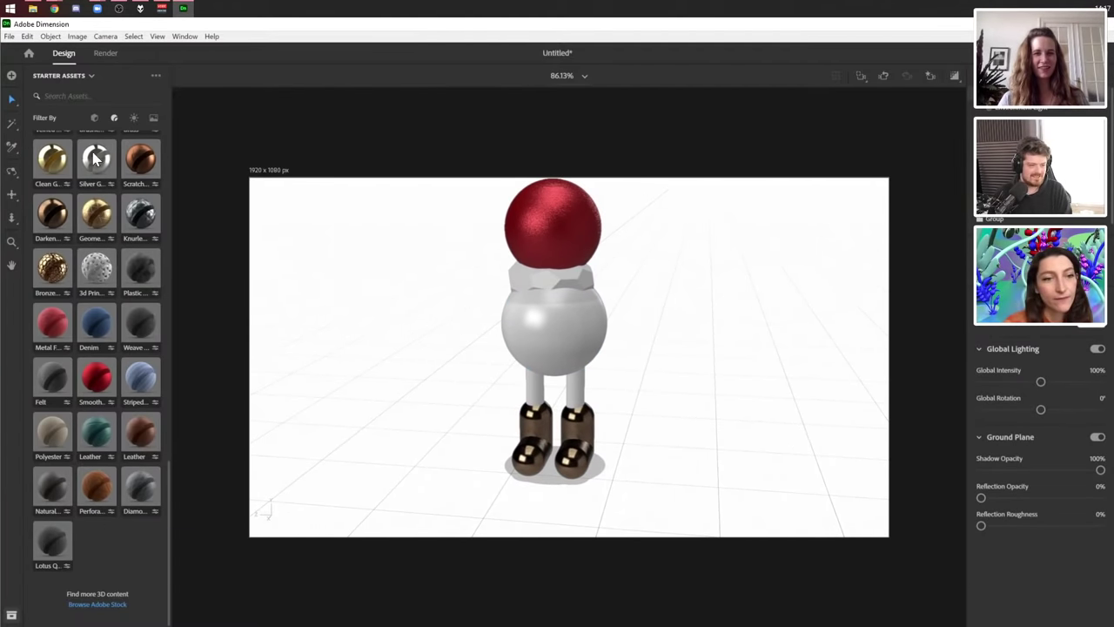
{"action": "left_click", "coordinate": [94, 118]}
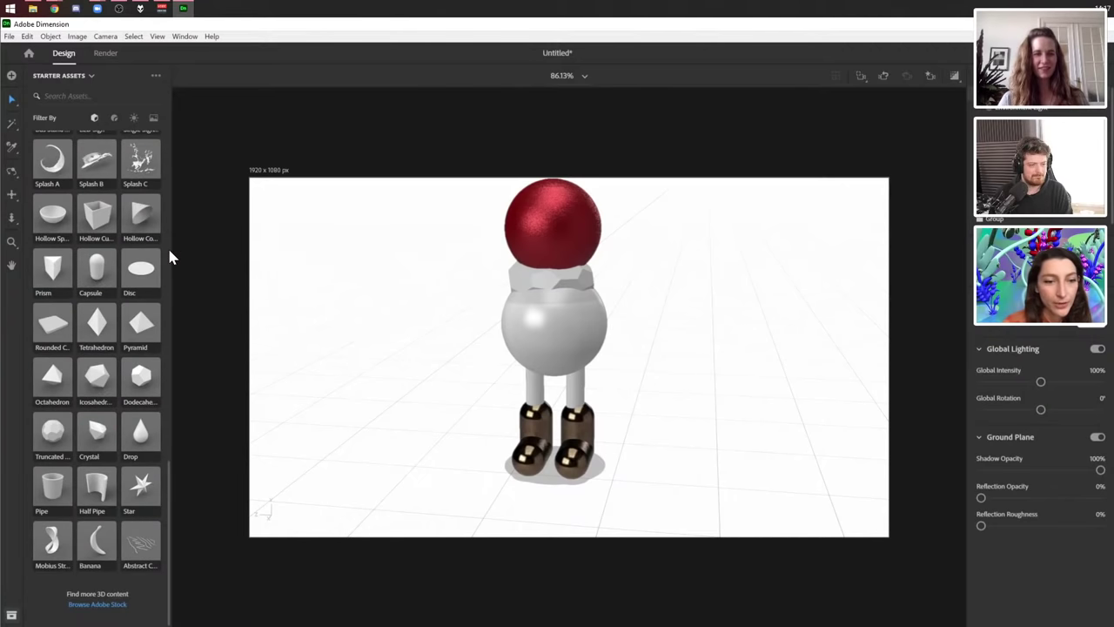
{"action": "left_click_drag", "start_coordinate": [140, 486], "coordinate": [815, 435]}
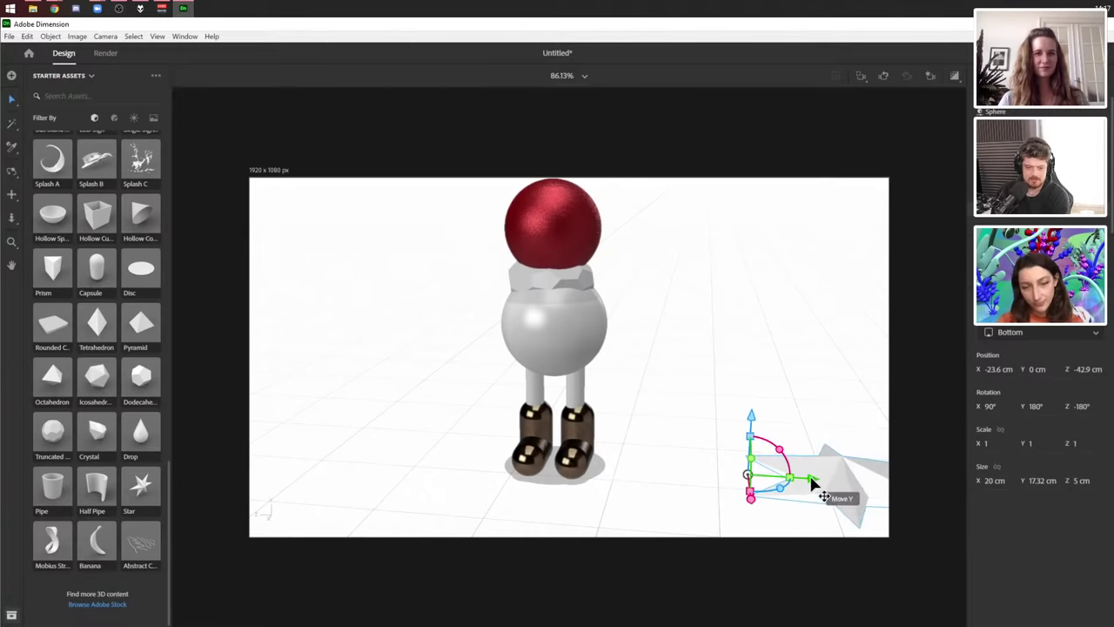
{"action": "left_click_drag", "start_coordinate": [811, 484], "coordinate": [530, 467]}
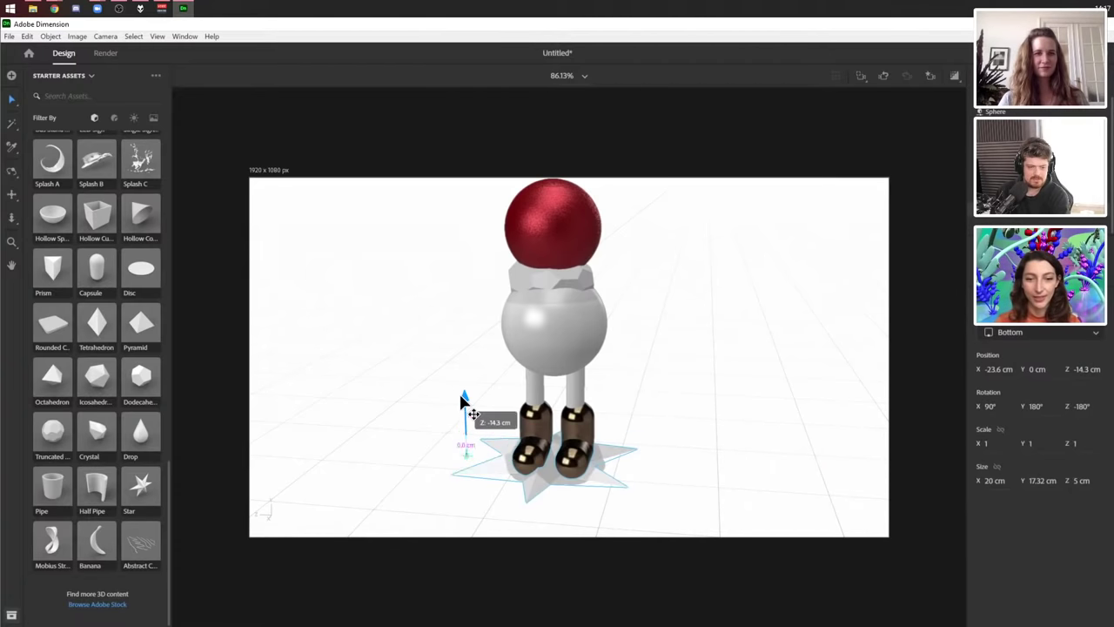
{"action": "left_click_drag", "start_coordinate": [464, 401], "coordinate": [462, 230]}
{"action": "right_click_drag", "start_coordinate": [689, 326], "coordinate": [719, 544]}
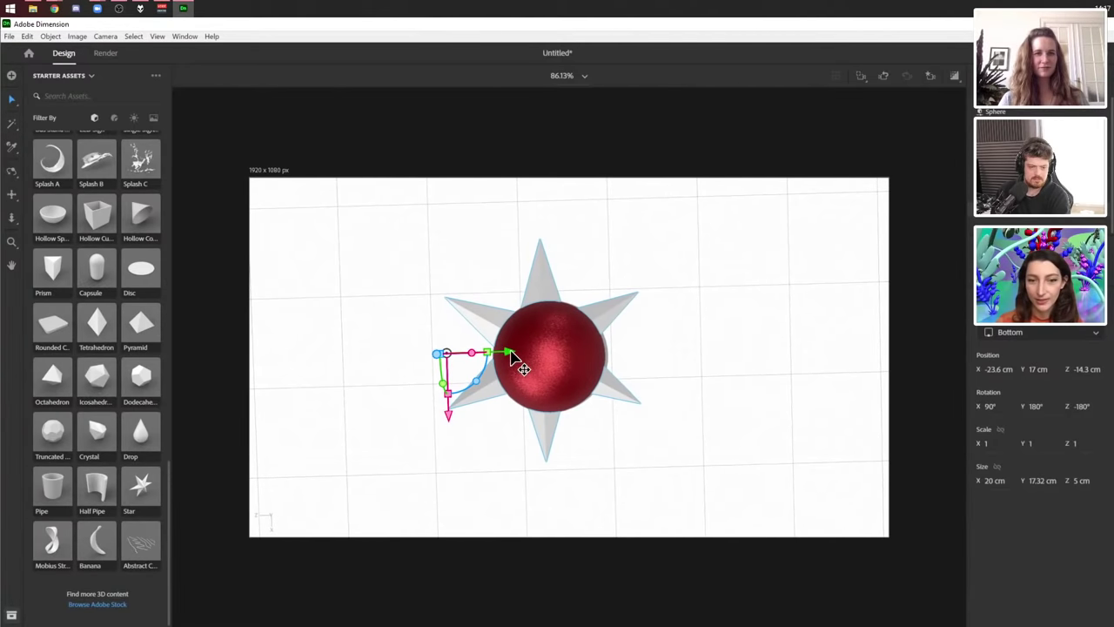
{"action": "left_click_drag", "start_coordinate": [514, 357], "coordinate": [527, 366]}
- Duplicate the collar star, raise the copy to about Y 26.5 cm and stand it upright with rotation X 180°, Z -90°
{"action": "right_click_drag", "start_coordinate": [635, 391], "coordinate": [729, 244]}
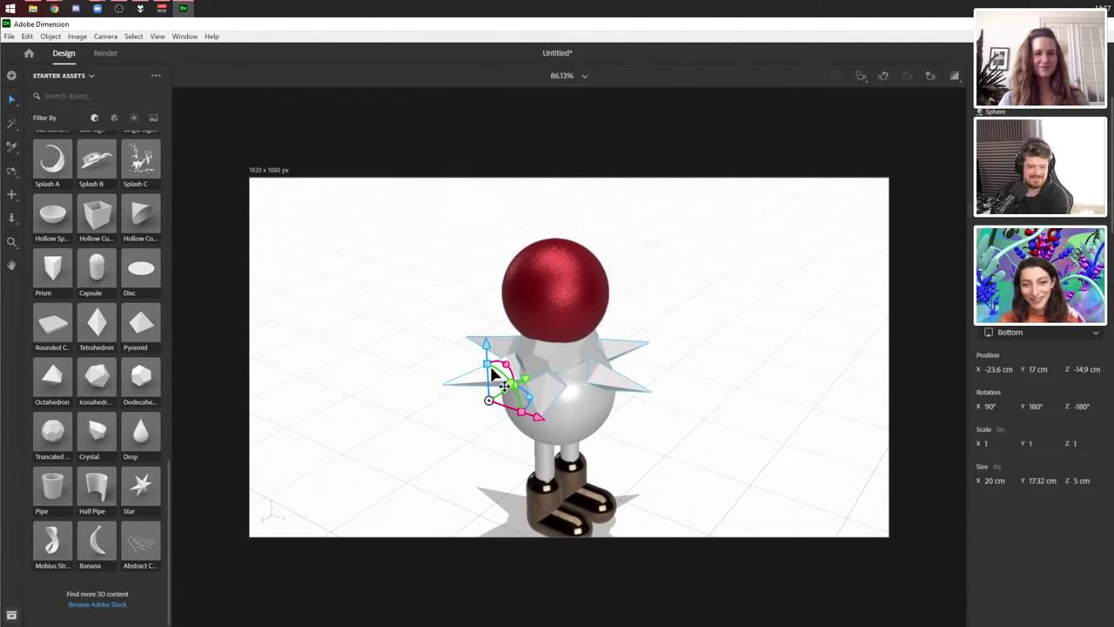
{"action": "left_click_drag", "start_coordinate": [487, 363], "coordinate": [488, 265]}
{"action": "key", "text": "ctrl+z"}
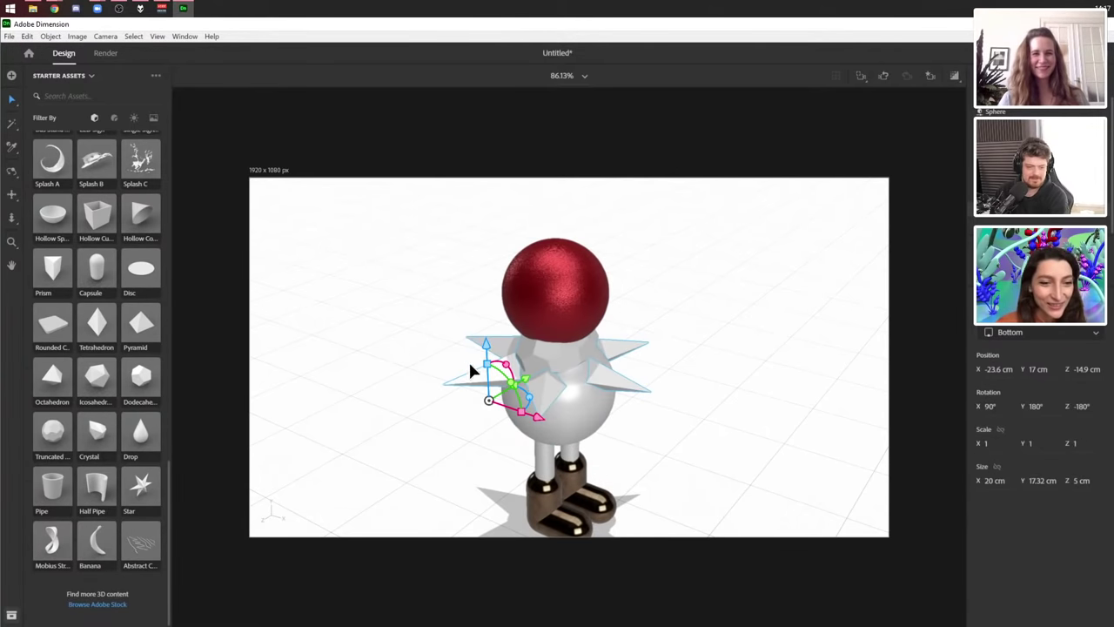
{"action": "left_click_drag", "start_coordinate": [485, 353], "coordinate": [500, 246]}
{"action": "left_click_drag", "start_coordinate": [473, 281], "coordinate": [586, 276]}
{"action": "right_click_drag", "start_coordinate": [532, 312], "coordinate": [512, 370]}
{"action": "left_click_drag", "start_coordinate": [505, 298], "coordinate": [394, 281]}
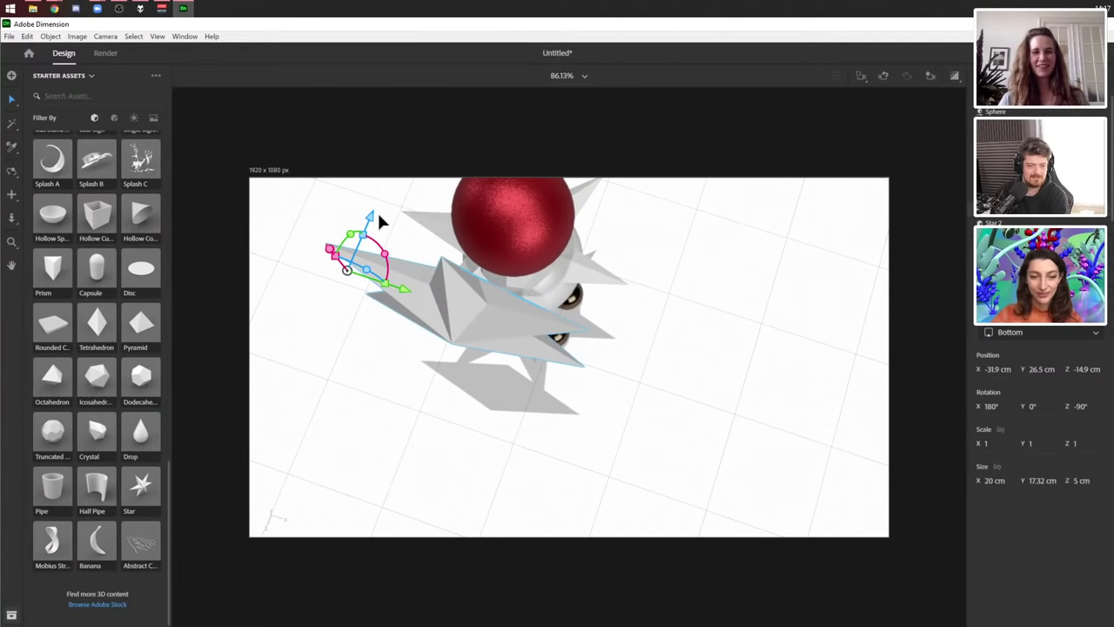
- Move the upright star along Z to about -23.8 cm so it sits centred on the figure's head
{"action": "left_click_drag", "start_coordinate": [375, 216], "coordinate": [432, 126]}
{"action": "right_click_drag", "start_coordinate": [747, 429], "coordinate": [736, 236]}
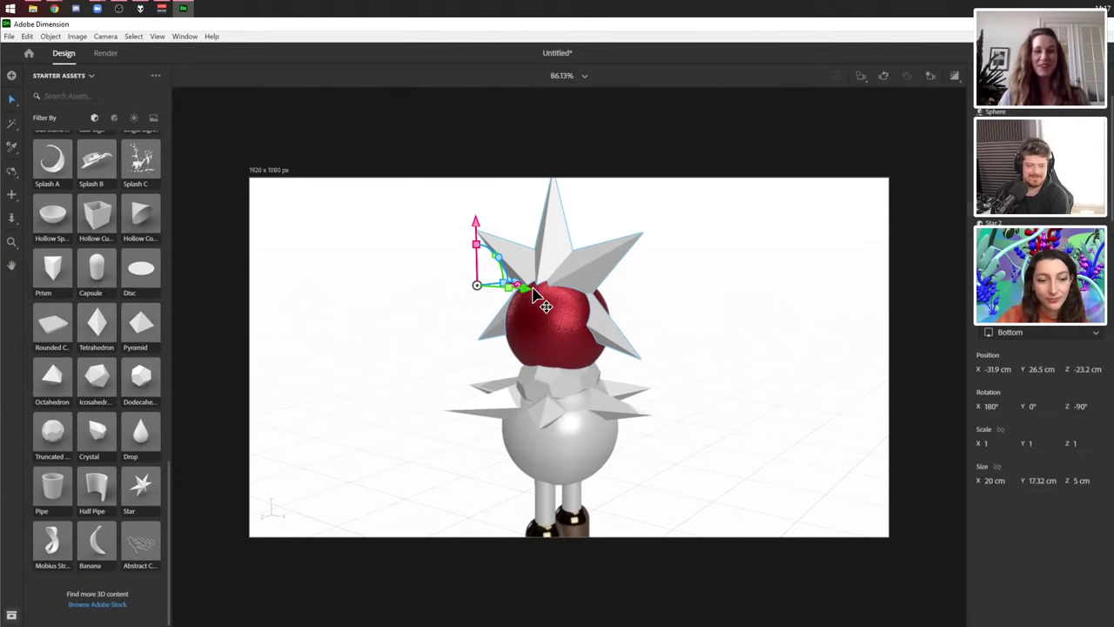
{"action": "right_click_drag", "start_coordinate": [541, 305], "coordinate": [586, 232]}
{"action": "left_click_drag", "start_coordinate": [587, 231], "coordinate": [592, 239]}
{"action": "right_click_drag", "start_coordinate": [635, 269], "coordinate": [757, 202]}
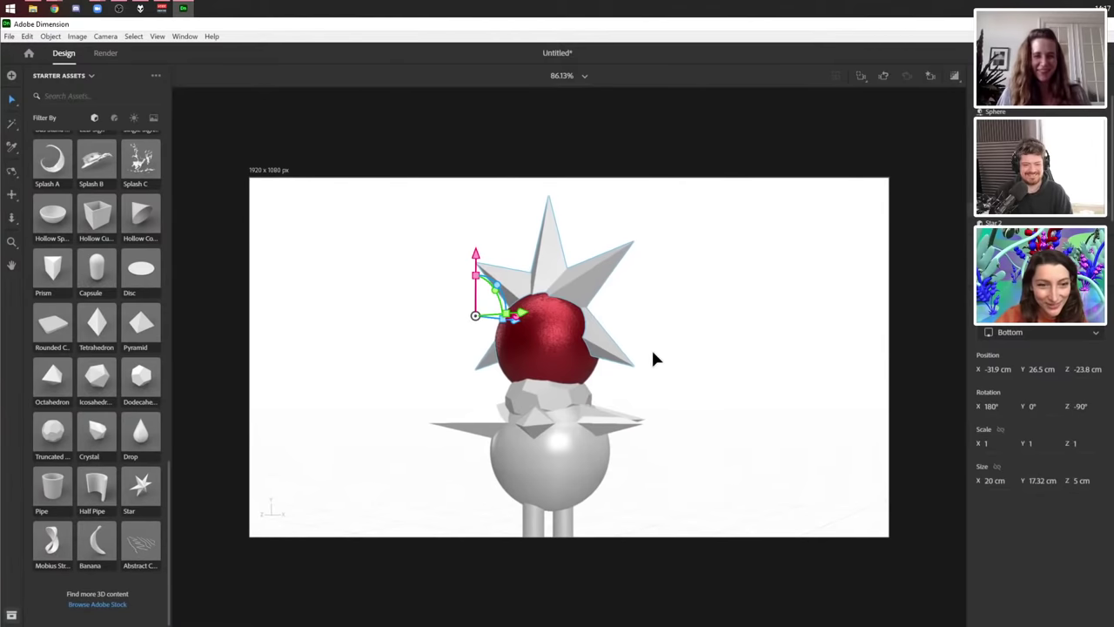
{"action": "right_click_drag", "start_coordinate": [655, 358], "coordinate": [681, 394]}
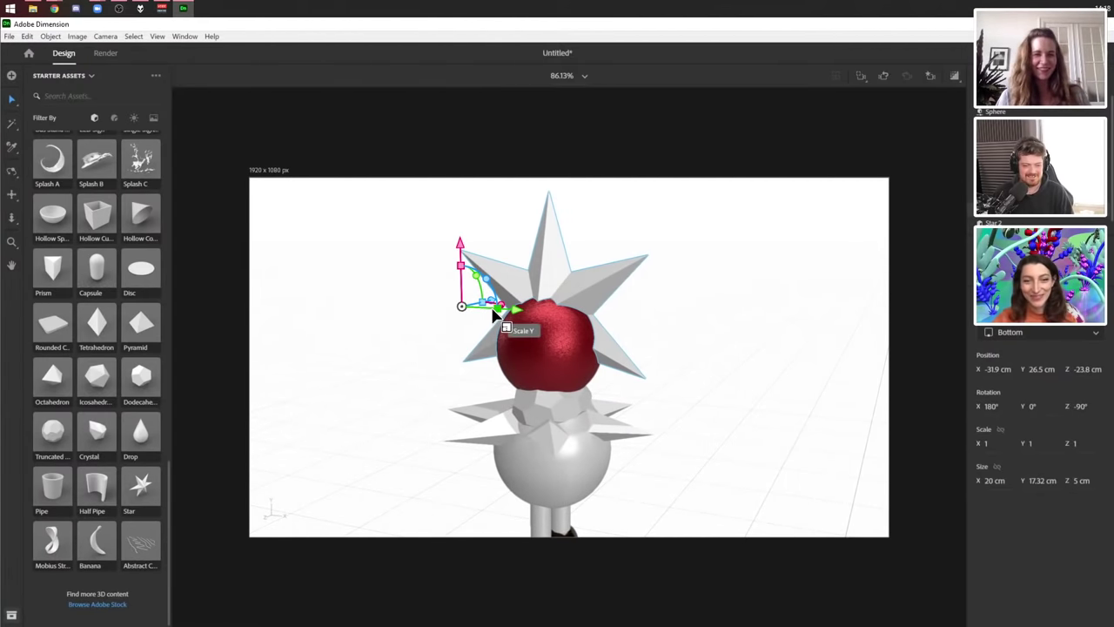
- Rotate the upright star to Y 79°, Z 90°, centre it behind the head at about X -23.4 cm, Z -32.8 cm, and deselect
{"action": "right_click_drag", "start_coordinate": [624, 345], "coordinate": [600, 387]}
{"action": "left_click_drag", "start_coordinate": [507, 283], "coordinate": [600, 329]}
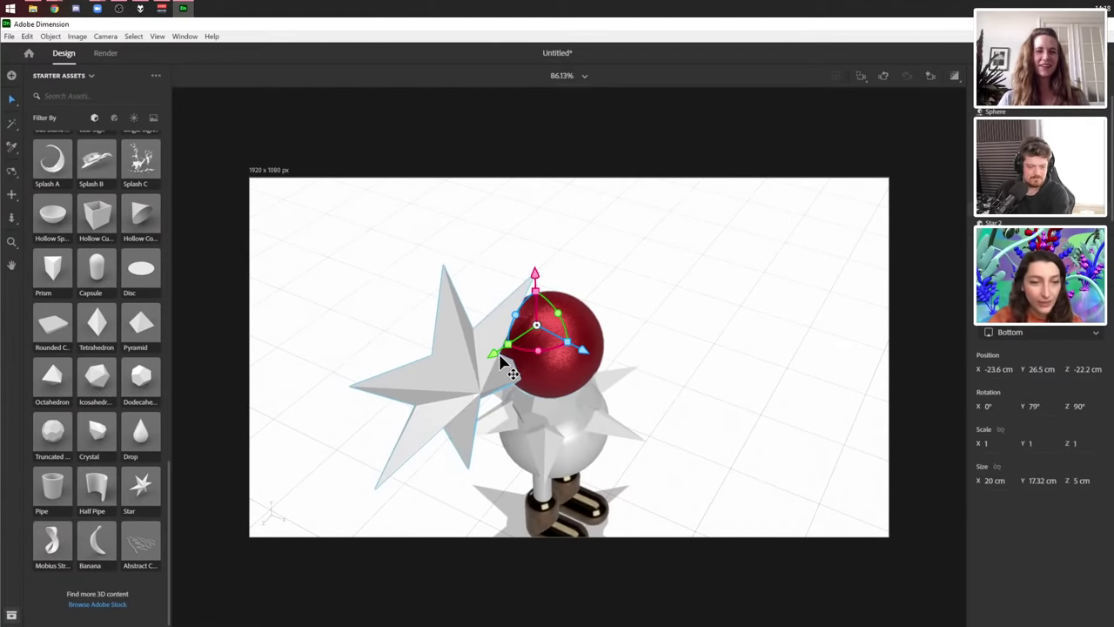
{"action": "left_click_drag", "start_coordinate": [501, 361], "coordinate": [594, 303]}
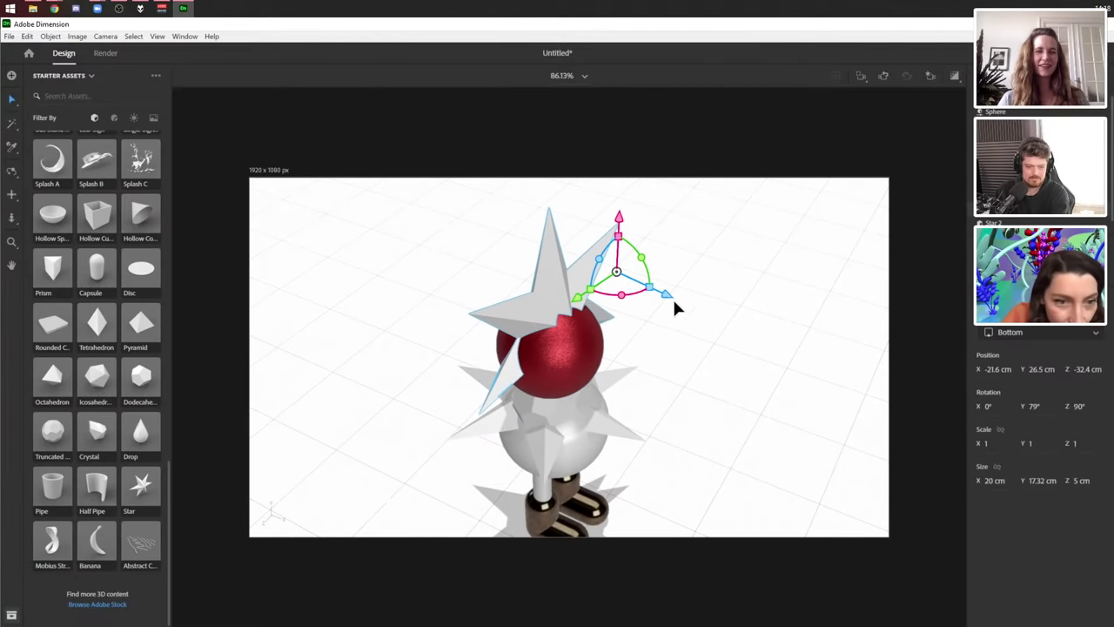
{"action": "left_click_drag", "start_coordinate": [669, 297], "coordinate": [652, 292]}
{"action": "right_click_drag", "start_coordinate": [623, 276], "coordinate": [650, 323]}
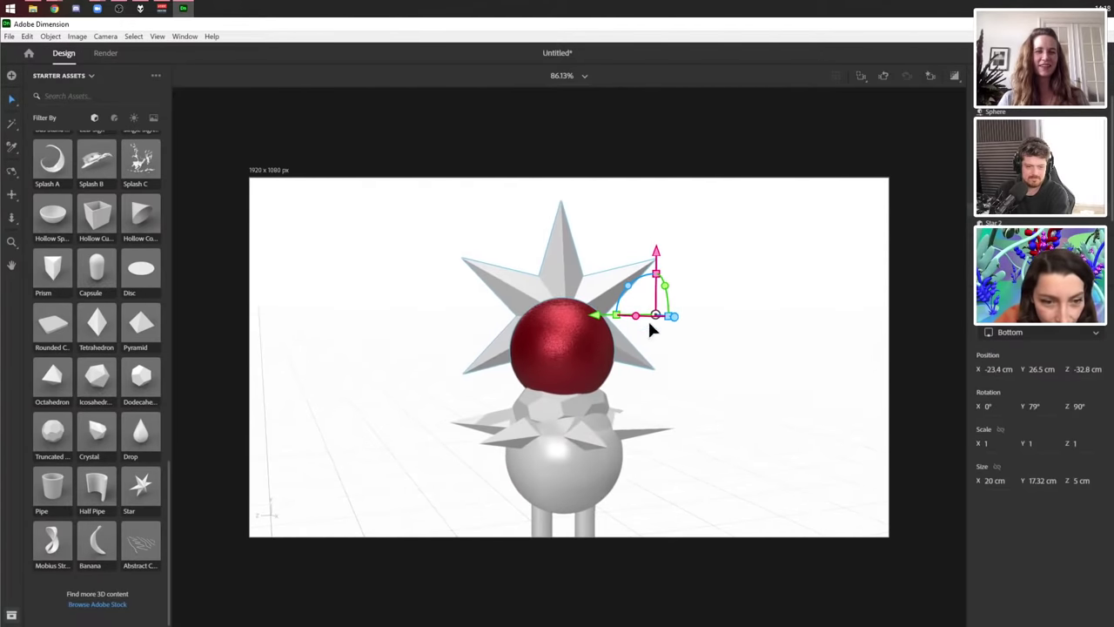
{"action": "left_click", "coordinate": [676, 432]}
{"action": "scroll", "coordinate": [147, 357], "scroll_direction": "up", "scroll_amount": 2}
{"action": "scroll", "coordinate": [150, 357], "scroll_direction": "down", "scroll_amount": 2}
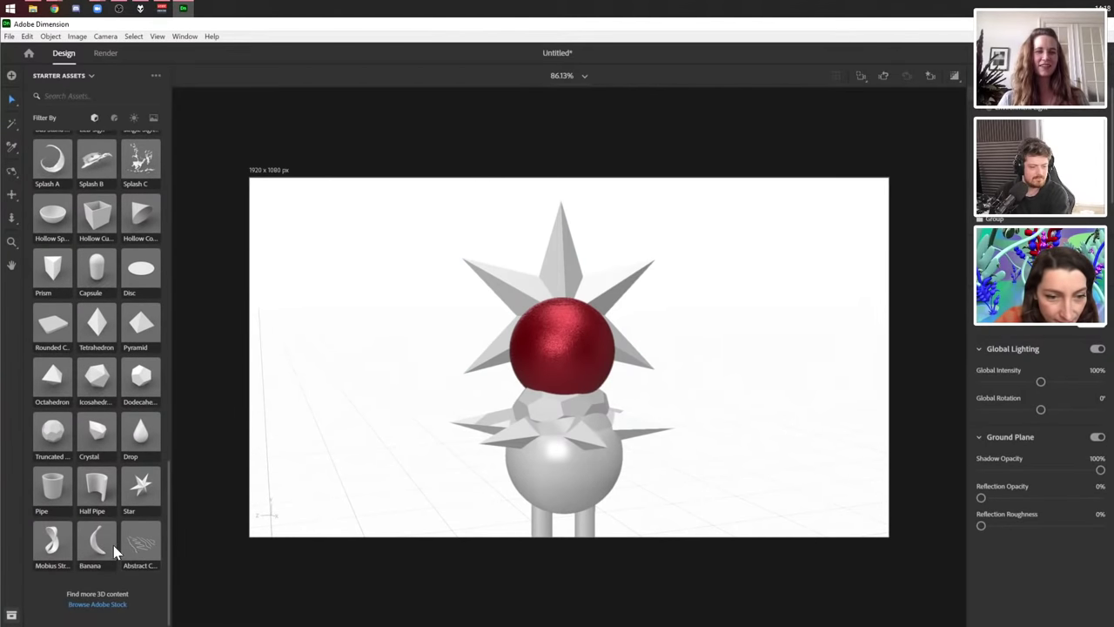
{"action": "left_click_drag", "start_coordinate": [94, 539], "coordinate": [722, 479]}
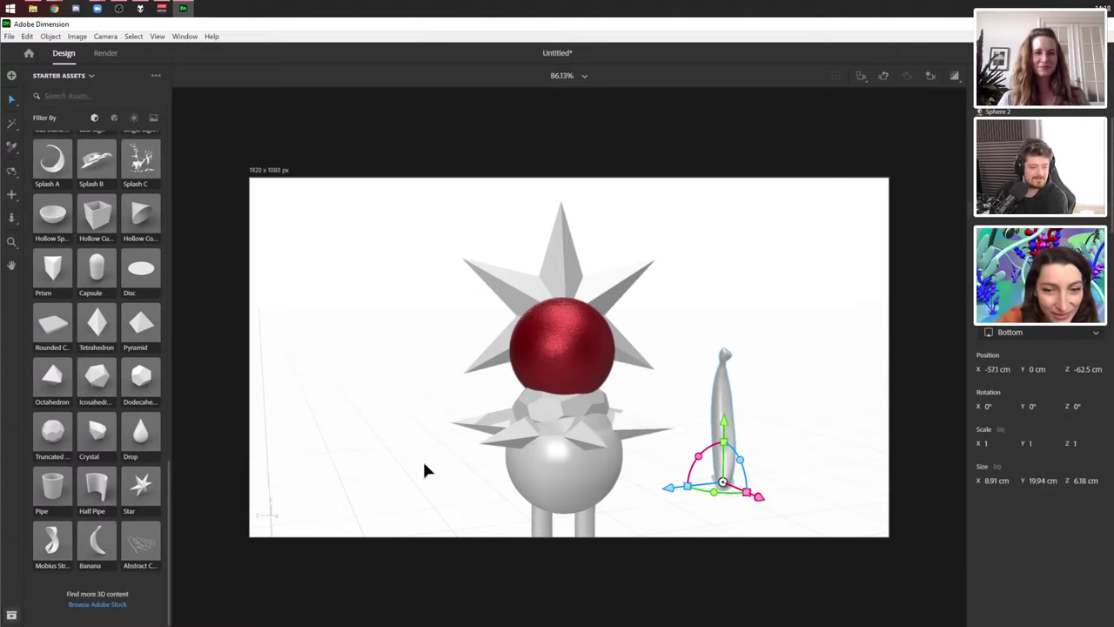
{"action": "left_click", "coordinate": [687, 367]}
{"action": "left_click", "coordinate": [723, 413]}
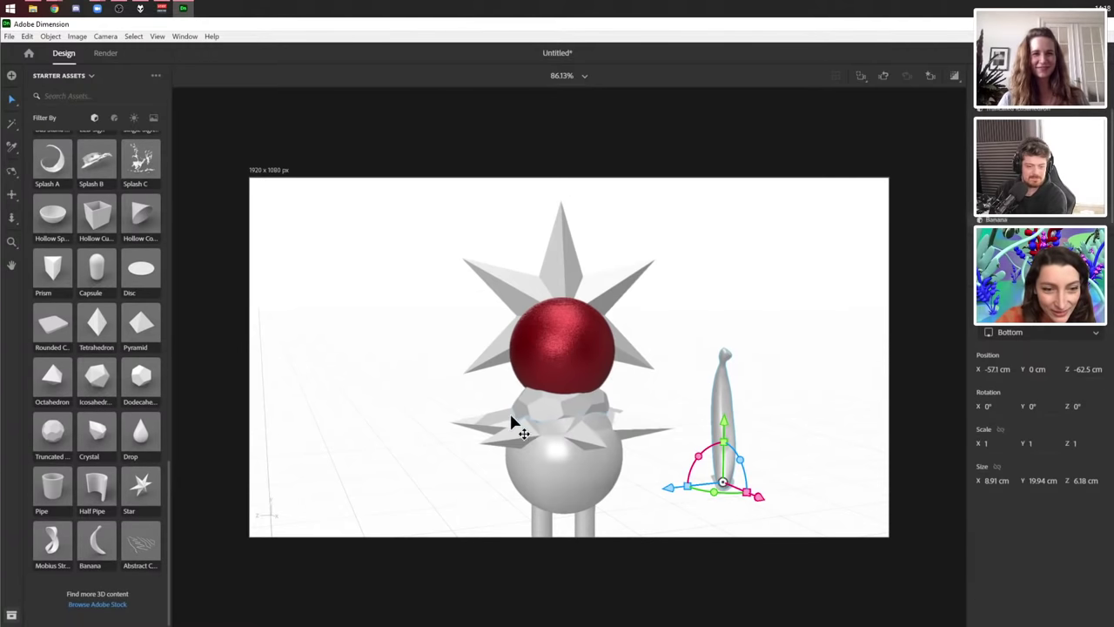
{"action": "key", "text": "Delete"}
- Add the abstract lines model from the starter assets beside the figure and raise it to about Y 21.3 cm
{"action": "left_click_drag", "start_coordinate": [140, 542], "coordinate": [770, 466]}
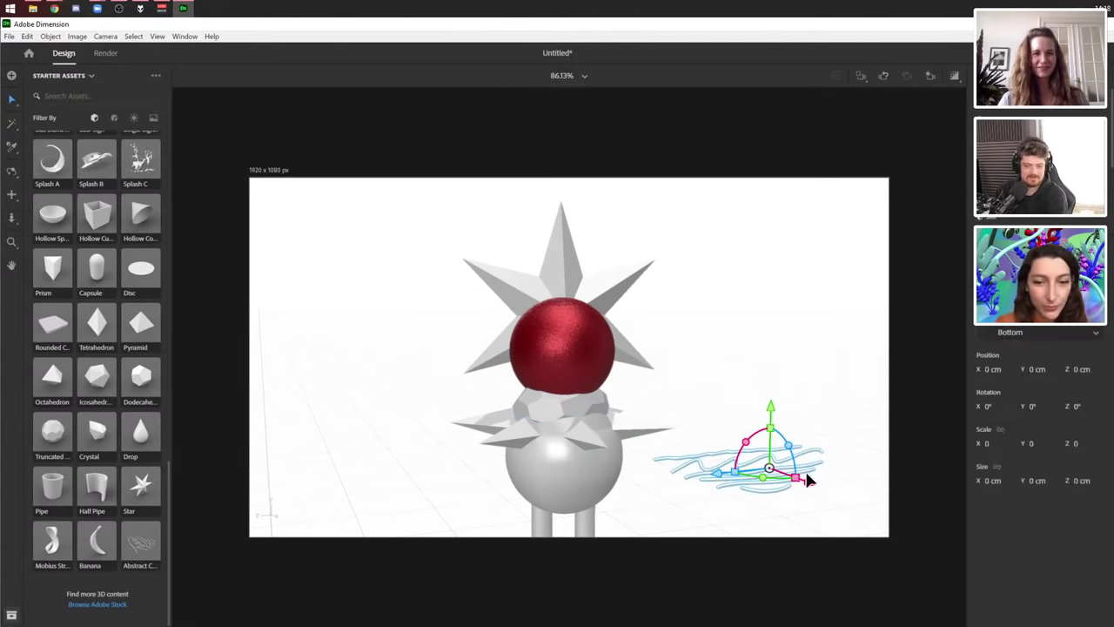
{"action": "left_click_drag", "start_coordinate": [771, 407], "coordinate": [782, 263]}
{"action": "right_click_drag", "start_coordinate": [793, 383], "coordinate": [793, 513]}
{"action": "left_click", "coordinate": [789, 494]}
{"action": "mouse_move", "coordinate": [790, 502]}
{"action": "left_mouse_down"}
{"action": "mouse_move", "coordinate": [684, 447]}
{"action": "mouse_move", "coordinate": [680, 386]}
{"action": "left_mouse_up"}
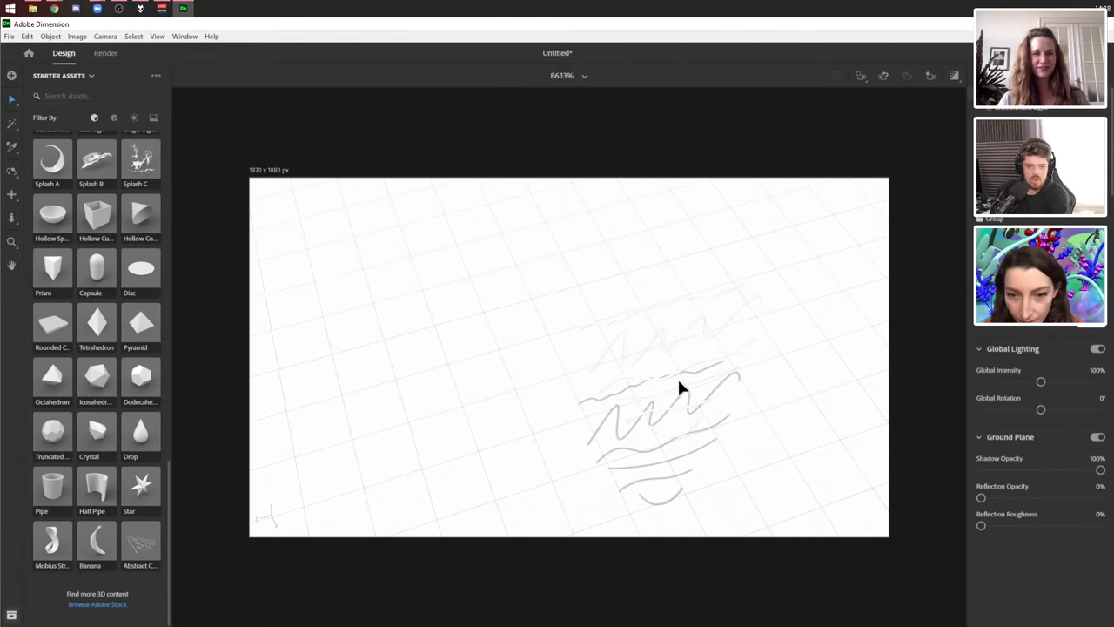
- Select the single short wavy stroke inside the abstract lines group and move it clear of the others to about Z -47.2 cm
{"action": "left_click", "coordinate": [679, 381]}
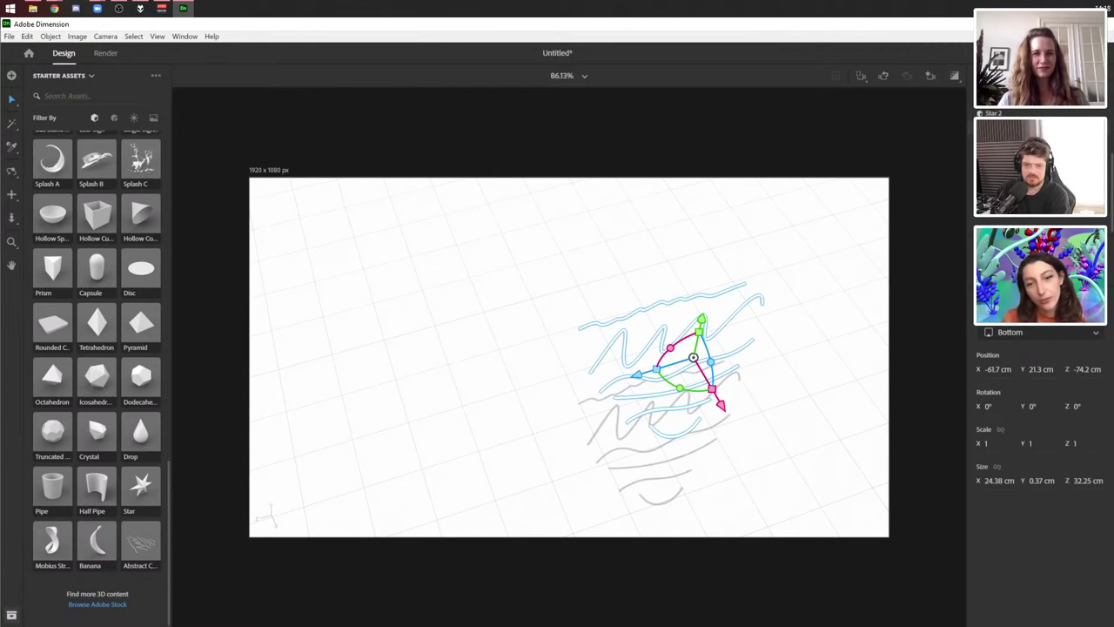
{"action": "left_click", "coordinate": [784, 203]}
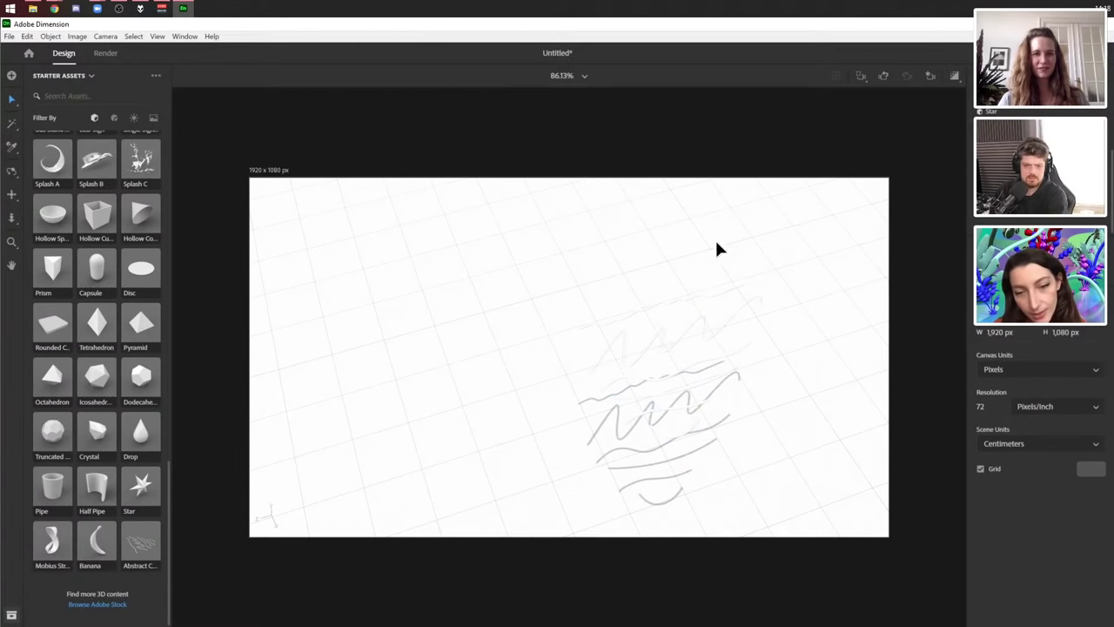
{"action": "mouse_move", "coordinate": [627, 324]}
{"action": "left_mouse_down"}
{"action": "mouse_move", "coordinate": [687, 480]}
{"action": "mouse_move", "coordinate": [719, 470]}
{"action": "mouse_move", "coordinate": [714, 549]}
{"action": "mouse_move", "coordinate": [793, 517]}
{"action": "mouse_move", "coordinate": [592, 232]}
{"action": "left_mouse_up"}
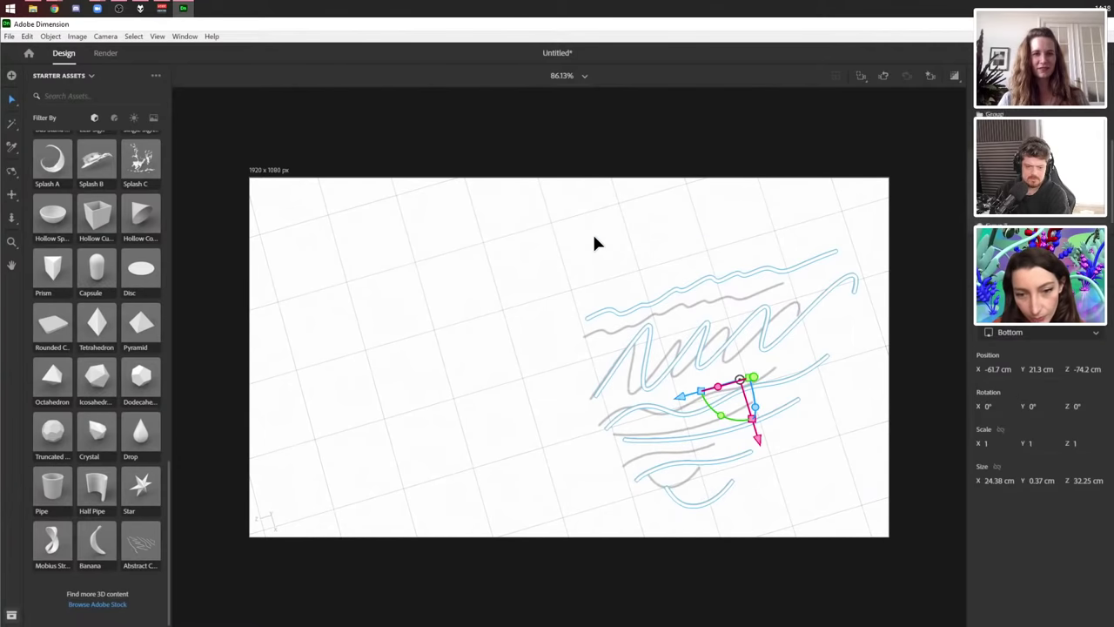
{"action": "left_click_drag", "start_coordinate": [789, 435], "coordinate": [719, 346]}
{"action": "middle_click_drag", "start_coordinate": [719, 347], "coordinate": [721, 343]}
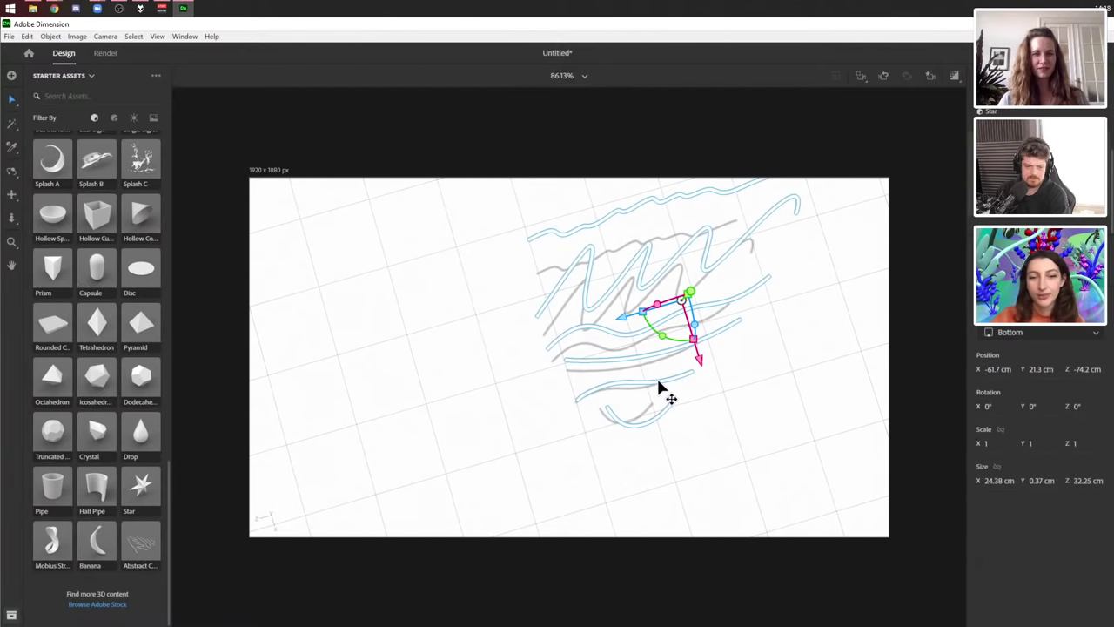
{"action": "left_click", "coordinate": [647, 428]}
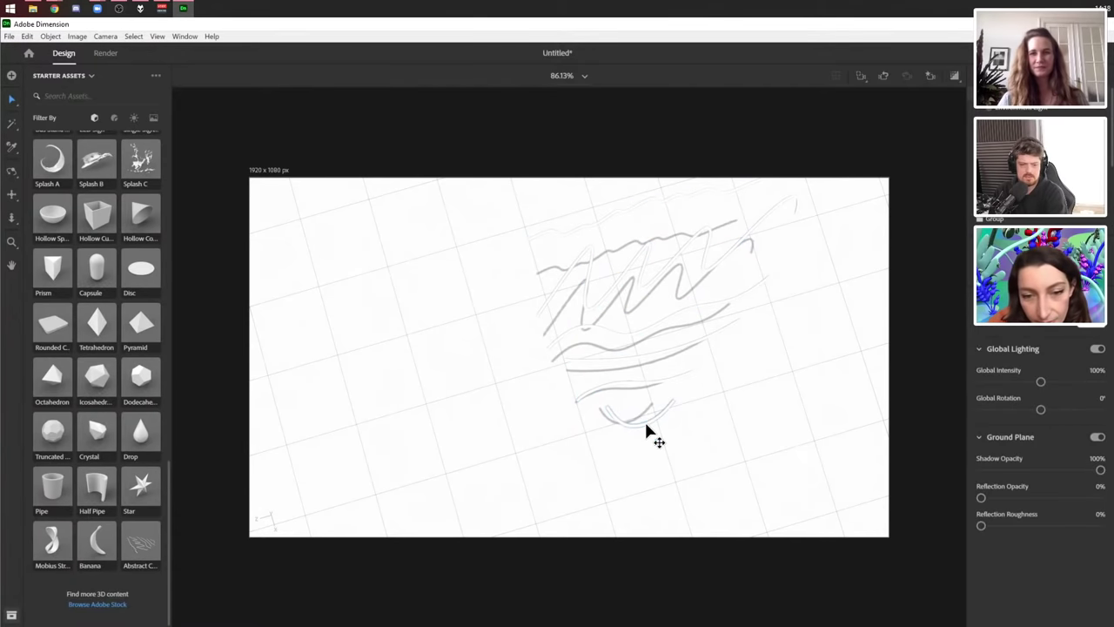
{"action": "left_click", "coordinate": [645, 426]}
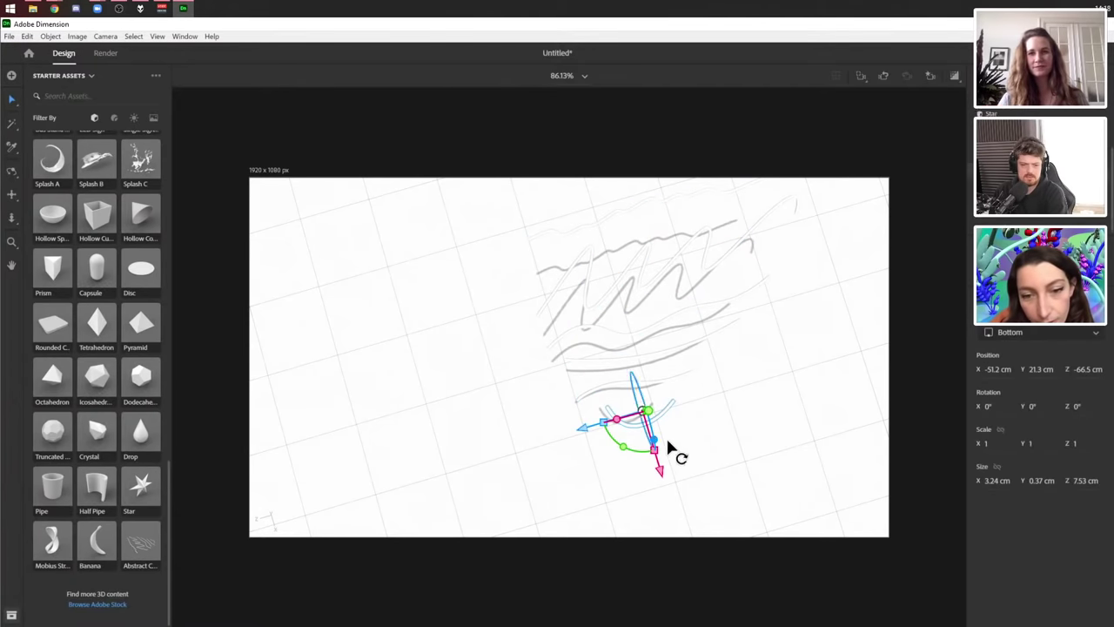
{"action": "left_click", "coordinate": [673, 378]}
{"action": "left_click", "coordinate": [674, 379]}
{"action": "scroll", "coordinate": [690, 431], "scroll_direction": "up", "scroll_amount": 2}
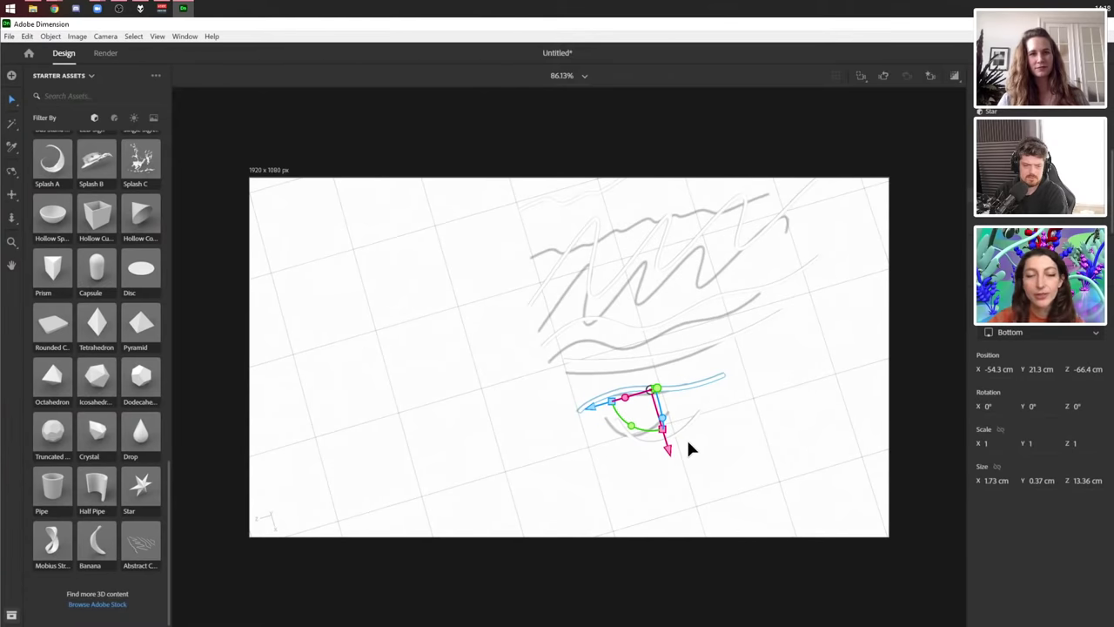
{"action": "right_click_drag", "start_coordinate": [688, 448], "coordinate": [689, 421]}
{"action": "left_click_drag", "start_coordinate": [583, 411], "coordinate": [401, 446]}
- Delete the remaining strokes of the abstract lines model, keeping only the separated wavy stroke
{"action": "mouse_move", "coordinate": [645, 483]}
{"action": "left_mouse_down"}
{"action": "mouse_move", "coordinate": [687, 189]}
{"action": "mouse_move", "coordinate": [710, 168]}
{"action": "left_mouse_up"}
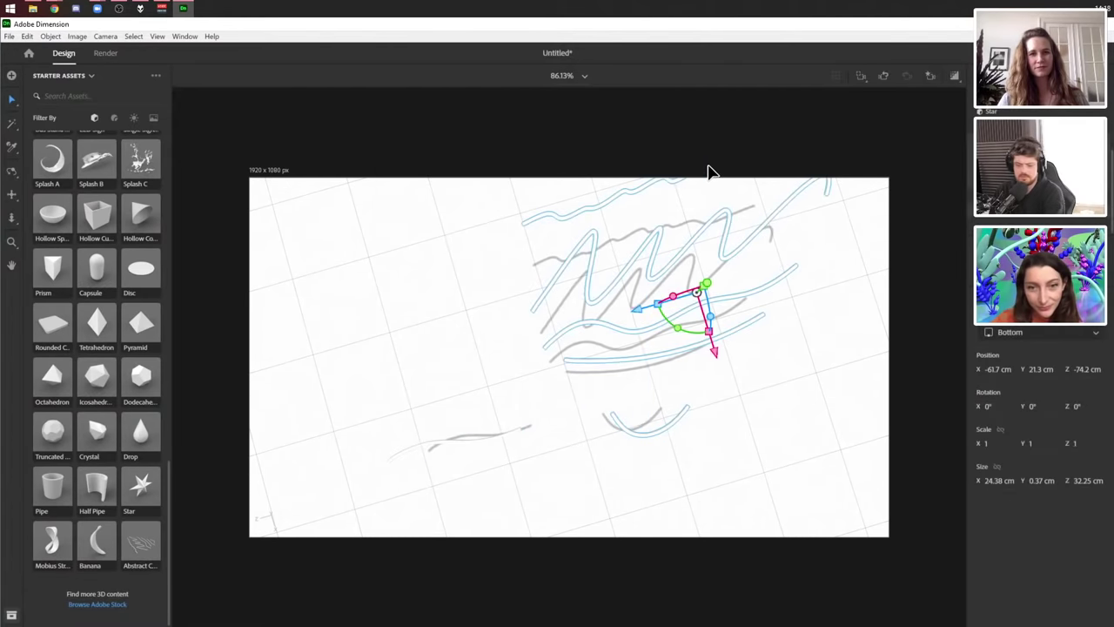
{"action": "key", "text": "Delete"}
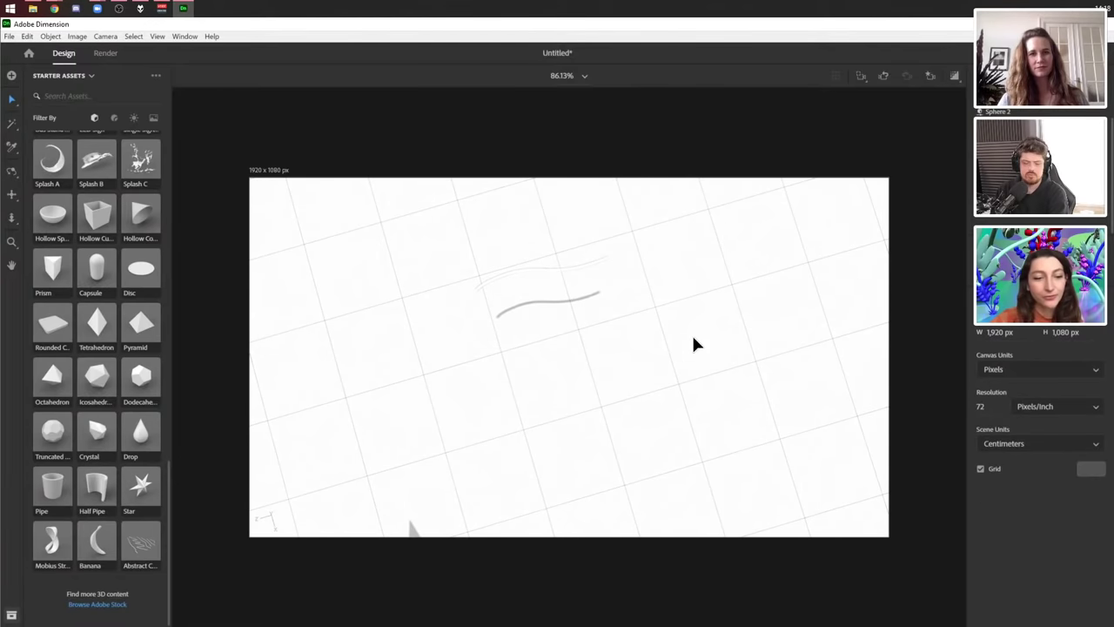
{"action": "mouse_move", "coordinate": [696, 345]}
{"action": "right_mouse_down"}
{"action": "mouse_move", "coordinate": [687, 353]}
{"action": "mouse_move", "coordinate": [722, 301]}
{"action": "mouse_move", "coordinate": [705, 326]}
{"action": "mouse_move", "coordinate": [698, 237]}
{"action": "right_mouse_up"}
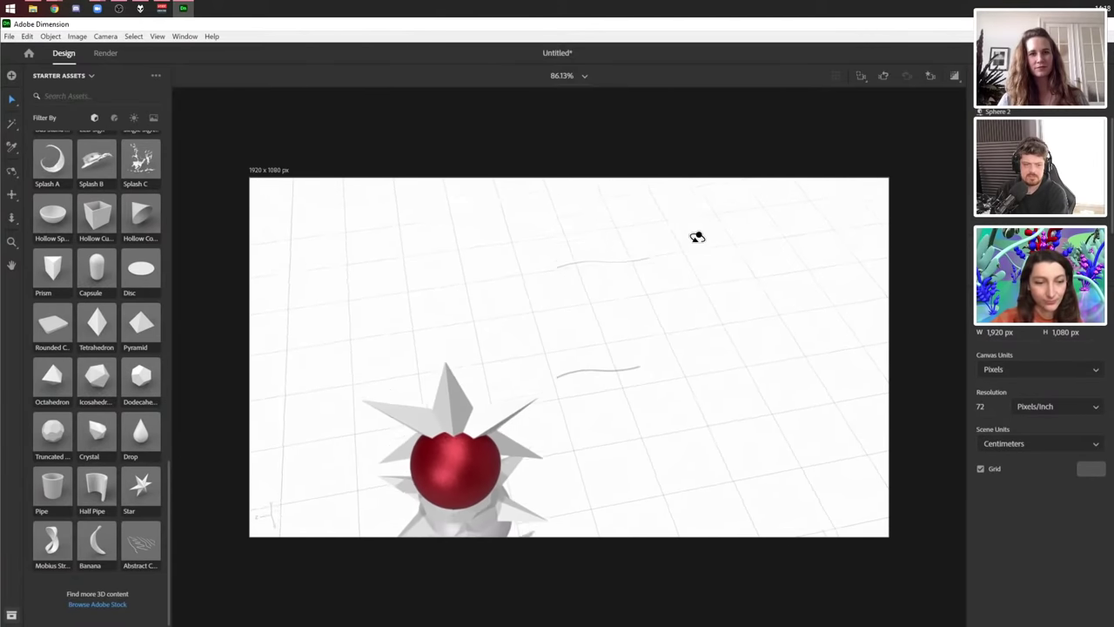
- Move the wavy stroke beside the figure's upper body as an arm, at about X -20 cm, Z -33.3 cm
{"action": "left_click", "coordinate": [625, 260]}
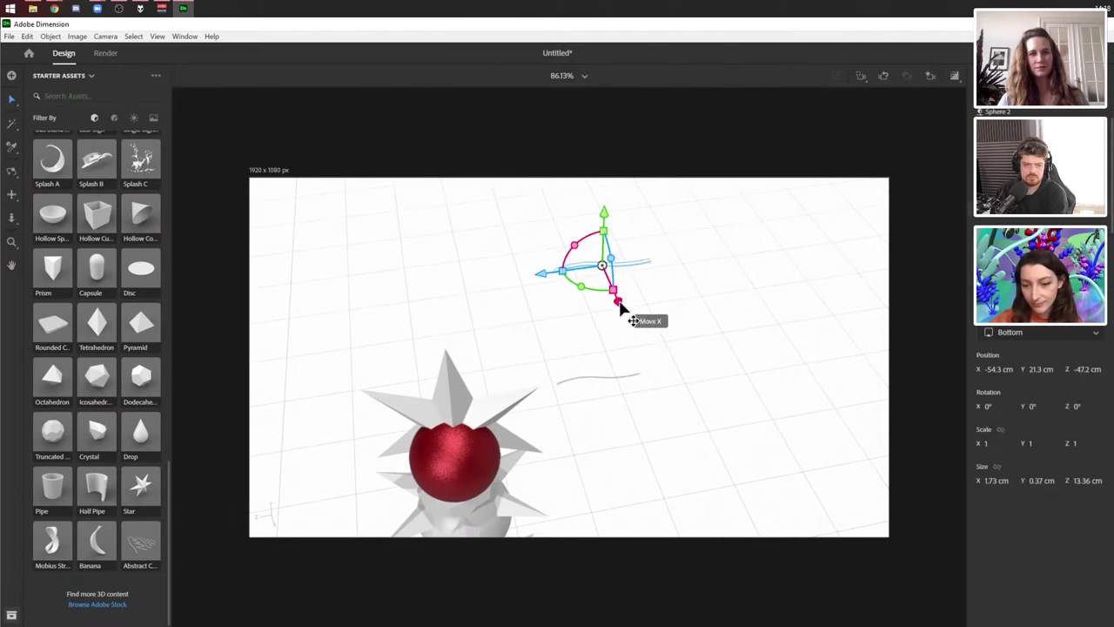
{"action": "left_click_drag", "start_coordinate": [620, 305], "coordinate": [707, 502]}
{"action": "left_click_drag", "start_coordinate": [628, 469], "coordinate": [494, 489]}
{"action": "mouse_move", "coordinate": [720, 360]}
{"action": "middle_mouse_down"}
{"action": "mouse_move", "coordinate": [776, 236]}
{"action": "mouse_move", "coordinate": [823, 211]}
{"action": "middle_mouse_up"}
{"action": "scroll", "coordinate": [716, 315], "scroll_direction": "up", "scroll_amount": 2}
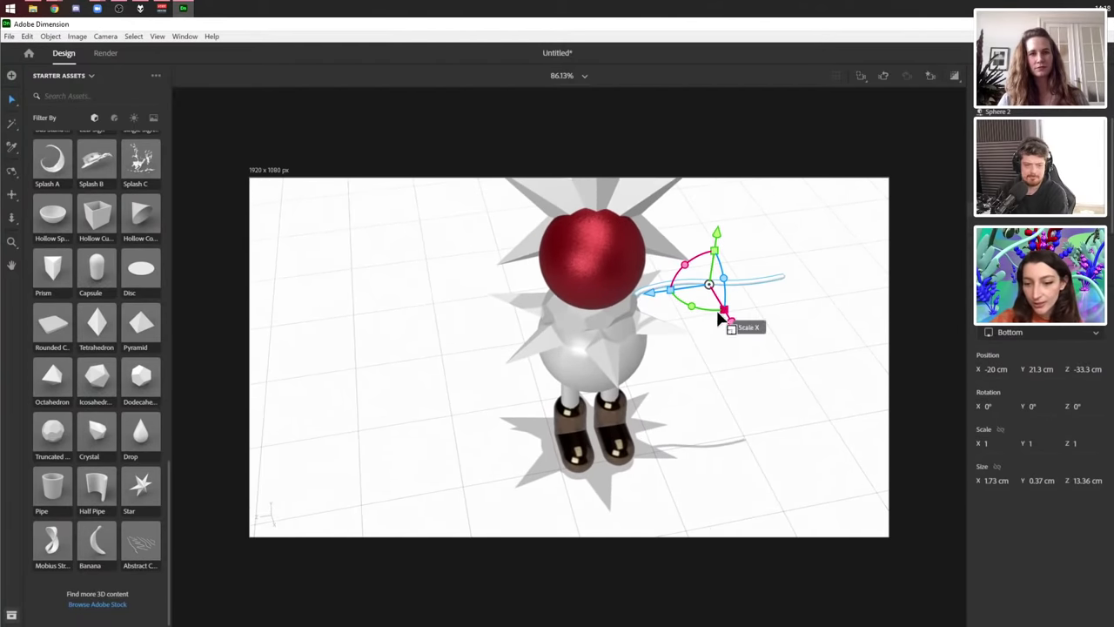
{"action": "middle_click_drag", "start_coordinate": [669, 396], "coordinate": [632, 453]}
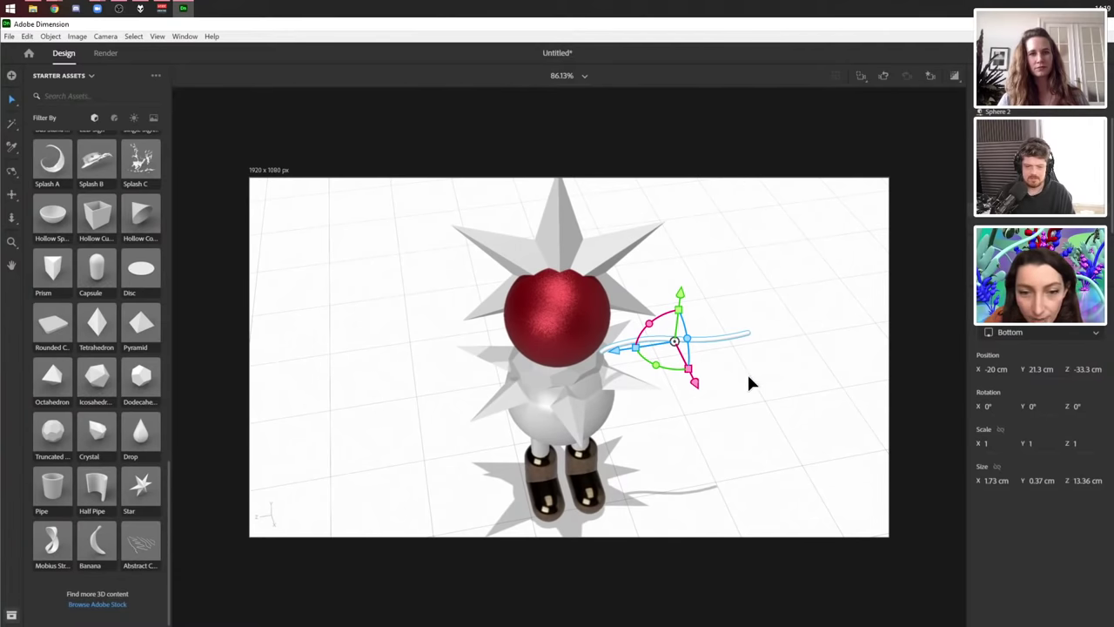
{"action": "right_click_drag", "start_coordinate": [749, 380], "coordinate": [557, 332]}
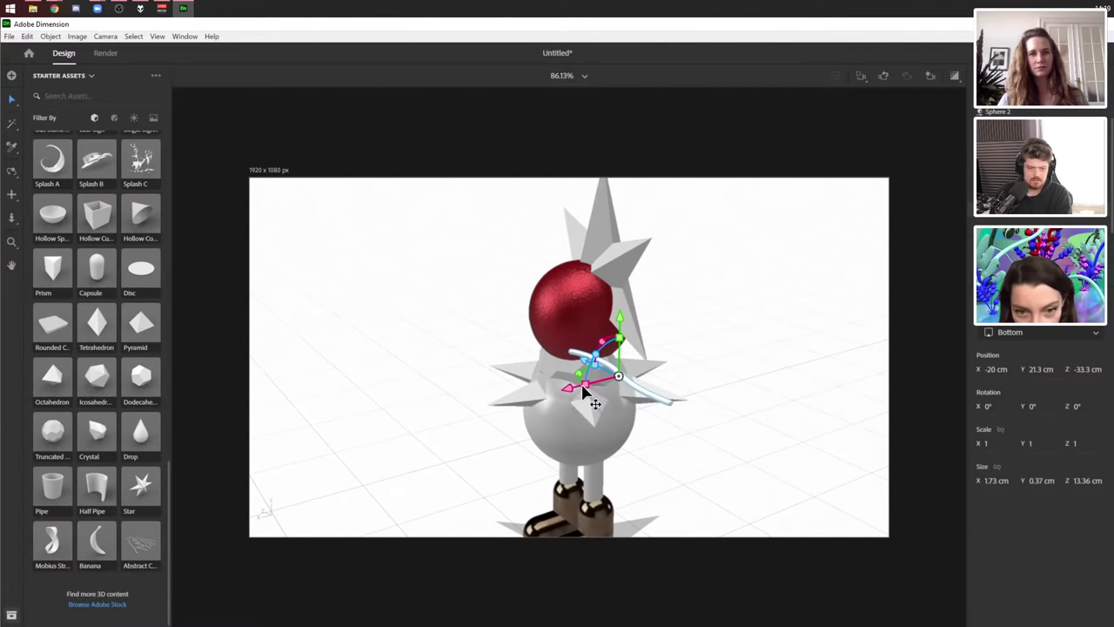
- Thicken and shorten the arm stroke by scaling it to about X 2.1, Y 2.4, Z 0.8
{"action": "left_click_drag", "start_coordinate": [585, 392], "coordinate": [563, 391]}
{"action": "left_click_drag", "start_coordinate": [619, 338], "coordinate": [619, 257]}
{"action": "mouse_move", "coordinate": [587, 386]}
{"action": "left_mouse_down"}
{"action": "mouse_move", "coordinate": [550, 387]}
{"action": "mouse_move", "coordinate": [565, 384]}
{"action": "left_mouse_up"}
{"action": "right_click_drag", "start_coordinate": [641, 438], "coordinate": [728, 423]}
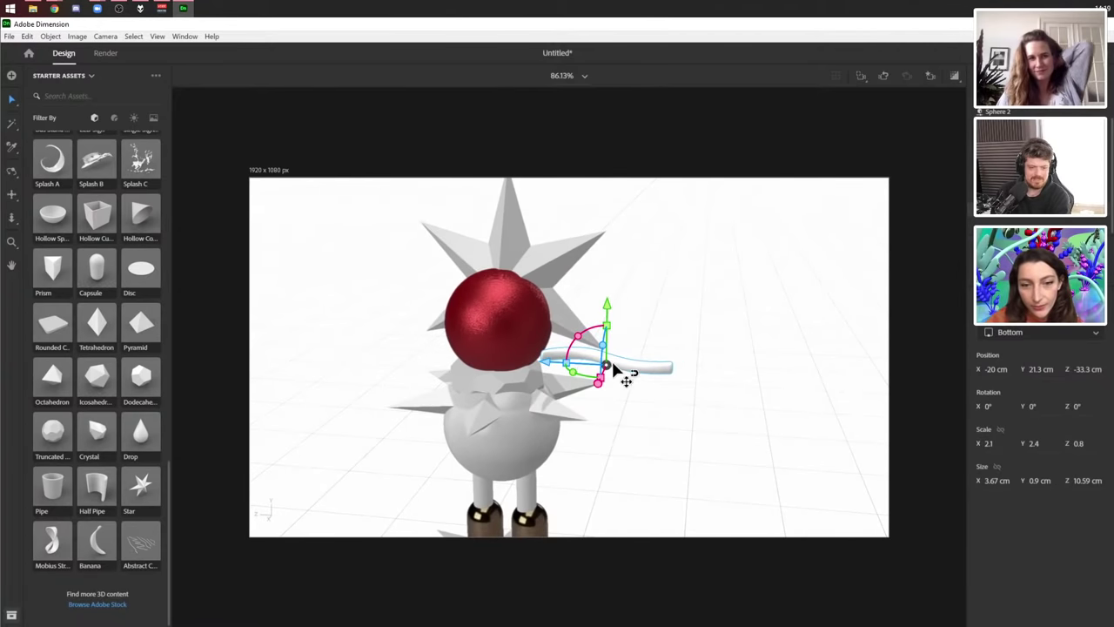
- Reposition the arm against the body at about X -22.9 cm, Y 15.3 cm and thicken it to scale X 2.8, Y 4.5
{"action": "left_click_drag", "start_coordinate": [607, 324], "coordinate": [609, 447]}
{"action": "right_click_drag", "start_coordinate": [729, 371], "coordinate": [618, 340]}
{"action": "left_click_drag", "start_coordinate": [546, 432], "coordinate": [534, 435]}
{"action": "left_click_drag", "start_coordinate": [582, 389], "coordinate": [580, 368]}
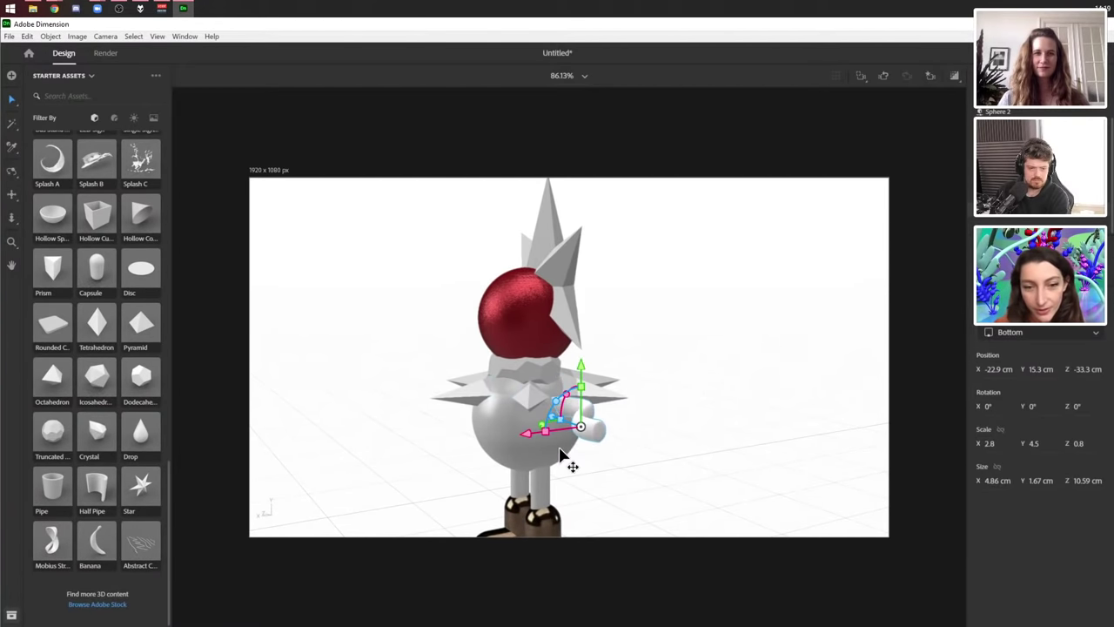
- Rotate the wavy arm to about -87° around Z and set its X scale to about 2.3
{"action": "left_click_drag", "start_coordinate": [545, 430], "coordinate": [560, 457]}
{"action": "right_click_drag", "start_coordinate": [579, 457], "coordinate": [761, 439]}
{"action": "right_click_drag", "start_coordinate": [671, 445], "coordinate": [699, 360]}
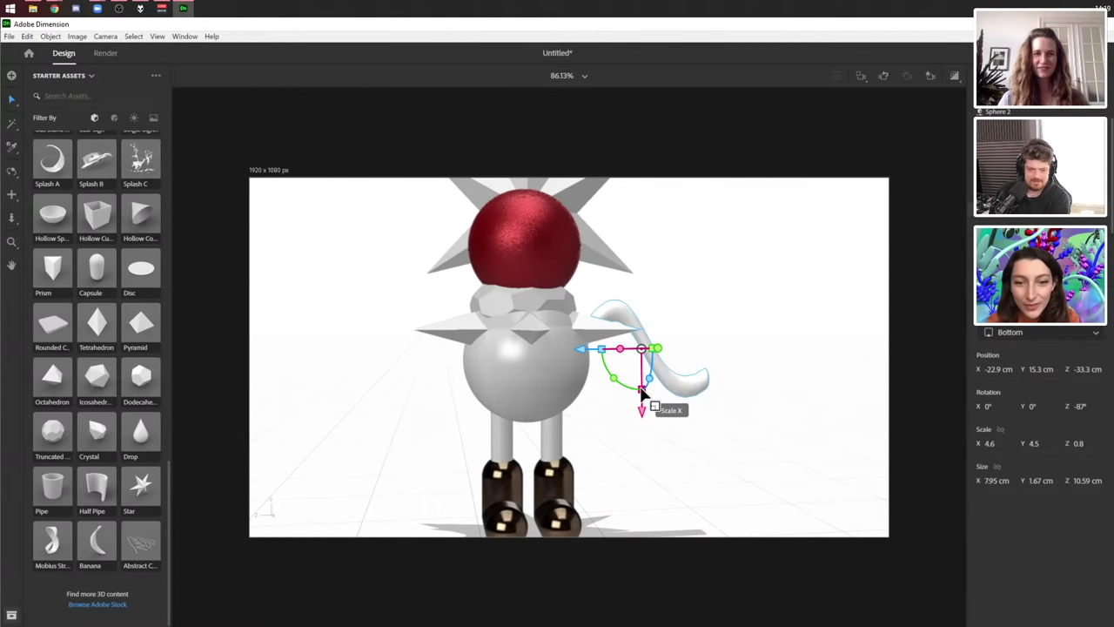
{"action": "left_click_drag", "start_coordinate": [641, 390], "coordinate": [643, 371]}
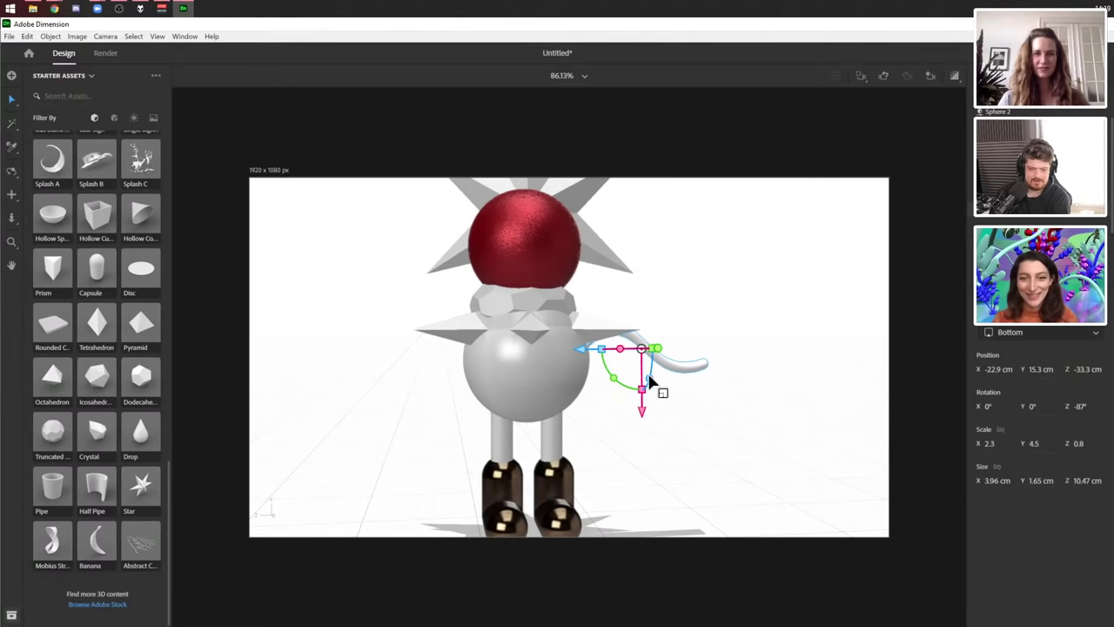
- Move the arm closer against the side of the body, to about Z -32.6 cm
{"action": "right_click_drag", "start_coordinate": [647, 377], "coordinate": [603, 391]}
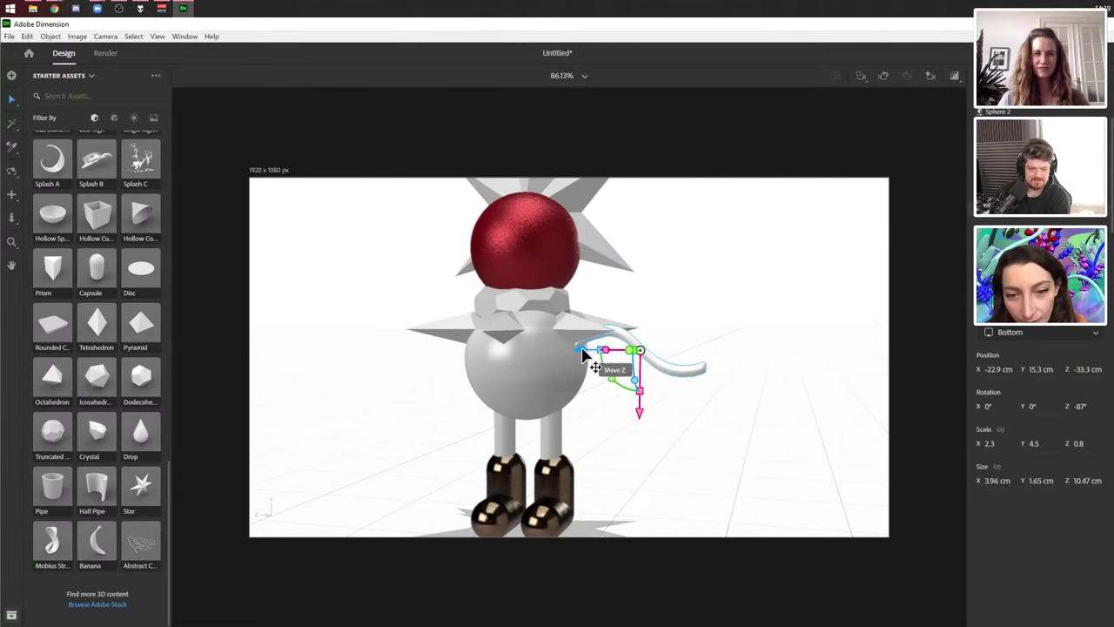
{"action": "left_click_drag", "start_coordinate": [582, 351], "coordinate": [572, 351]}
{"action": "right_click_drag", "start_coordinate": [629, 379], "coordinate": [679, 400]}
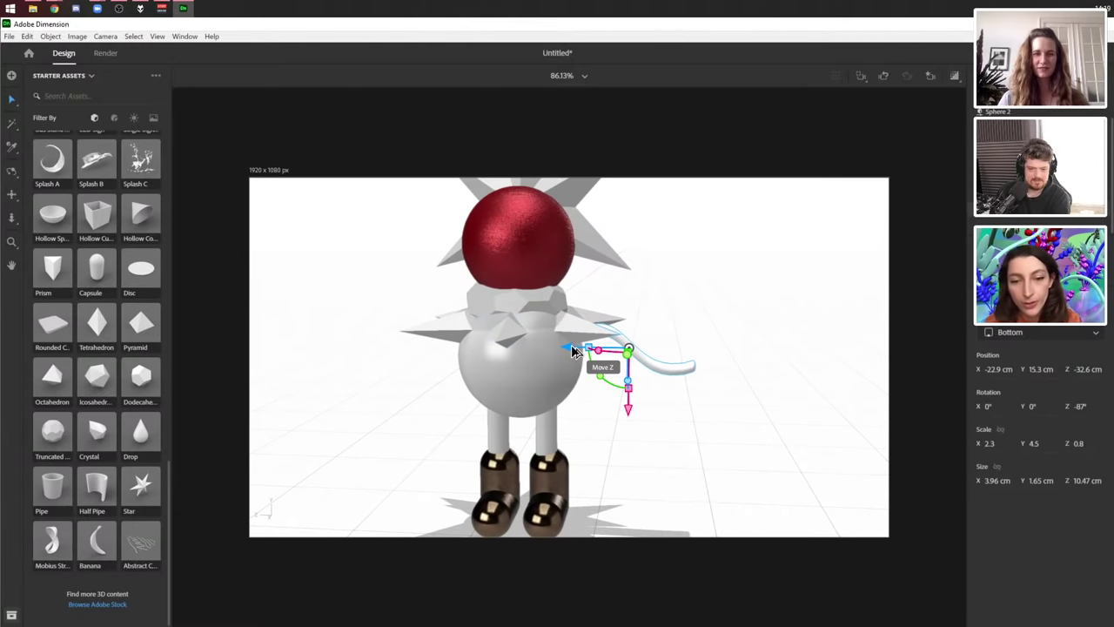
{"action": "middle_click_drag", "start_coordinate": [629, 397], "coordinate": [678, 380]}
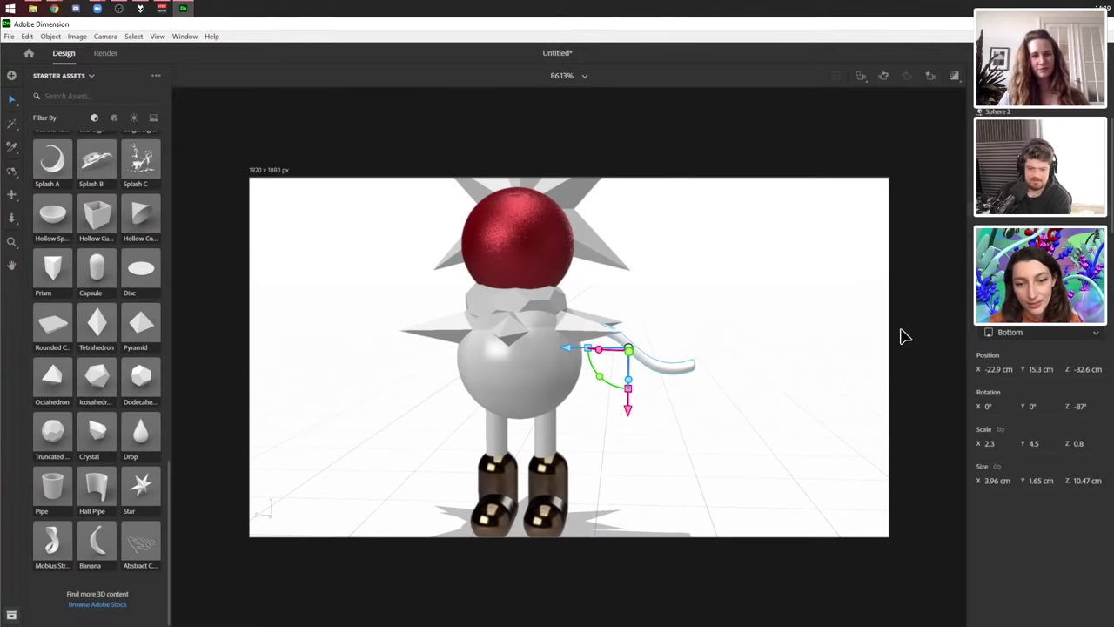
{"action": "middle_click_drag", "start_coordinate": [609, 347], "coordinate": [682, 346]}
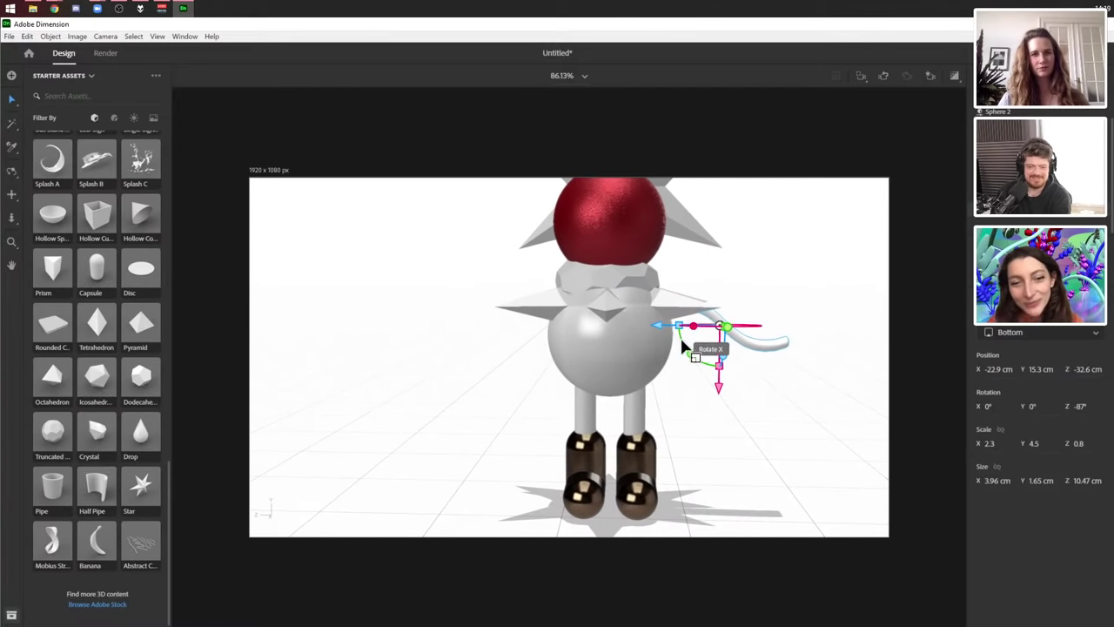
- Duplicate the arm to the opposite side of the body, rotated to about 103° around Z and positioned at about Z -15 cm
{"action": "left_click_drag", "start_coordinate": [659, 335], "coordinate": [450, 335]}
{"action": "left_click_drag", "start_coordinate": [485, 368], "coordinate": [501, 256]}
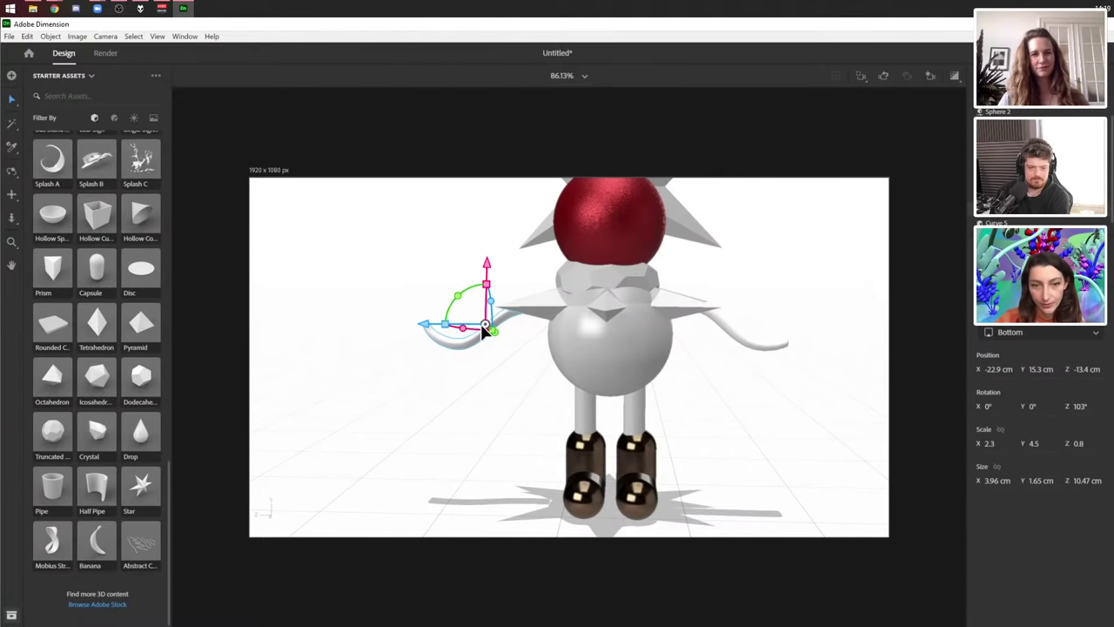
{"action": "left_click", "coordinate": [452, 329]}
{"action": "left_click", "coordinate": [446, 346]}
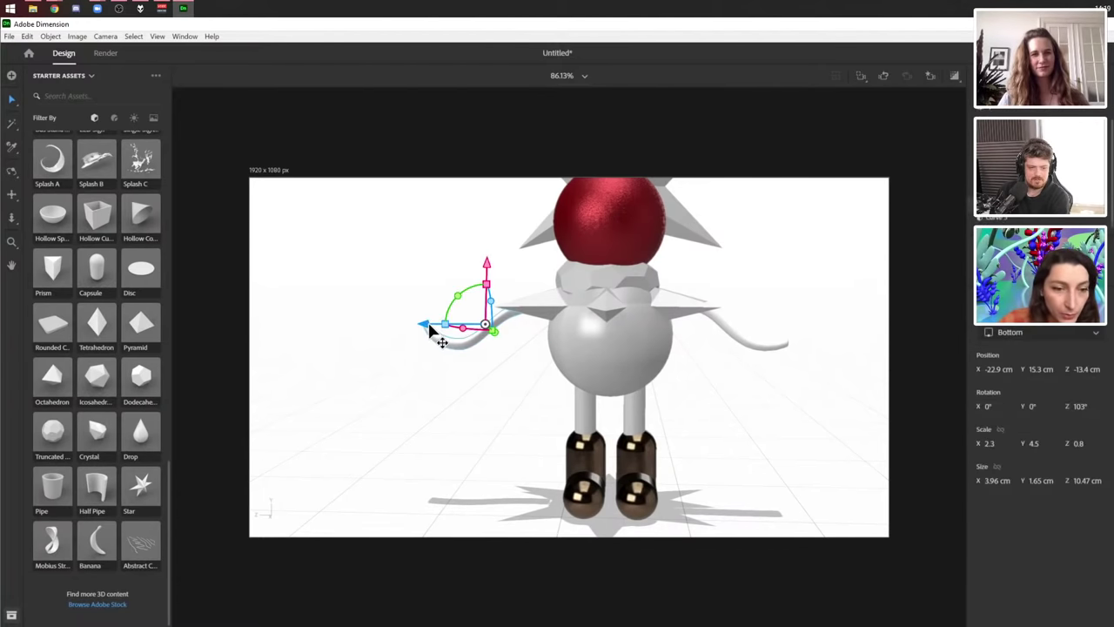
{"action": "mouse_move", "coordinate": [447, 344]}
{"action": "left_mouse_down"}
{"action": "mouse_move", "coordinate": [447, 326]}
{"action": "mouse_move", "coordinate": [454, 338]}
{"action": "left_mouse_up"}
{"action": "right_click_drag", "start_coordinate": [453, 338], "coordinate": [579, 406]}
{"action": "middle_click_drag", "start_coordinate": [613, 386], "coordinate": [514, 383]}
- Select both arms and try the brown Leather material, settling on the red Smooth material from the Substance materials
{"action": "left_click", "coordinate": [114, 118]}
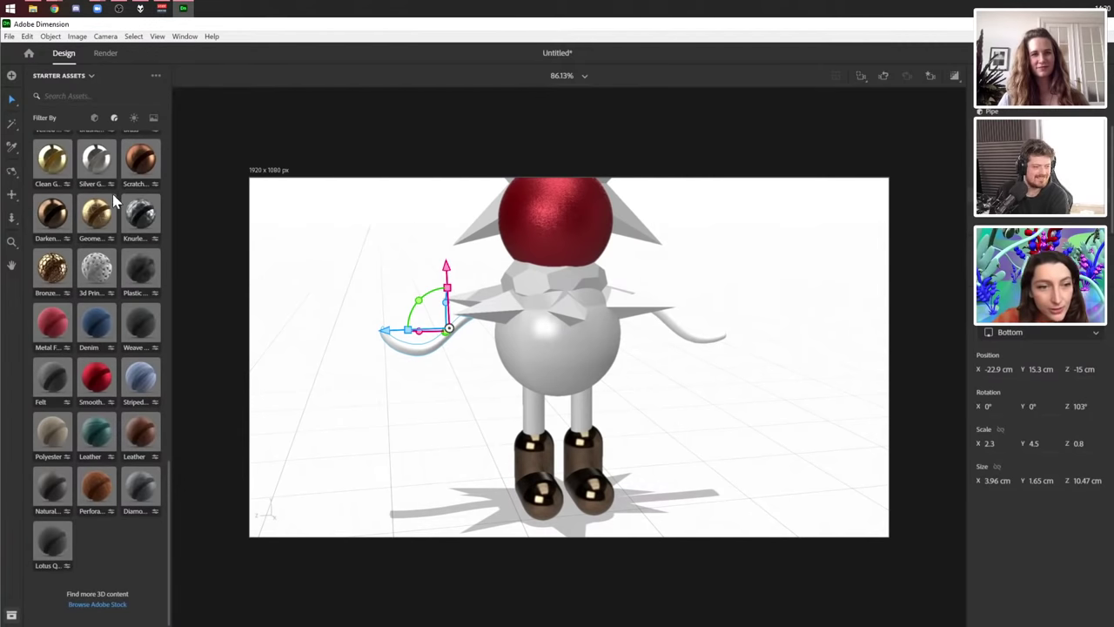
{"action": "left_click", "coordinate": [696, 348]}
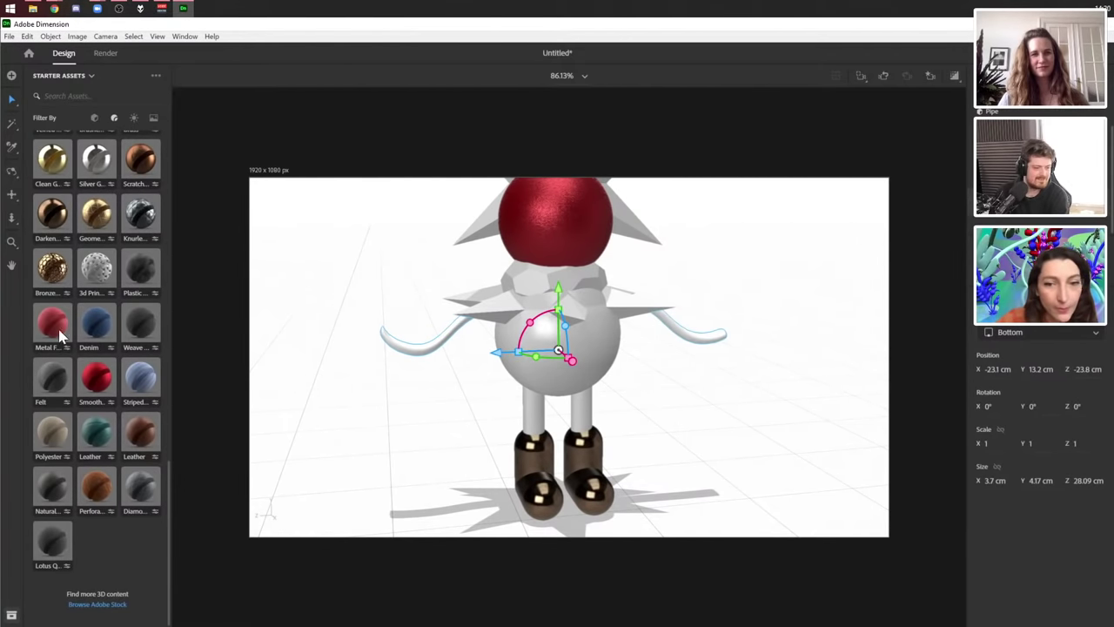
{"action": "left_click", "coordinate": [147, 443]}
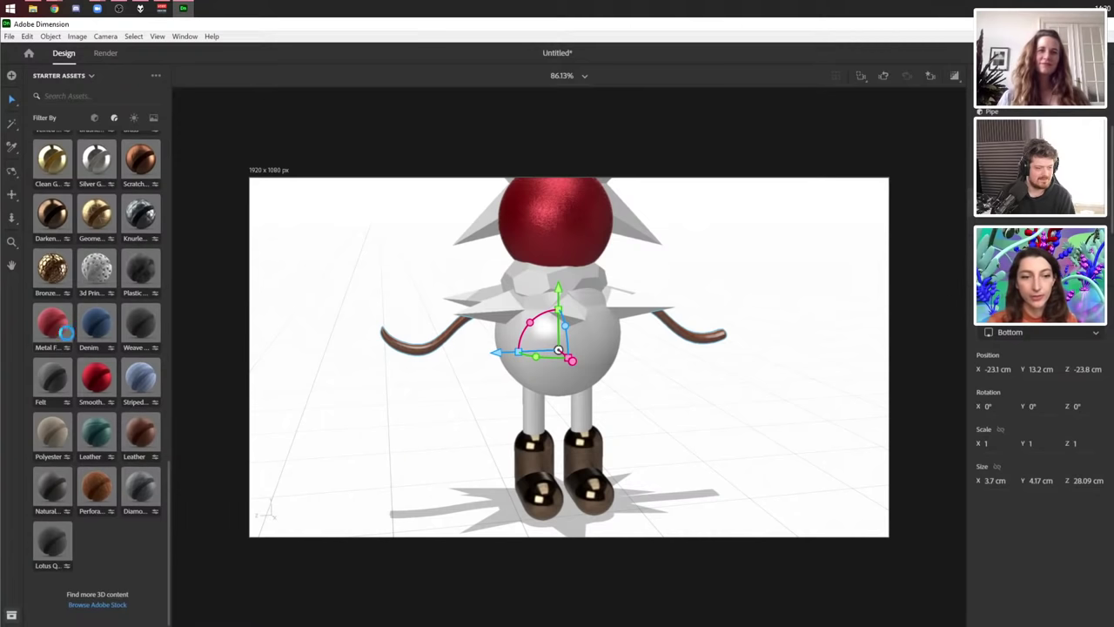
{"action": "left_click", "coordinate": [97, 376]}
- Apply the same red Smooth material to both legs
{"action": "left_click", "coordinate": [535, 418]}
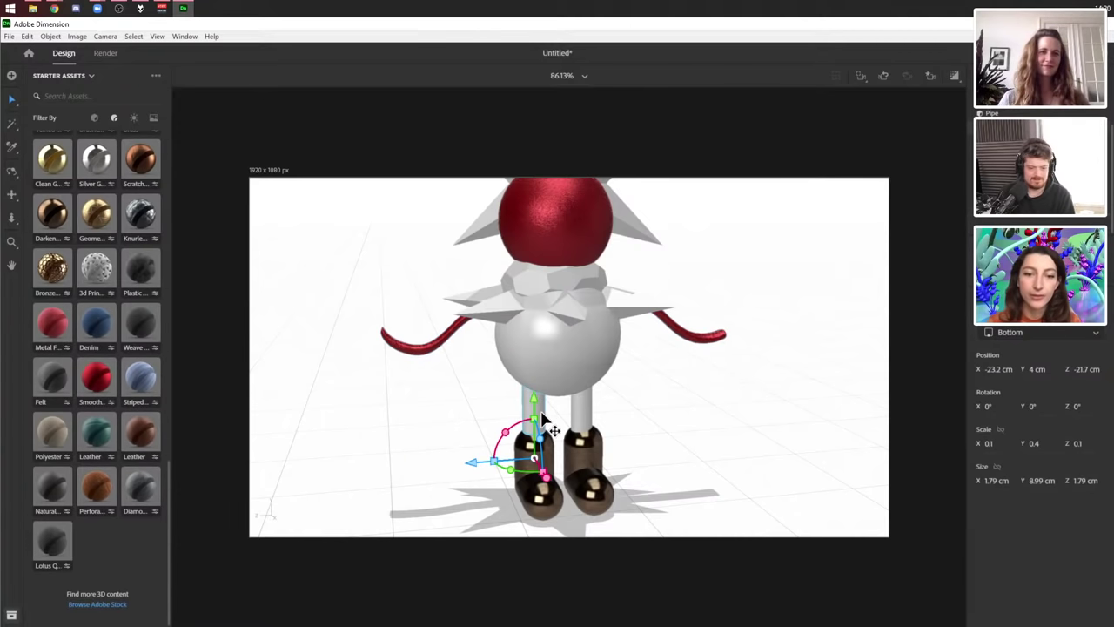
{"action": "left_click", "coordinate": [103, 380]}
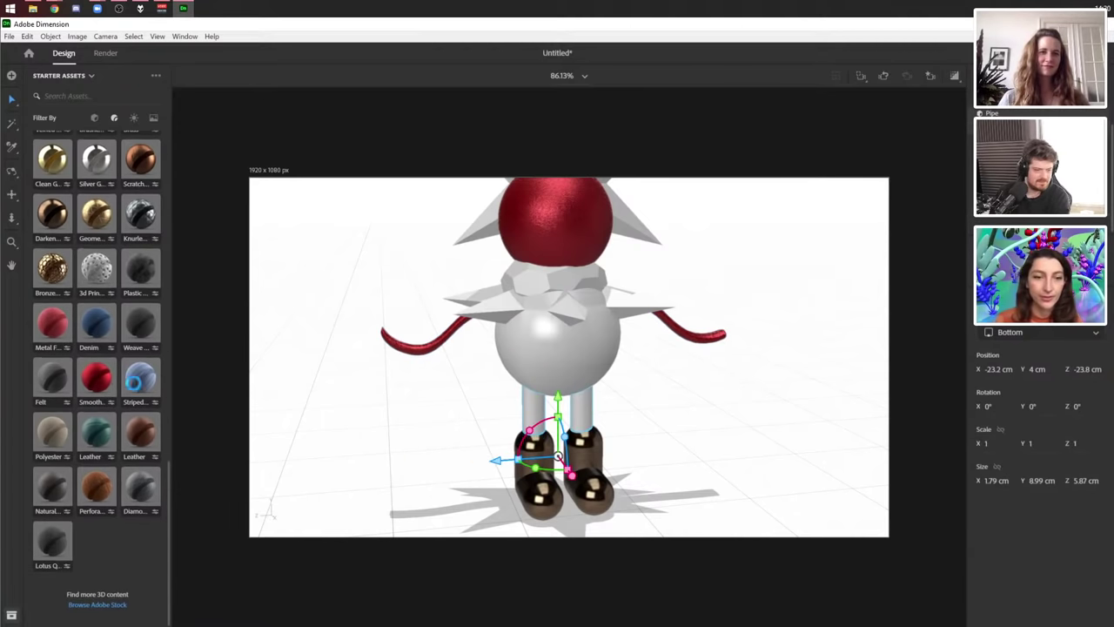
{"action": "left_click", "coordinate": [720, 411]}
- Apply the Denim material to the body sphere and adjust its White Lines Amount to about 0.73
{"action": "middle_click_drag", "start_coordinate": [719, 411], "coordinate": [571, 383]}
{"action": "left_click", "coordinate": [570, 383]}
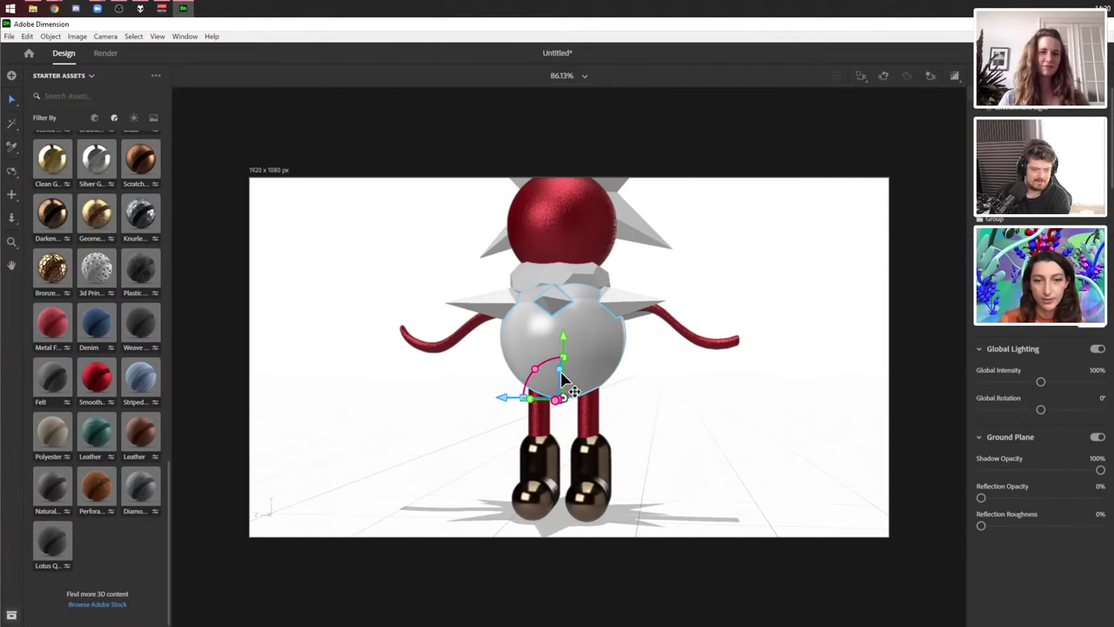
{"action": "left_click", "coordinate": [96, 328]}
{"action": "middle_click_drag", "start_coordinate": [679, 349], "coordinate": [732, 397]}
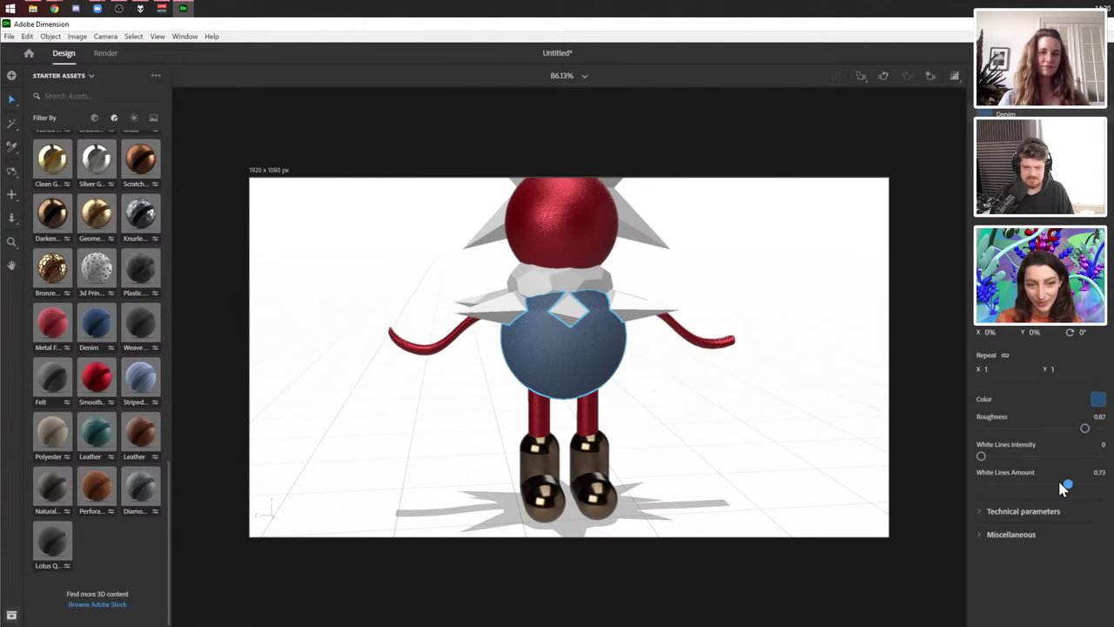
{"action": "left_click", "coordinate": [726, 422]}
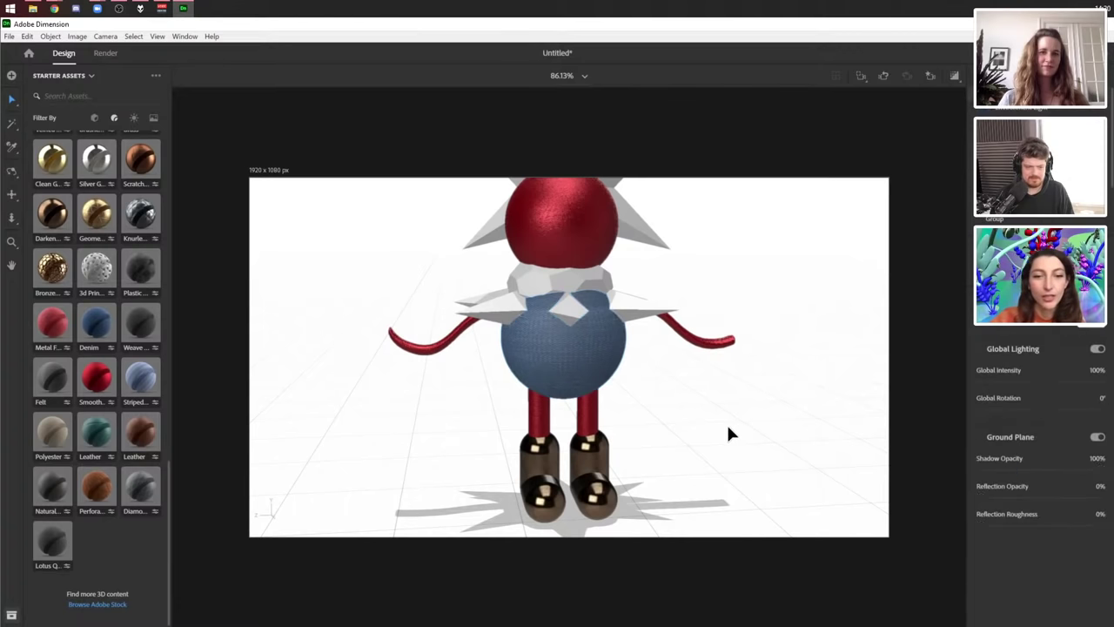
- Try the standard Metal material on the body sphere and undo it
{"action": "middle_click_drag", "start_coordinate": [726, 422], "coordinate": [667, 448]}
{"action": "left_click", "coordinate": [503, 373]}
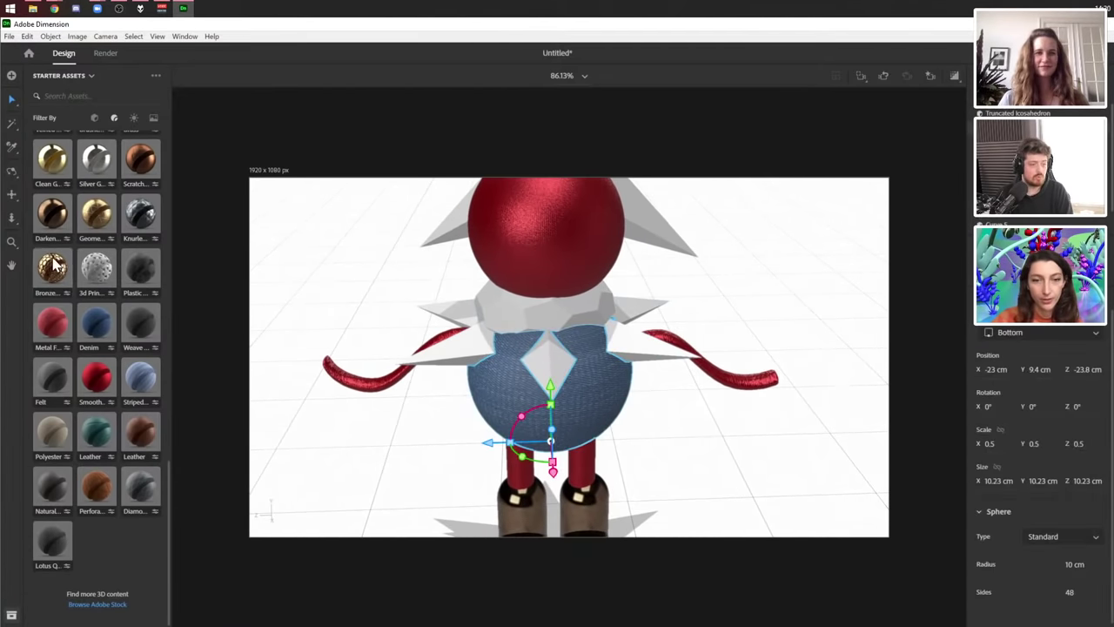
{"action": "scroll", "coordinate": [109, 287], "scroll_direction": "up", "scroll_amount": 5}
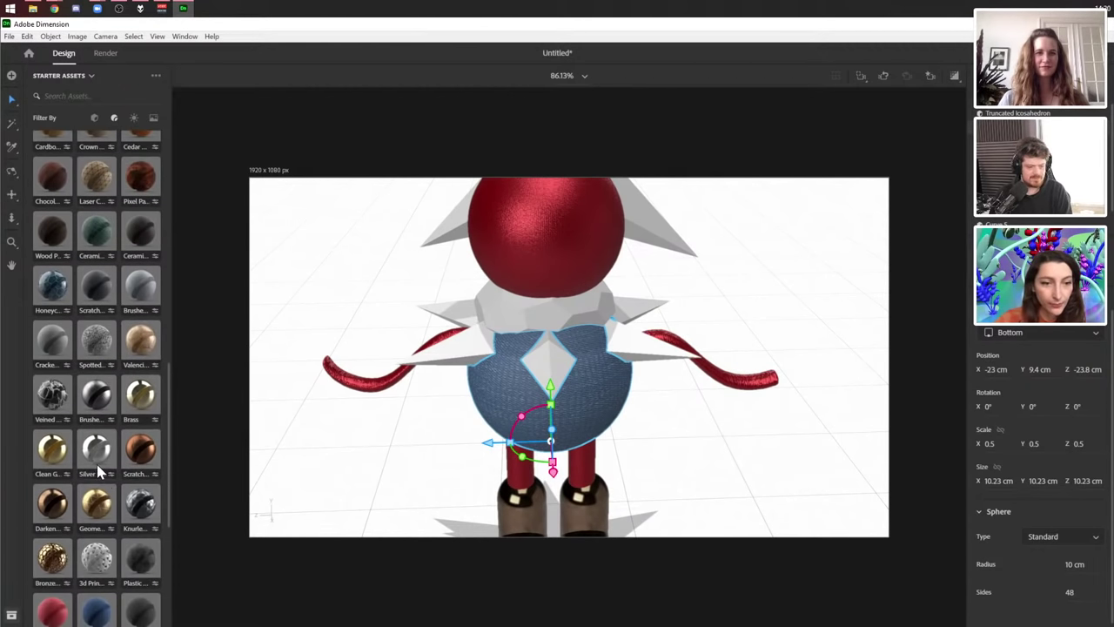
{"action": "scroll", "coordinate": [98, 466], "scroll_direction": "down", "scroll_amount": 10}
{"action": "scroll", "coordinate": [100, 468], "scroll_direction": "up", "scroll_amount": 6}
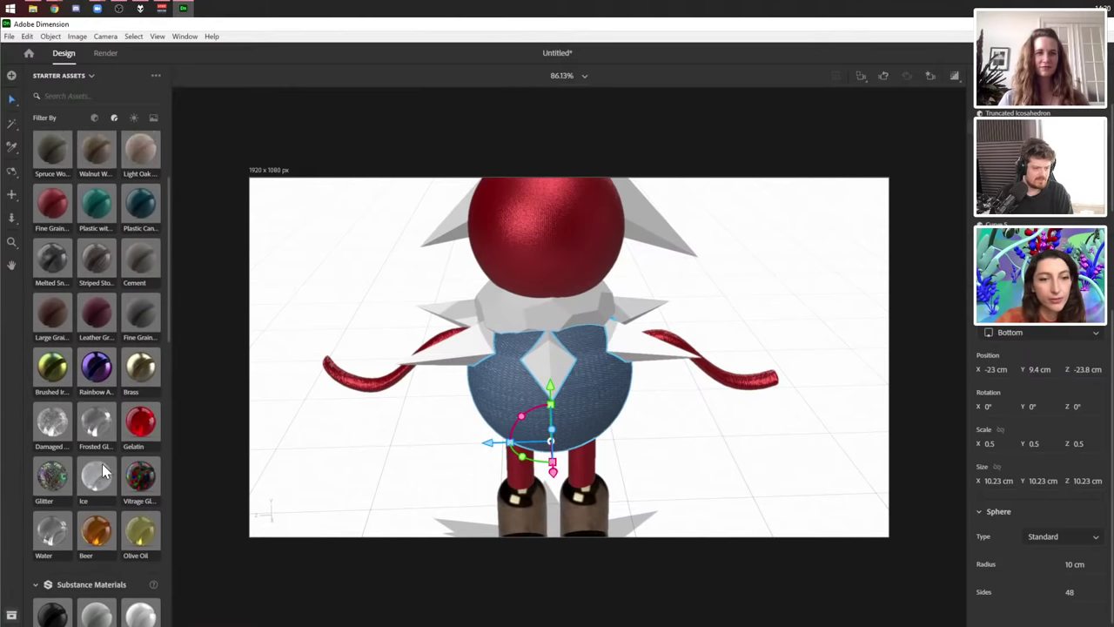
{"action": "scroll", "coordinate": [103, 471], "scroll_direction": "up", "scroll_amount": 3}
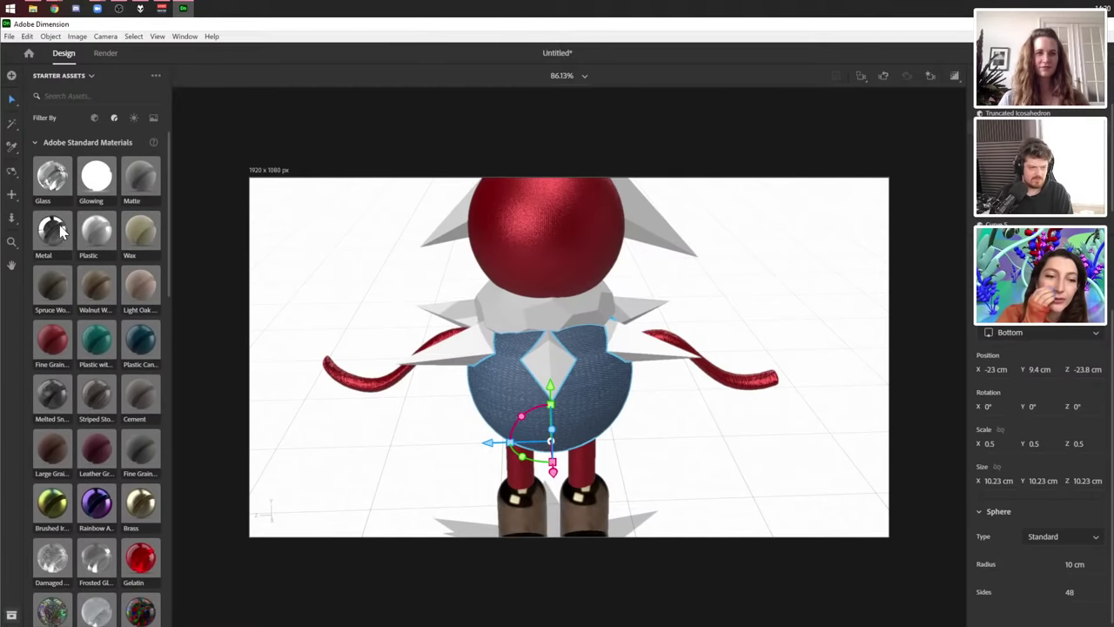
{"action": "left_click", "coordinate": [54, 230]}
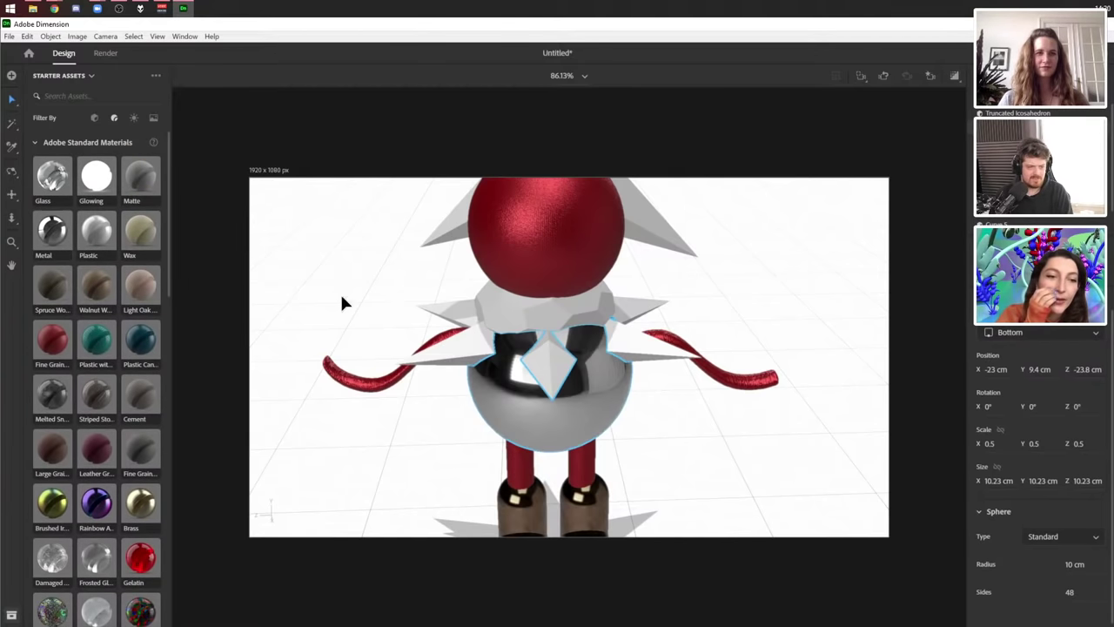
{"action": "key", "text": "ctrl+z"}
- Apply the standard Metal material to the star collar and set its roughness to about 17%
{"action": "left_click", "coordinate": [552, 370]}
{"action": "left_click", "coordinate": [68, 228]}
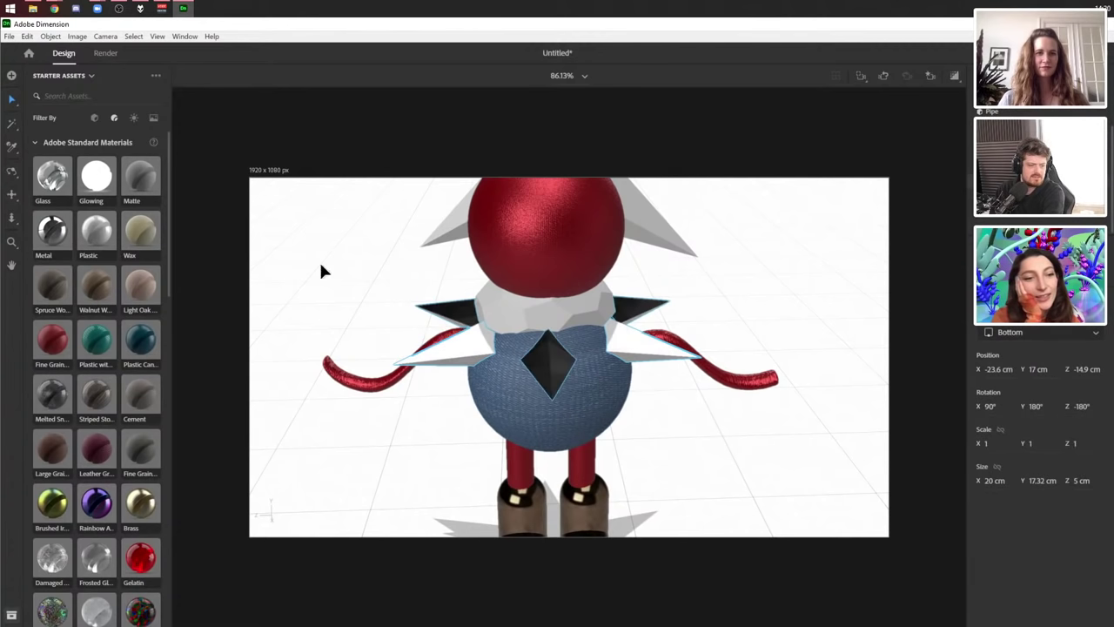
{"action": "right_click_drag", "start_coordinate": [548, 438], "coordinate": [542, 378]}
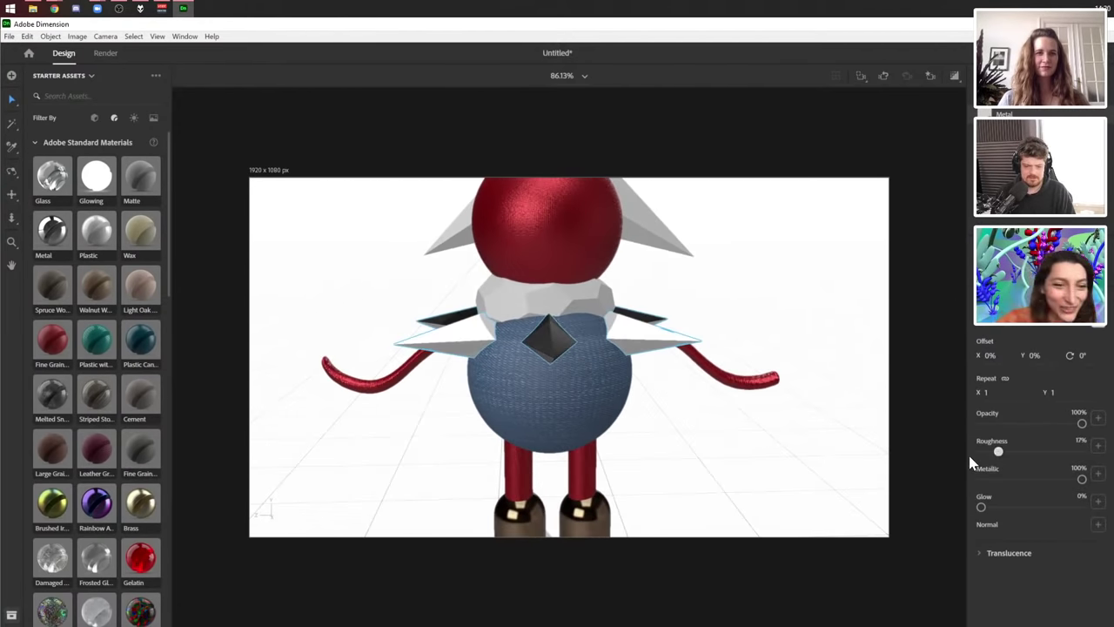
{"action": "middle_click_drag", "start_coordinate": [701, 416], "coordinate": [709, 409]}
- Search the materials for "marble" and apply Veined Marble to the star headdress behind the head
{"action": "middle_click_drag", "start_coordinate": [688, 178], "coordinate": [688, 357]}
{"action": "left_click", "coordinate": [641, 294]}
{"action": "left_click_drag", "start_coordinate": [585, 231], "coordinate": [582, 235]}
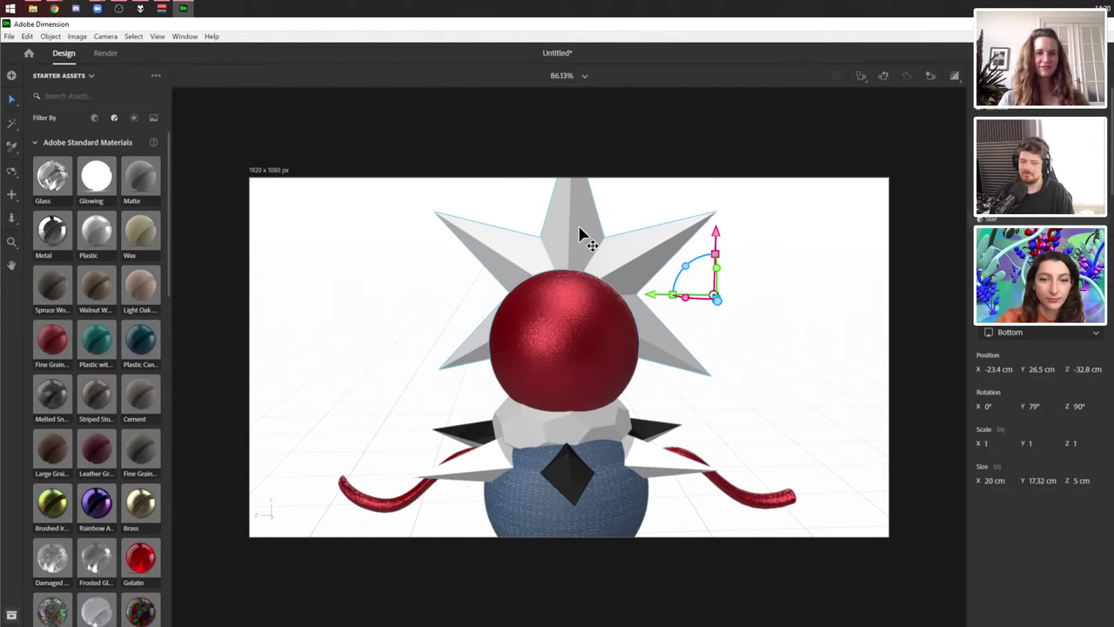
{"action": "scroll", "coordinate": [131, 287], "scroll_direction": "down", "scroll_amount": 8}
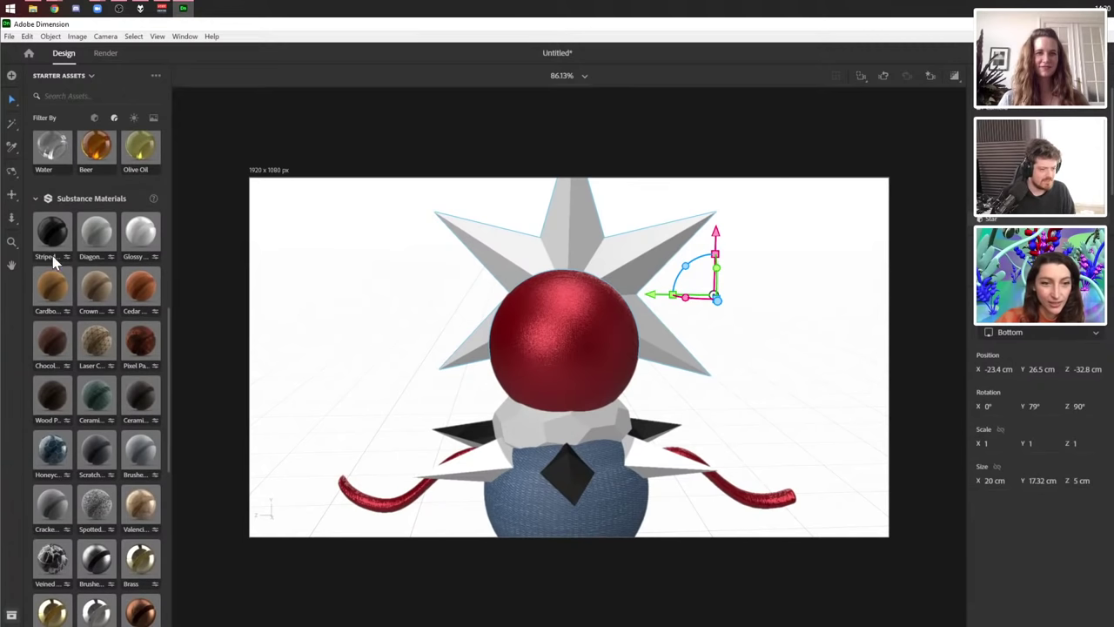
{"action": "scroll", "coordinate": [67, 279], "scroll_direction": "up", "scroll_amount": 8}
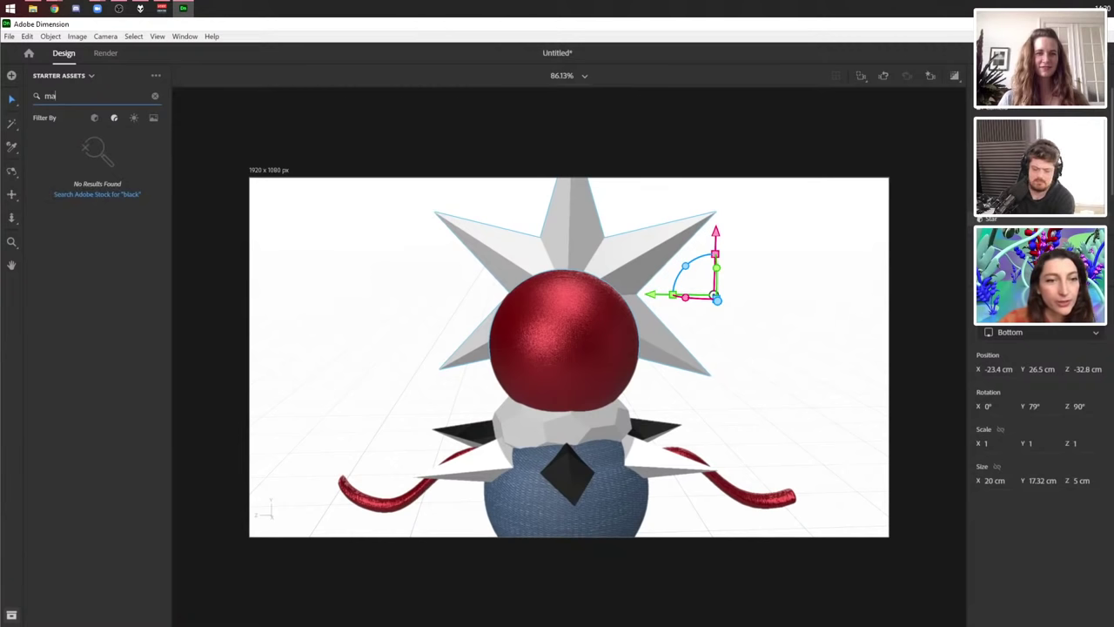
{"action": "type", "text": "le"}
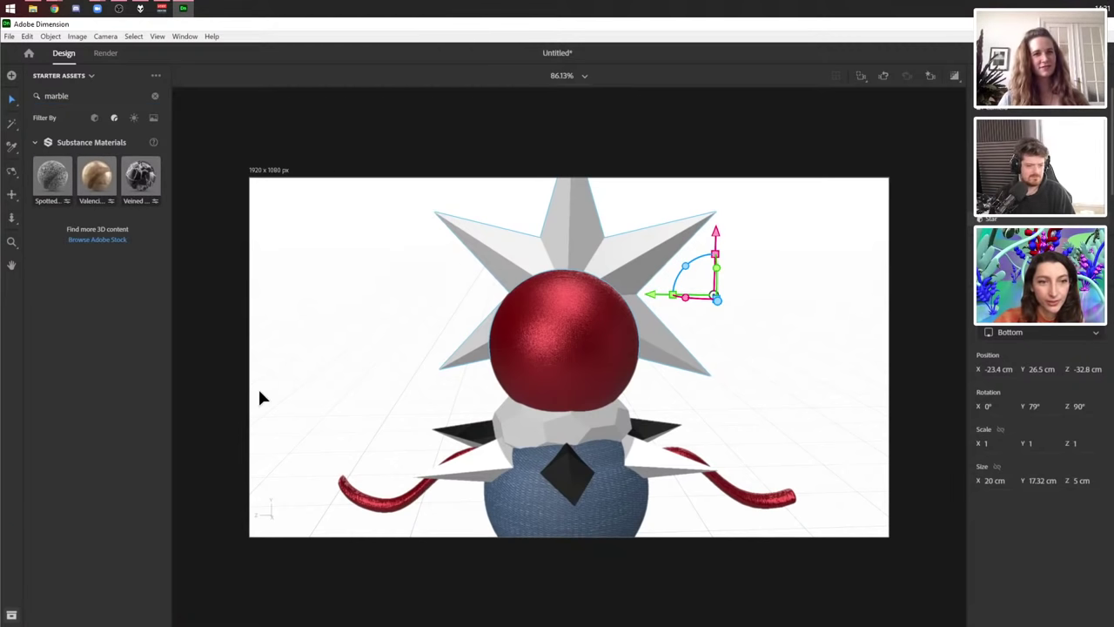
{"action": "right_click_drag", "start_coordinate": [482, 347], "coordinate": [832, 357]}
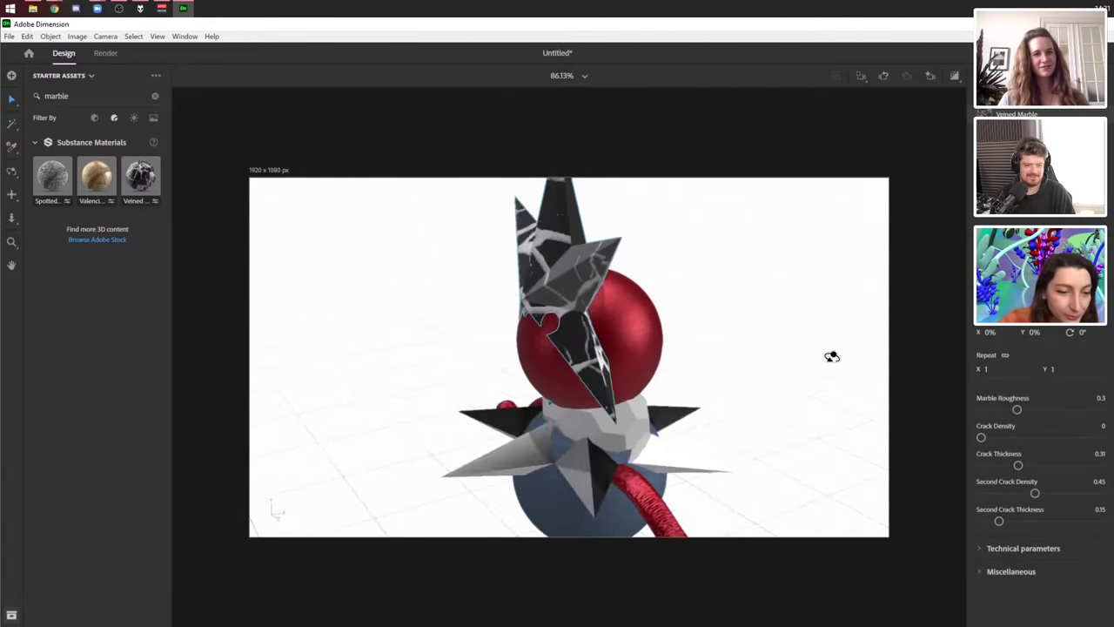
- Set the headdress marble's Crack Thickness to about 0.16 and Crack Density to about 0.24
{"action": "middle_click_drag", "start_coordinate": [831, 357], "coordinate": [539, 370]}
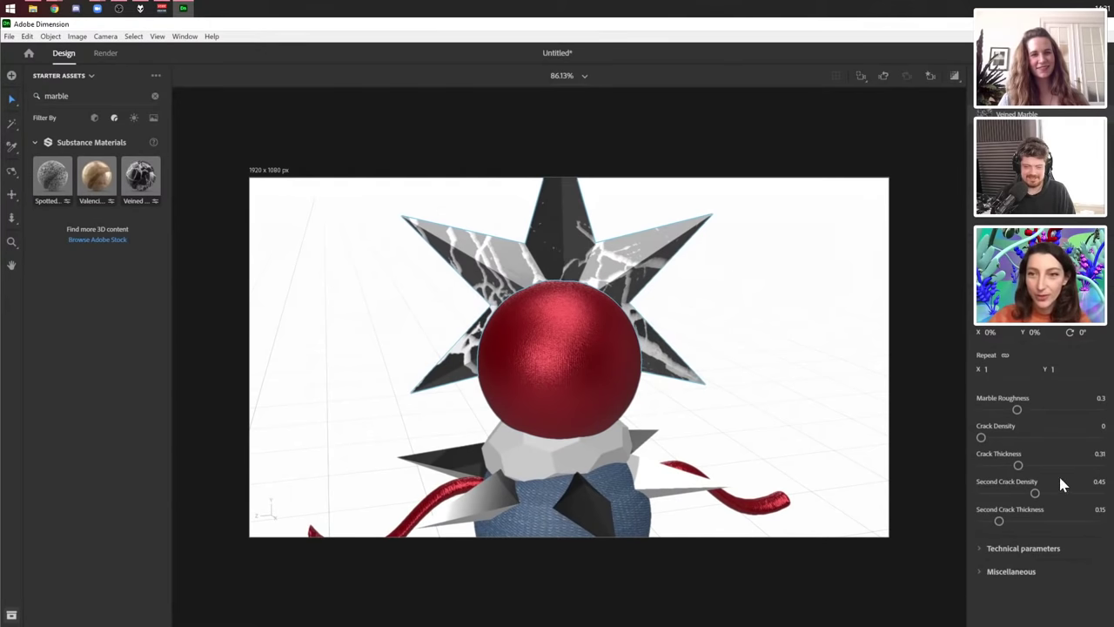
{"action": "left_click_drag", "start_coordinate": [1019, 468], "coordinate": [1007, 470]}
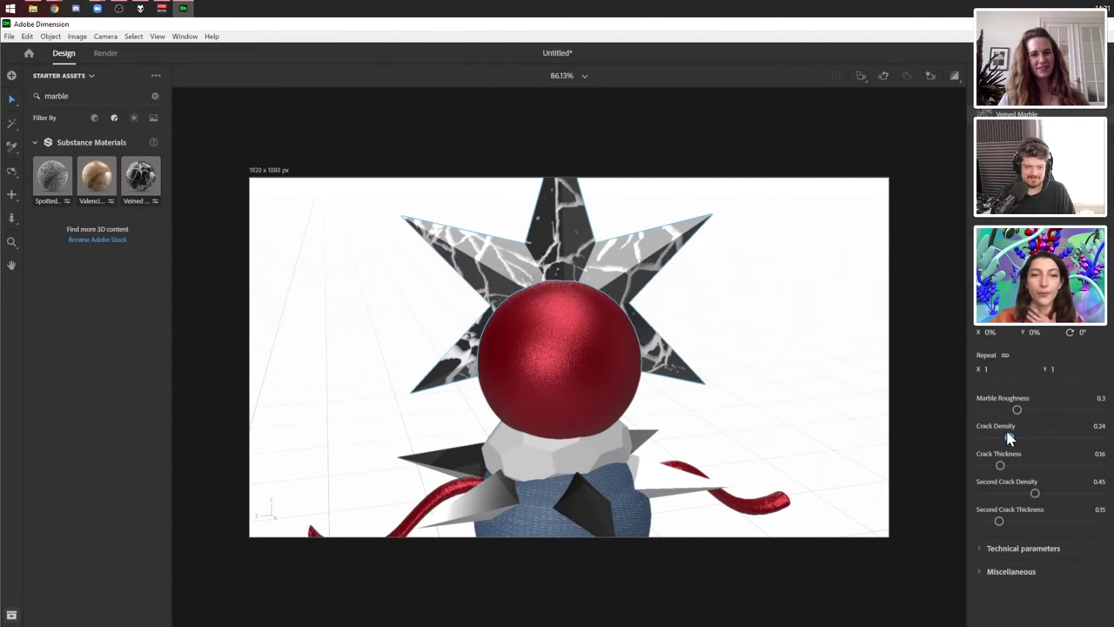
{"action": "scroll", "coordinate": [639, 386], "scroll_direction": "down", "scroll_amount": 2}
- Clear the marble search, try Brass on the faceted neck piece, and give it the Clean Gold material instead
{"action": "left_click", "coordinate": [594, 441]}
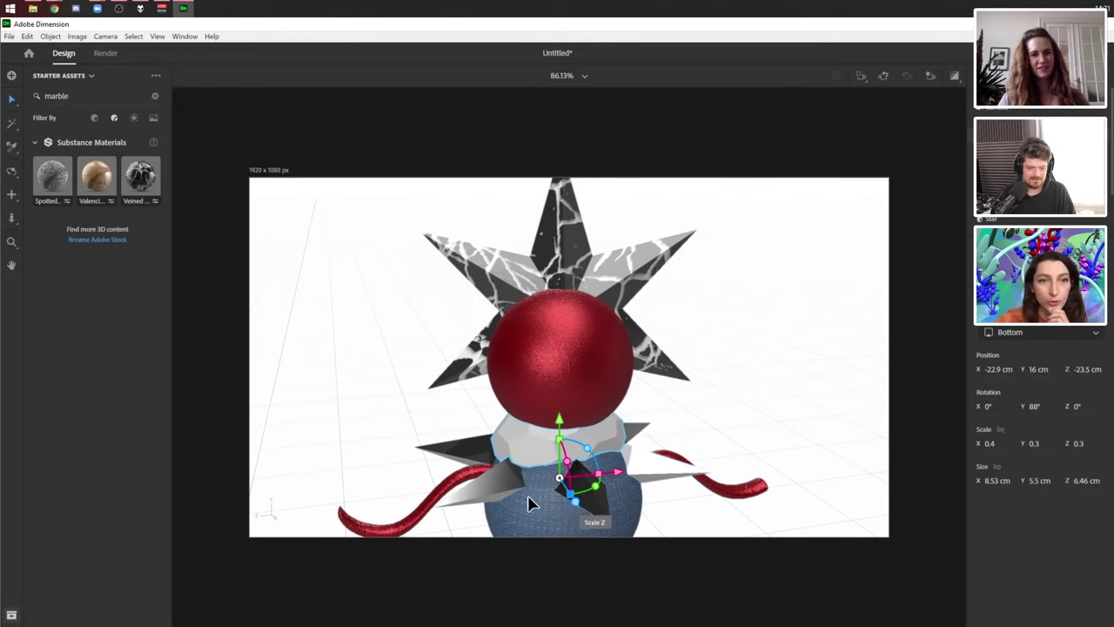
{"action": "left_click", "coordinate": [155, 96]}
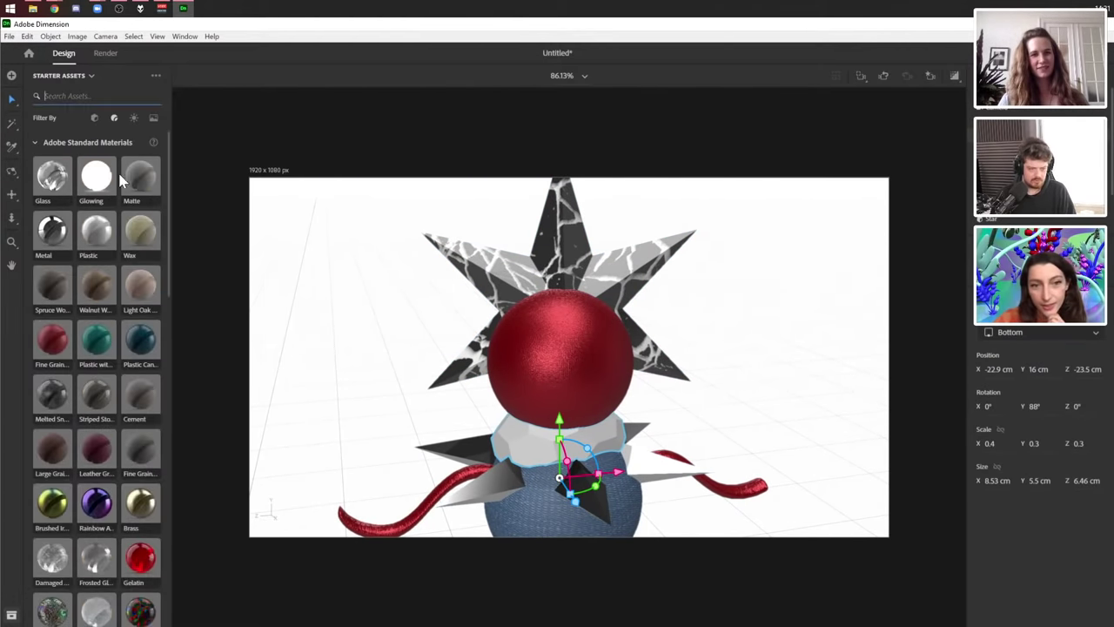
{"action": "scroll", "coordinate": [127, 345], "scroll_direction": "down", "scroll_amount": 4}
{"action": "scroll", "coordinate": [137, 383], "scroll_direction": "down", "scroll_amount": 5}
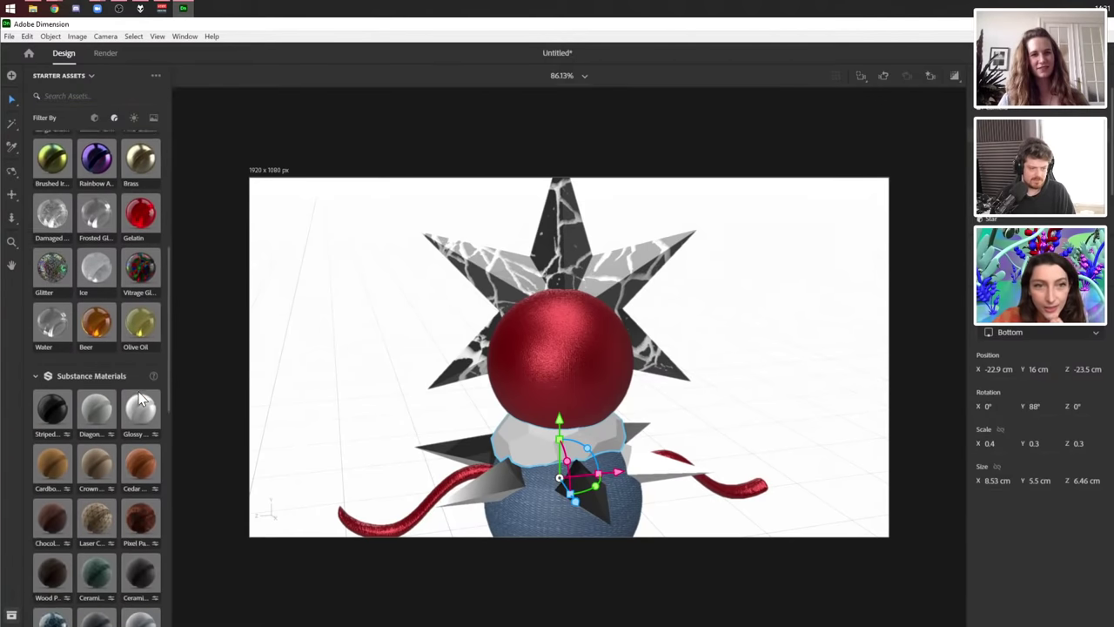
{"action": "left_click", "coordinate": [137, 388]}
{"action": "scroll", "coordinate": [139, 385], "scroll_direction": "down", "scroll_amount": 5}
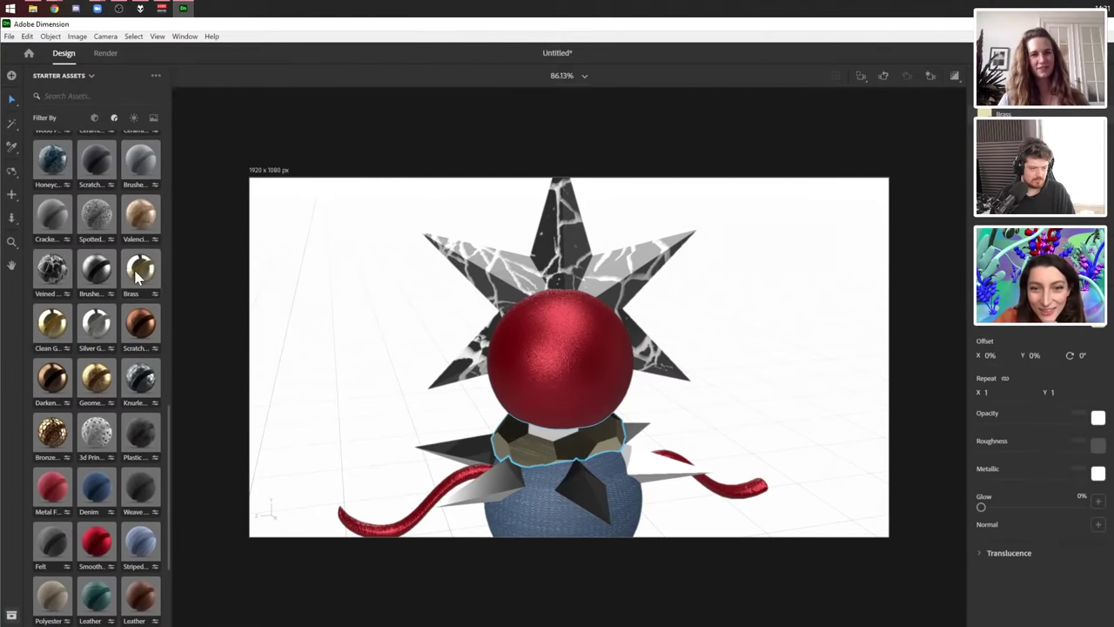
{"action": "scroll", "coordinate": [125, 357], "scroll_direction": "down", "scroll_amount": 3}
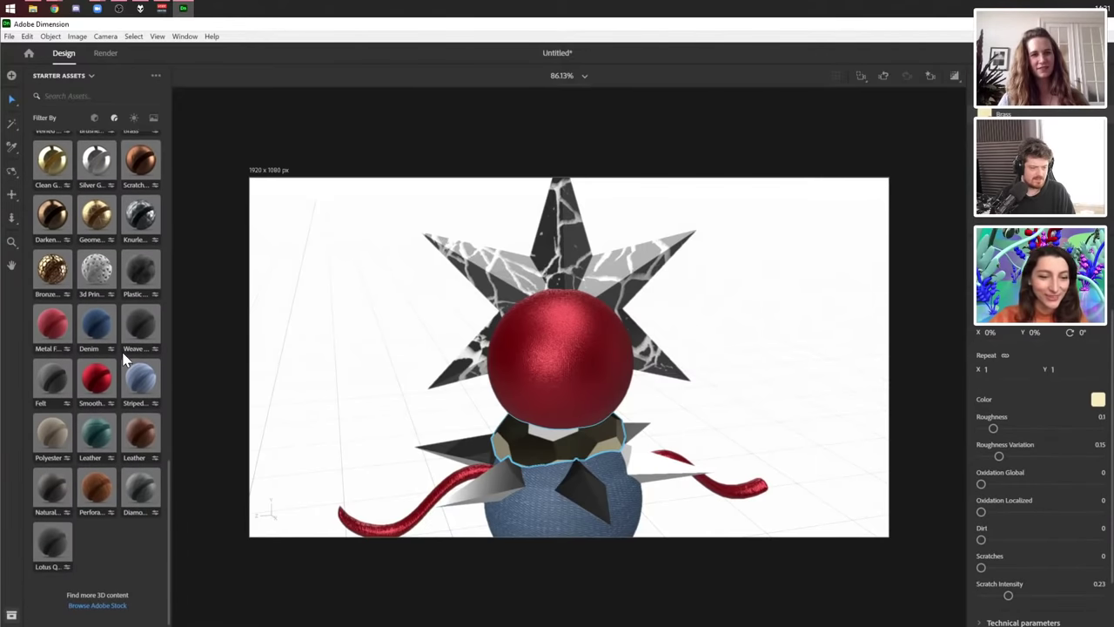
{"action": "left_click", "coordinate": [73, 167]}
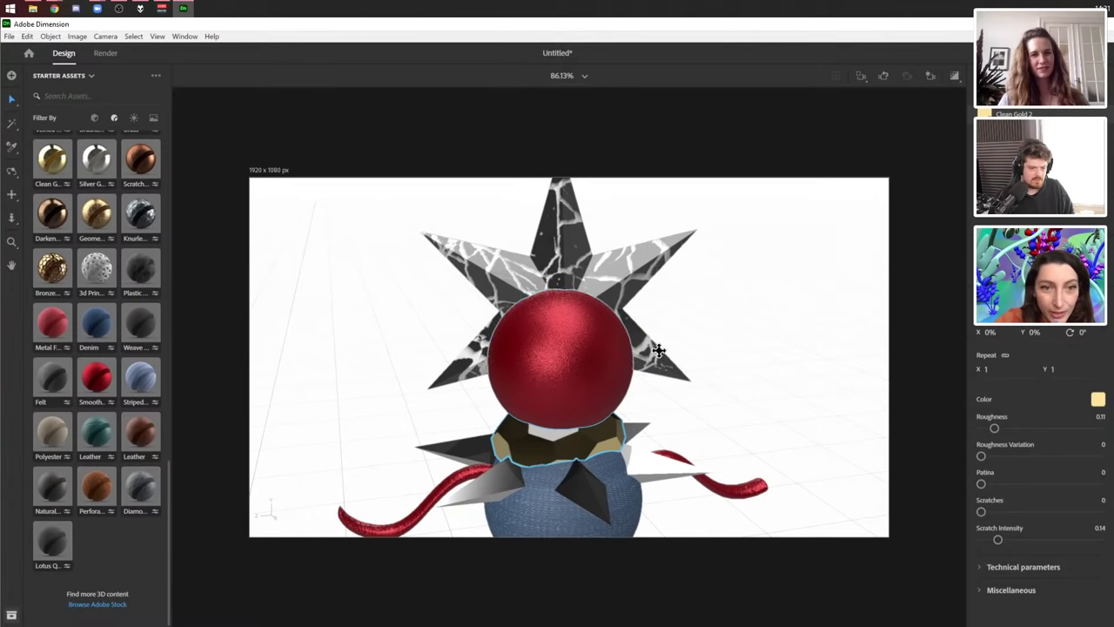
- Show the image assets and try to place the Fire graphic on the red head sphere
{"action": "middle_click_drag", "start_coordinate": [659, 350], "coordinate": [646, 206]}
{"action": "right_click_drag", "start_coordinate": [656, 344], "coordinate": [583, 259]}
{"action": "left_click", "coordinate": [619, 254]}
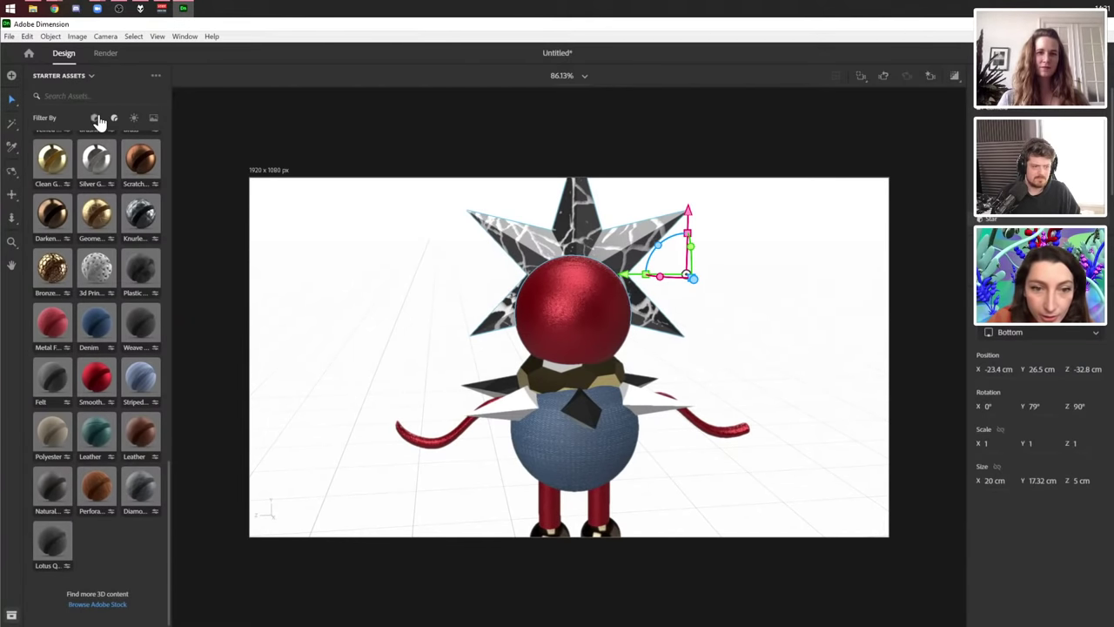
{"action": "left_click", "coordinate": [152, 119]}
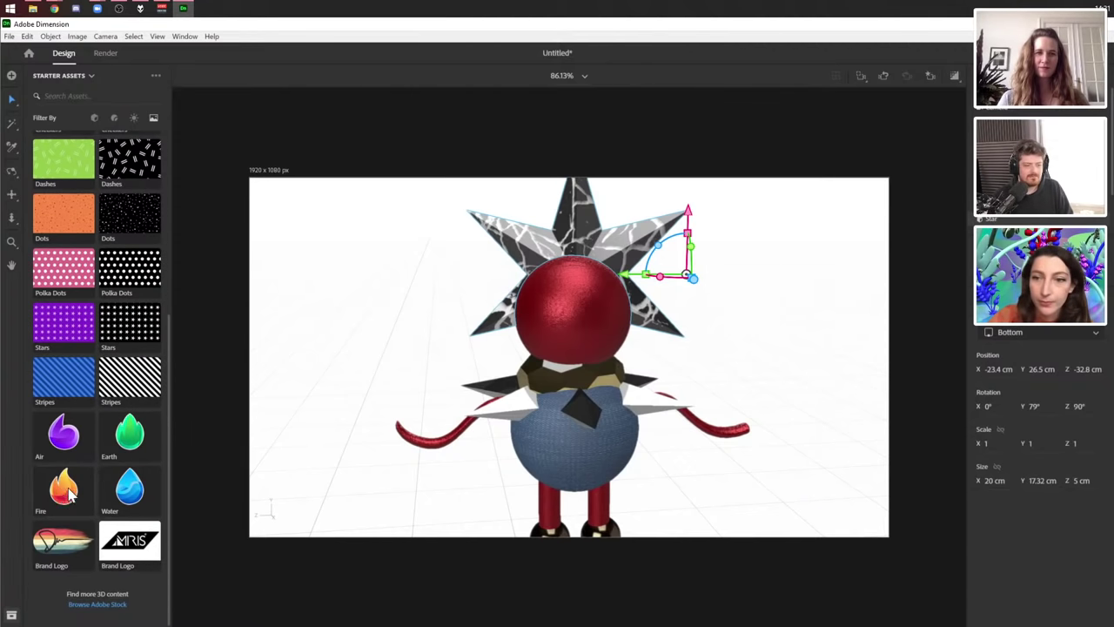
{"action": "left_click_drag", "start_coordinate": [70, 493], "coordinate": [577, 305]}
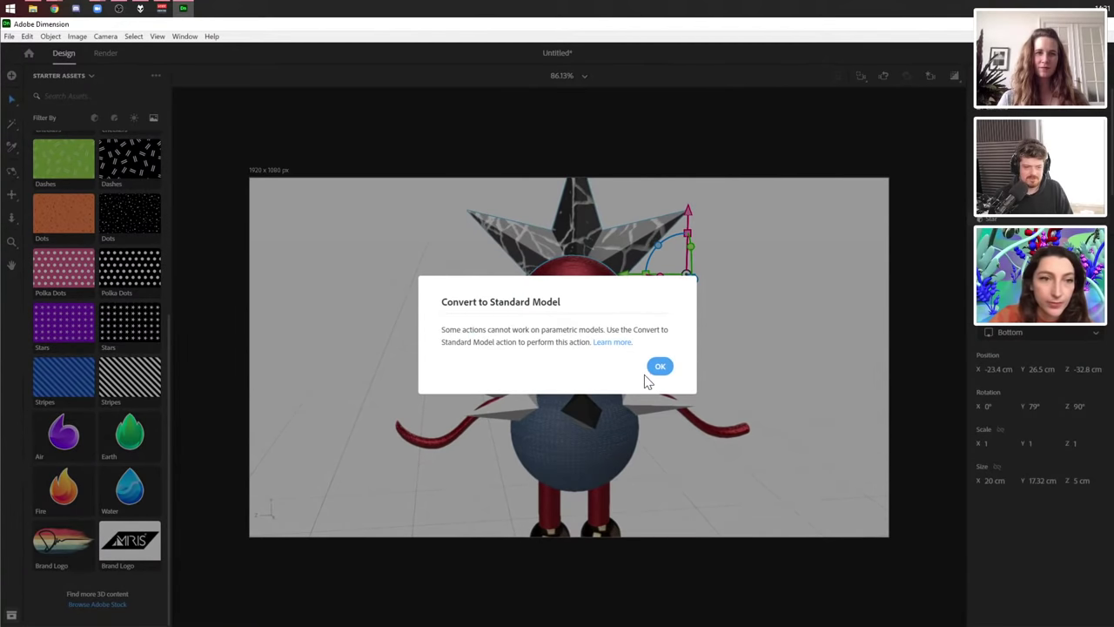
{"action": "left_click", "coordinate": [659, 366]}
{"action": "left_click_drag", "start_coordinate": [57, 466], "coordinate": [576, 310]}
{"action": "left_click", "coordinate": [660, 367]}
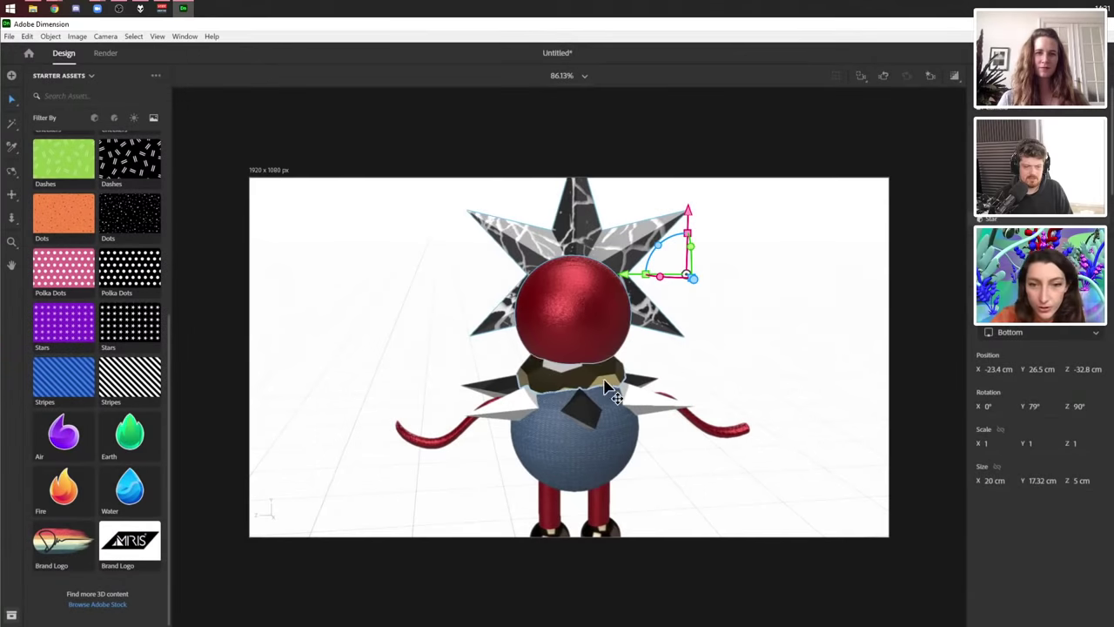
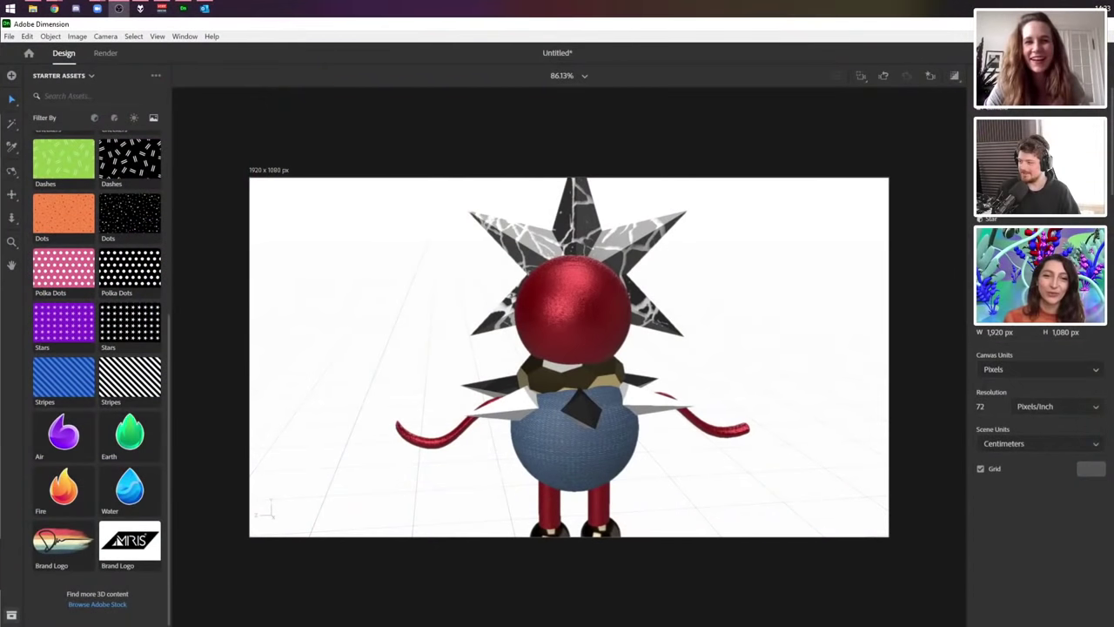
- Try to place the blue-and-white camouflage graphic on the figure's denim body sphere
{"action": "left_click_drag", "start_coordinate": [0, 507], "coordinate": [649, 316]}
{"action": "left_click", "coordinate": [669, 372]}
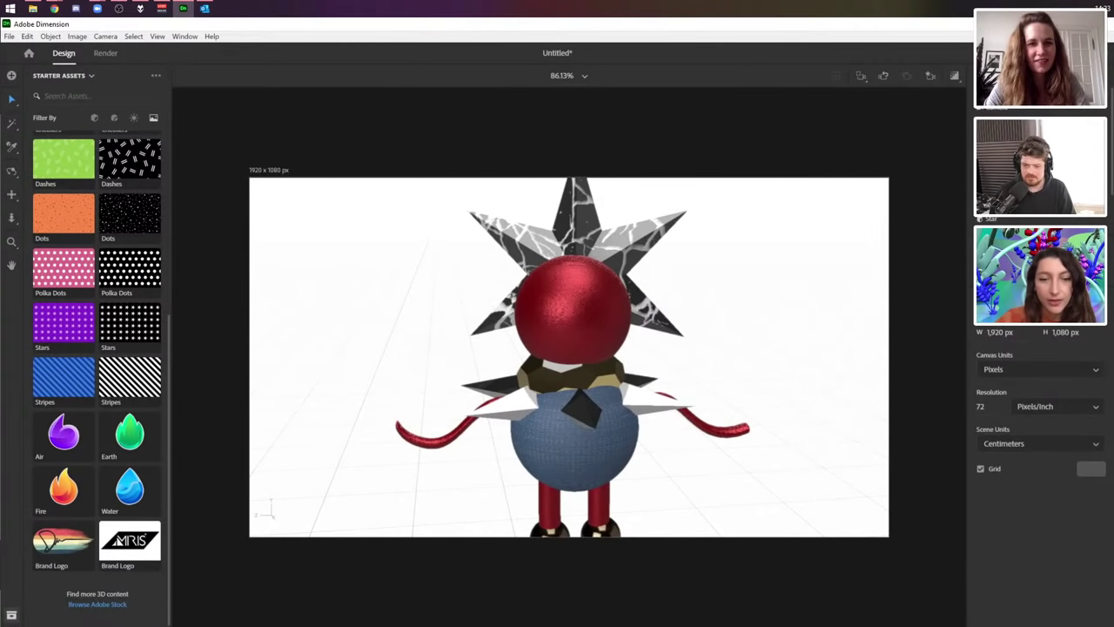
{"action": "left_click_drag", "start_coordinate": [1110, 605], "coordinate": [602, 460]}
{"action": "left_click", "coordinate": [659, 372]}
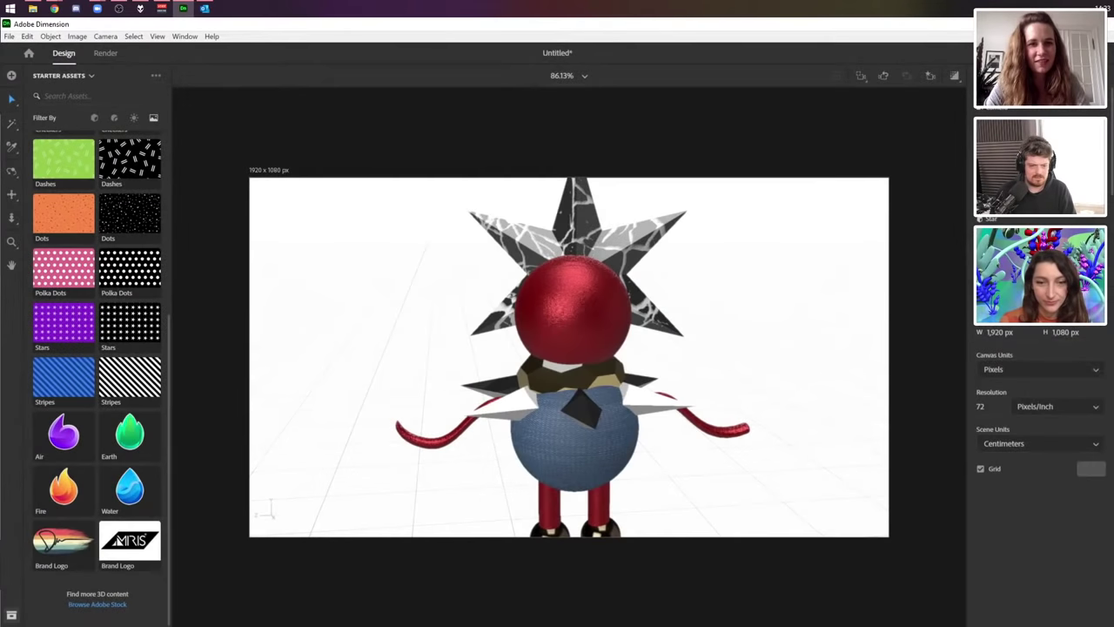
- Convert the denim body sphere to a standard model
{"action": "left_click", "coordinate": [597, 484]}
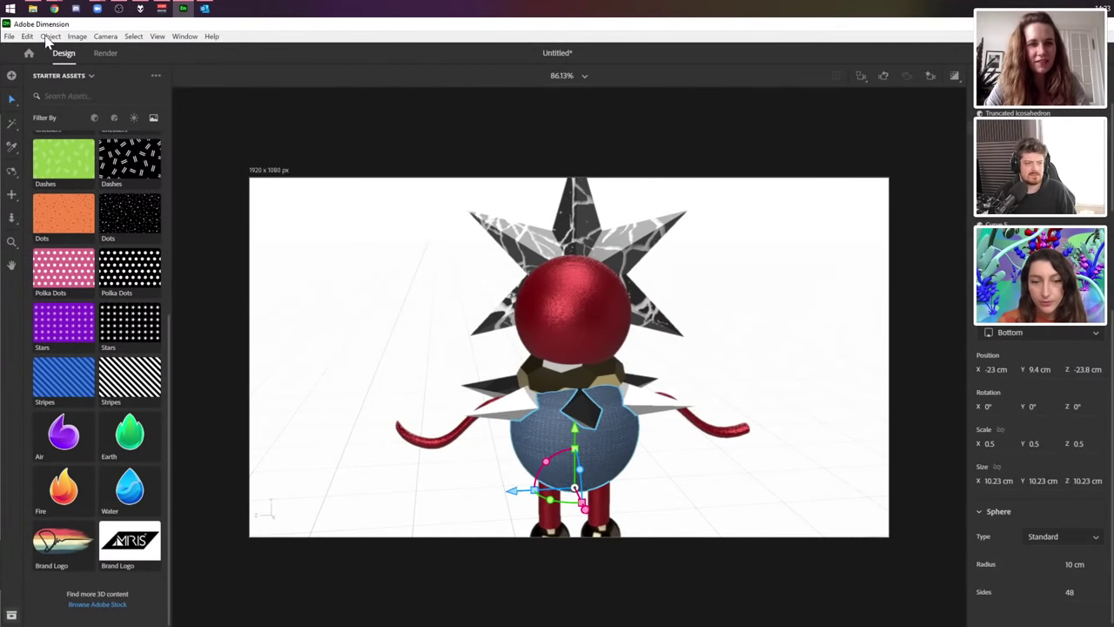
{"action": "left_click", "coordinate": [81, 38]}
{"action": "mouse_move", "coordinate": [54, 38]}
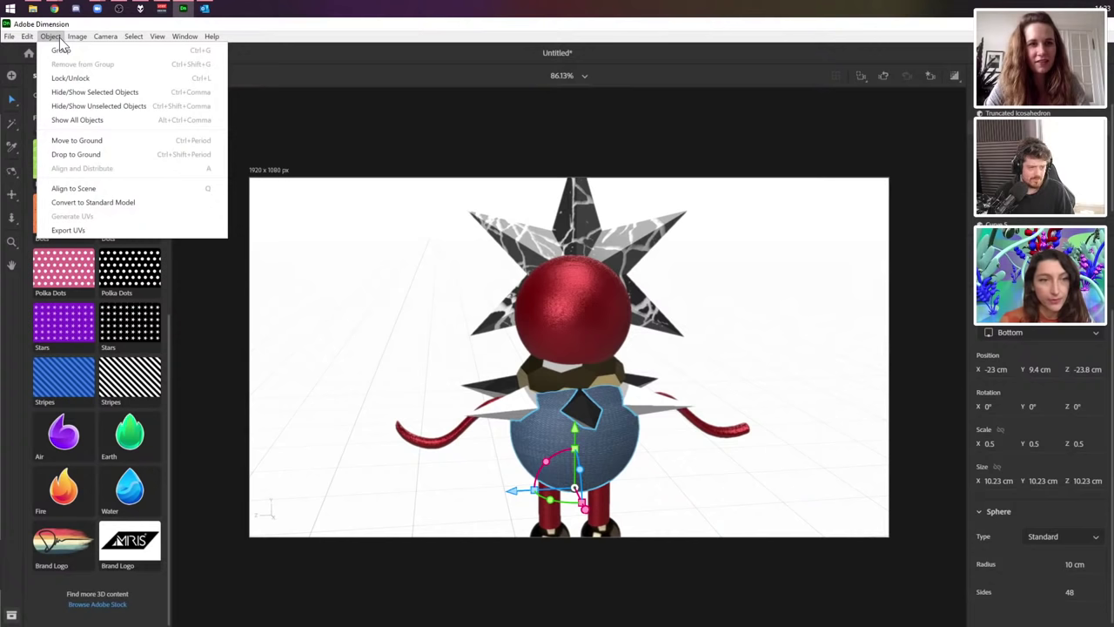
{"action": "left_click", "coordinate": [117, 203]}
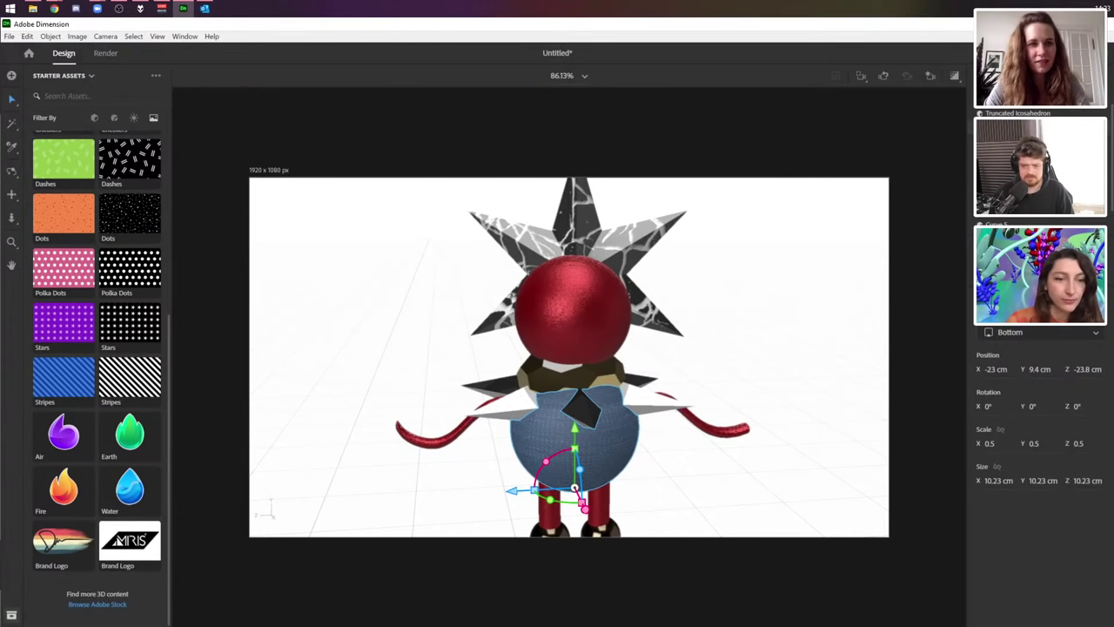
- Place the blue-and-white camouflage graphic on the body sphere and set its placement to Fill
{"action": "left_click_drag", "start_coordinate": [1113, 388], "coordinate": [609, 466]}
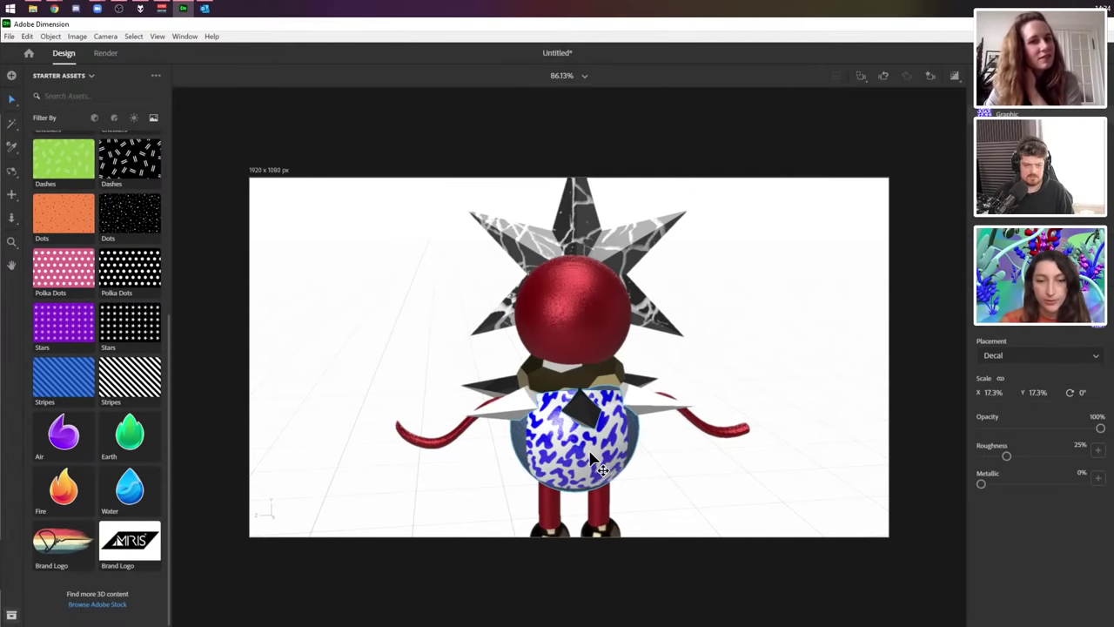
{"action": "left_click", "coordinate": [1015, 363]}
{"action": "left_click", "coordinate": [1011, 390]}
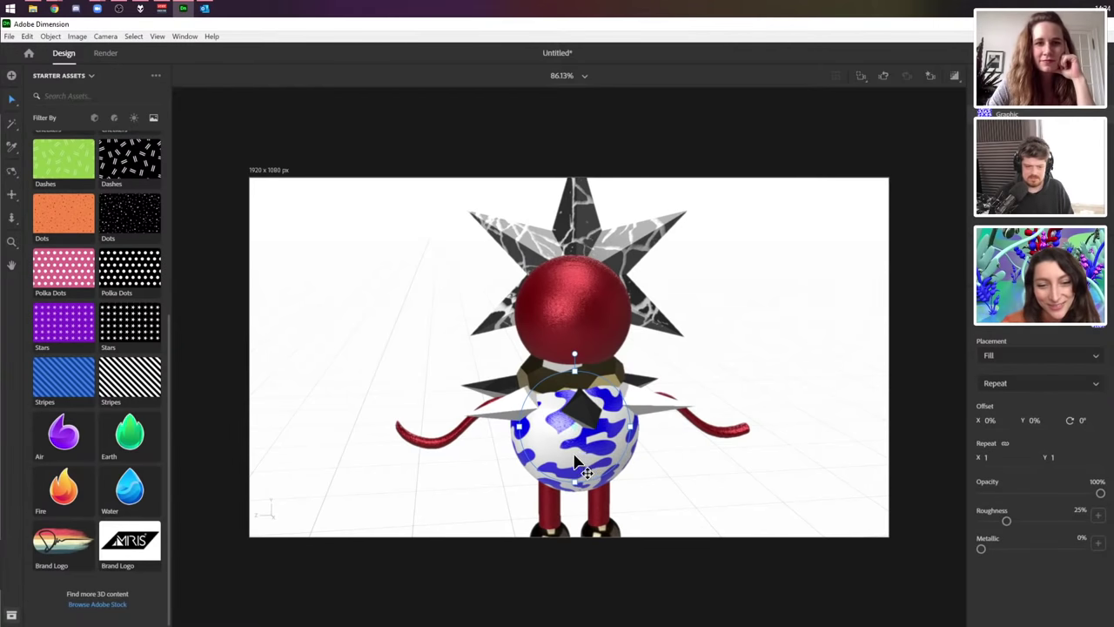
- Shift the body's camouflage graphic to an offset of about X -71% and Y -18%
{"action": "left_click_drag", "start_coordinate": [575, 461], "coordinate": [726, 468]}
{"action": "right_click_drag", "start_coordinate": [714, 447], "coordinate": [697, 427]}
{"action": "middle_click_drag", "start_coordinate": [698, 430], "coordinate": [698, 338]}
{"action": "right_click_drag", "start_coordinate": [694, 357], "coordinate": [756, 397]}
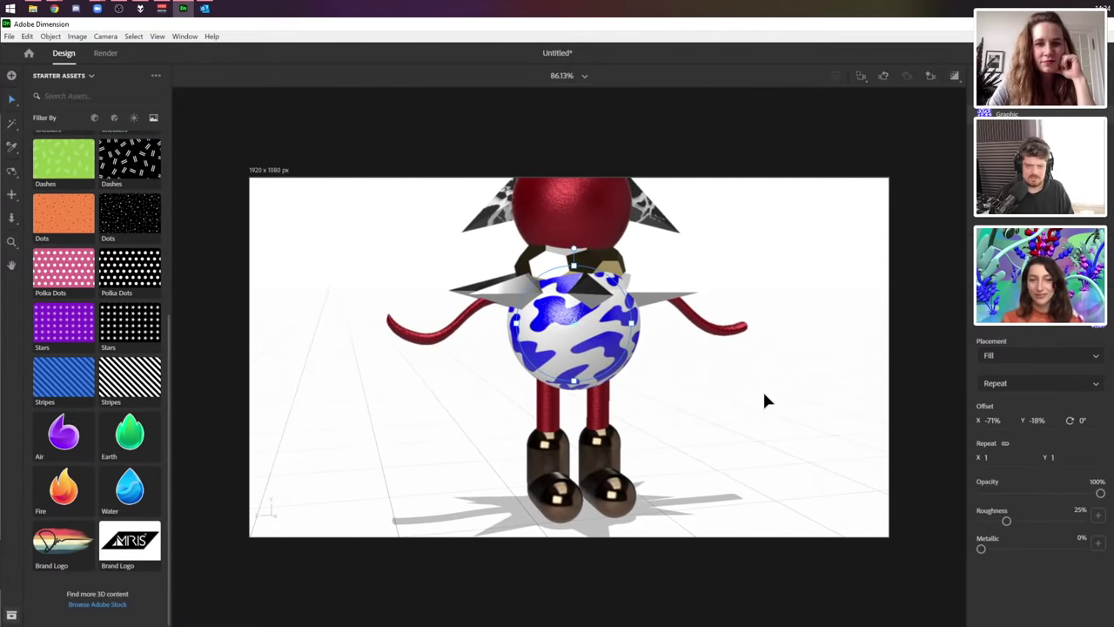
{"action": "left_click", "coordinate": [1010, 133]}
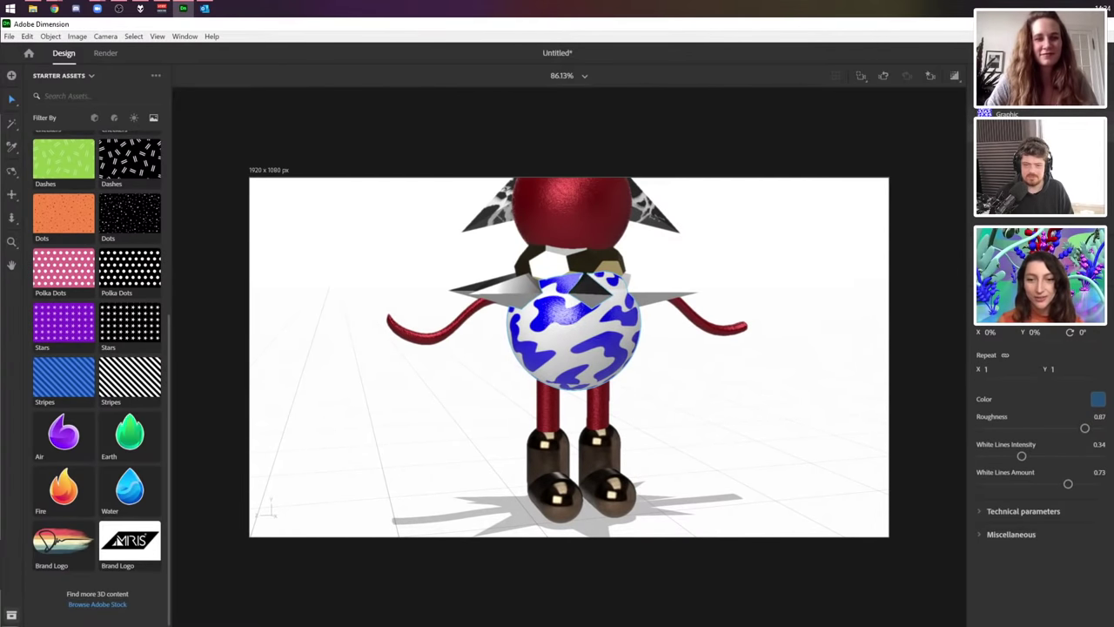
{"action": "left_click", "coordinate": [1009, 115]}
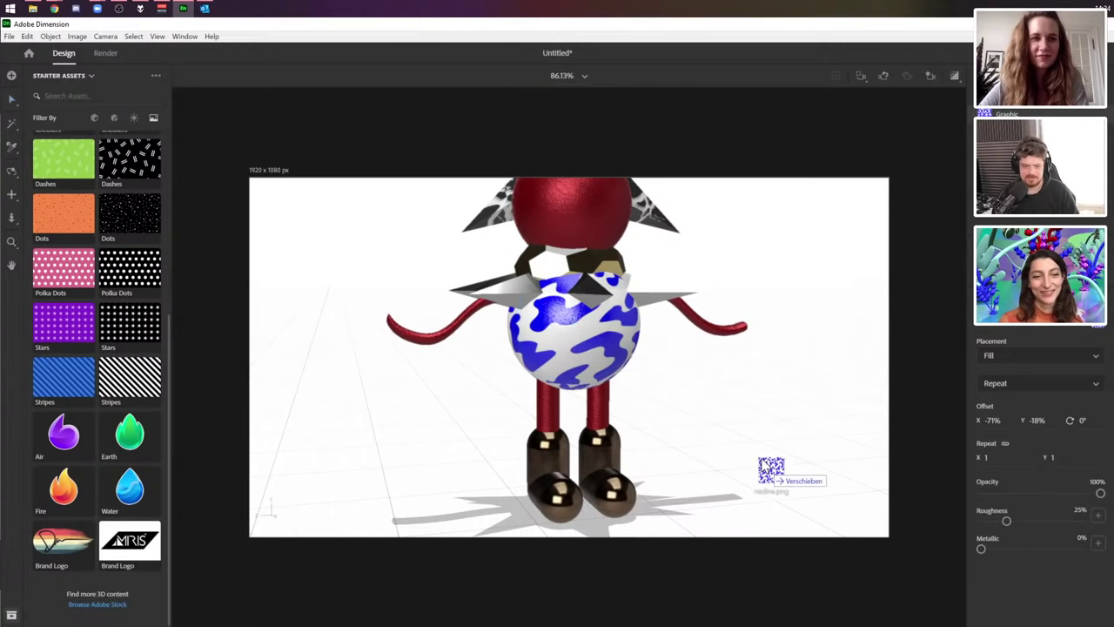
- Place the blue camouflage graphic with a transparent background on the body sphere, replacing the earlier white-backed graphic
{"action": "left_click_drag", "start_coordinate": [771, 469], "coordinate": [581, 337]}
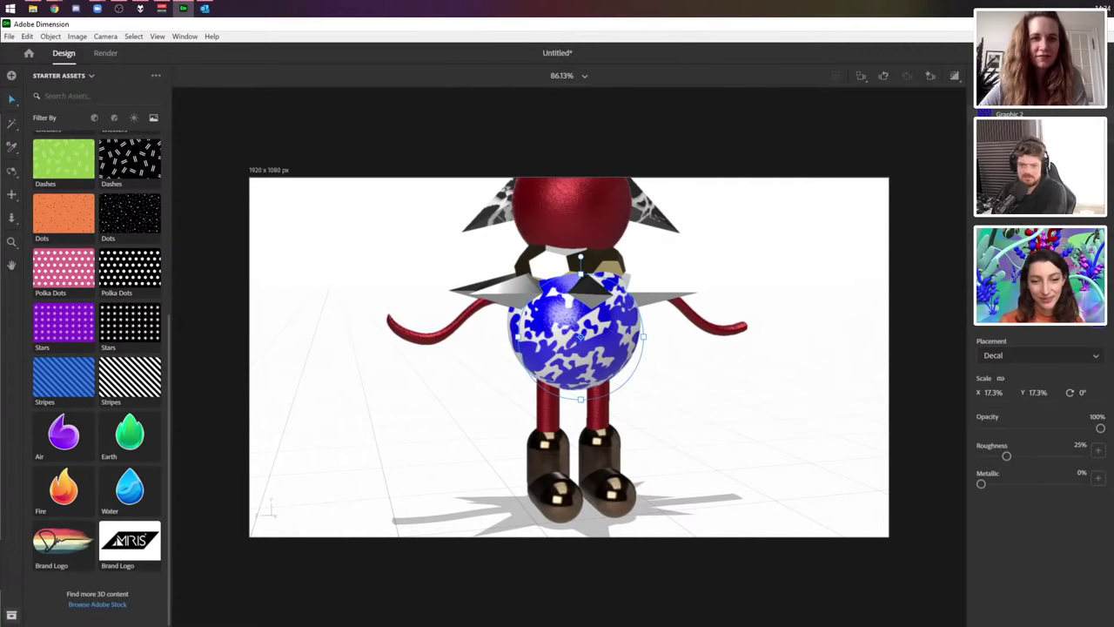
{"action": "left_click", "coordinate": [1039, 355]}
{"action": "left_click", "coordinate": [994, 372]}
{"action": "left_click", "coordinate": [574, 335]}
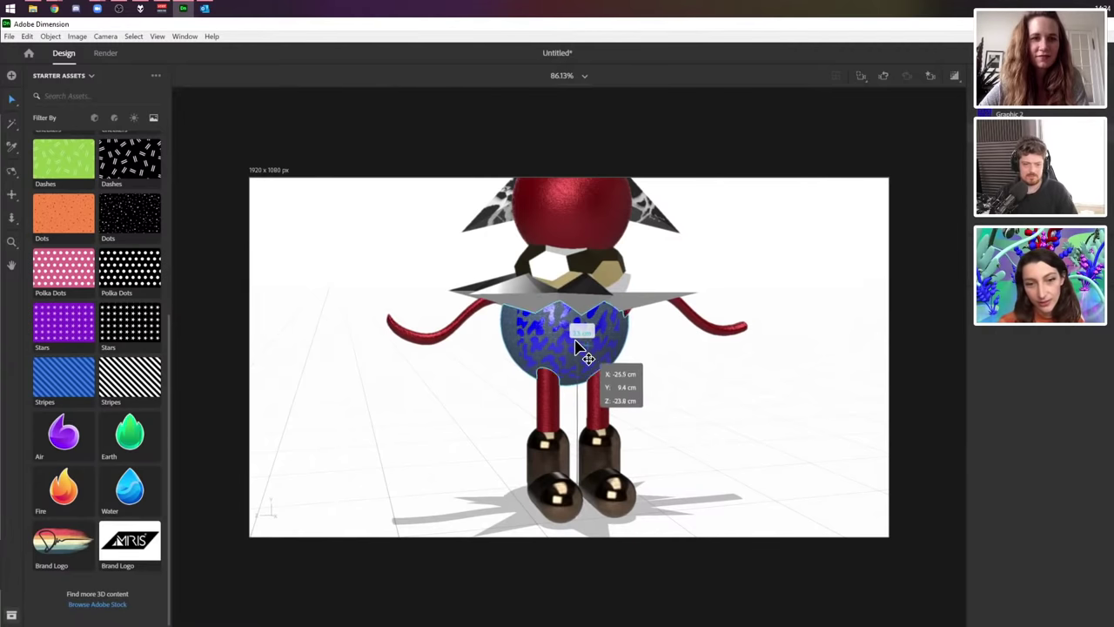
{"action": "left_click", "coordinate": [591, 354]}
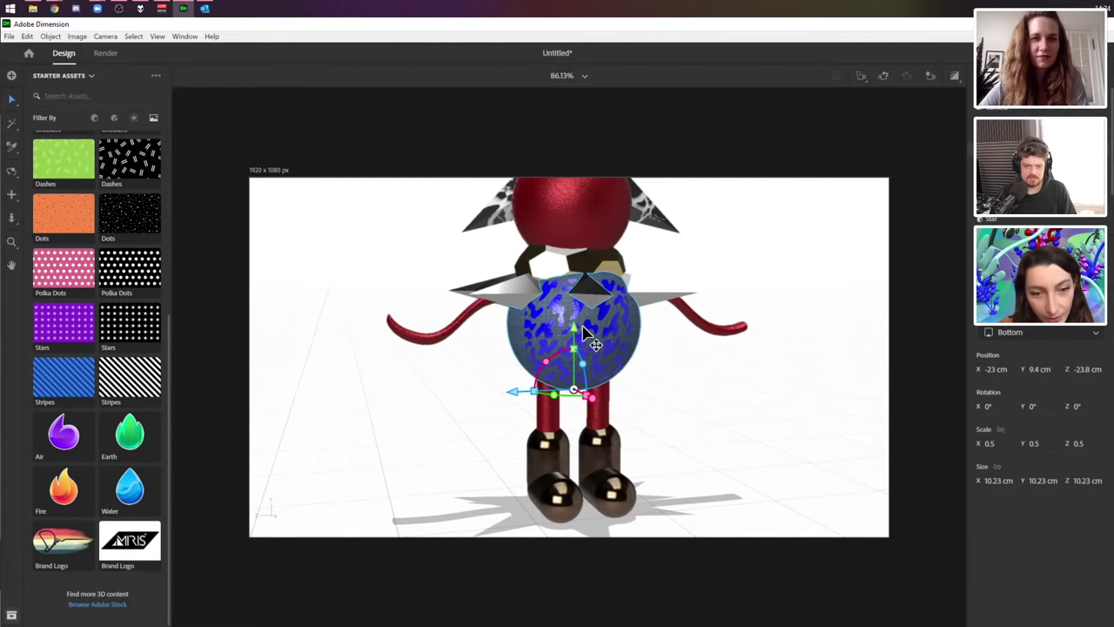
{"action": "left_click", "coordinate": [1099, 149]}
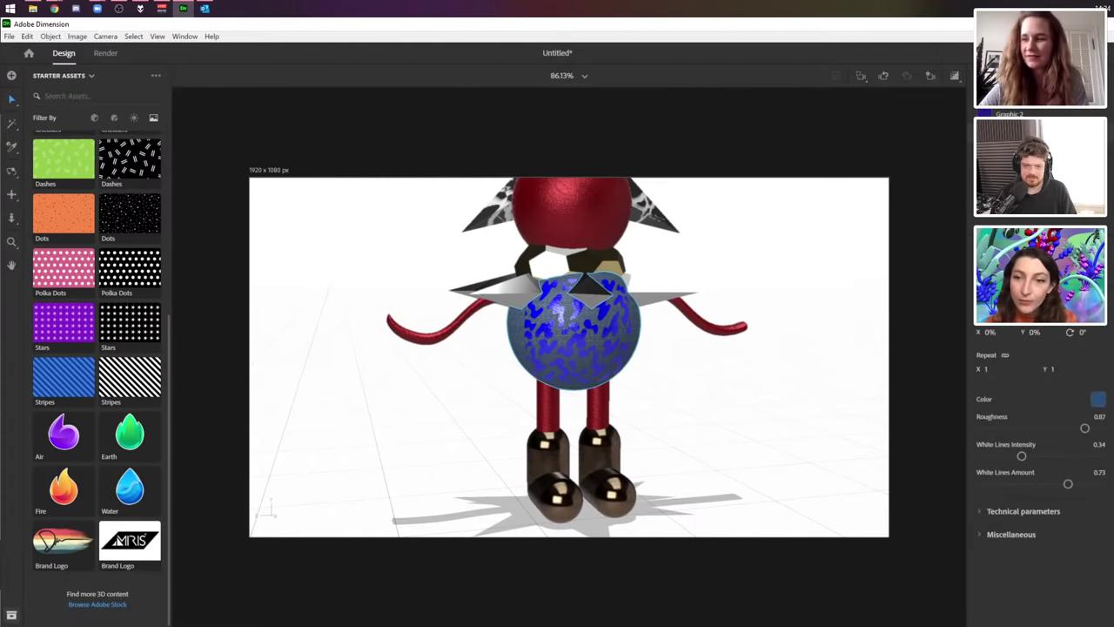
- Set the placement of the body's transparent camouflage graphic to Fill
{"action": "left_click", "coordinate": [1010, 114]}
{"action": "left_click", "coordinate": [1016, 357]}
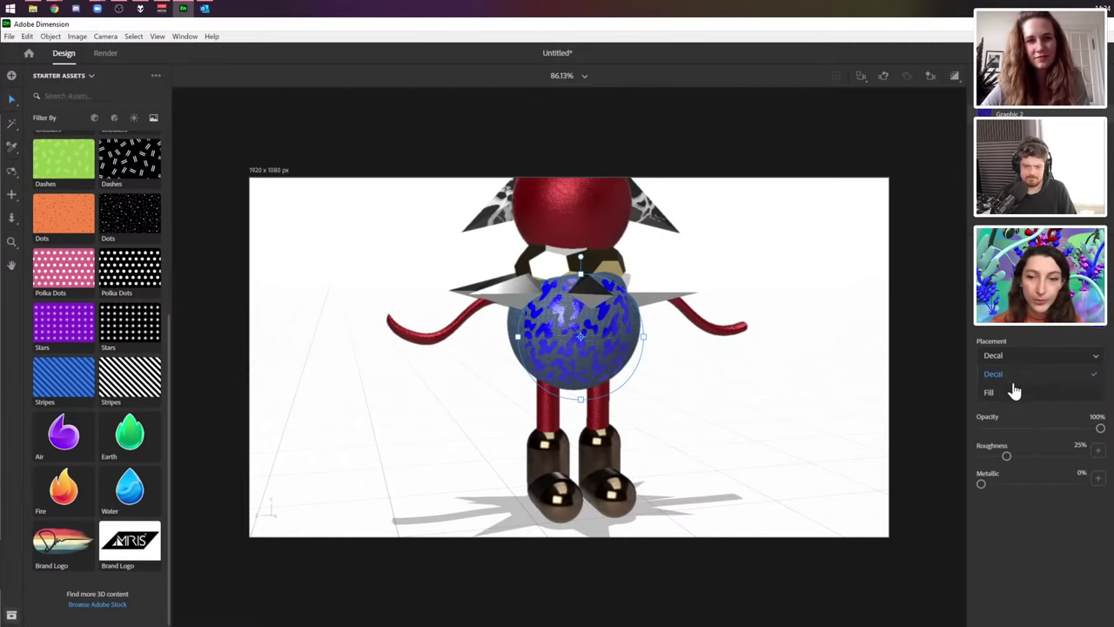
{"action": "left_click", "coordinate": [1013, 390]}
{"action": "mouse_move", "coordinate": [633, 326]}
{"action": "left_mouse_down"}
{"action": "mouse_move", "coordinate": [642, 325]}
{"action": "mouse_move", "coordinate": [633, 327]}
{"action": "left_mouse_up"}
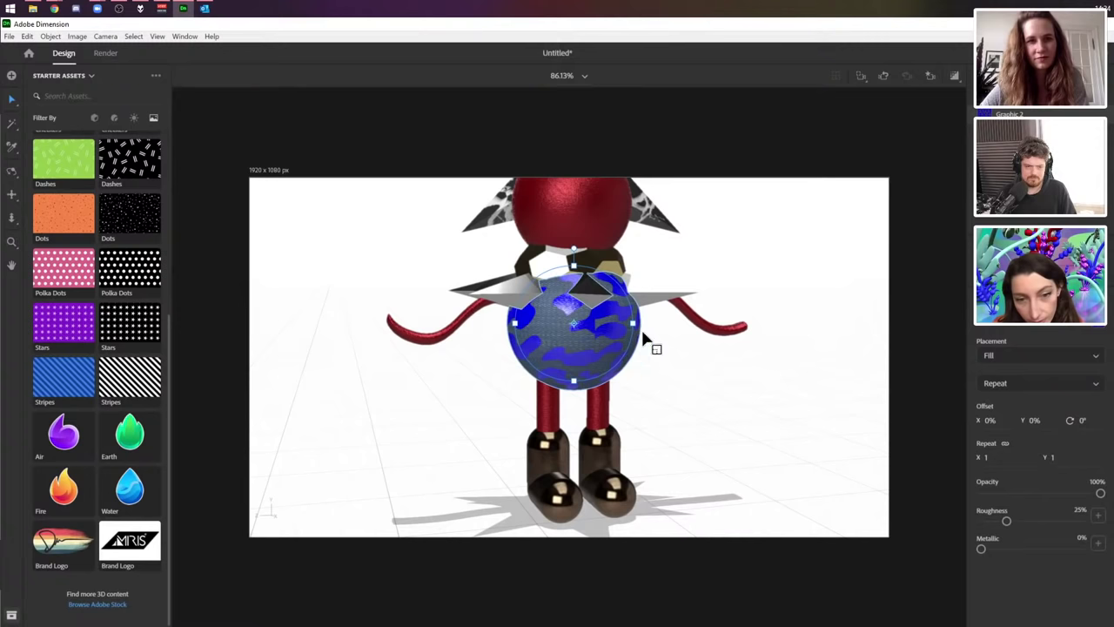
- Try a glossy Substance material and Plastic on the body sphere beneath the graphic, and give it Clean Gold instead
{"action": "left_click", "coordinate": [1002, 135]}
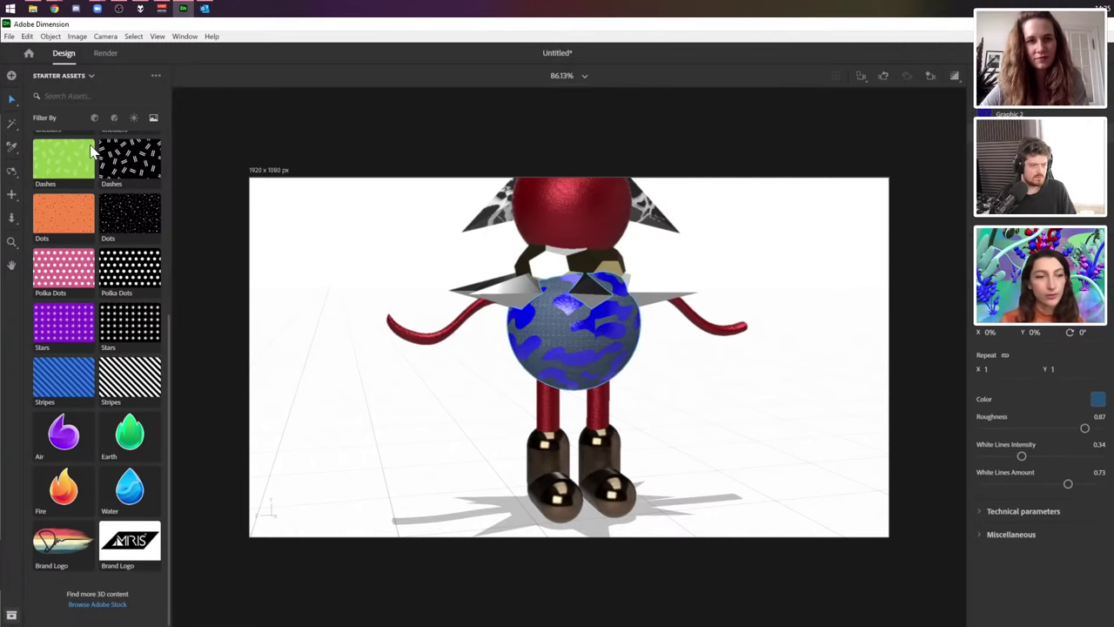
{"action": "left_click", "coordinate": [117, 118]}
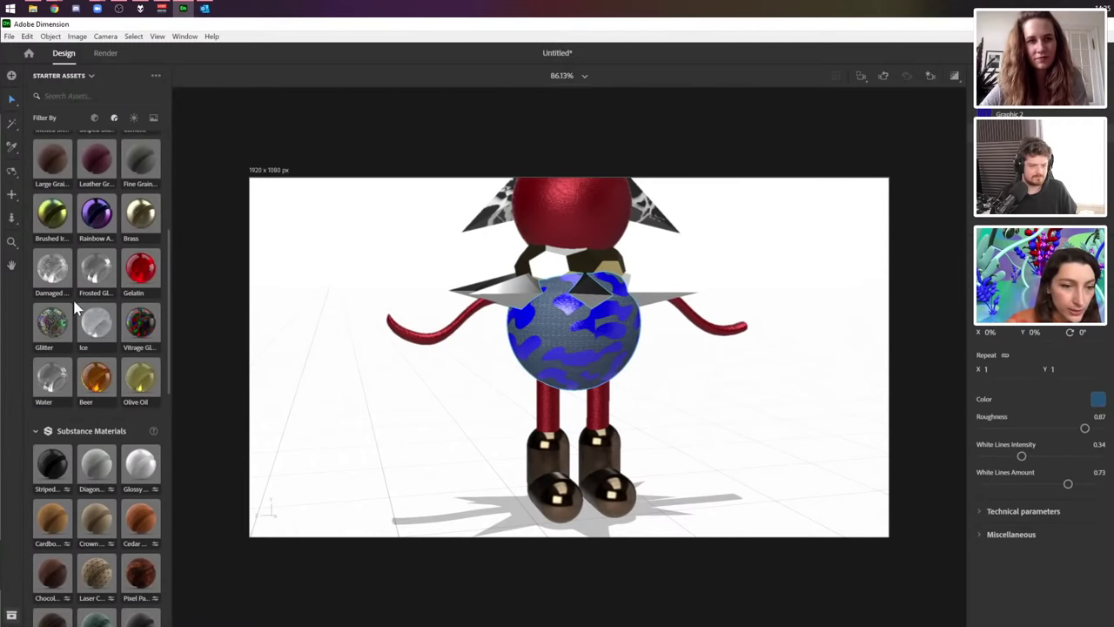
{"action": "left_click", "coordinate": [136, 466]}
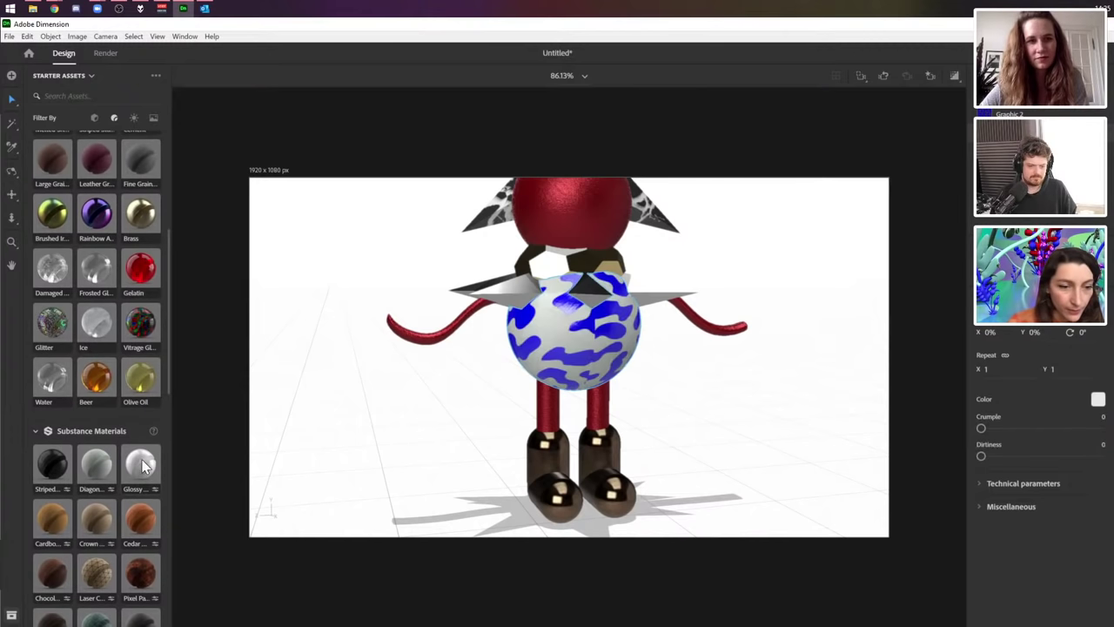
{"action": "scroll", "coordinate": [129, 435], "scroll_direction": "down", "scroll_amount": 3}
{"action": "scroll", "coordinate": [113, 314], "scroll_direction": "up", "scroll_amount": 5}
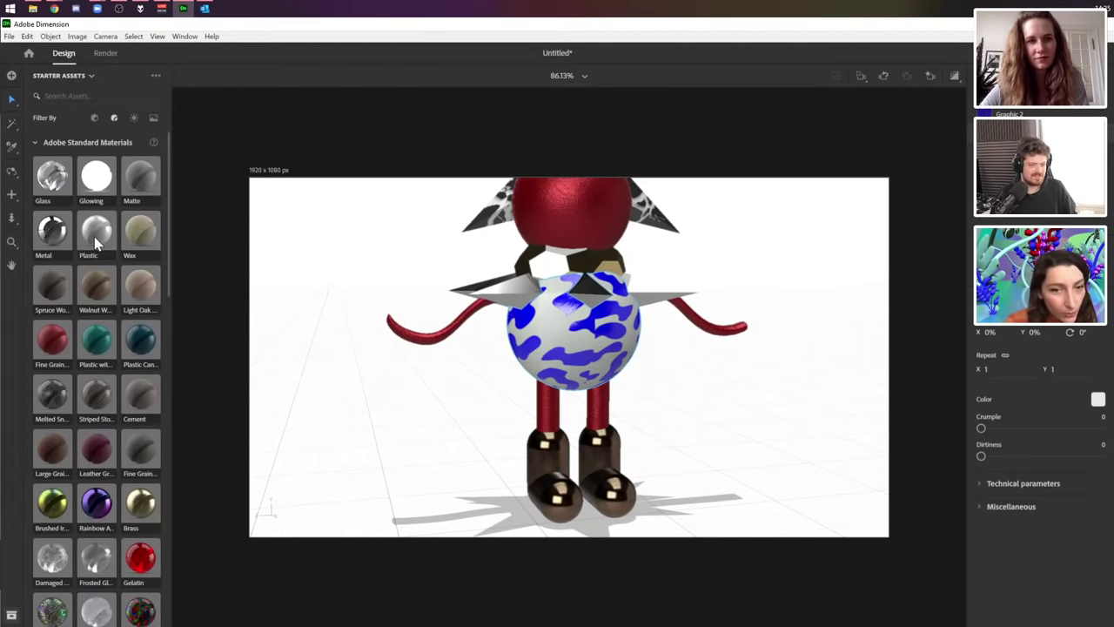
{"action": "right_click_drag", "start_coordinate": [644, 361], "coordinate": [459, 375]}
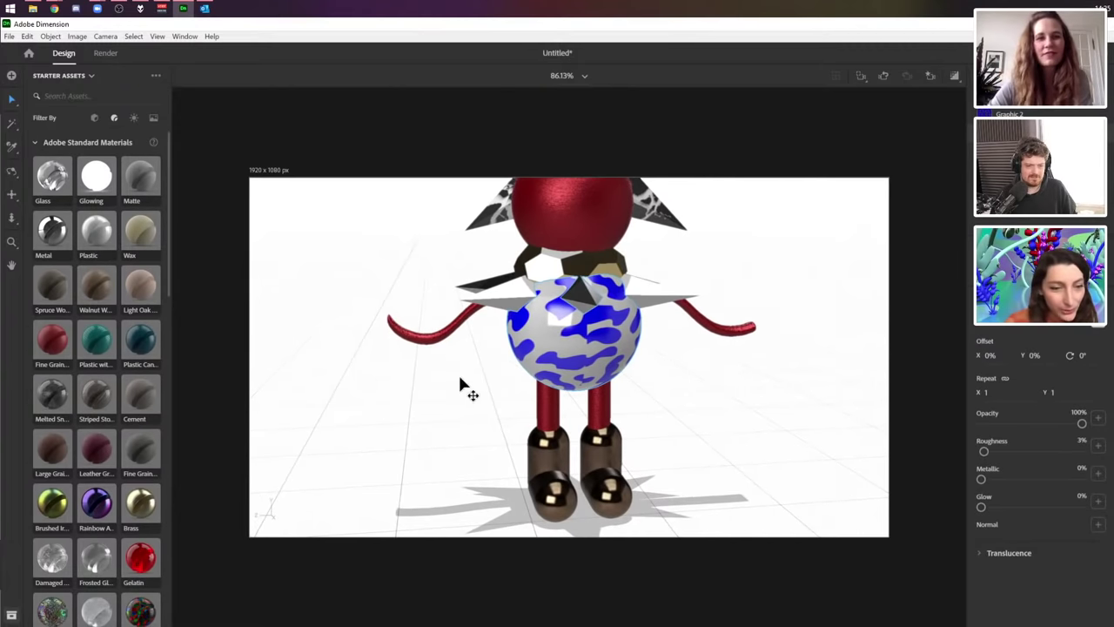
{"action": "scroll", "coordinate": [82, 283], "scroll_direction": "down", "scroll_amount": 1}
{"action": "scroll", "coordinate": [82, 288], "scroll_direction": "down", "scroll_amount": 15}
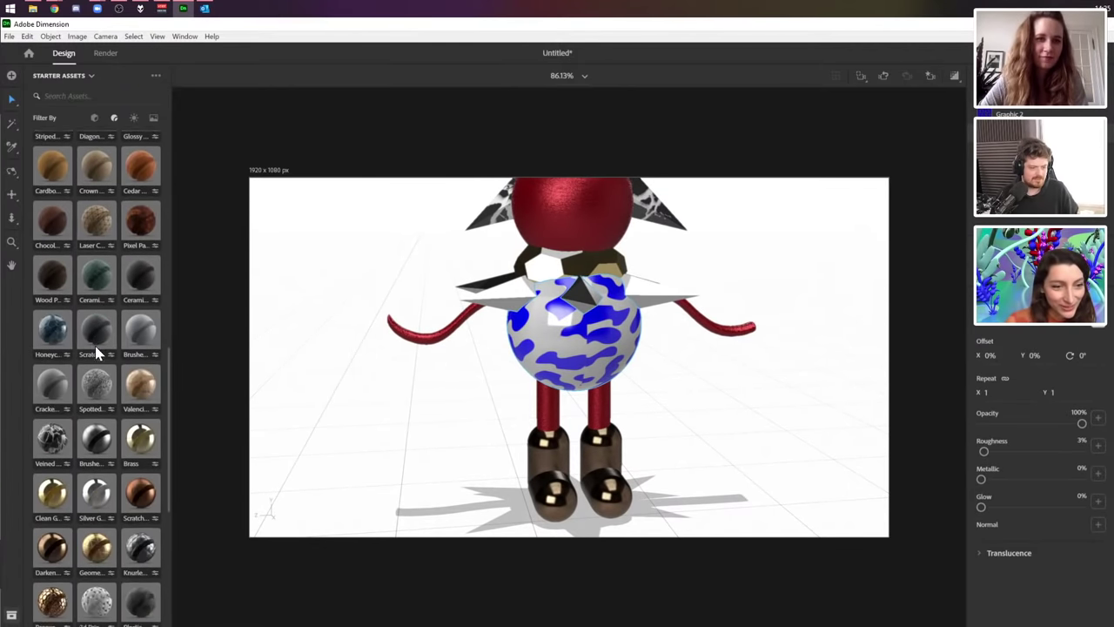
{"action": "left_click", "coordinate": [59, 391]}
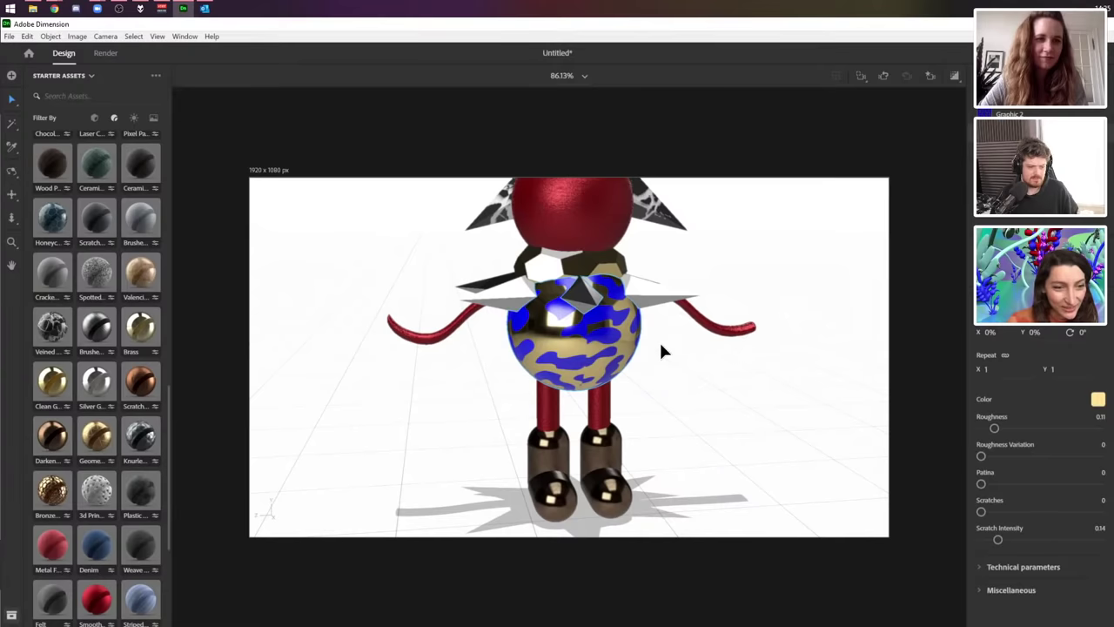
{"action": "mouse_move", "coordinate": [662, 350]}
{"action": "right_mouse_down"}
{"action": "mouse_move", "coordinate": [562, 332]}
{"action": "mouse_move", "coordinate": [337, 329]}
{"action": "mouse_move", "coordinate": [665, 328]}
{"action": "right_mouse_up"}
- Shift the camouflage graphic on the gold body to an offset of about X 2% and Y 39%
{"action": "left_click", "coordinate": [1010, 114]}
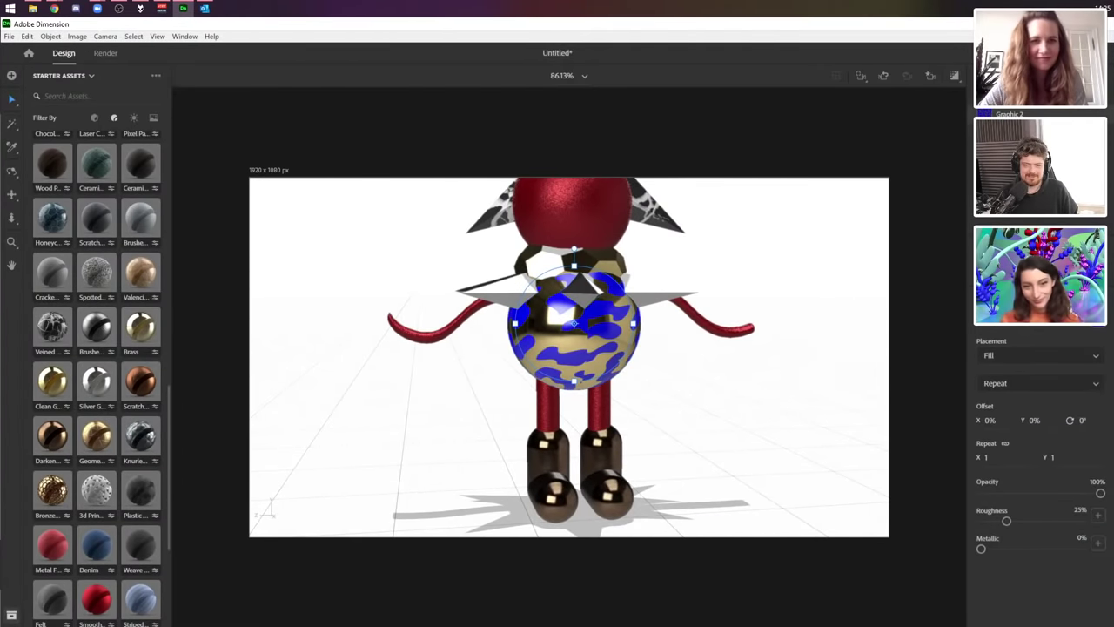
{"action": "left_click_drag", "start_coordinate": [531, 325], "coordinate": [594, 357]}
{"action": "right_click_drag", "start_coordinate": [573, 341], "coordinate": [795, 340]}
{"action": "right_click_drag", "start_coordinate": [481, 328], "coordinate": [552, 331]}
{"action": "left_click_drag", "start_coordinate": [552, 332], "coordinate": [569, 315]}
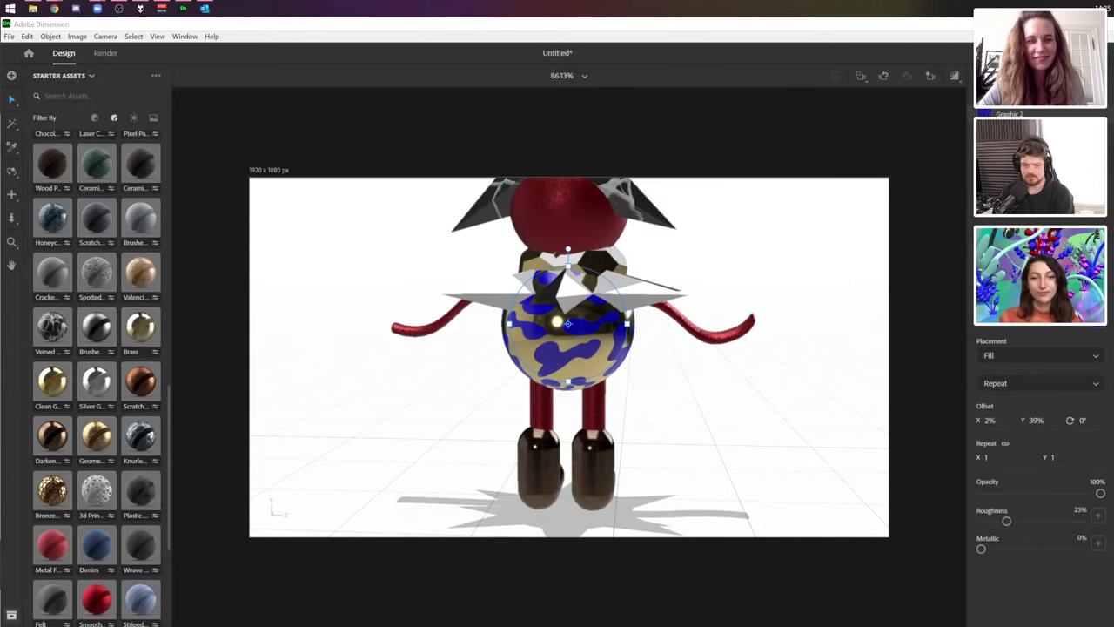
- Try to place the face graphic on the red head sphere
{"action": "left_click_drag", "start_coordinate": [789, 391], "coordinate": [574, 212]}
{"action": "left_click", "coordinate": [653, 363]}
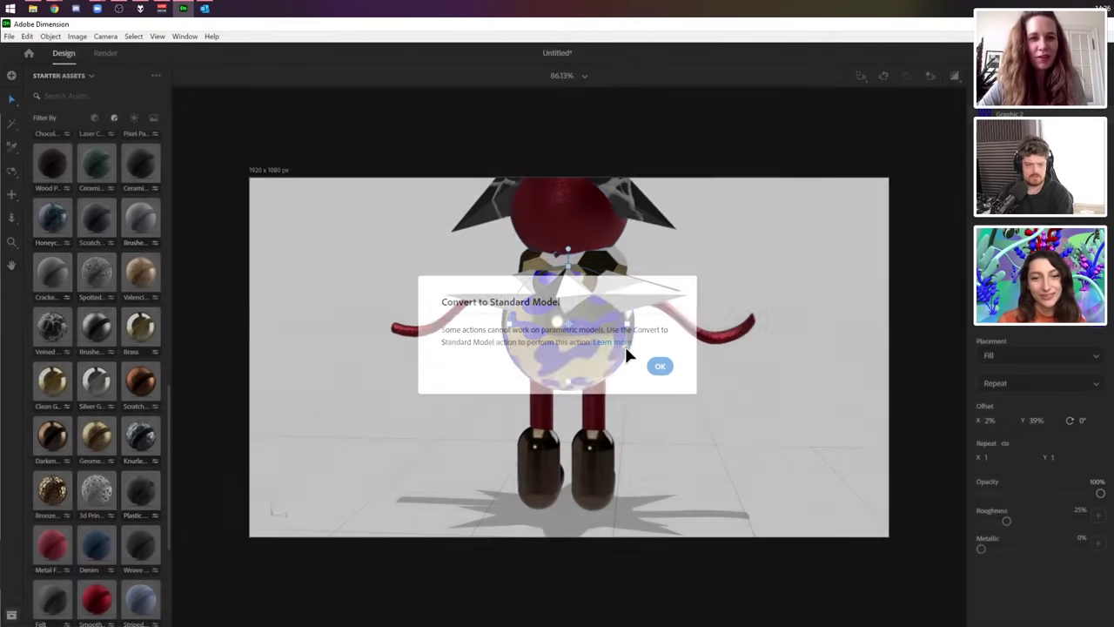
{"action": "left_click", "coordinate": [660, 366]}
- Convert the red head sphere to a standard model
{"action": "left_click", "coordinate": [577, 237]}
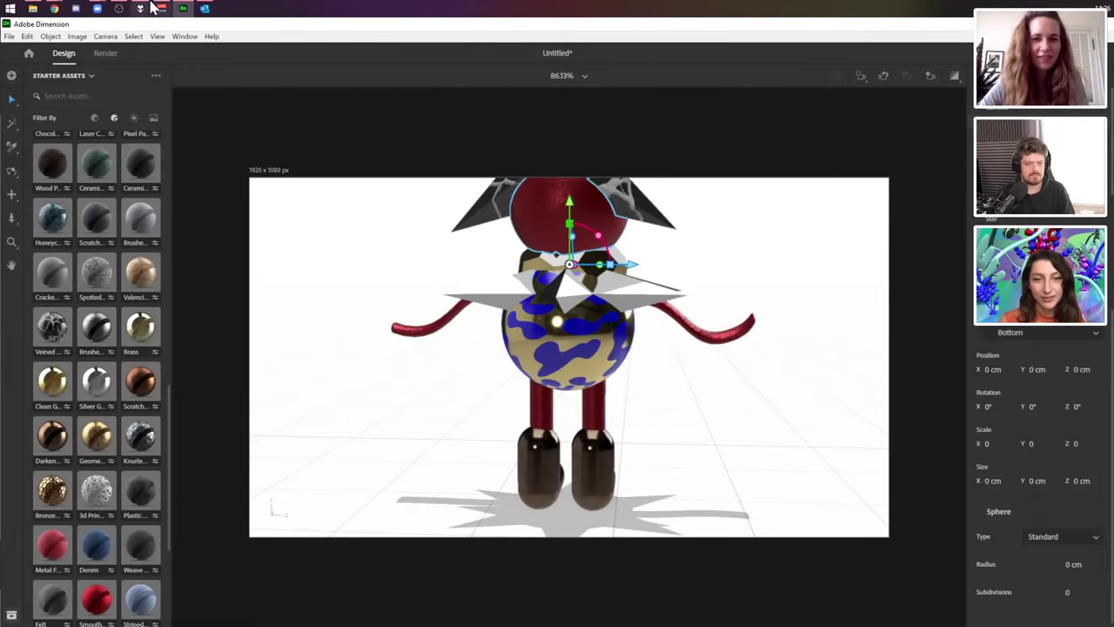
{"action": "left_click", "coordinate": [62, 37]}
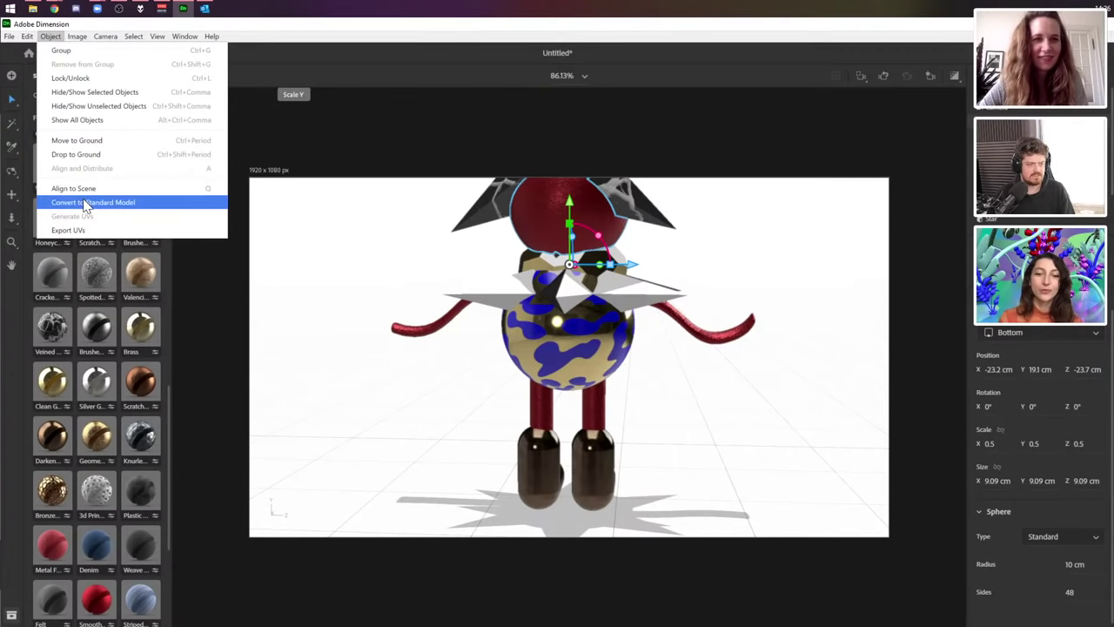
{"action": "left_click", "coordinate": [83, 203]}
- Place the face graphic with eyes, brows and mouth on the front of the red head sphere
{"action": "right_click_drag", "start_coordinate": [703, 341], "coordinate": [165, 344]}
{"action": "middle_click_drag", "start_coordinate": [607, 336], "coordinate": [626, 398]}
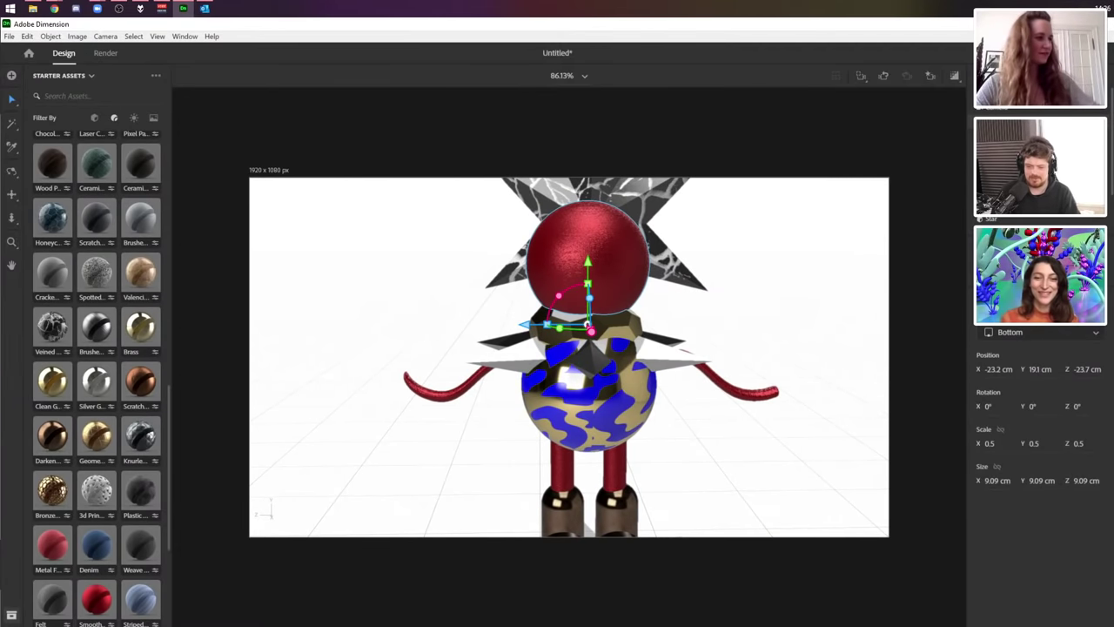
{"action": "left_click_drag", "start_coordinate": [772, 626], "coordinate": [597, 293]}
{"action": "left_click", "coordinate": [825, 355]}
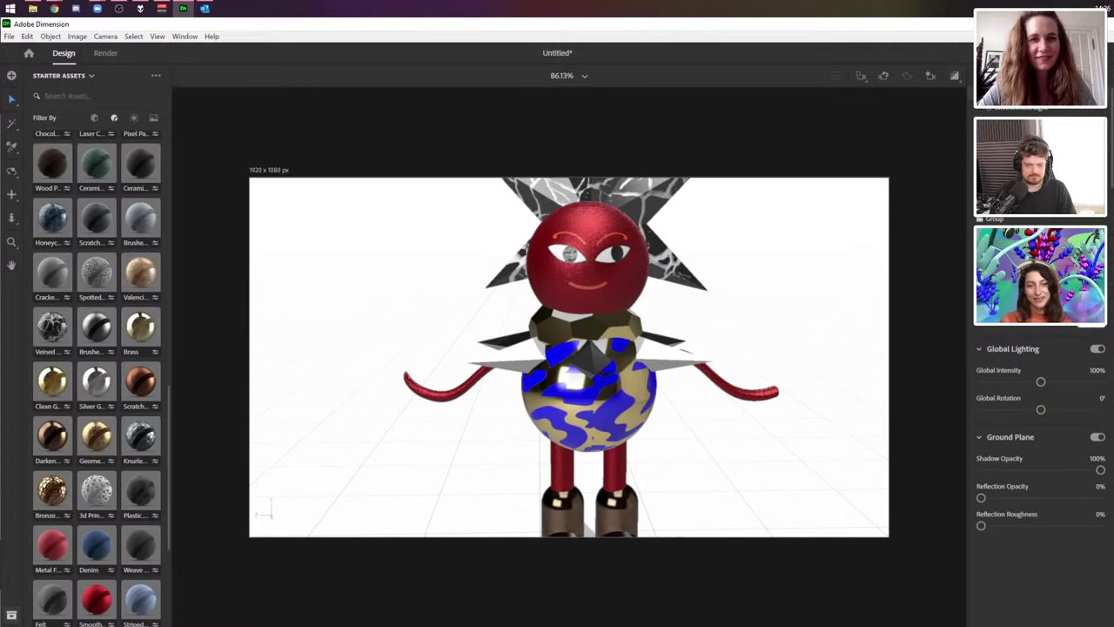
{"action": "right_click_drag", "start_coordinate": [698, 355], "coordinate": [647, 374]}
{"action": "middle_click_drag", "start_coordinate": [646, 375], "coordinate": [692, 320]}
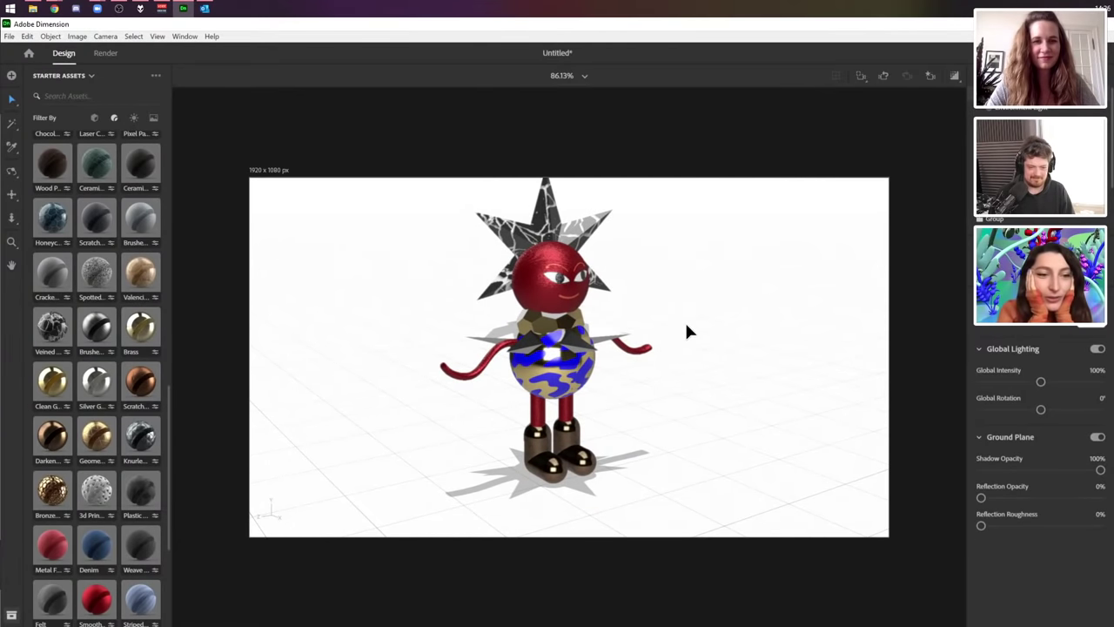
- Look through the starter models for a shape suitable as the figure's hands
{"action": "left_click", "coordinate": [636, 357]}
{"action": "left_click", "coordinate": [312, 328]}
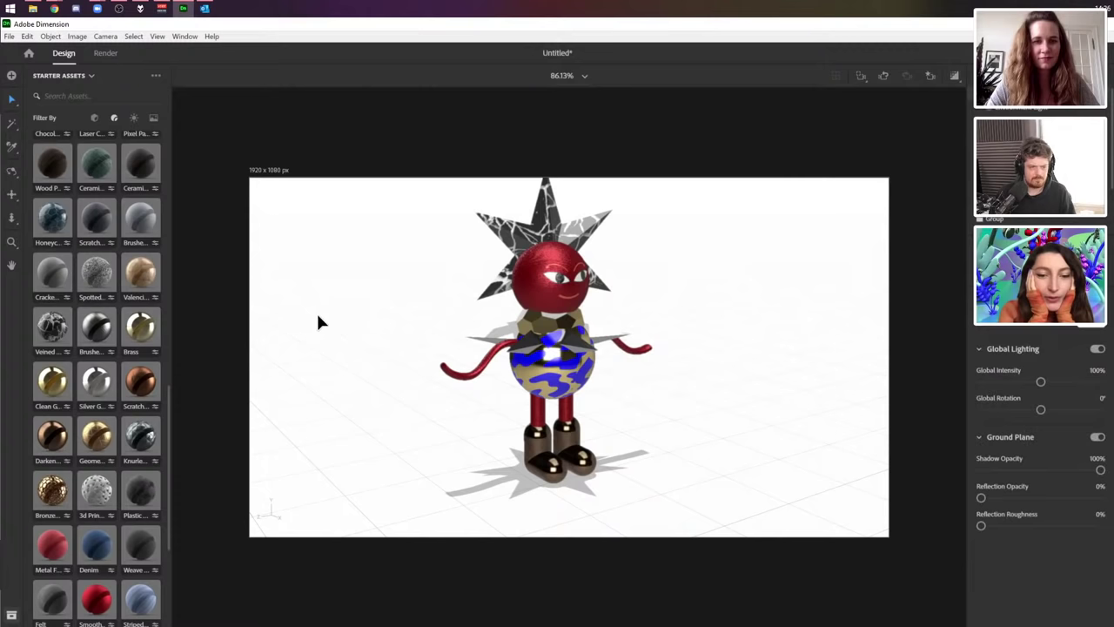
{"action": "left_click", "coordinate": [93, 118]}
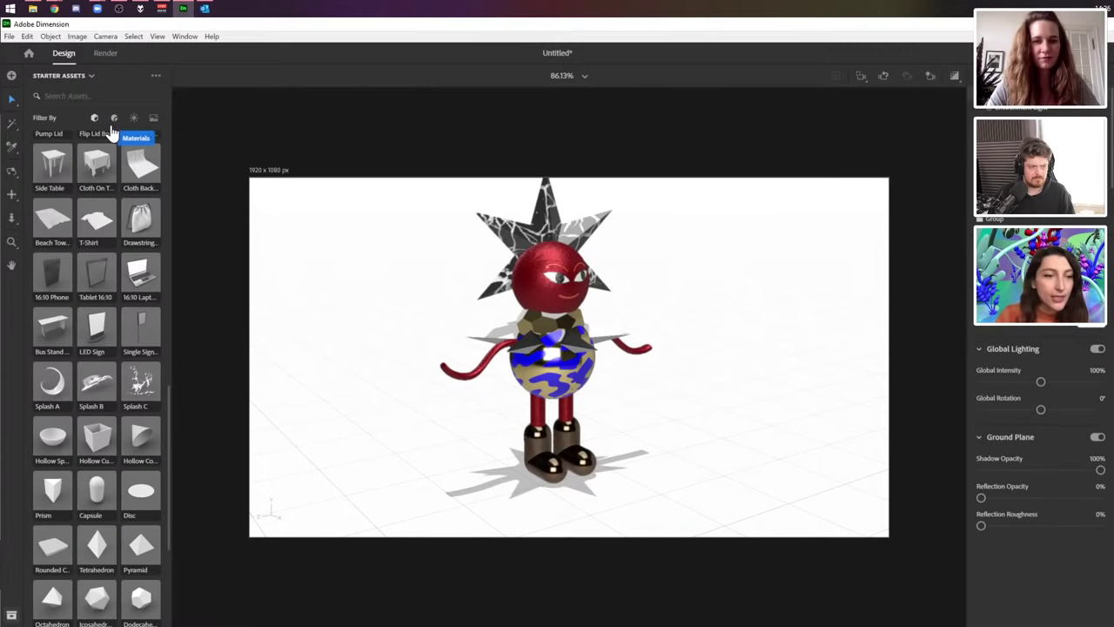
{"action": "scroll", "coordinate": [137, 233], "scroll_direction": "down", "scroll_amount": 3}
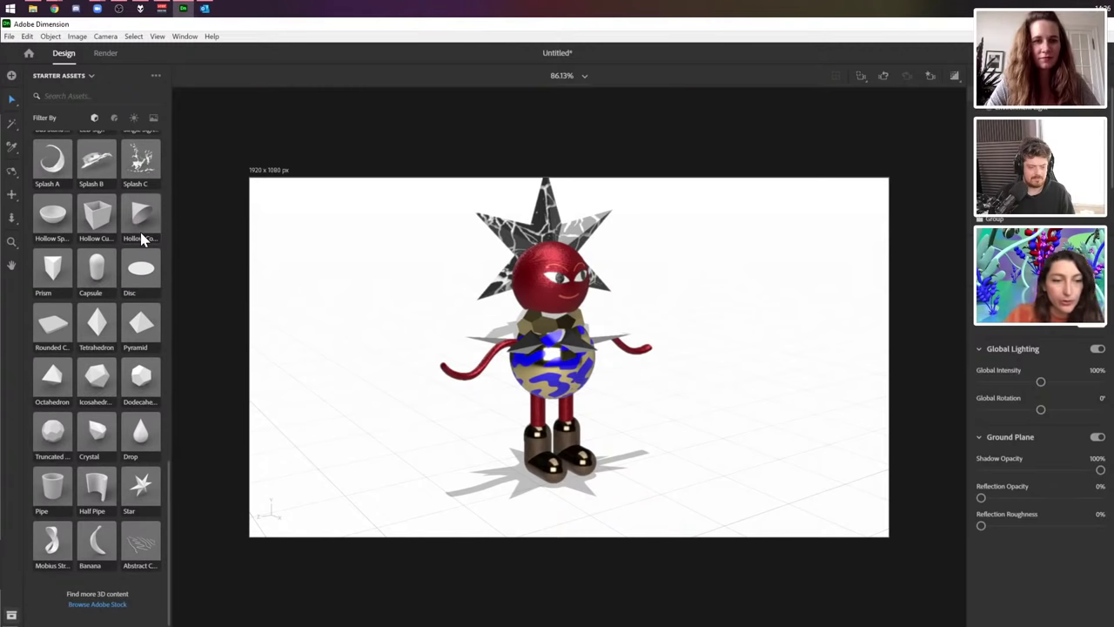
{"action": "scroll", "coordinate": [135, 269], "scroll_direction": "up", "scroll_amount": 5}
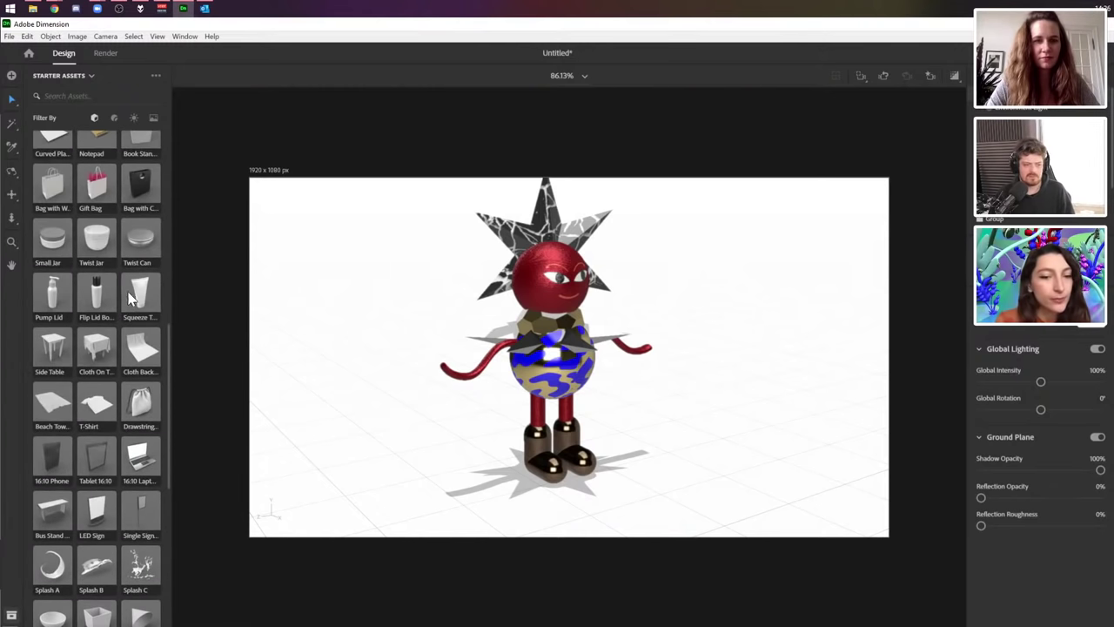
{"action": "scroll", "coordinate": [119, 297], "scroll_direction": "up", "scroll_amount": 7}
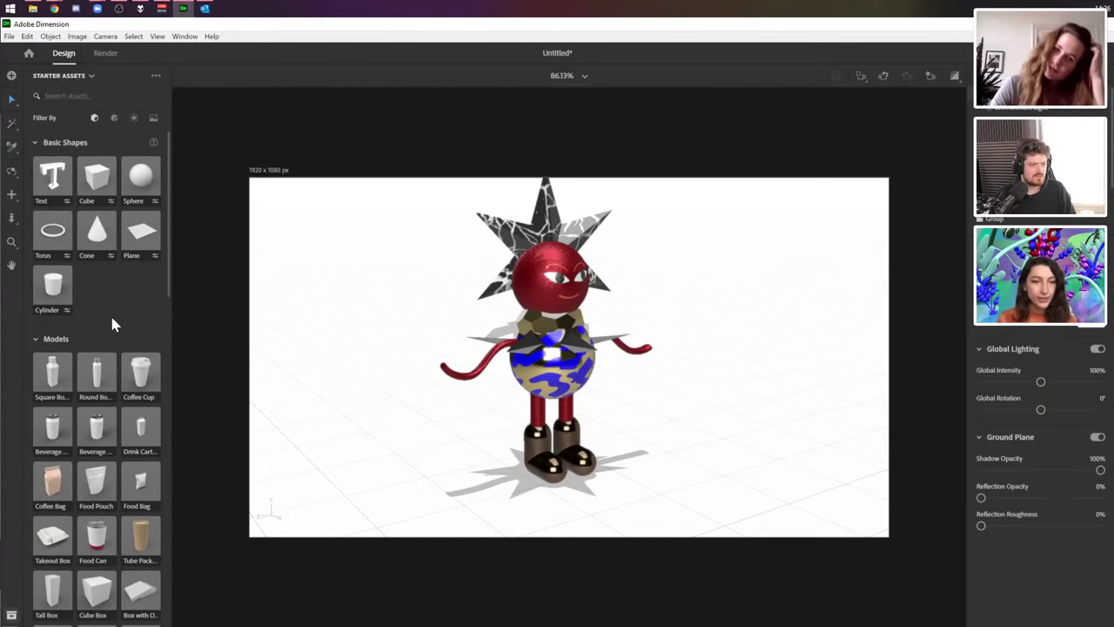
{"action": "scroll", "coordinate": [110, 313], "scroll_direction": "down", "scroll_amount": 3}
{"action": "scroll", "coordinate": [109, 324], "scroll_direction": "down", "scroll_amount": 9}
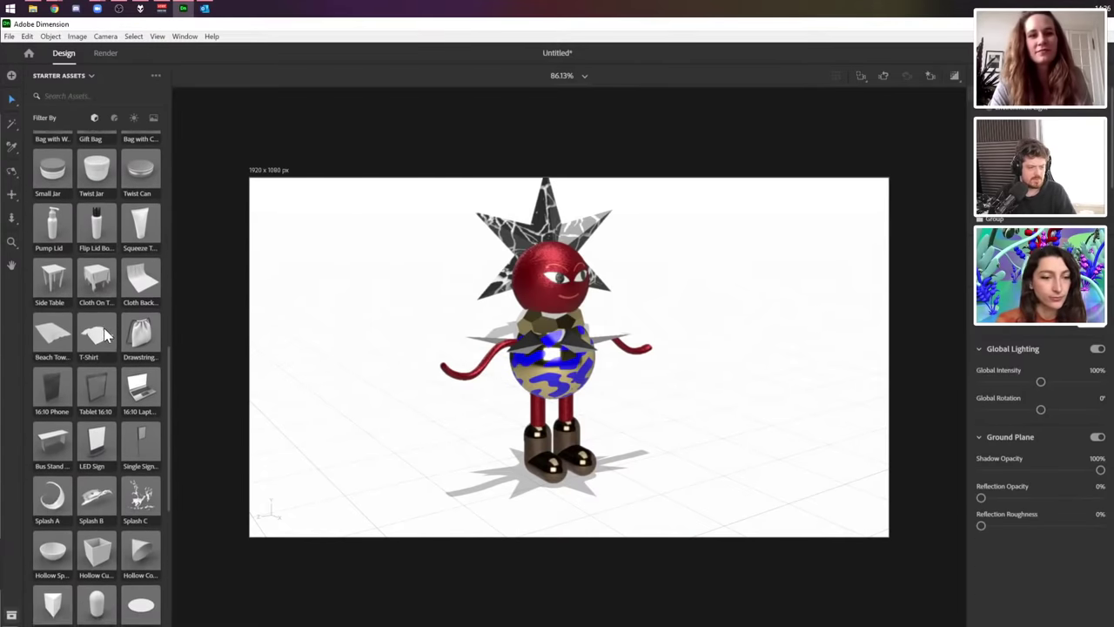
{"action": "left_click_drag", "start_coordinate": [147, 389], "coordinate": [763, 485]}
{"action": "right_click_drag", "start_coordinate": [704, 456], "coordinate": [731, 478]}
{"action": "left_click", "coordinate": [712, 451]}
{"action": "key", "text": "Delete"}
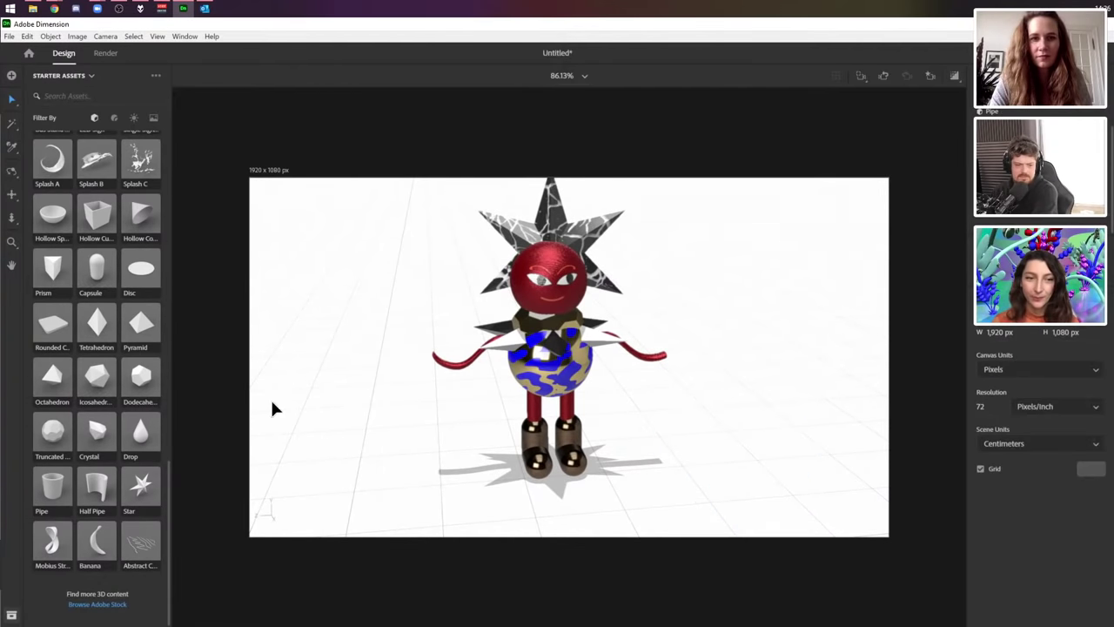
- Add a Crystal model, scale it to about 0.2 and place it at the end of the figure's right arm
{"action": "left_click_drag", "start_coordinate": [111, 433], "coordinate": [728, 296]}
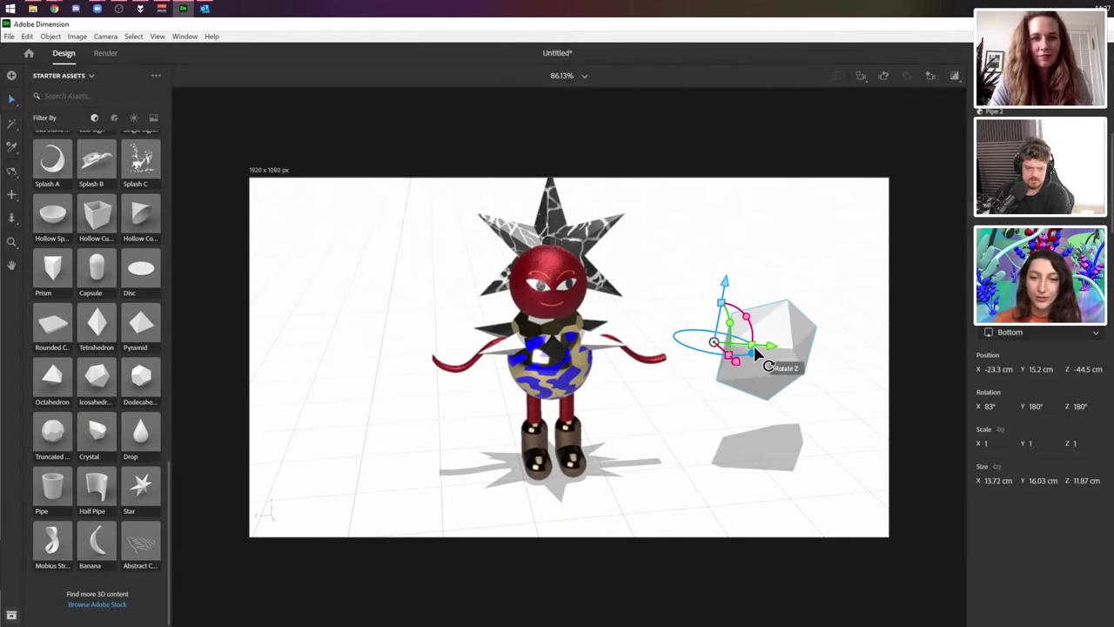
{"action": "left_click_drag", "start_coordinate": [755, 357], "coordinate": [415, 373]}
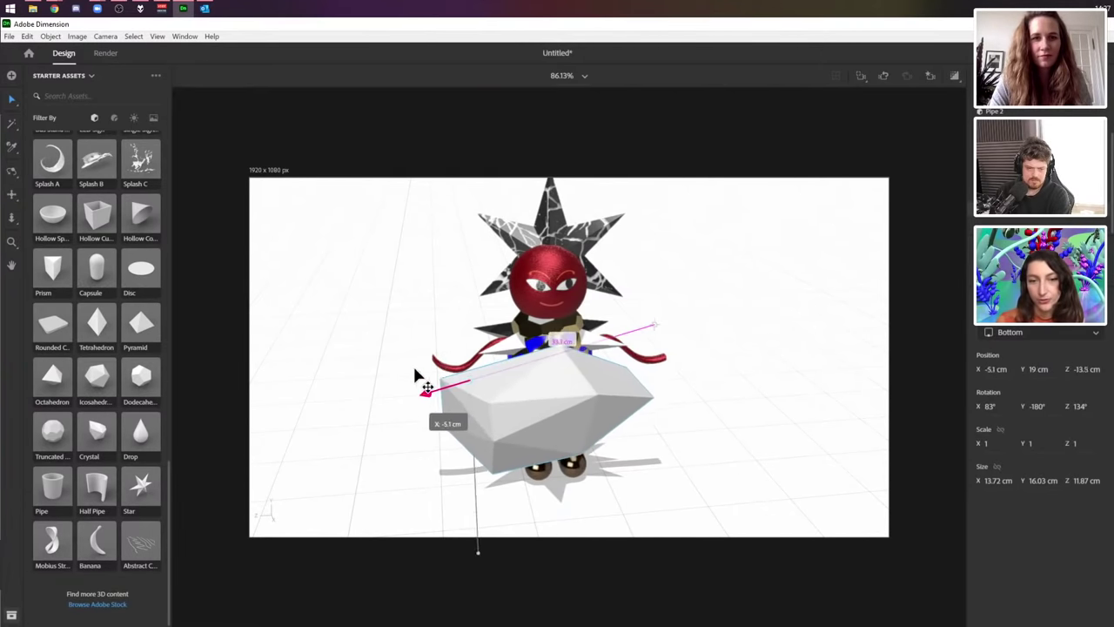
{"action": "left_click_drag", "start_coordinate": [519, 399], "coordinate": [350, 283]}
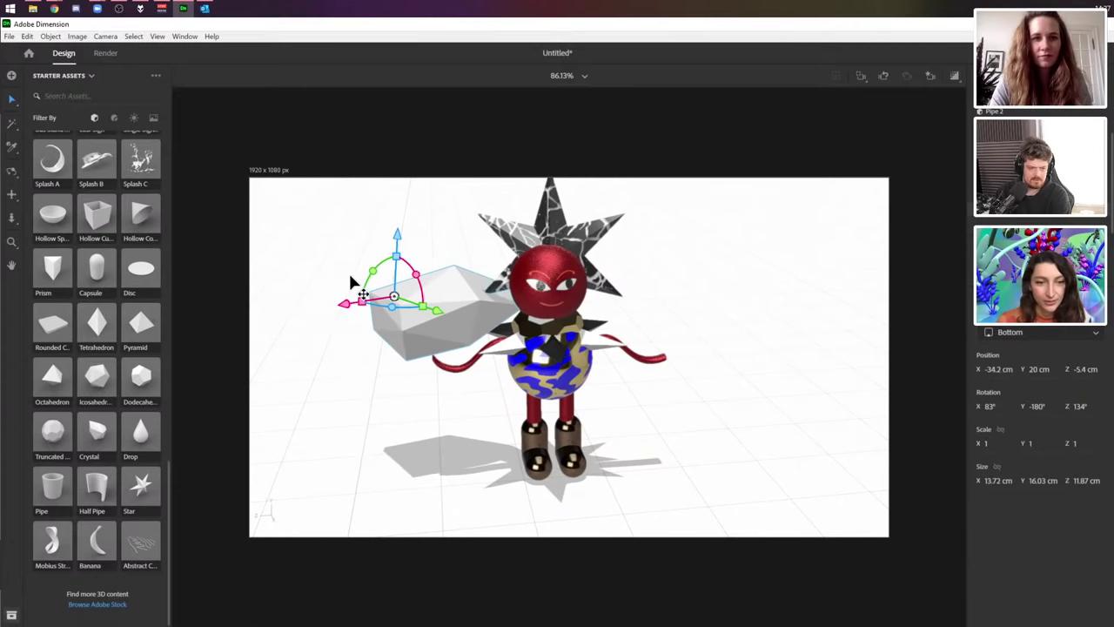
{"action": "right_click_drag", "start_coordinate": [350, 273], "coordinate": [428, 366]}
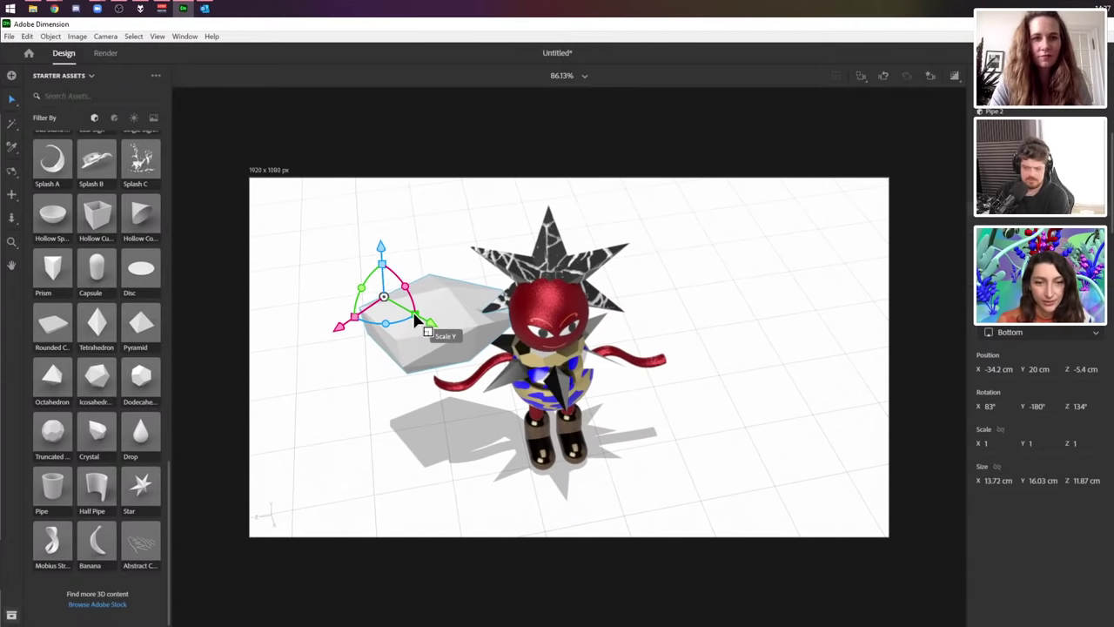
{"action": "left_click_drag", "start_coordinate": [415, 314], "coordinate": [444, 390], "text": "shift"}
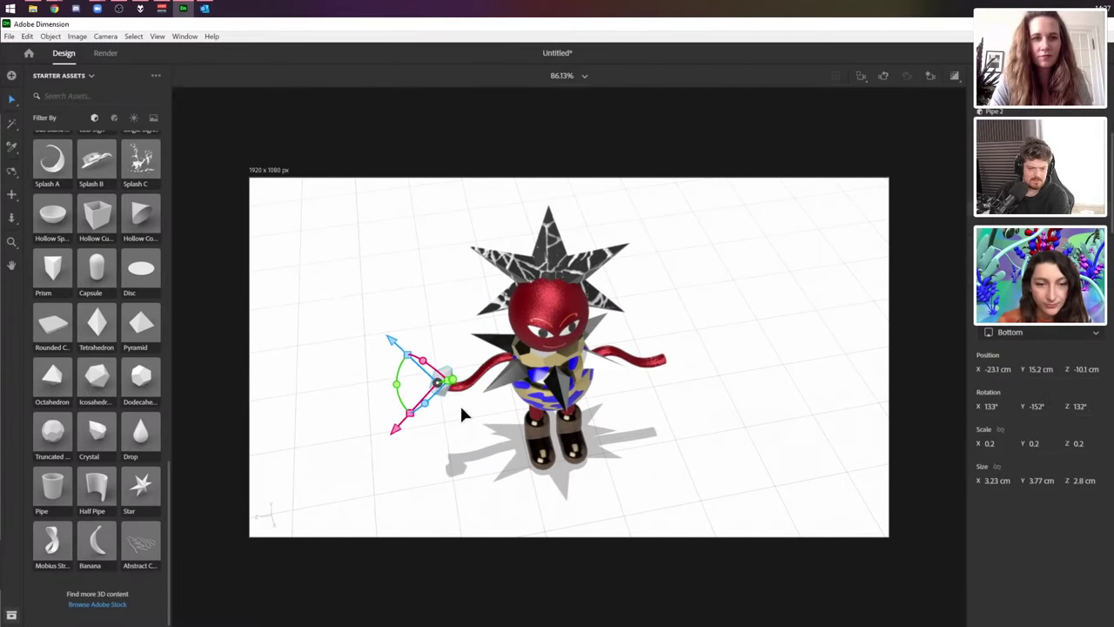
- Rotate the crystal at the right arm's tip to about X 51°, Y -158°, Z -159°
{"action": "right_click_drag", "start_coordinate": [463, 415], "coordinate": [578, 310]}
{"action": "scroll", "coordinate": [479, 437], "scroll_direction": "up", "scroll_amount": 5}
{"action": "middle_click_drag", "start_coordinate": [480, 438], "coordinate": [667, 313]}
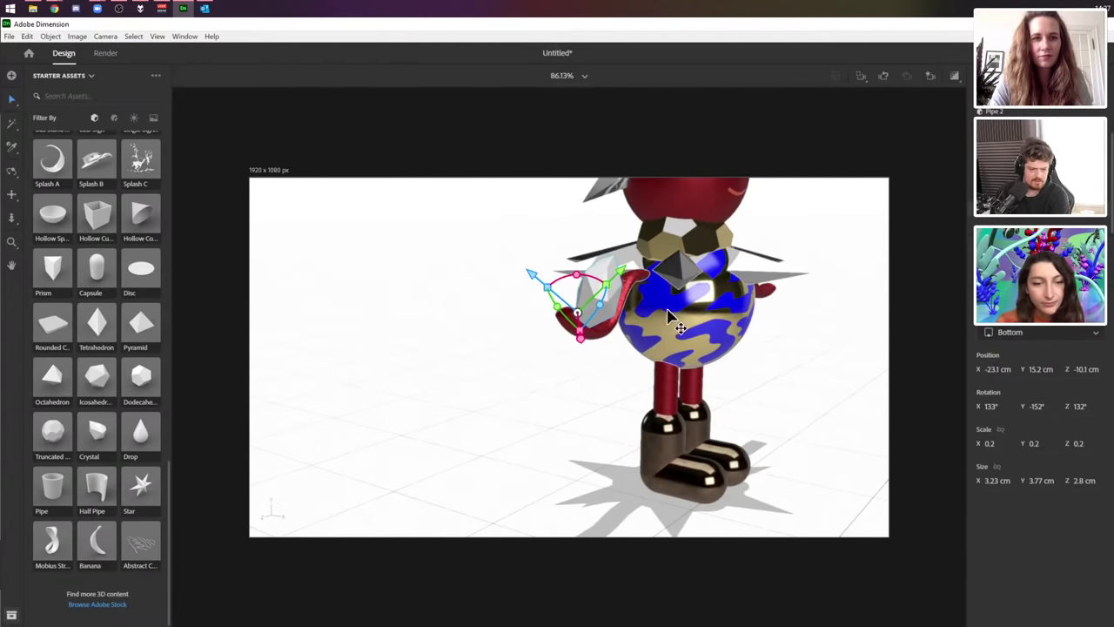
{"action": "scroll", "coordinate": [670, 320], "scroll_direction": "up", "scroll_amount": 5}
{"action": "right_click_drag", "start_coordinate": [672, 326], "coordinate": [667, 375]}
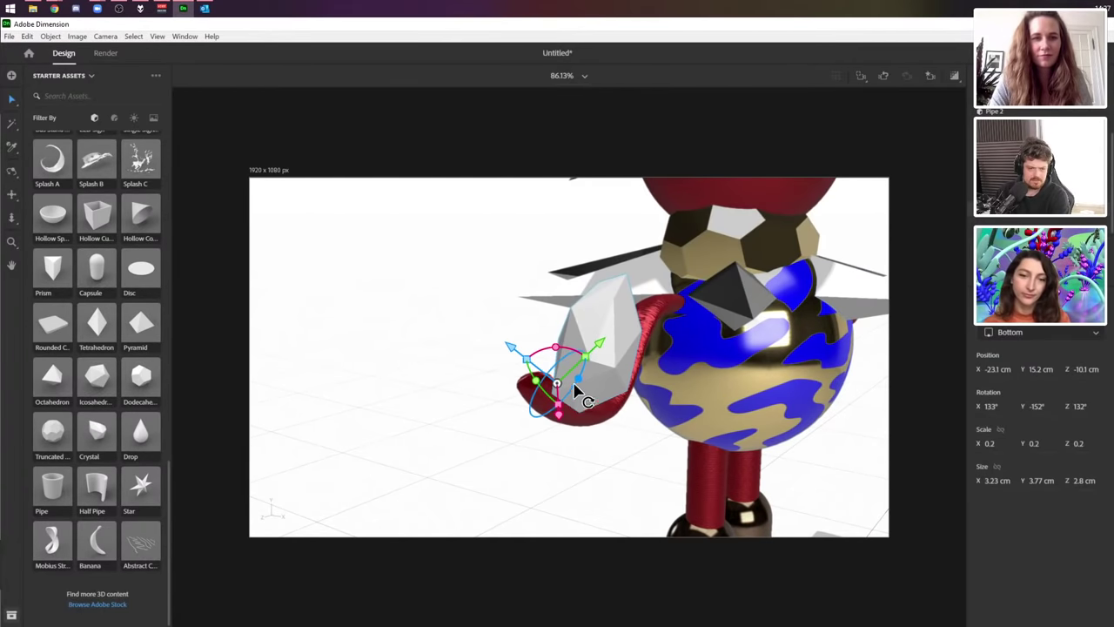
{"action": "left_click_drag", "start_coordinate": [575, 390], "coordinate": [606, 366]}
{"action": "right_click_drag", "start_coordinate": [607, 370], "coordinate": [712, 454]}
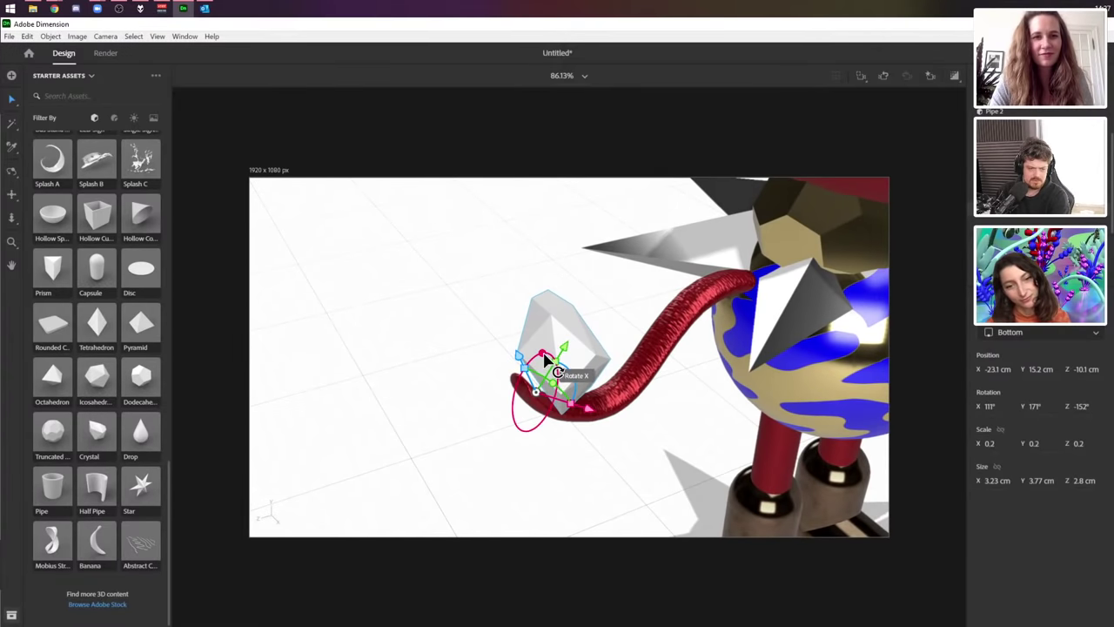
{"action": "left_click_drag", "start_coordinate": [545, 360], "coordinate": [538, 448]}
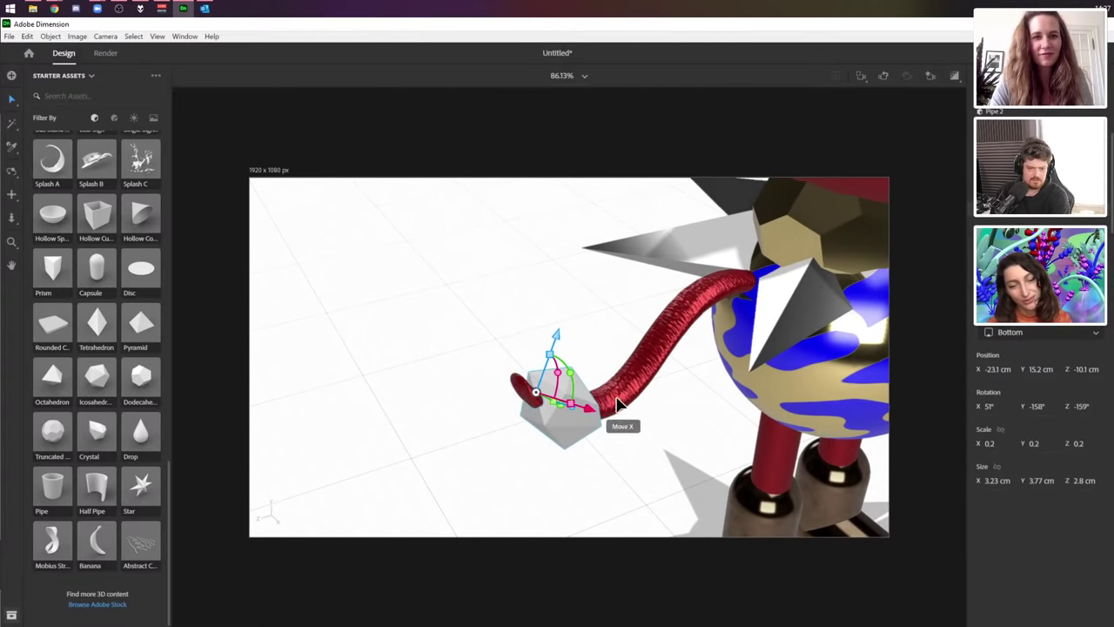
- Enlarge the right-hand crystal to a scale of about 0.3 and turn it to about Z 103°
{"action": "right_click_drag", "start_coordinate": [617, 404], "coordinate": [525, 431]}
{"action": "left_click_drag", "start_coordinate": [548, 413], "coordinate": [466, 374]}
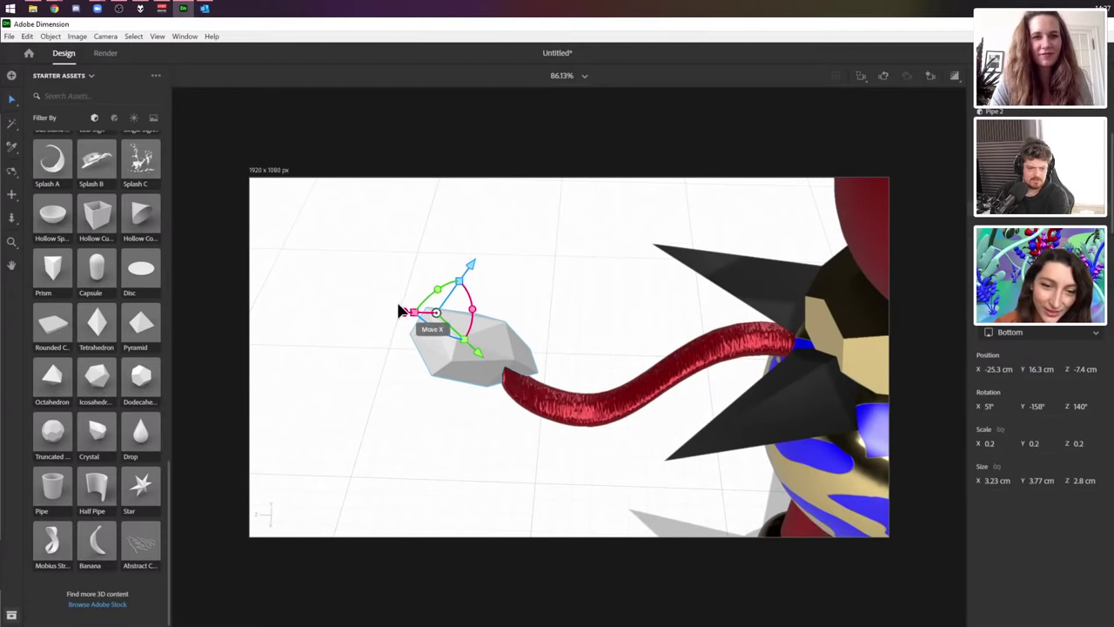
{"action": "left_click_drag", "start_coordinate": [403, 311], "coordinate": [417, 312]}
{"action": "left_click_drag", "start_coordinate": [488, 276], "coordinate": [470, 306]}
{"action": "mouse_move", "coordinate": [448, 356]}
{"action": "left_mouse_down"}
{"action": "mouse_move", "coordinate": [416, 343]}
{"action": "mouse_move", "coordinate": [448, 370]}
{"action": "left_mouse_up"}
{"action": "right_click_drag", "start_coordinate": [521, 450], "coordinate": [567, 596]}
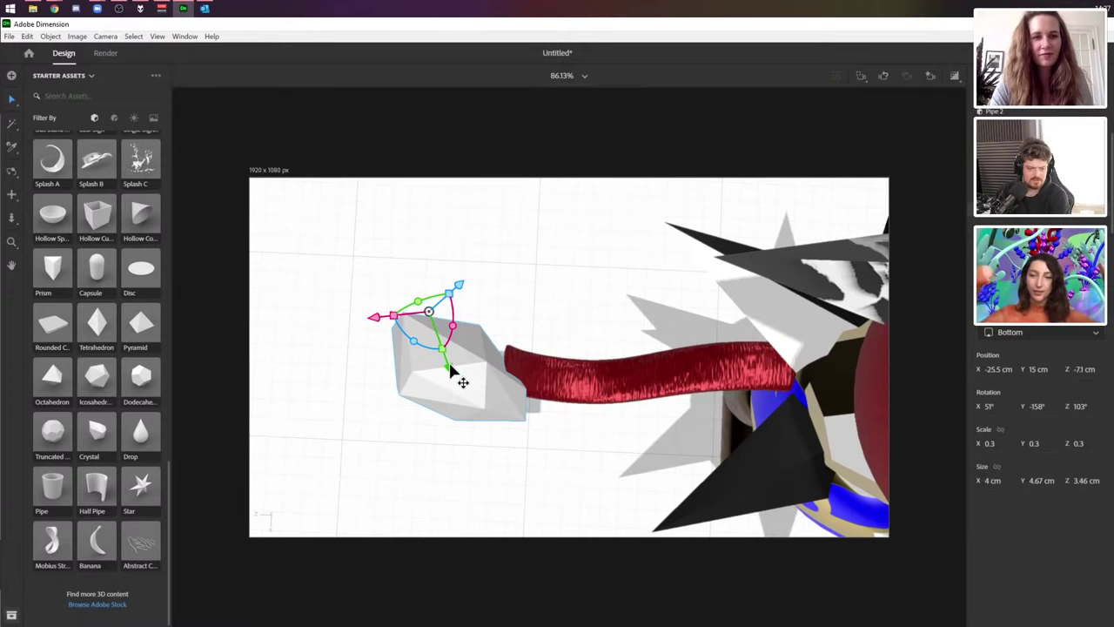
- Fit the crystal against the tip of the right arm at about X -26.1 cm, Y 15.4 cm, Z -7.6 cm
{"action": "left_click_drag", "start_coordinate": [451, 373], "coordinate": [426, 309]}
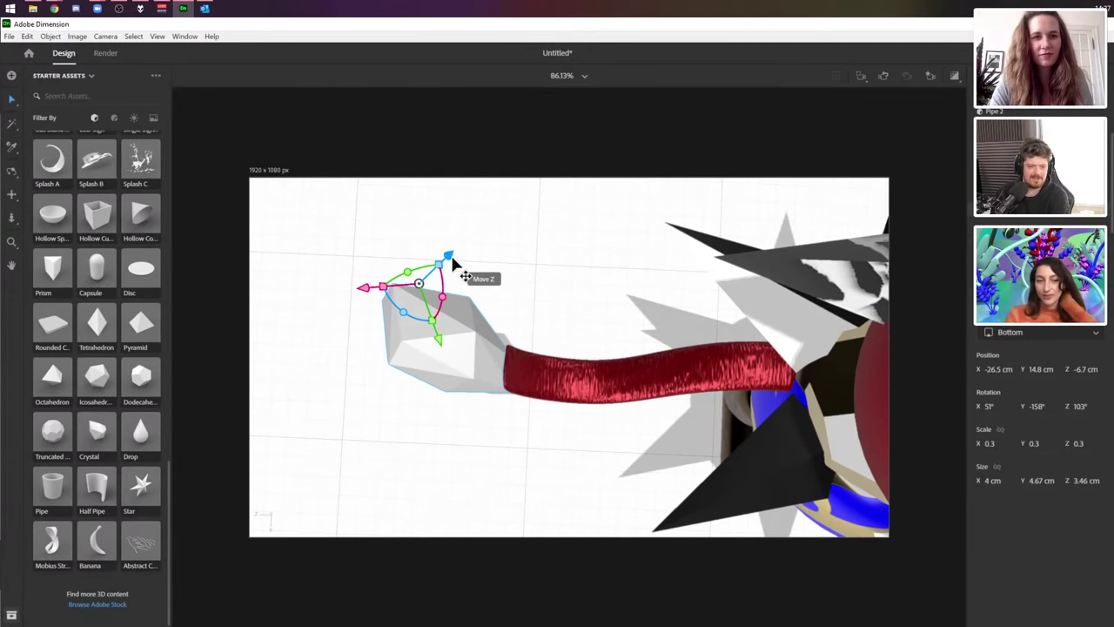
{"action": "left_click_drag", "start_coordinate": [453, 263], "coordinate": [466, 254]}
{"action": "left_click_drag", "start_coordinate": [386, 266], "coordinate": [394, 296]}
{"action": "left_click_drag", "start_coordinate": [437, 327], "coordinate": [451, 355]}
{"action": "left_click_drag", "start_coordinate": [356, 284], "coordinate": [380, 298]}
{"action": "middle_click_drag", "start_coordinate": [516, 470], "coordinate": [541, 300]}
{"action": "left_click_drag", "start_coordinate": [453, 305], "coordinate": [434, 331]}
{"action": "left_click_drag", "start_coordinate": [437, 390], "coordinate": [406, 380]}
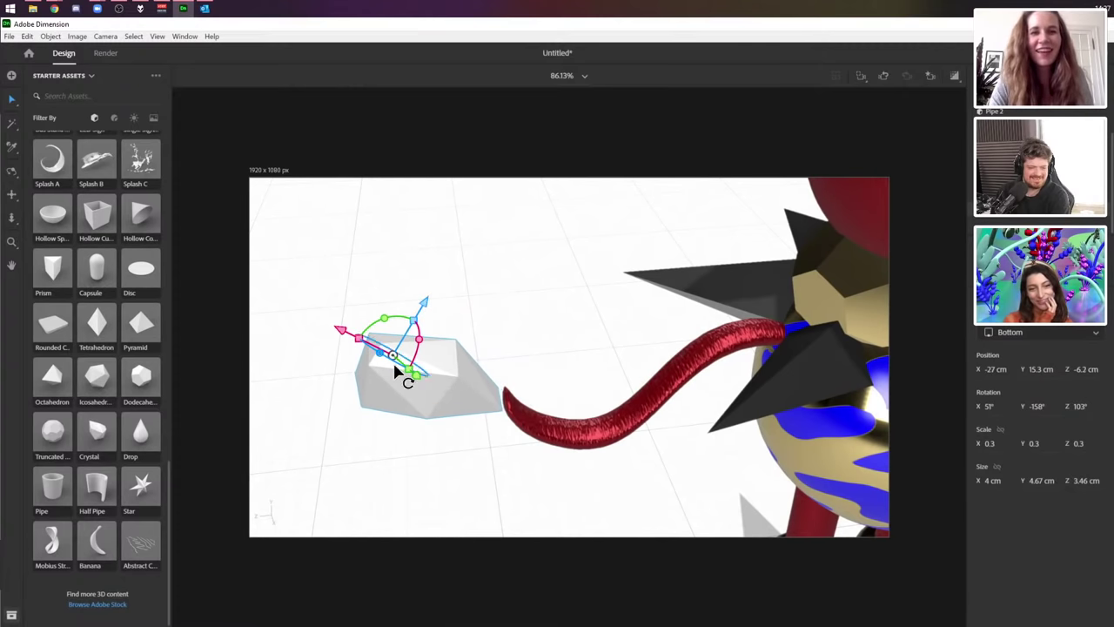
{"action": "left_click_drag", "start_coordinate": [366, 332], "coordinate": [373, 346]}
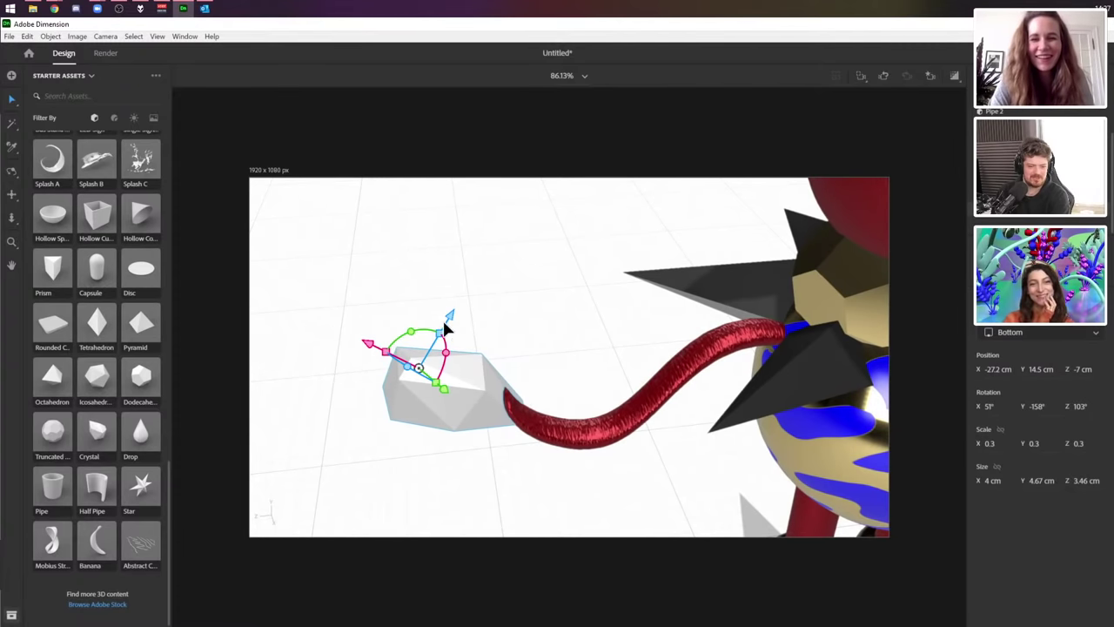
{"action": "left_click_drag", "start_coordinate": [453, 323], "coordinate": [463, 319]}
{"action": "mouse_move", "coordinate": [461, 378]}
{"action": "left_mouse_down"}
{"action": "mouse_move", "coordinate": [457, 387]}
{"action": "mouse_move", "coordinate": [474, 392]}
{"action": "mouse_move", "coordinate": [477, 374]}
{"action": "left_mouse_up"}
{"action": "left_click_drag", "start_coordinate": [396, 343], "coordinate": [381, 336]}
{"action": "right_click_drag", "start_coordinate": [533, 452], "coordinate": [550, 389]}
{"action": "scroll", "coordinate": [537, 381], "scroll_direction": "down", "scroll_amount": 8}
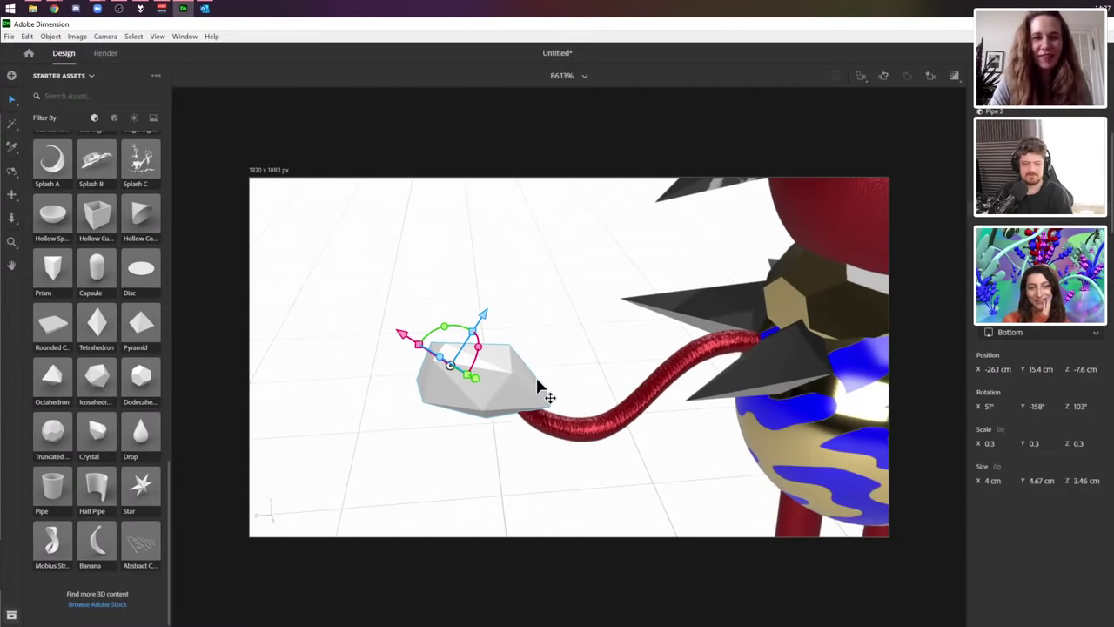
{"action": "scroll", "coordinate": [552, 386], "scroll_direction": "down", "scroll_amount": 5}
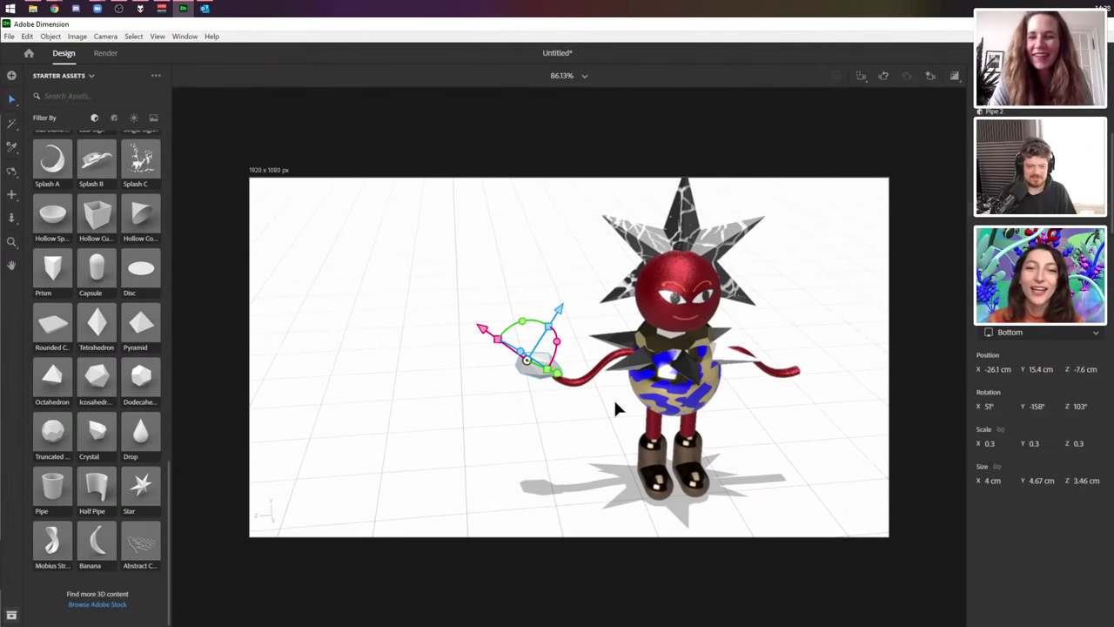
- Apply the red Smooth Silk material to the crystal on the figure's right arm
{"action": "right_click_drag", "start_coordinate": [613, 398], "coordinate": [588, 423]}
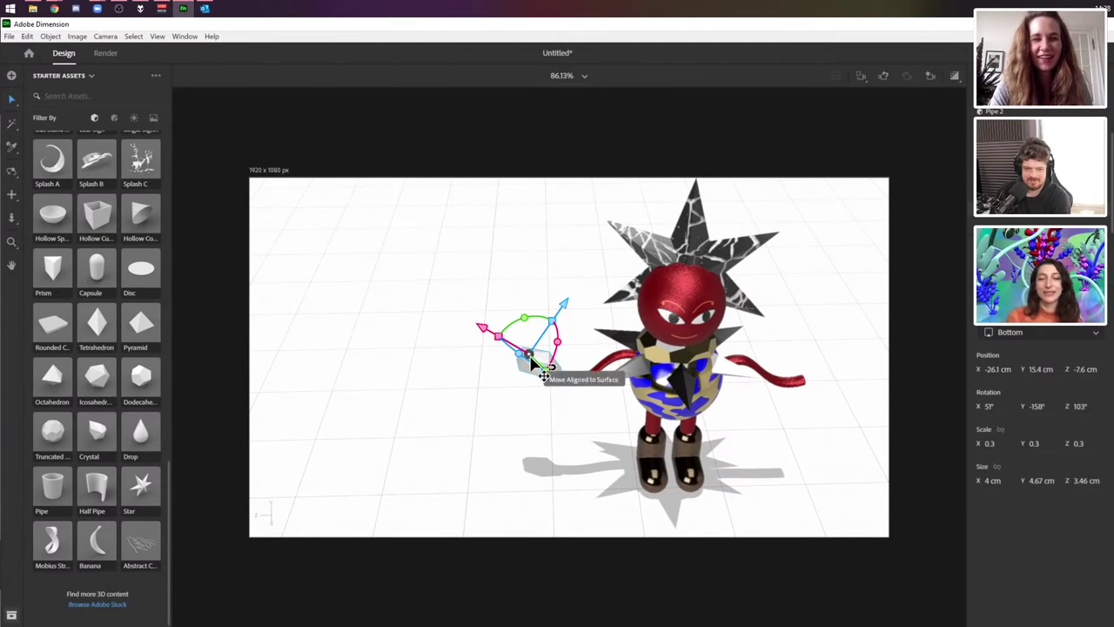
{"action": "left_click", "coordinate": [114, 120]}
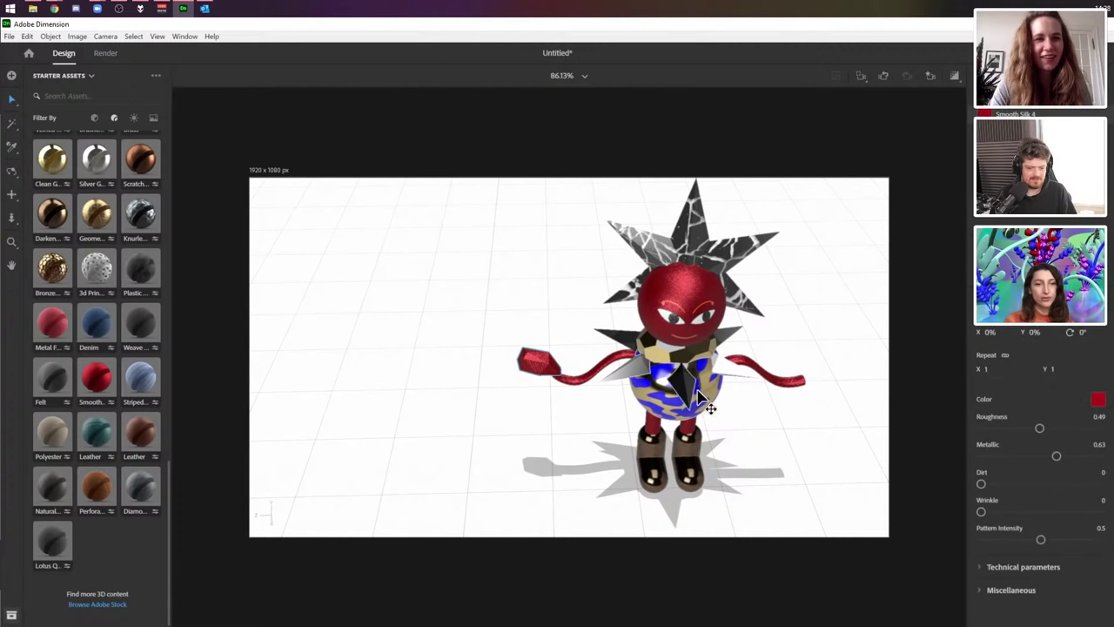
{"action": "middle_click_drag", "start_coordinate": [706, 402], "coordinate": [618, 338]}
{"action": "scroll", "coordinate": [617, 338], "scroll_direction": "down", "scroll_amount": 1}
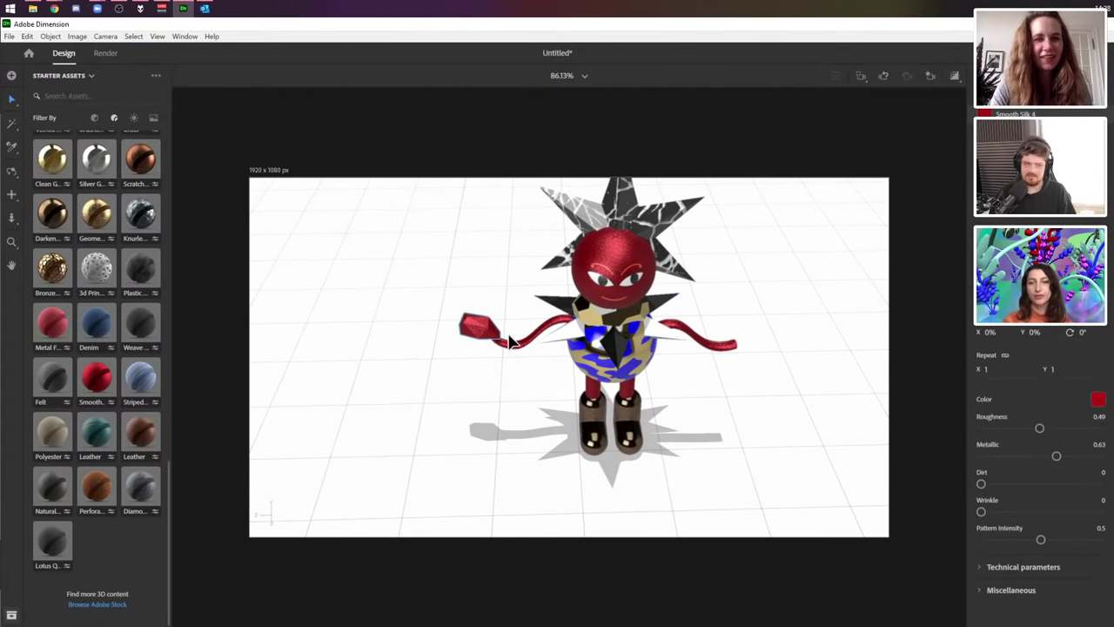
- Duplicate the red crystal hand and place the copy near the tip of the figure's left arm
{"action": "left_click", "coordinate": [484, 334]}
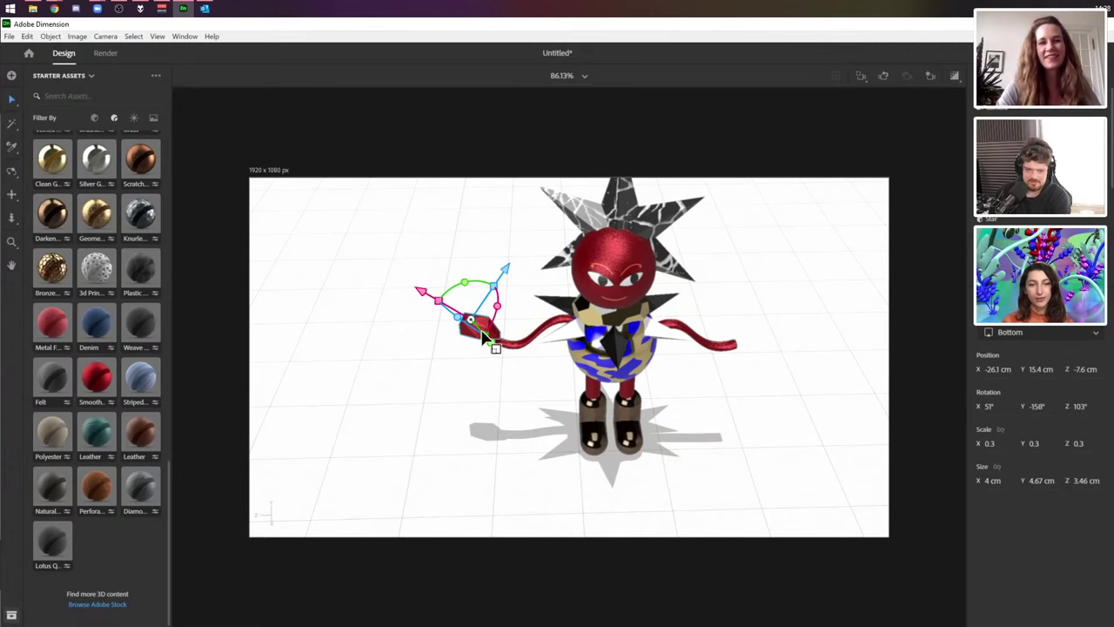
{"action": "left_click_drag", "start_coordinate": [483, 329], "coordinate": [735, 350]}
{"action": "key", "text": "ctrl+z"}
{"action": "right_click_drag", "start_coordinate": [747, 346], "coordinate": [751, 370]}
{"action": "left_click_drag", "start_coordinate": [739, 350], "coordinate": [743, 409]}
- Rotate the left crystal hand to about X 117°, Y -99°, Z -154° and fit it onto the arm's tip at about Z -36.4 cm
{"action": "right_click_drag", "start_coordinate": [758, 440], "coordinate": [490, 300]}
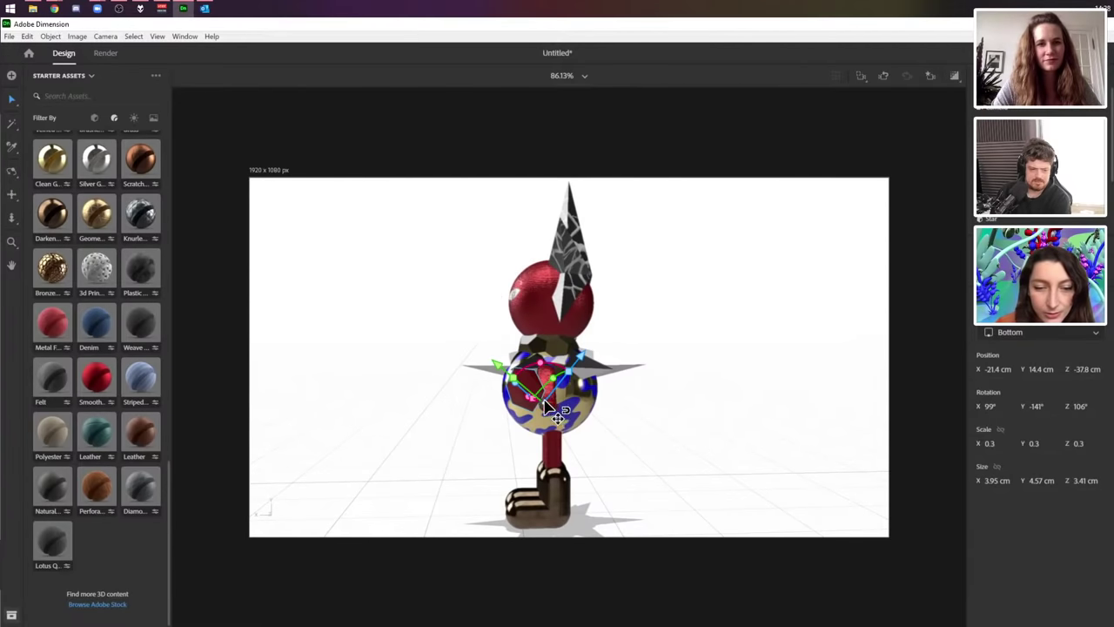
{"action": "left_click_drag", "start_coordinate": [551, 409], "coordinate": [570, 426]}
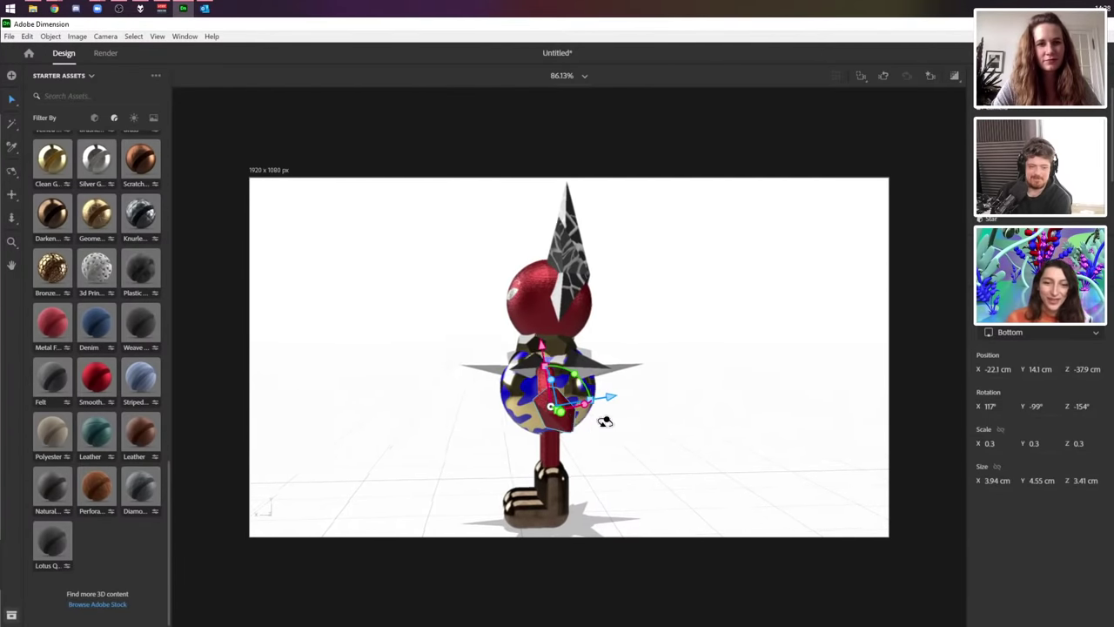
{"action": "right_click_drag", "start_coordinate": [605, 421], "coordinate": [821, 425]}
{"action": "right_click_drag", "start_coordinate": [549, 433], "coordinate": [579, 427]}
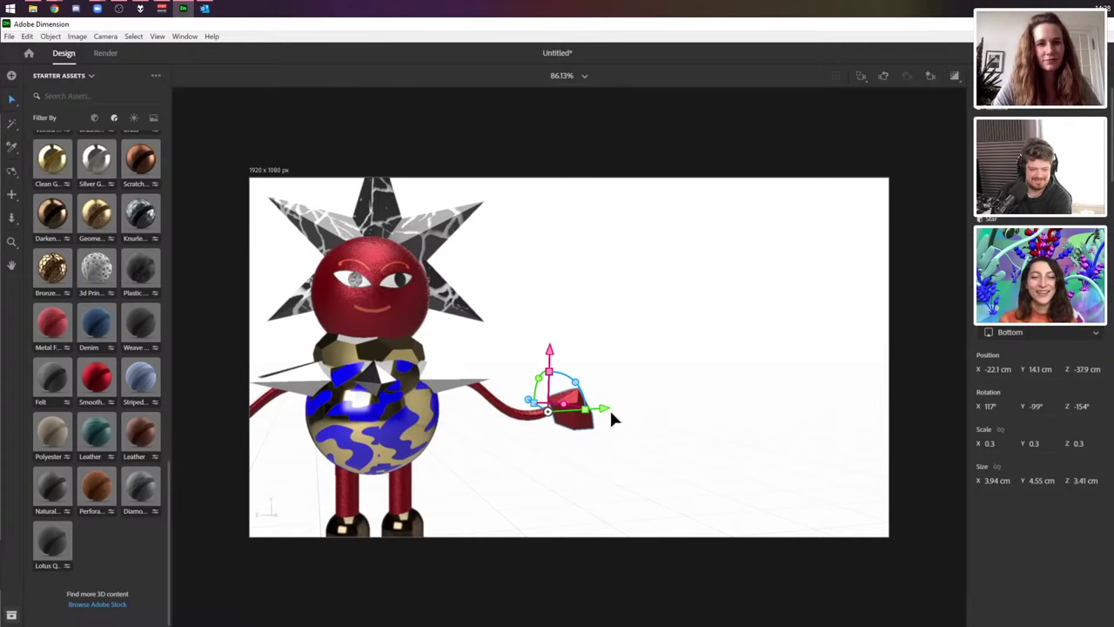
{"action": "left_click_drag", "start_coordinate": [612, 420], "coordinate": [592, 419]}
{"action": "right_click_drag", "start_coordinate": [696, 441], "coordinate": [705, 414]}
{"action": "scroll", "coordinate": [702, 406], "scroll_direction": "down", "scroll_amount": 6}
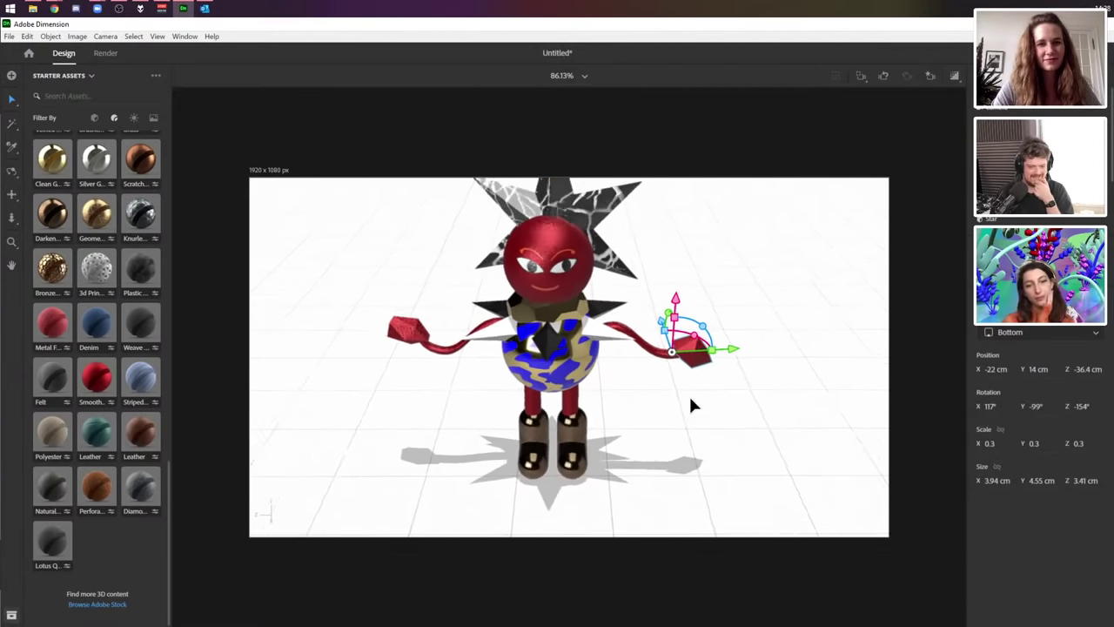
{"action": "left_click", "coordinate": [679, 396]}
- Enlarge the figure's left arm to a scale of about X 2.5, Y 4.8, Z 0.8
{"action": "left_click", "coordinate": [616, 346]}
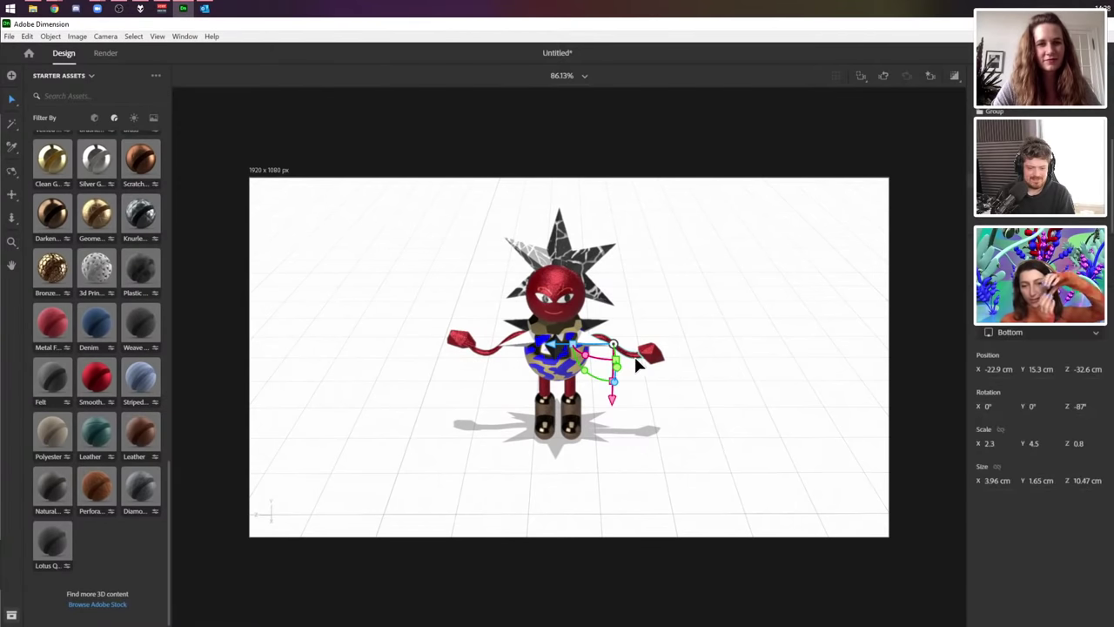
{"action": "middle_click_drag", "start_coordinate": [632, 393], "coordinate": [627, 299]}
{"action": "scroll", "coordinate": [693, 266], "scroll_direction": "up", "scroll_amount": 3}
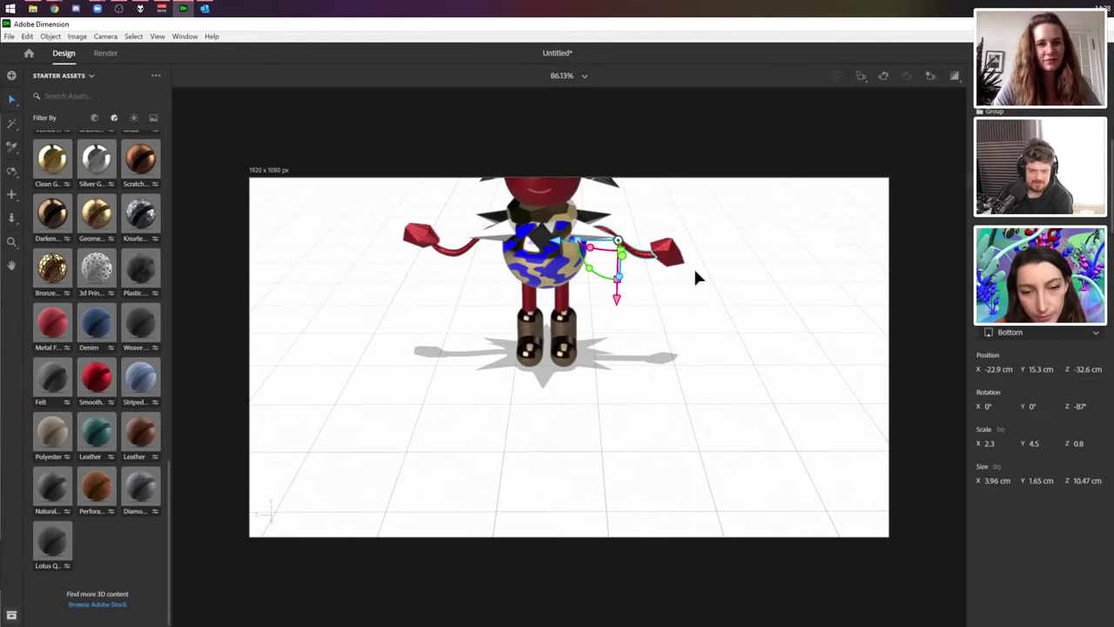
{"action": "middle_click_drag", "start_coordinate": [693, 266], "coordinate": [669, 464]}
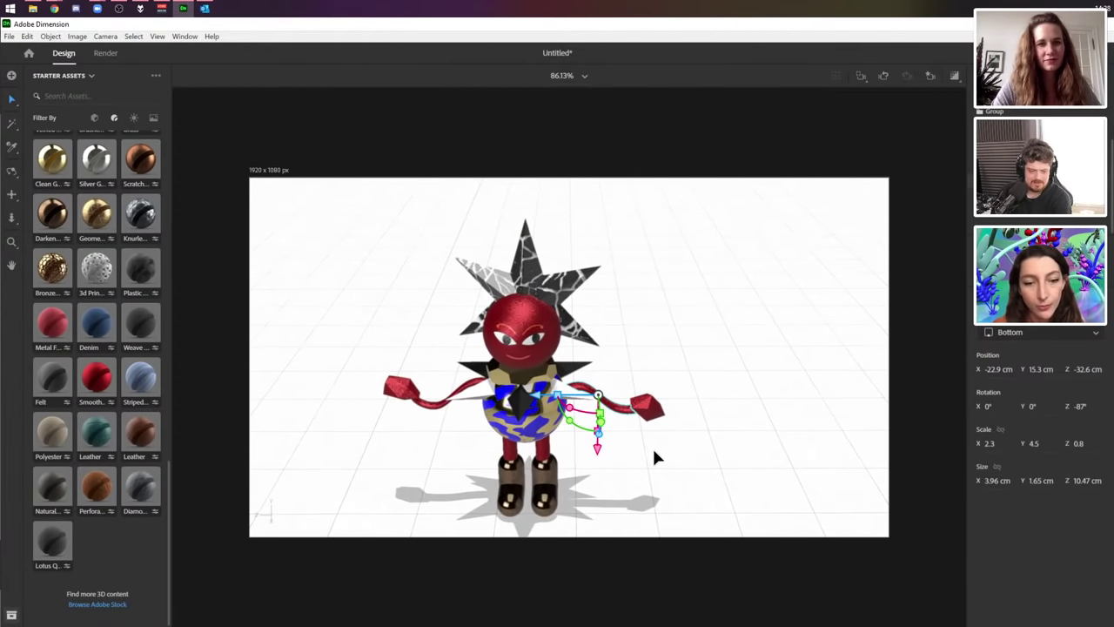
{"action": "right_click_drag", "start_coordinate": [654, 450], "coordinate": [502, 427]}
{"action": "left_click_drag", "start_coordinate": [577, 440], "coordinate": [578, 443]}
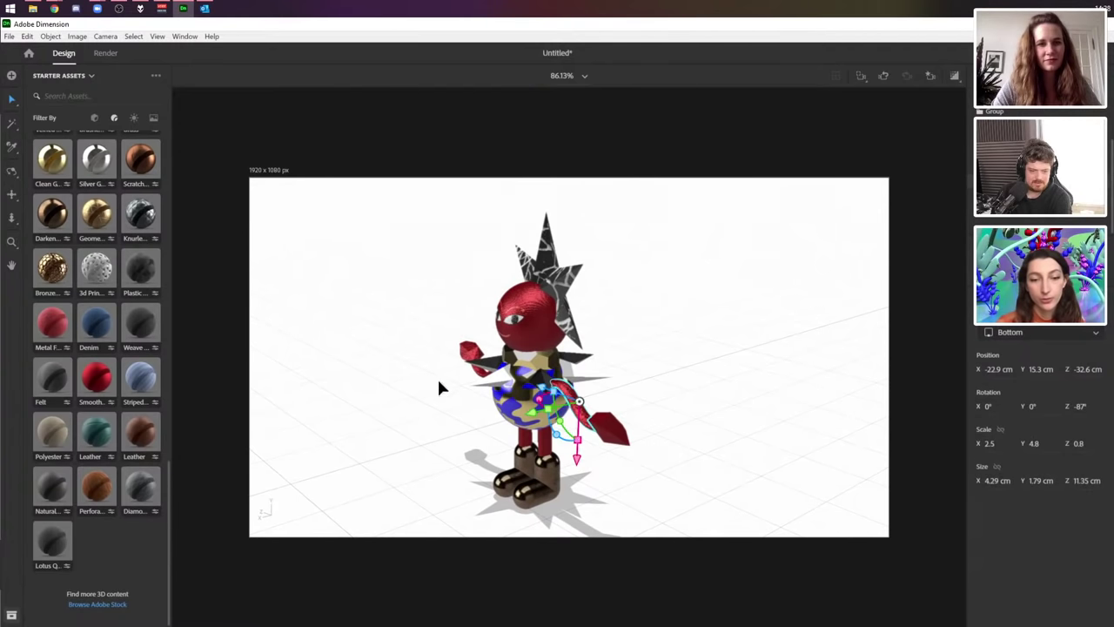
- Stretch both arms together to a Y scale of about 1.4 and rotate them to about Z -11°
{"action": "right_click_drag", "start_coordinate": [439, 380], "coordinate": [456, 395]}
{"action": "left_click", "coordinate": [475, 409]}
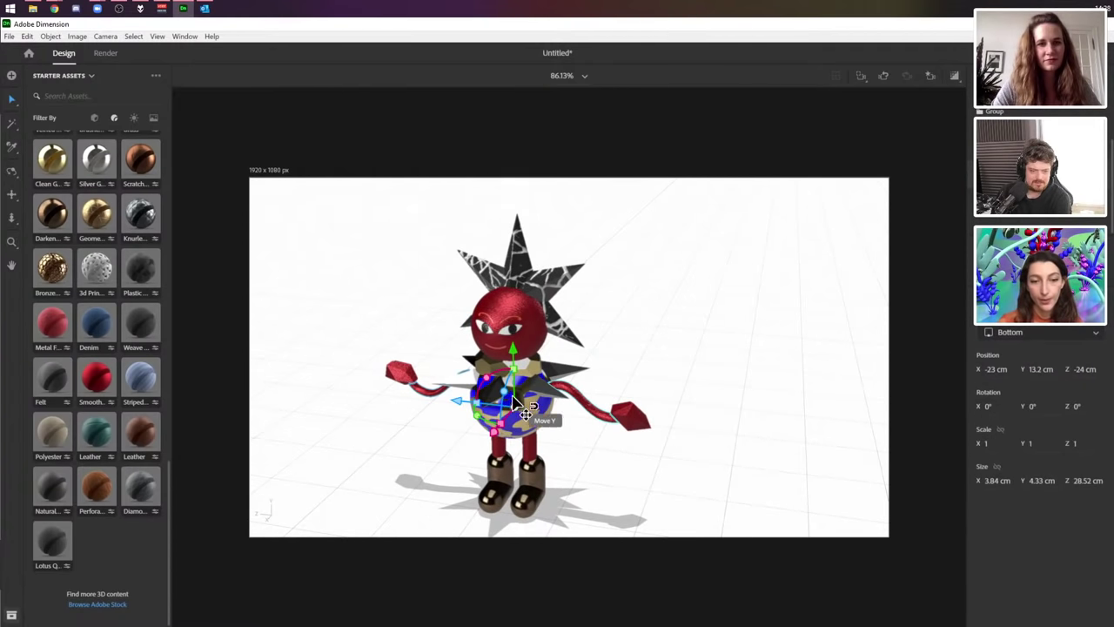
{"action": "left_click_drag", "start_coordinate": [513, 368], "coordinate": [526, 387]}
{"action": "right_click_drag", "start_coordinate": [489, 383], "coordinate": [625, 396]}
{"action": "mouse_move", "coordinate": [525, 385]}
{"action": "left_mouse_down"}
{"action": "mouse_move", "coordinate": [533, 396]}
{"action": "mouse_move", "coordinate": [538, 376]}
{"action": "left_mouse_up"}
{"action": "right_click_drag", "start_coordinate": [620, 450], "coordinate": [586, 386]}
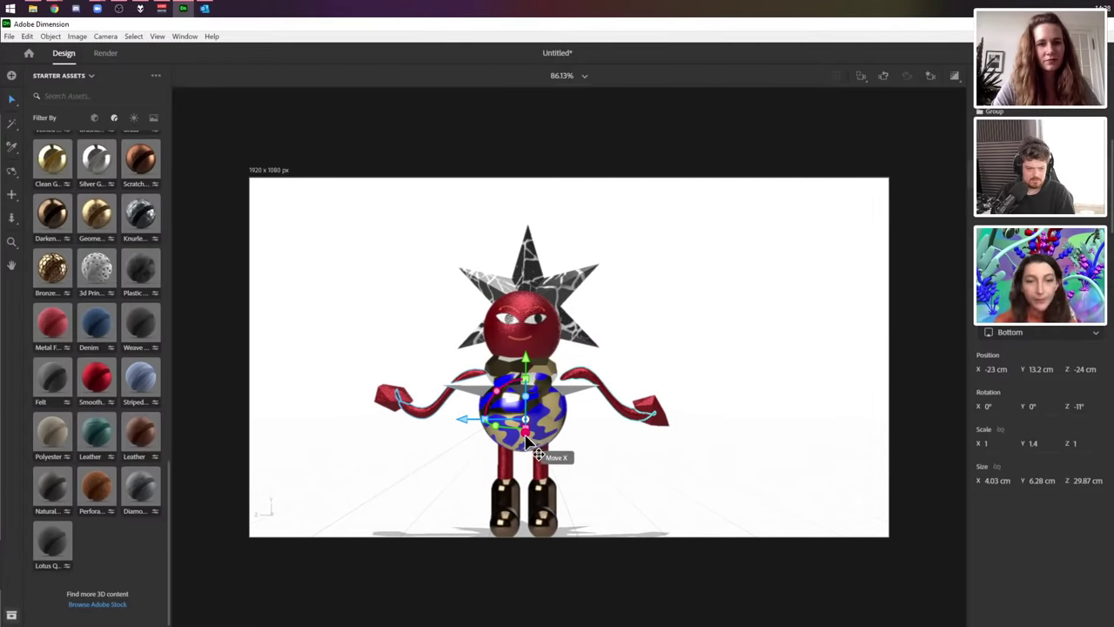
{"action": "right_click_drag", "start_coordinate": [587, 430], "coordinate": [532, 416]}
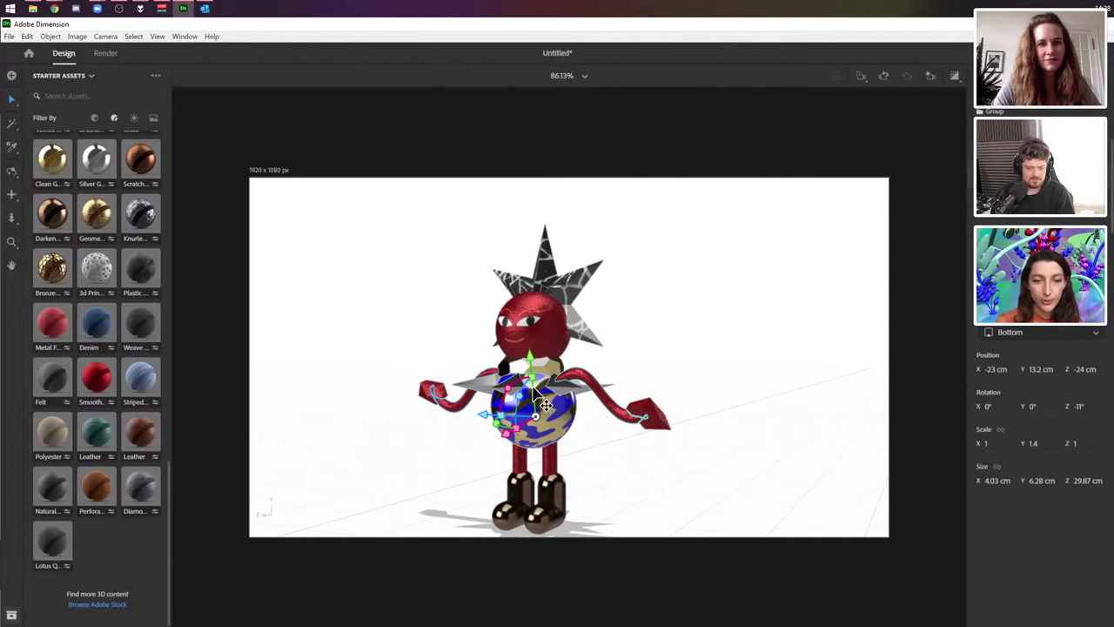
- Shift the crackled star behind the figure's head sideways to about Z -31.9 cm, centring it on the head
{"action": "left_click", "coordinate": [688, 470]}
{"action": "middle_click_drag", "start_coordinate": [689, 470], "coordinate": [708, 484]}
{"action": "left_click", "coordinate": [630, 298]}
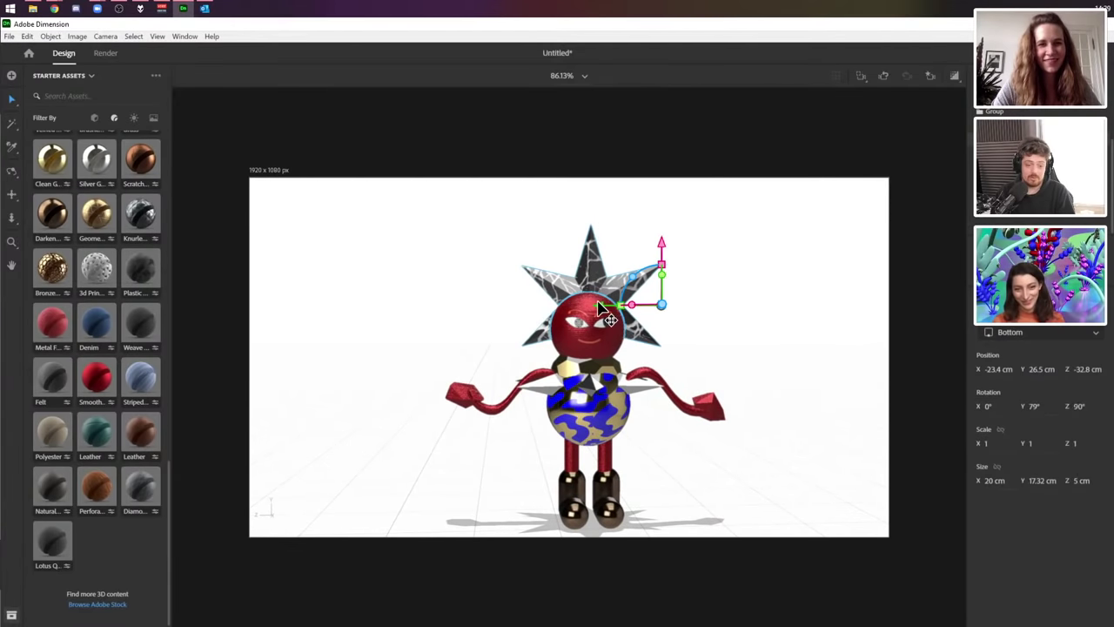
{"action": "left_click_drag", "start_coordinate": [601, 305], "coordinate": [594, 309]}
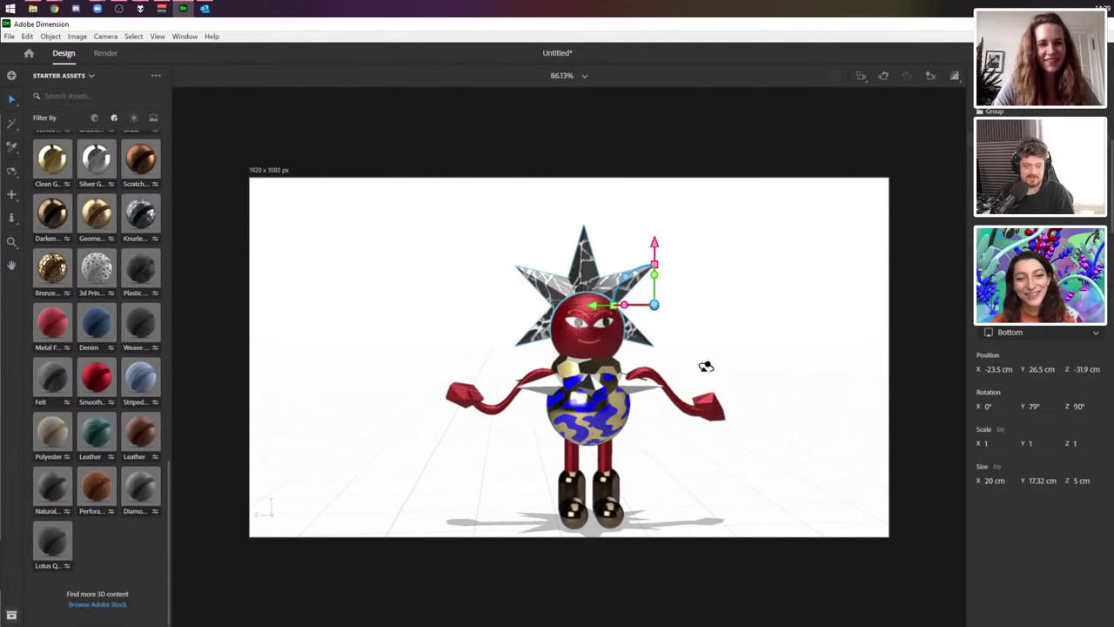
- Select all parts of the figure and export them to the desktop as Untitled.gltf in GLTF format, with models centred
{"action": "middle_click_drag", "start_coordinate": [706, 366], "coordinate": [661, 534]}
{"action": "left_click_drag", "start_coordinate": [655, 415], "coordinate": [666, 401]}
{"action": "left_click", "coordinate": [434, 441]}
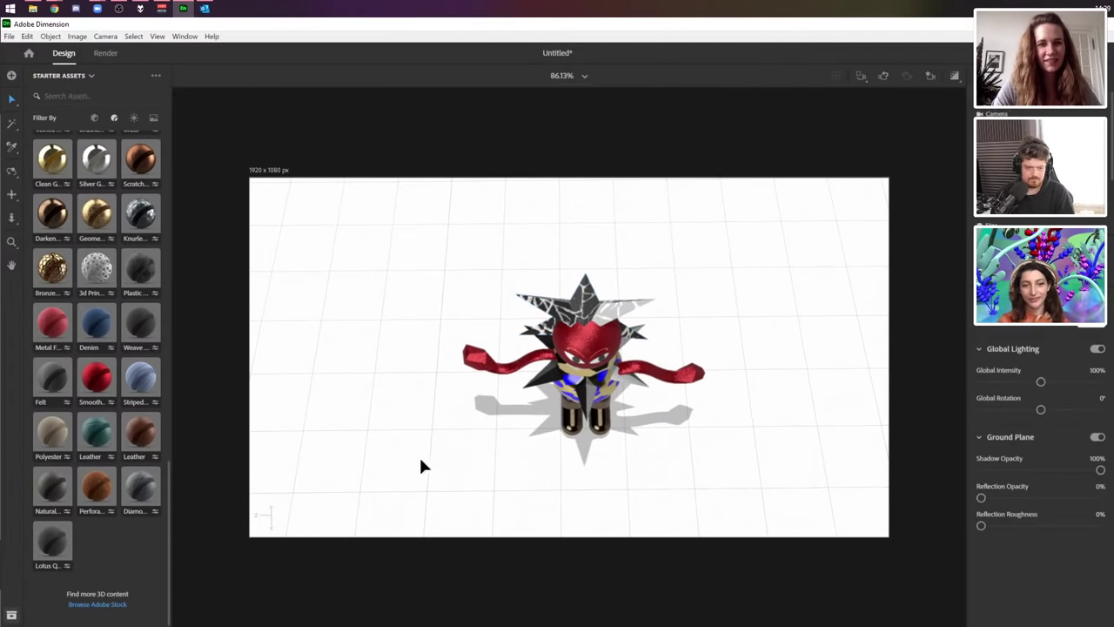
{"action": "left_click_drag", "start_coordinate": [419, 459], "coordinate": [796, 254]}
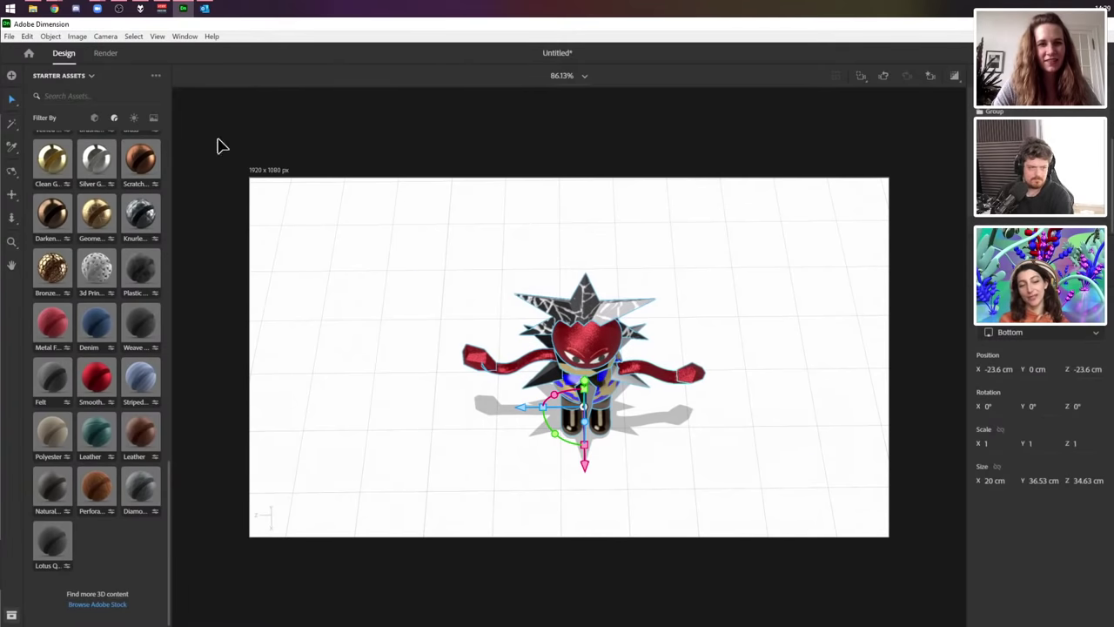
{"action": "left_click", "coordinate": [9, 36]}
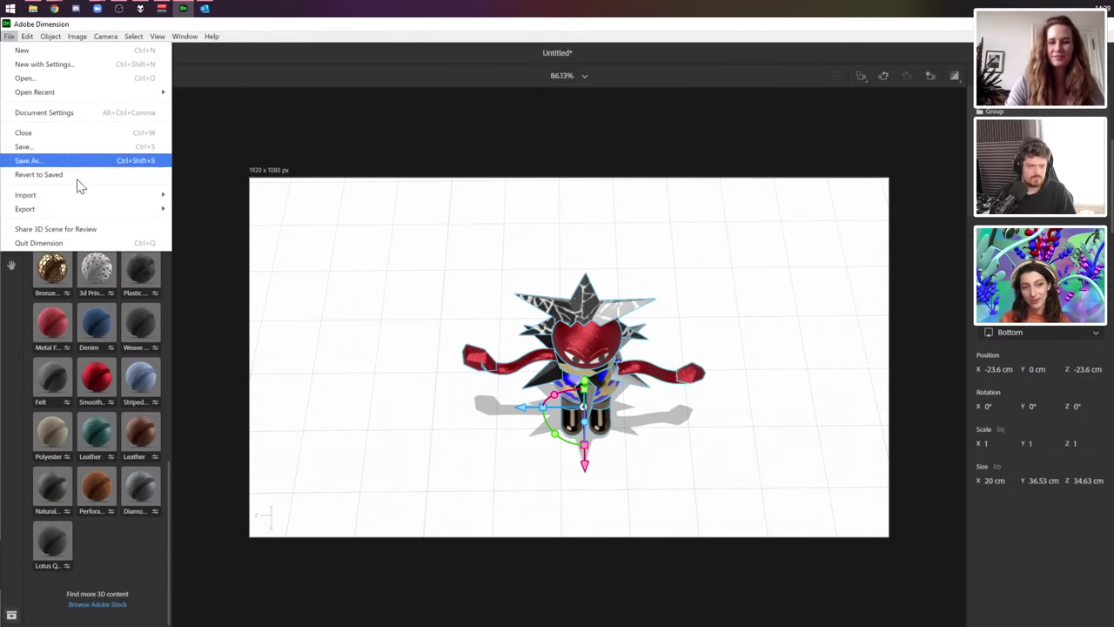
{"action": "mouse_move", "coordinate": [93, 215]}
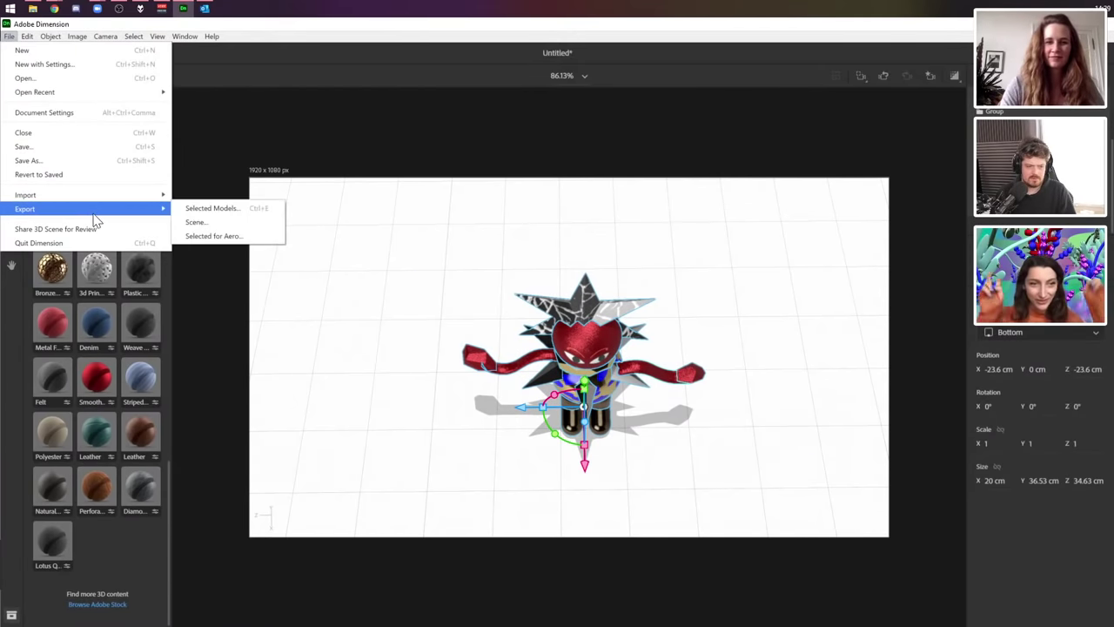
{"action": "left_click", "coordinate": [250, 212]}
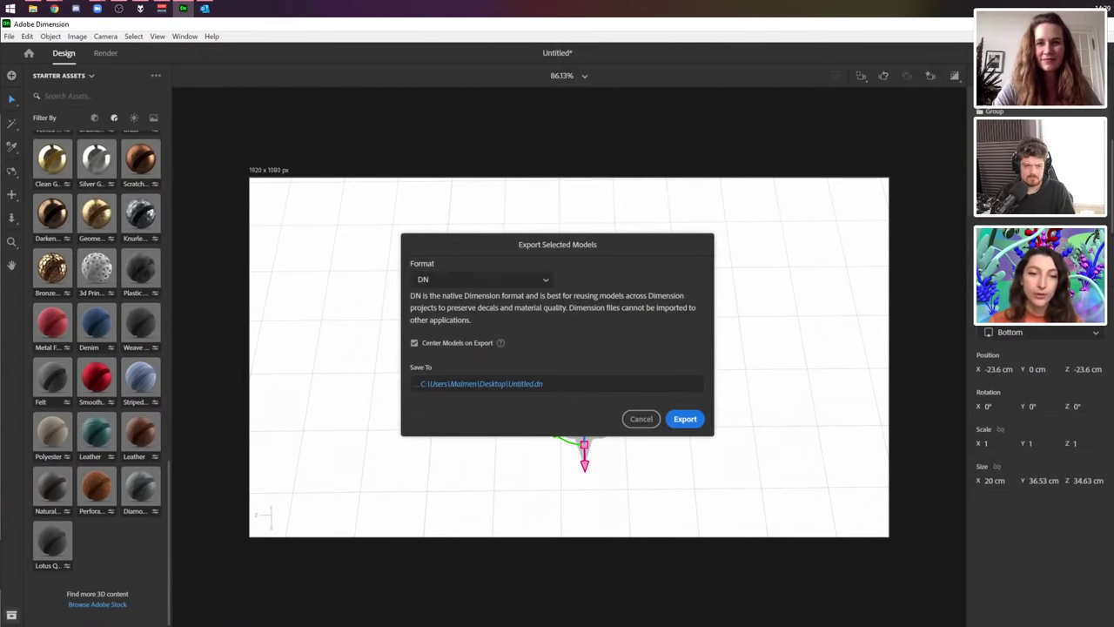
{"action": "left_click", "coordinate": [517, 287]}
{"action": "left_click", "coordinate": [464, 321]}
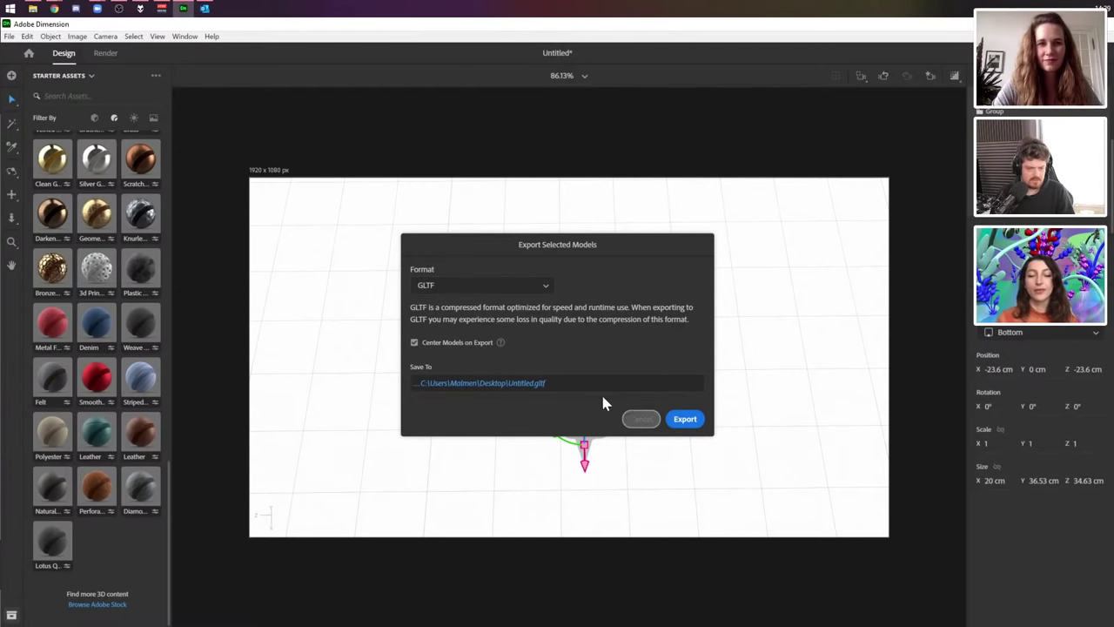
{"action": "left_click", "coordinate": [683, 419]}
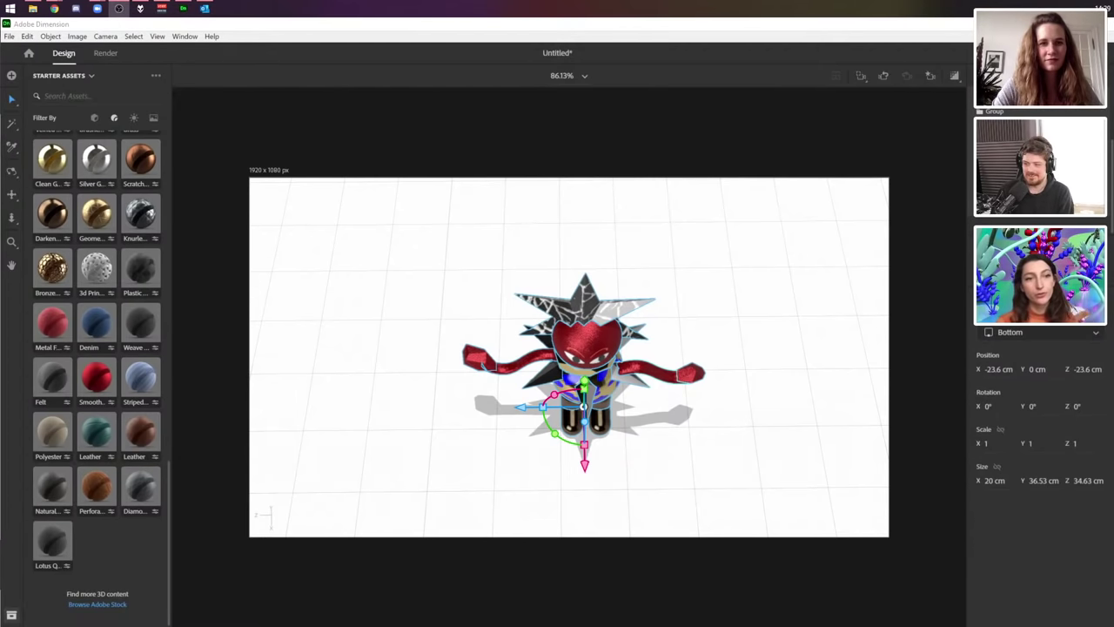
- Export the selected figure for Aero, dismissing the augmented reality introduction
{"action": "left_click", "coordinate": [16, 37]}
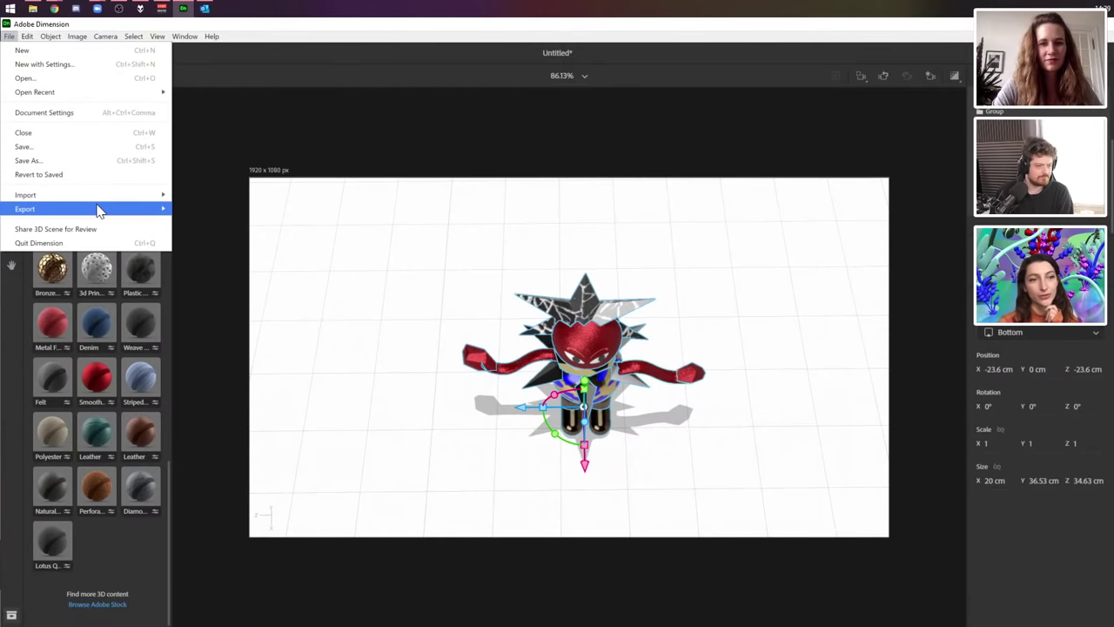
{"action": "mouse_move", "coordinate": [96, 209]}
{"action": "left_click", "coordinate": [272, 236]}
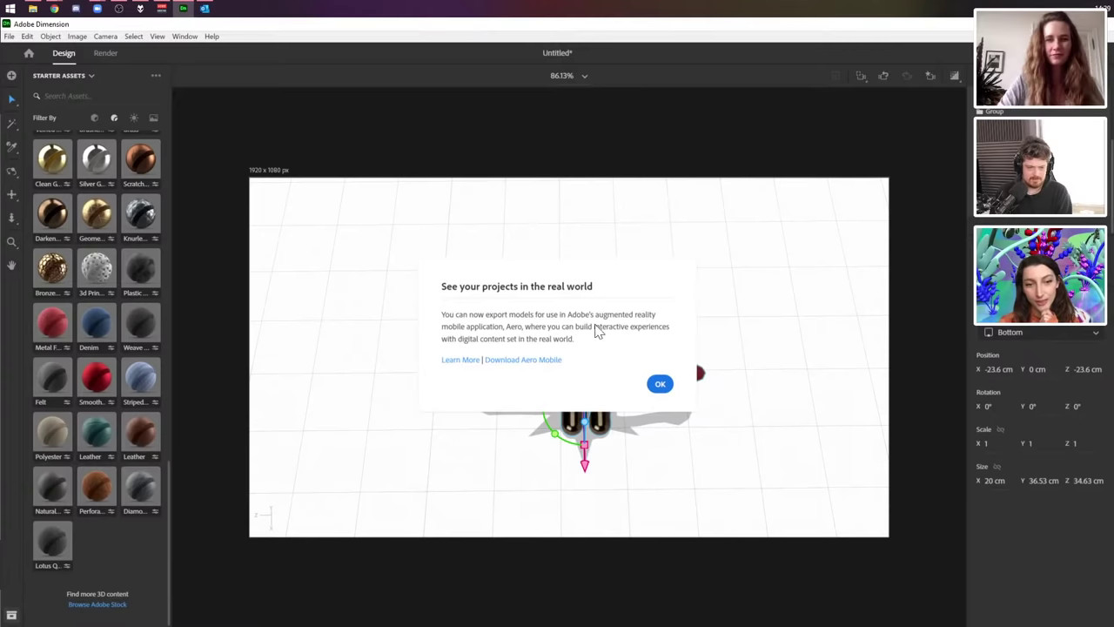
{"action": "left_click", "coordinate": [660, 384]}
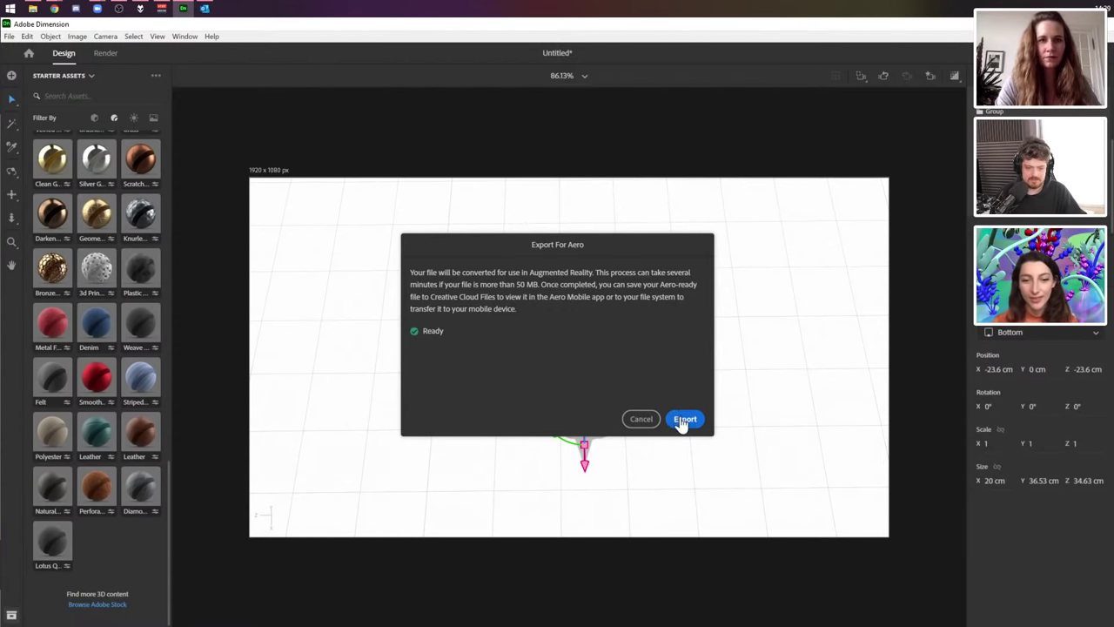
{"action": "left_click", "coordinate": [682, 419]}
- Switch to Mixamo and preview the Capoeira animation on the default character
{"action": "left_click_drag", "start_coordinate": [316, 43], "coordinate": [1113, 122]}
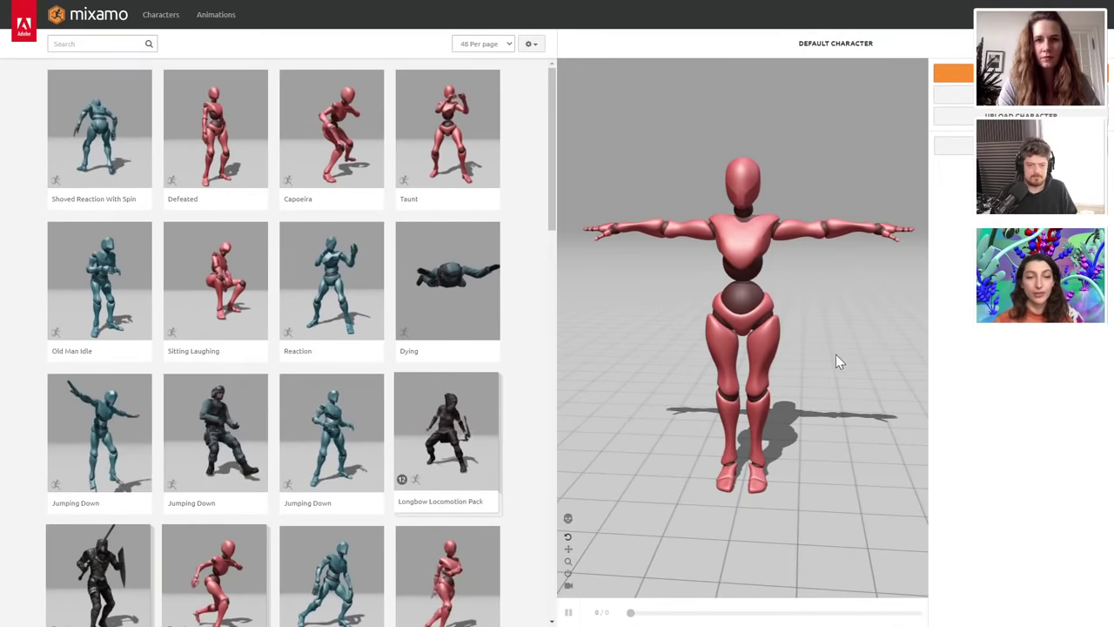
{"action": "right_click_drag", "start_coordinate": [836, 354], "coordinate": [834, 451]}
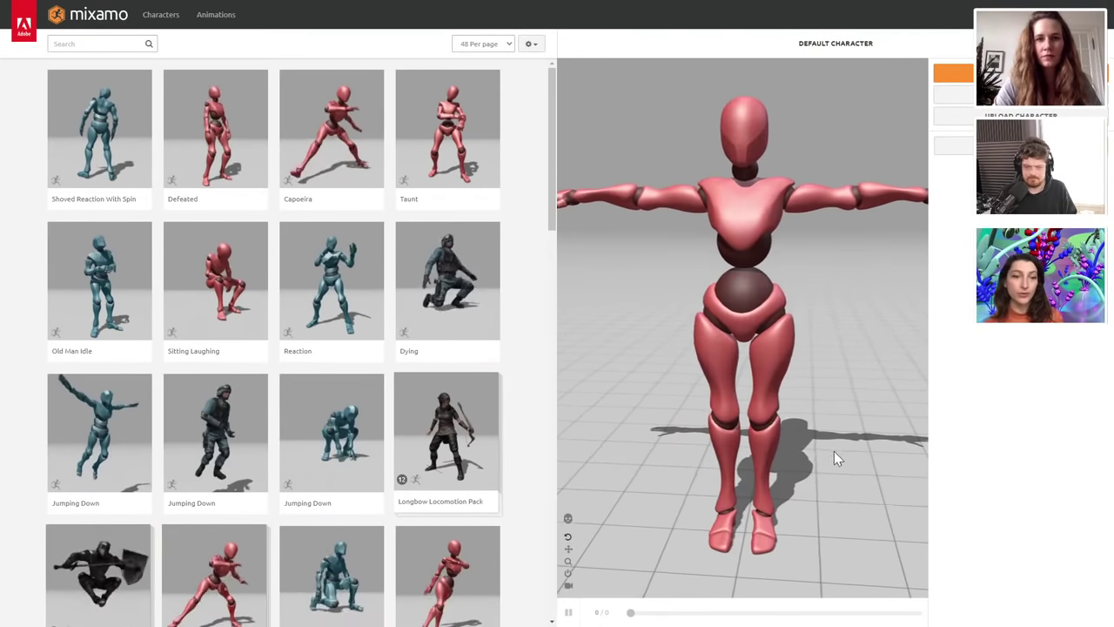
{"action": "mouse_move", "coordinate": [834, 451]}
{"action": "middle_mouse_down"}
{"action": "mouse_move", "coordinate": [831, 417]}
{"action": "mouse_move", "coordinate": [850, 425]}
{"action": "mouse_move", "coordinate": [841, 443]}
{"action": "middle_mouse_up"}
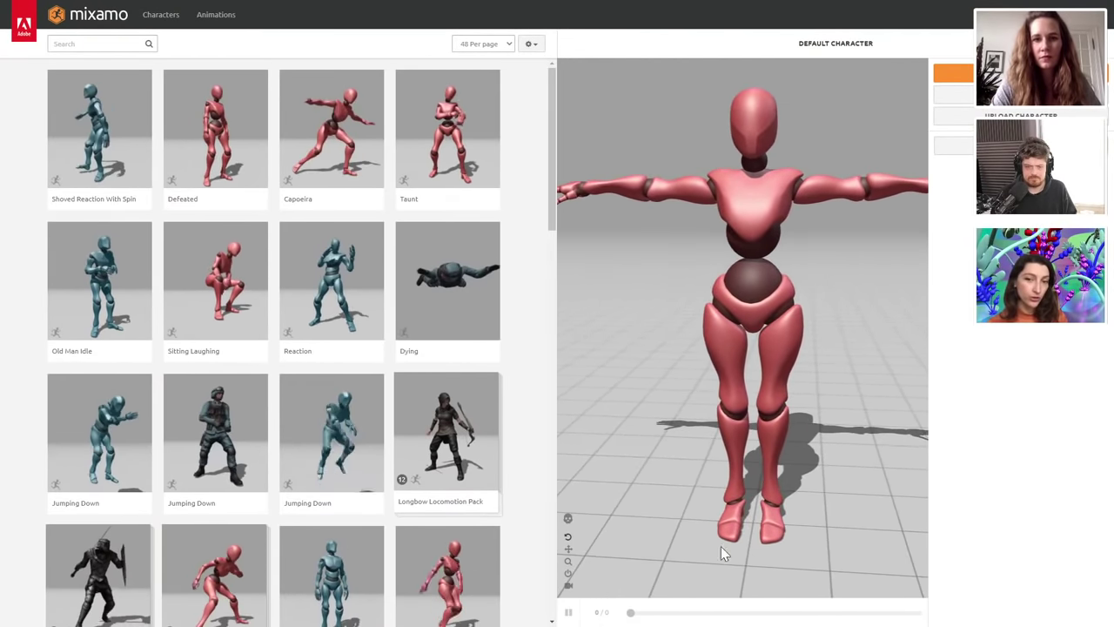
{"action": "left_click", "coordinate": [336, 96]}
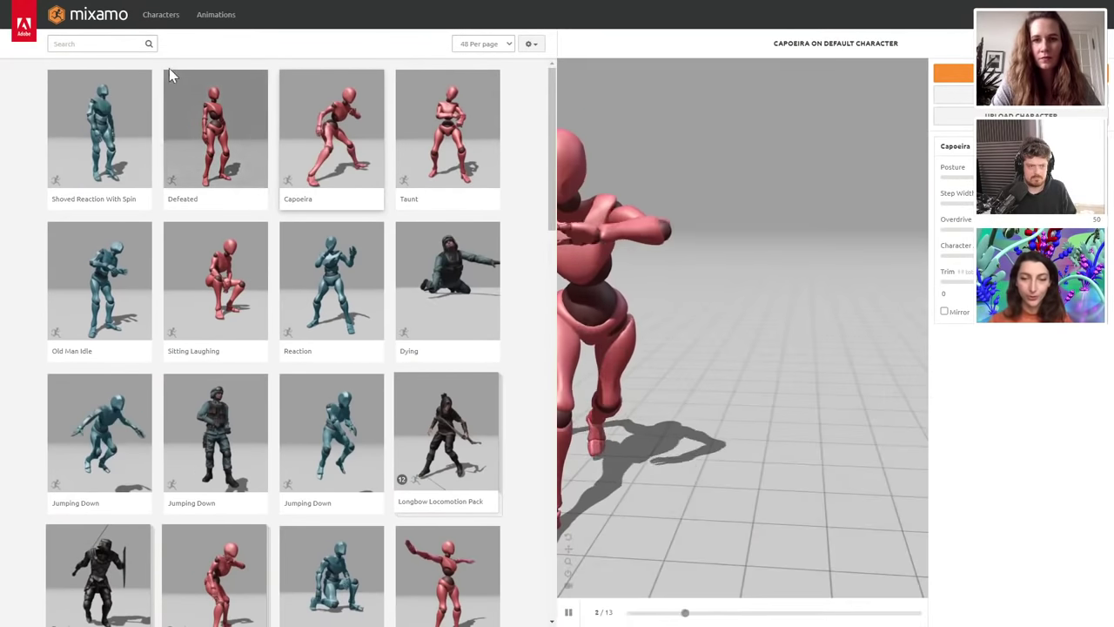
- Search the animations for macarena, apply Macarena Dance to the default character and open the character upload dialog
{"action": "left_click", "coordinate": [98, 44]}
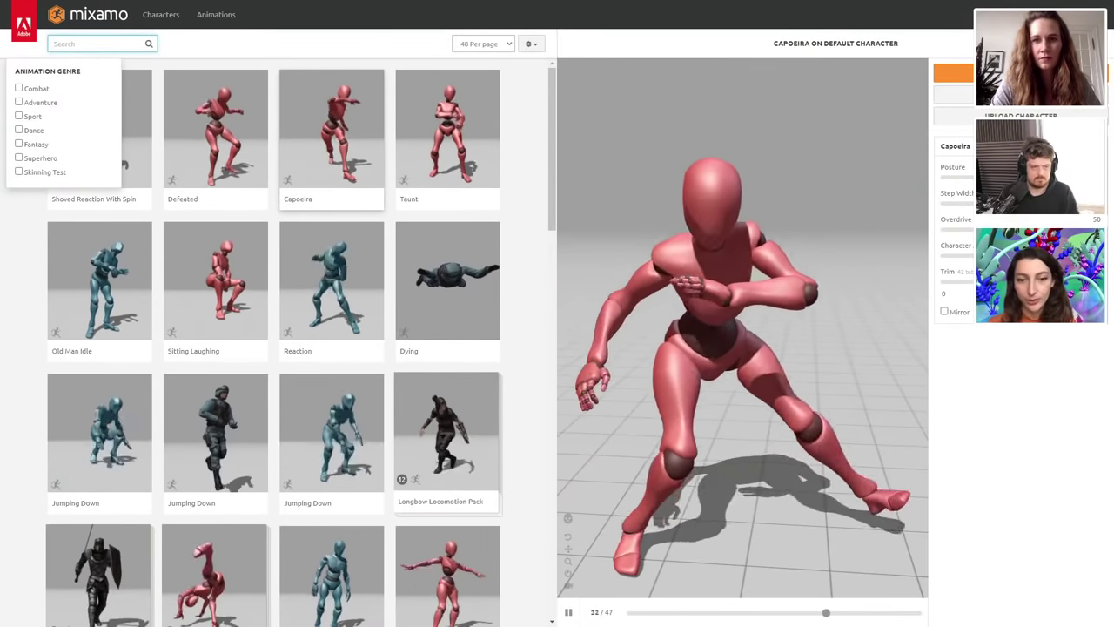
{"action": "type", "text": "macarena"}
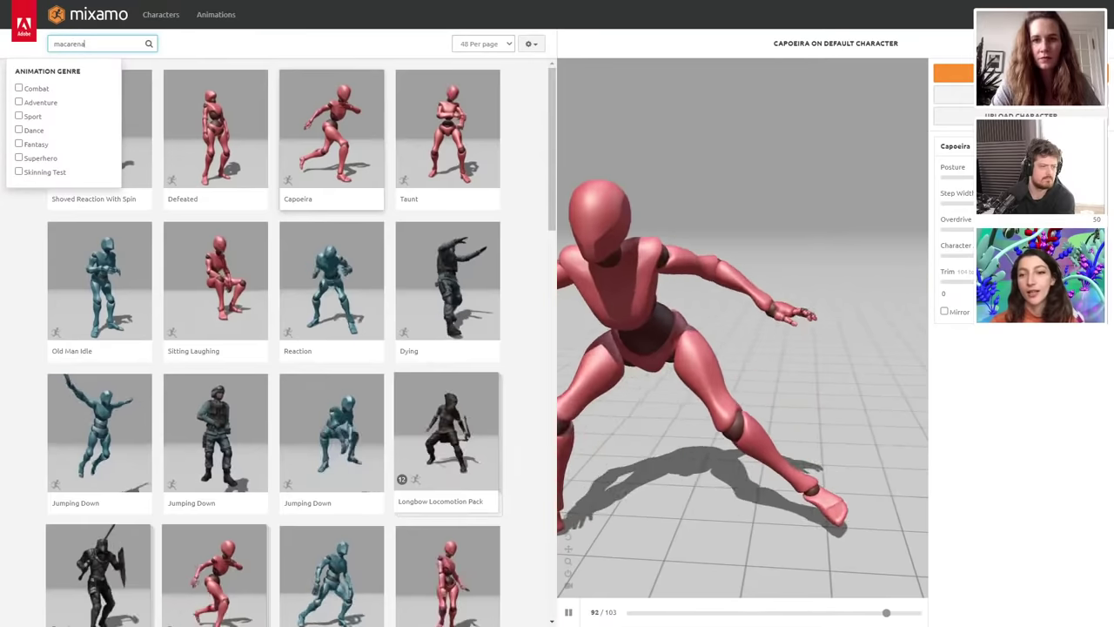
{"action": "key", "text": "Return"}
{"action": "left_click", "coordinate": [279, 170]}
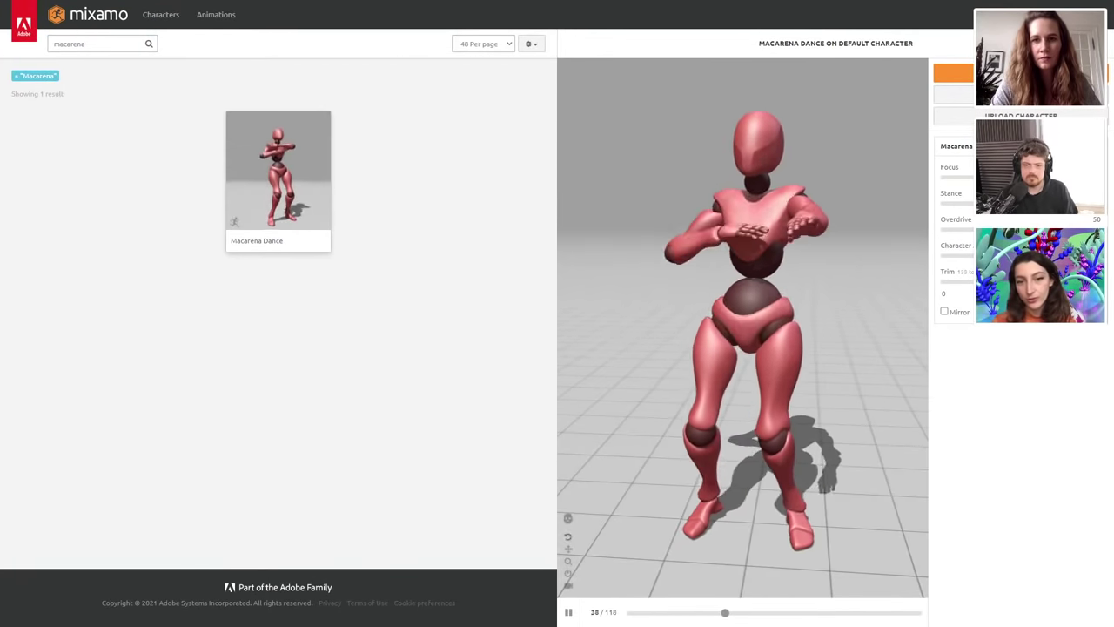
{"action": "left_click", "coordinate": [1022, 116]}
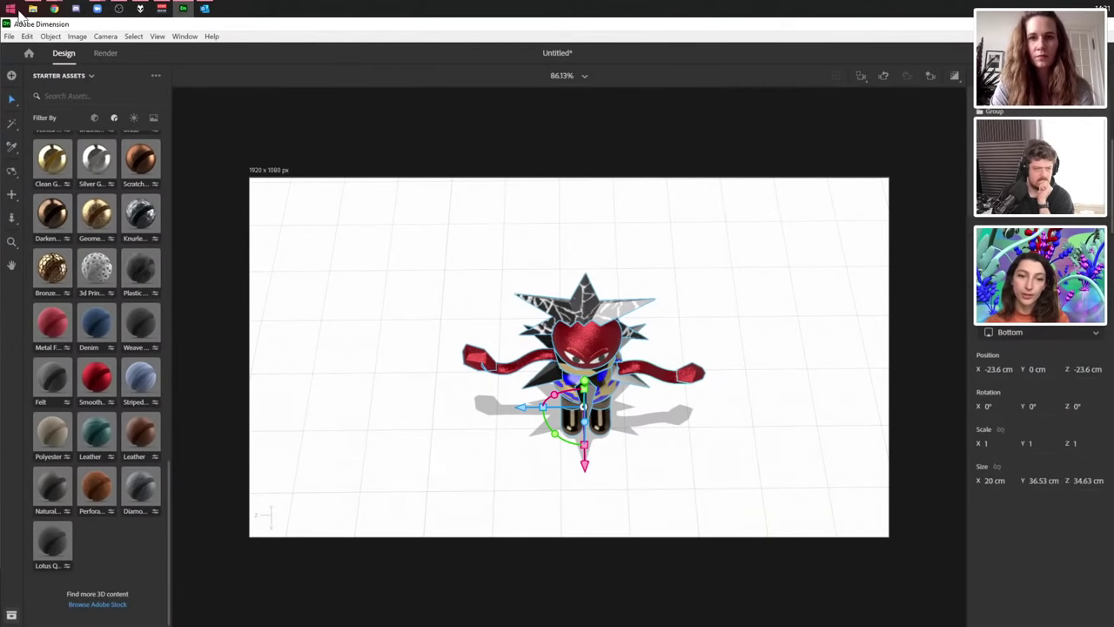
- Switch to Dimension and export the selected figure to the desktop as Untitled.obj in OBJ format, with models centred
{"action": "left_click", "coordinate": [8, 37]}
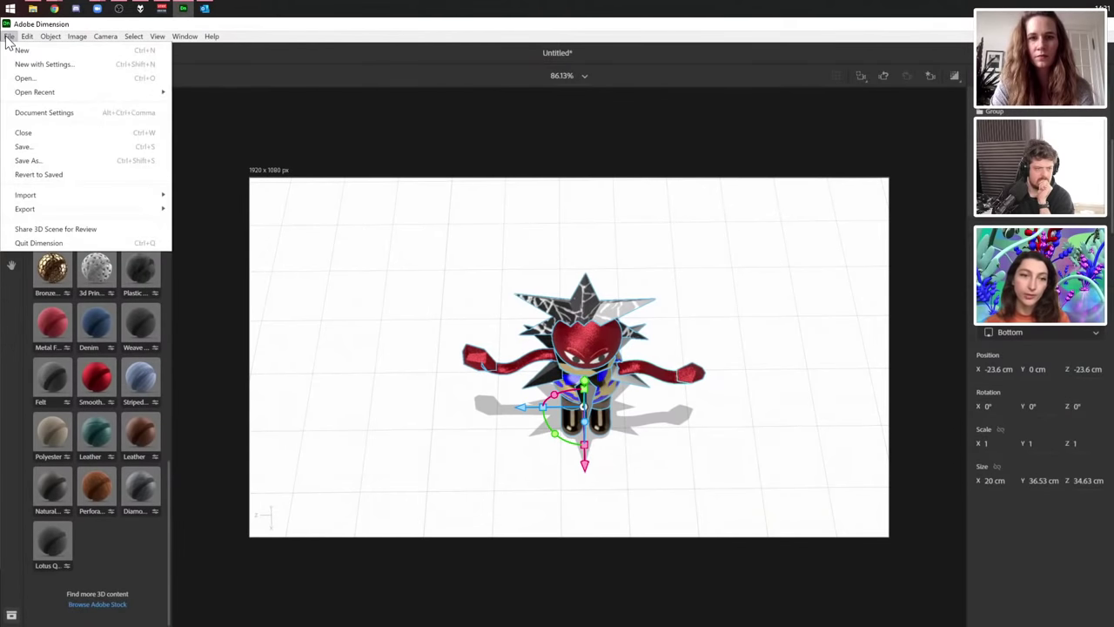
{"action": "mouse_move", "coordinate": [91, 213]}
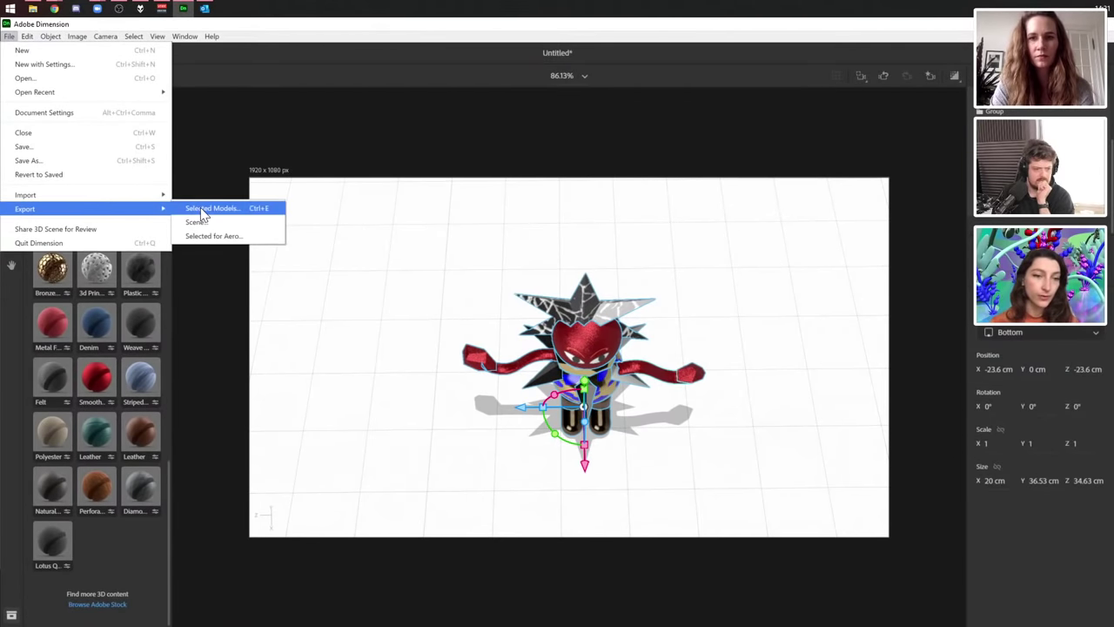
{"action": "left_click", "coordinate": [201, 208]}
{"action": "left_click", "coordinate": [485, 288]}
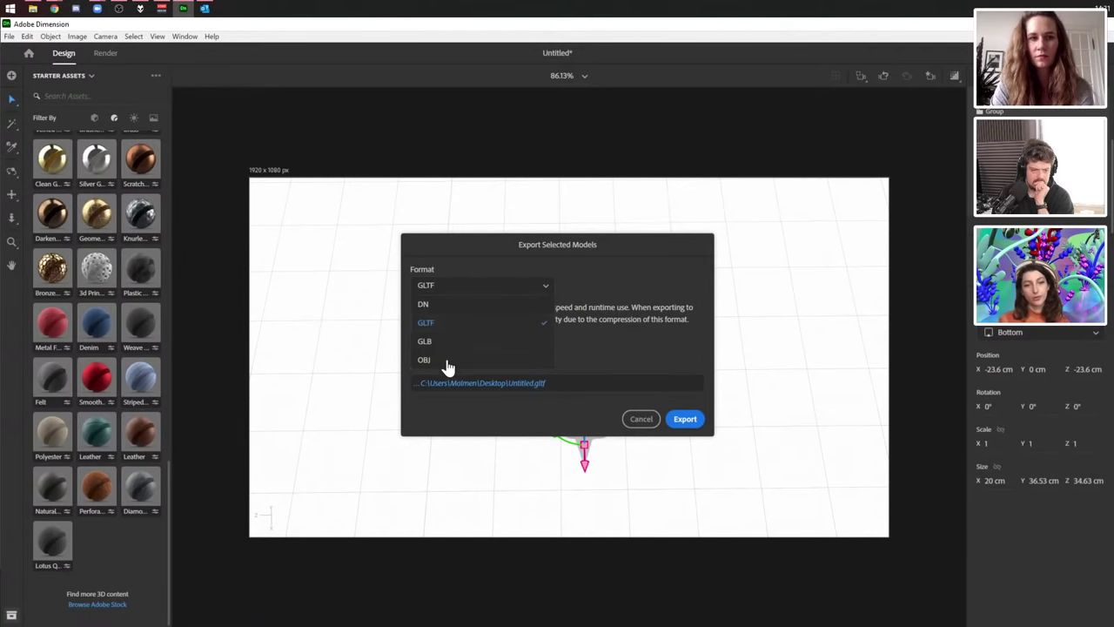
{"action": "left_click", "coordinate": [427, 360]}
{"action": "left_click", "coordinate": [476, 291]}
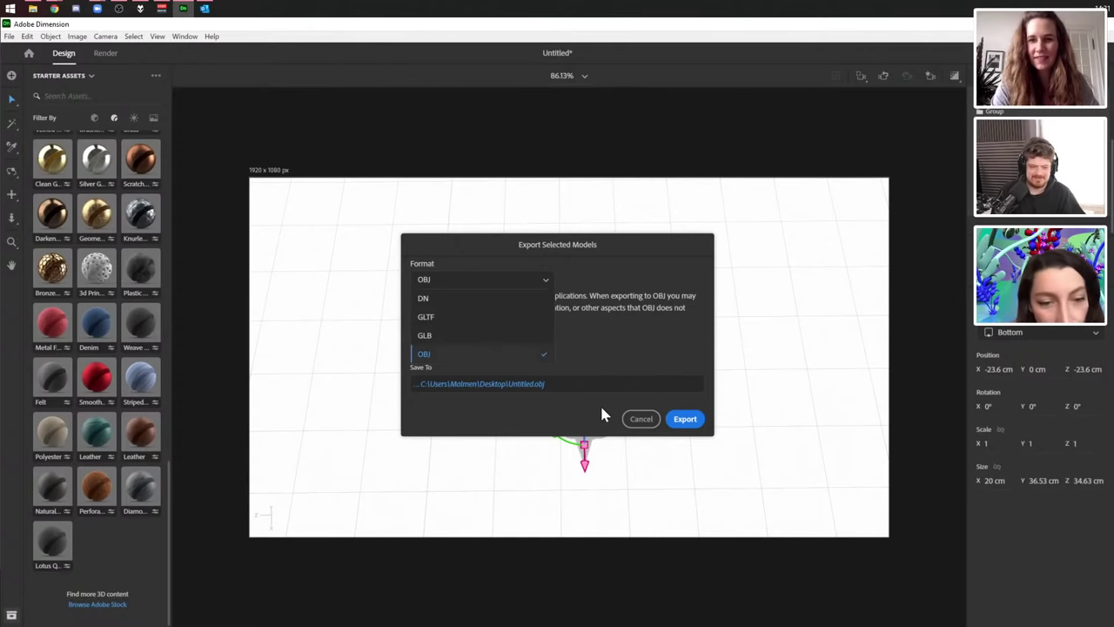
{"action": "left_click", "coordinate": [547, 405]}
{"action": "left_click", "coordinate": [670, 417]}
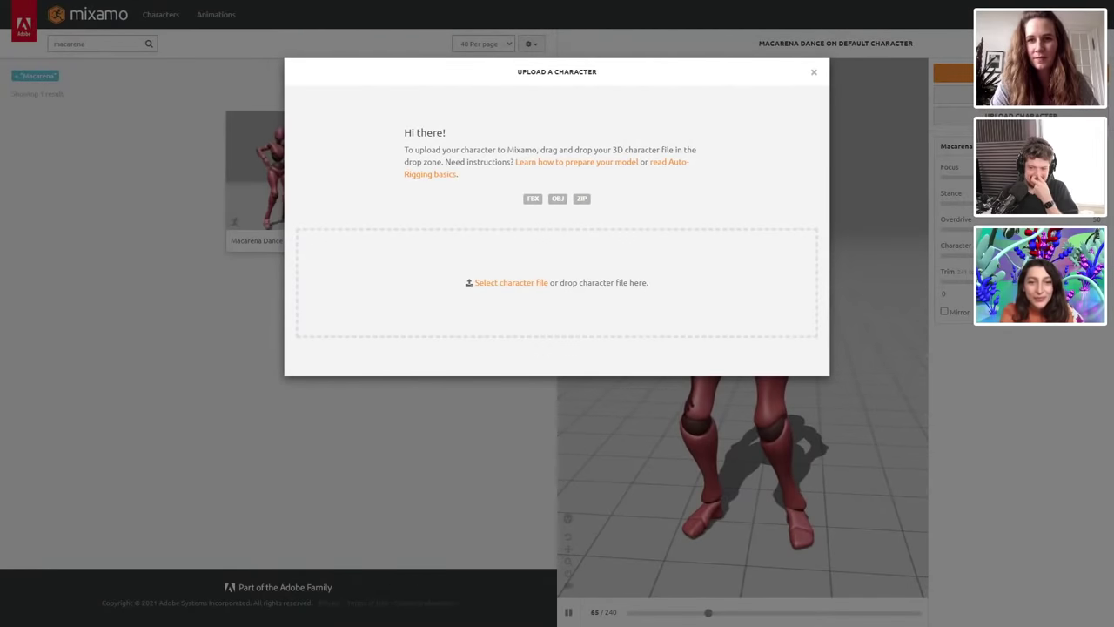
- Try uploading the exported OBJ figure to Mixamo's auto-rigger, closing the rigger at the orientation stage
{"action": "left_click_drag", "start_coordinate": [949, 261], "coordinate": [636, 279]}
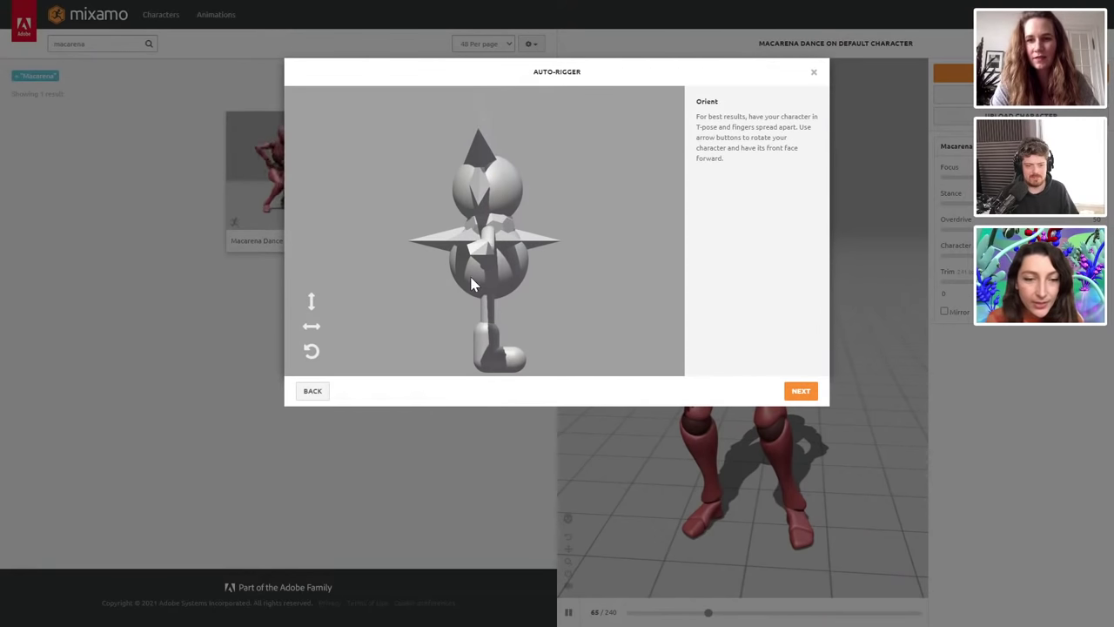
{"action": "right_click", "coordinate": [789, 357]}
{"action": "left_click", "coordinate": [816, 77]}
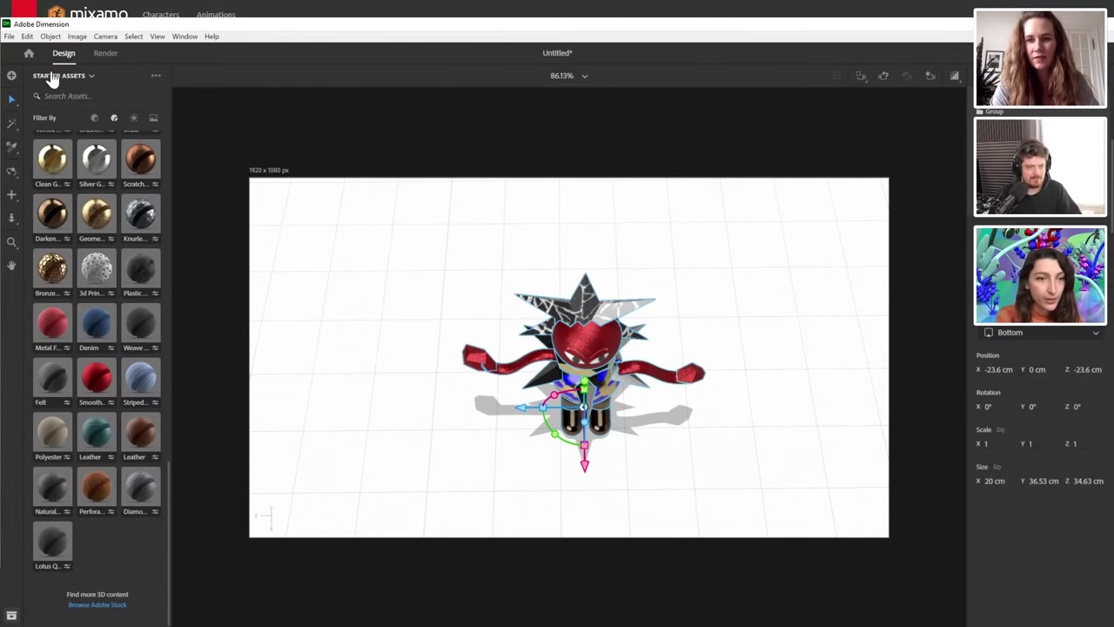
- Switch to Dimension and check the file formats offered for exporting the selected figure, leaving the export settings without exporting
{"action": "left_click", "coordinate": [8, 37]}
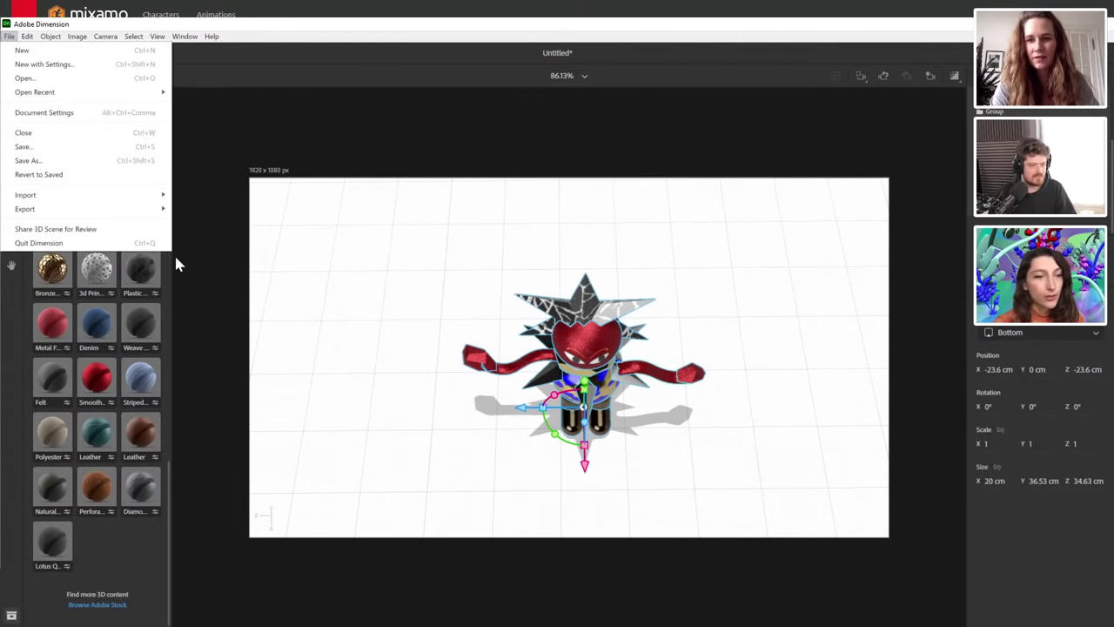
{"action": "mouse_move", "coordinate": [152, 213]}
{"action": "left_click", "coordinate": [213, 208]}
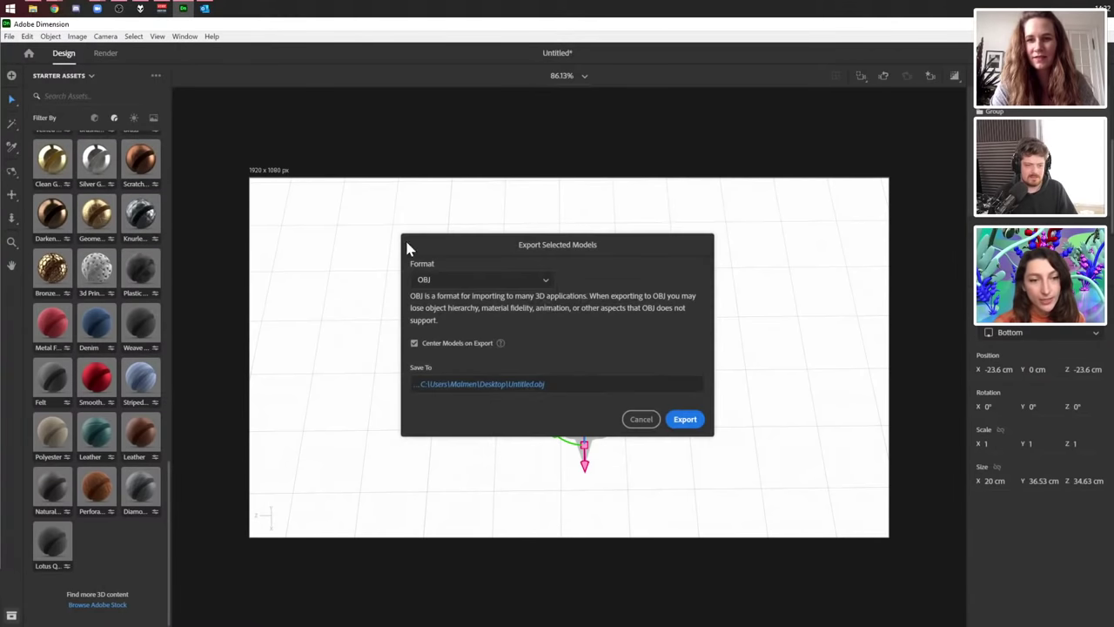
{"action": "left_click", "coordinate": [490, 281]}
{"action": "left_click", "coordinate": [640, 271]}
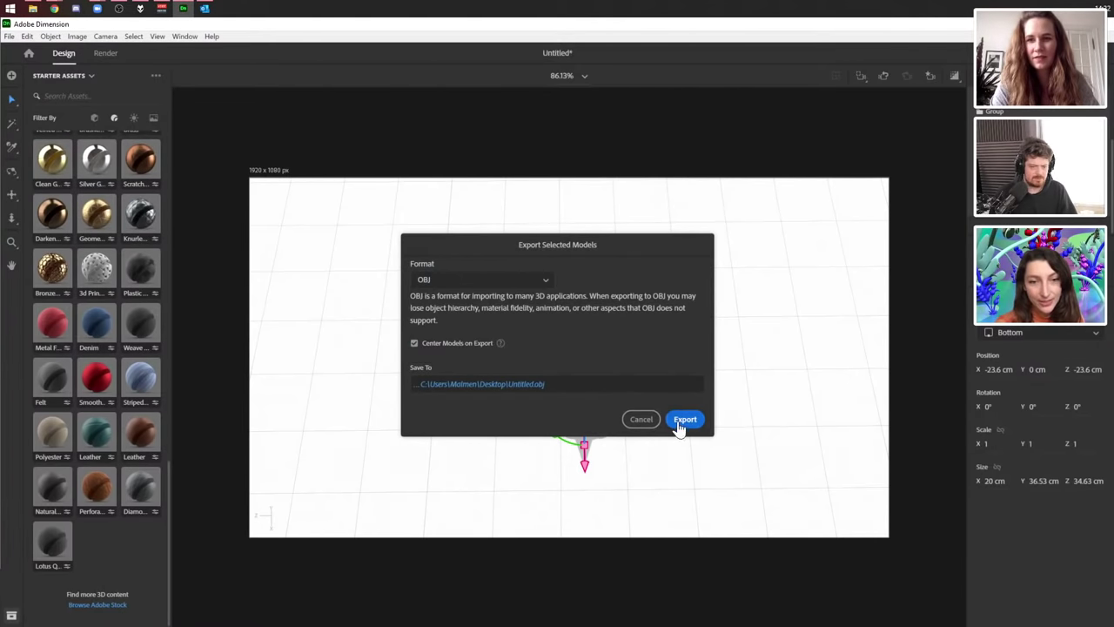
{"action": "left_click", "coordinate": [649, 420]}
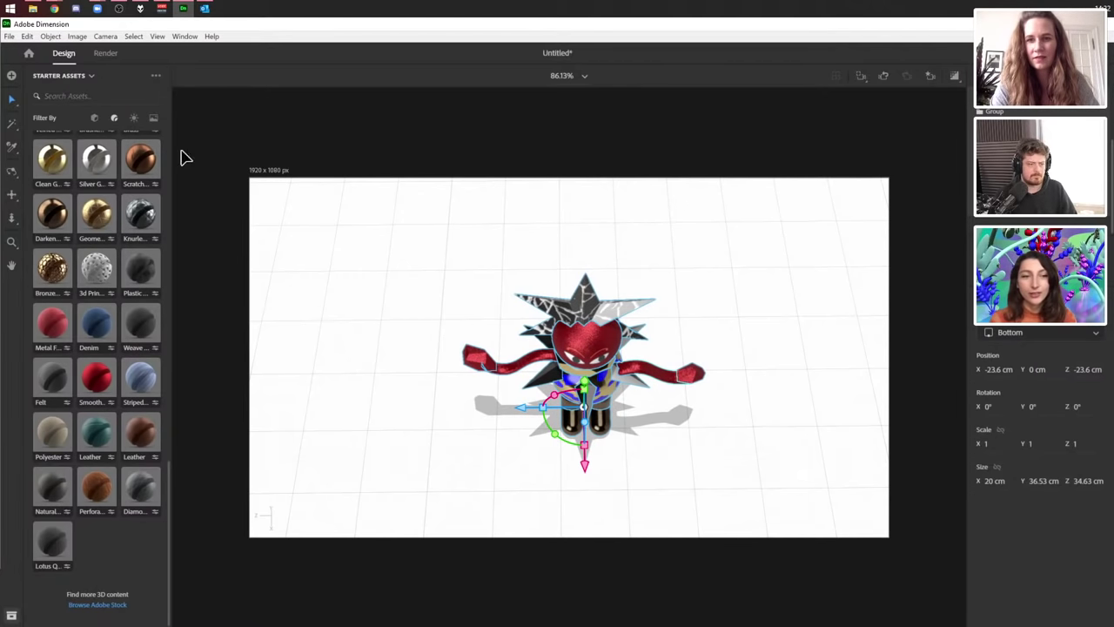
{"action": "mouse_move", "coordinate": [54, 11]}
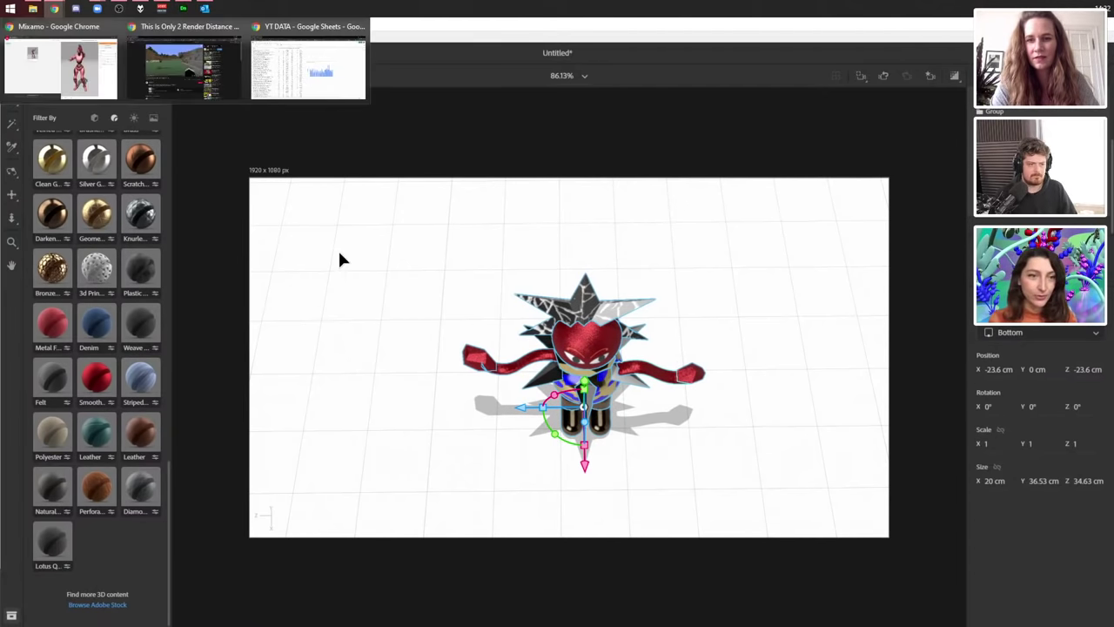
- Switch to Mixamo and upload the exported figure file as a character to the auto-rigger
{"action": "left_click", "coordinate": [65, 69]}
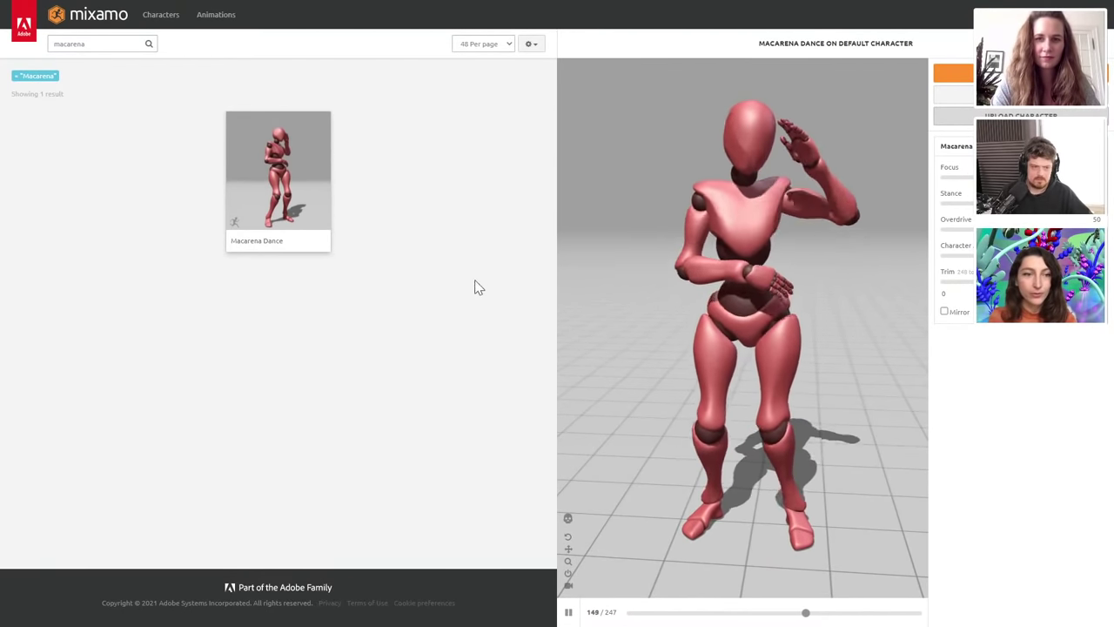
{"action": "left_click", "coordinate": [990, 115]}
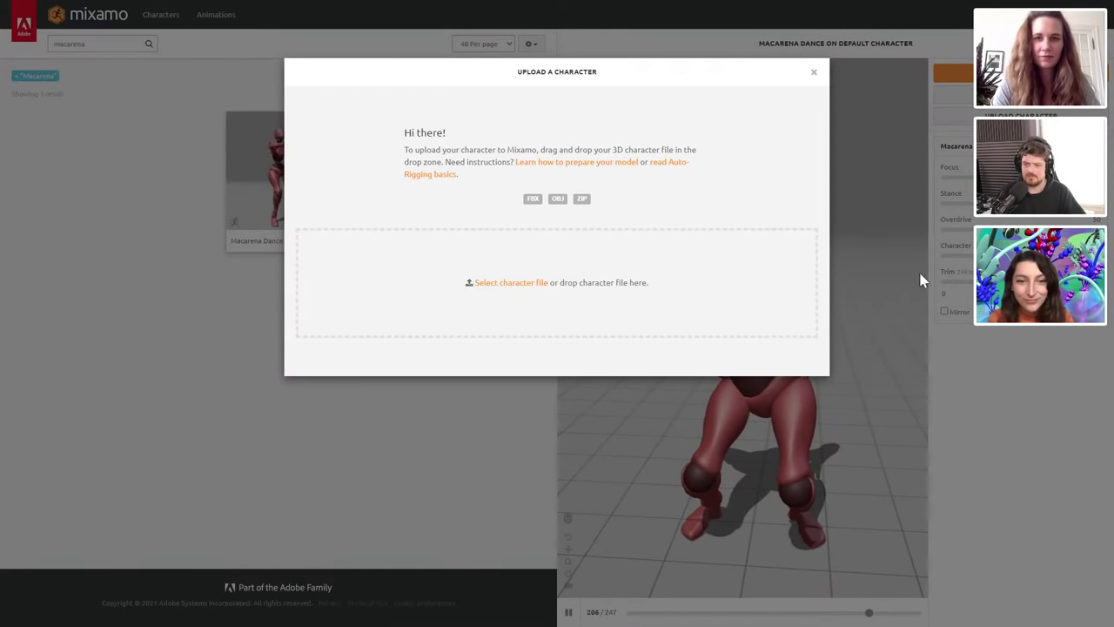
{"action": "left_click_drag", "start_coordinate": [920, 279], "coordinate": [557, 304]}
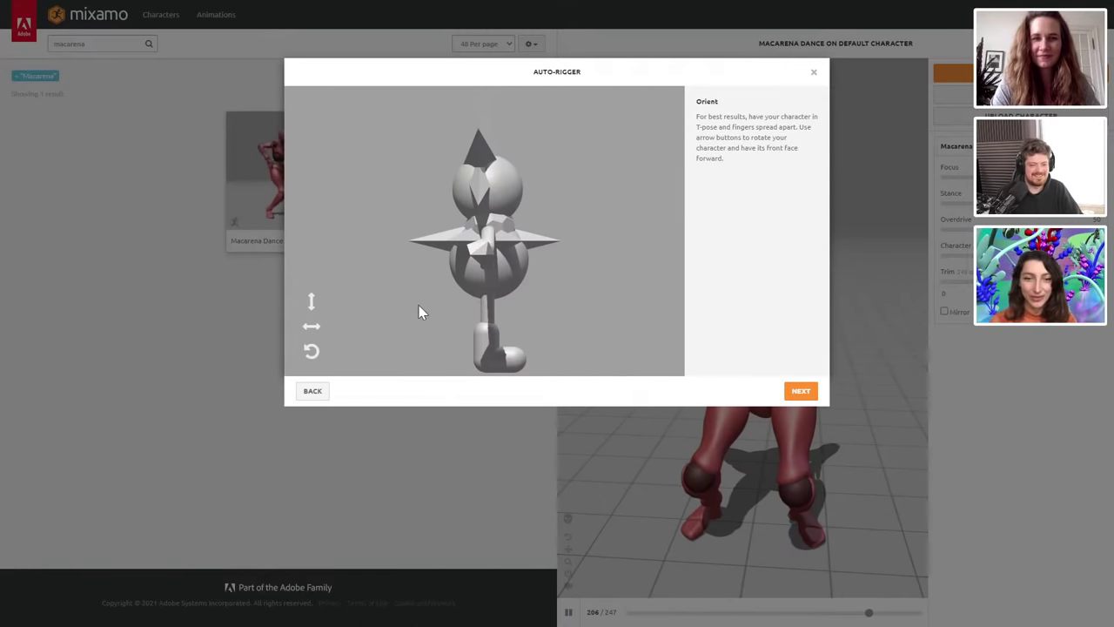
- Orient the figure upright and facing forward by rotating it on the Z and Y axes, and continue to marker placement
{"action": "left_click", "coordinate": [312, 355]}
{"action": "left_click", "coordinate": [312, 355]}
{"action": "left_click", "coordinate": [312, 355]}
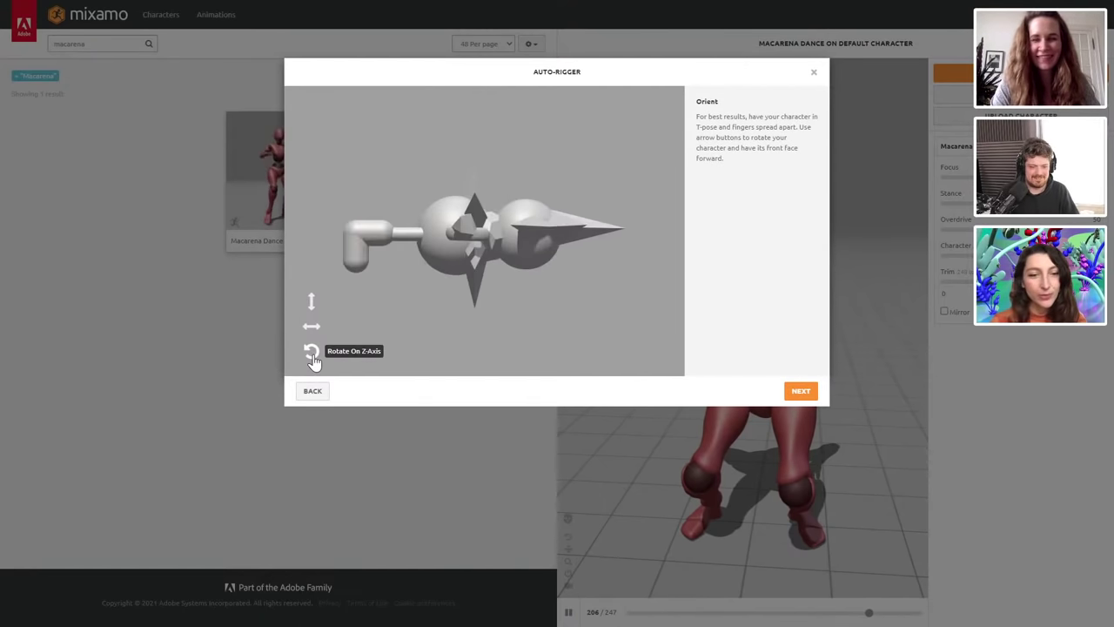
{"action": "left_click", "coordinate": [312, 355]}
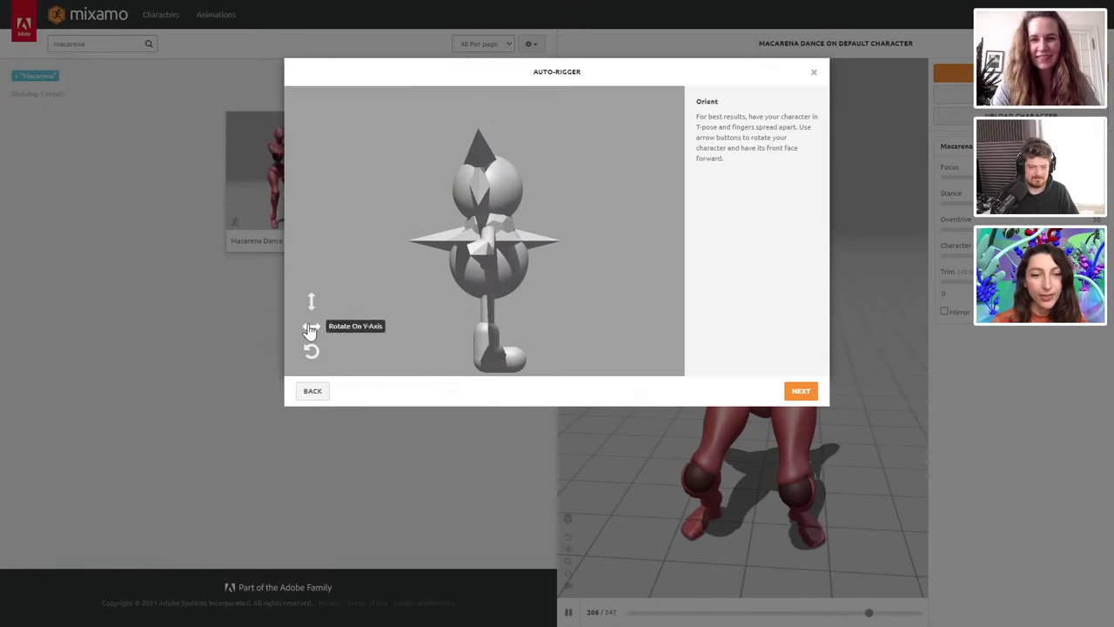
{"action": "left_click", "coordinate": [312, 329]}
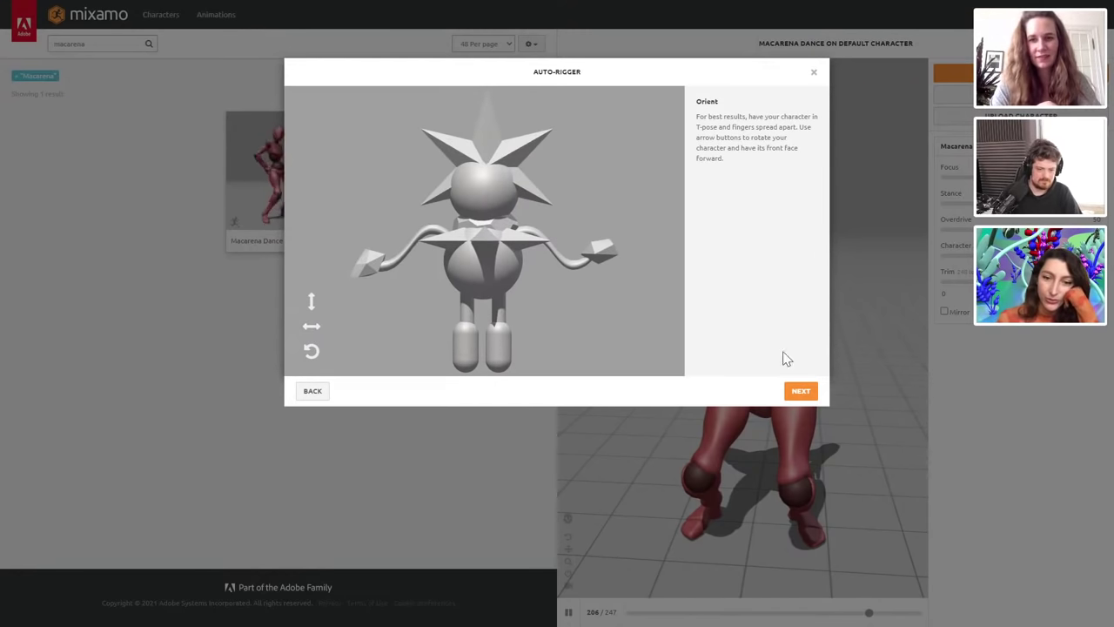
{"action": "left_click", "coordinate": [801, 392]}
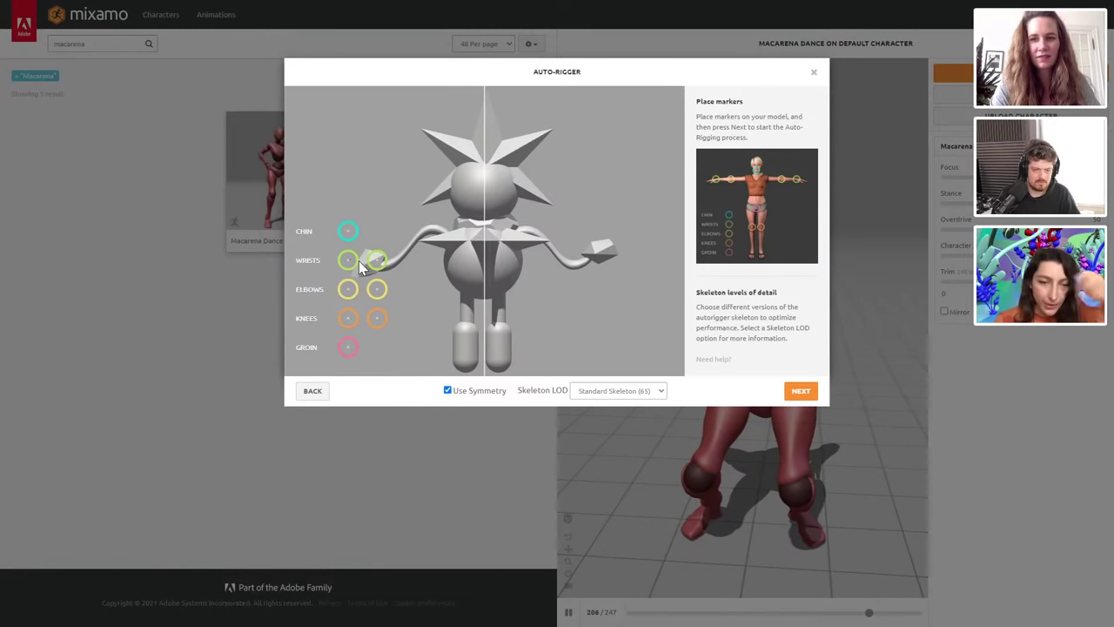
- Turn off symmetry and place the wrist markers on the hands, the chin marker below the face and the elbow markers mid-arm
{"action": "left_click", "coordinate": [455, 391]}
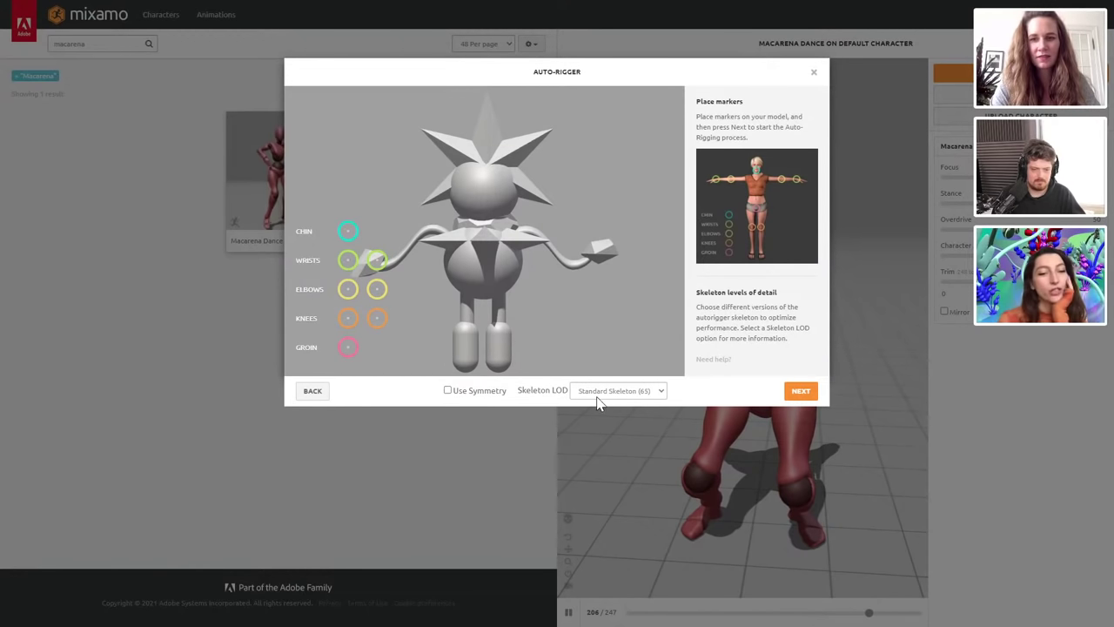
{"action": "left_click_drag", "start_coordinate": [350, 263], "coordinate": [603, 254]}
{"action": "left_click_drag", "start_coordinate": [348, 232], "coordinate": [479, 210]}
{"action": "mouse_move", "coordinate": [347, 297]}
{"action": "left_mouse_down"}
{"action": "mouse_move", "coordinate": [418, 258]}
{"action": "mouse_move", "coordinate": [409, 250]}
{"action": "mouse_move", "coordinate": [566, 252]}
{"action": "mouse_move", "coordinate": [549, 250]}
{"action": "left_mouse_up"}
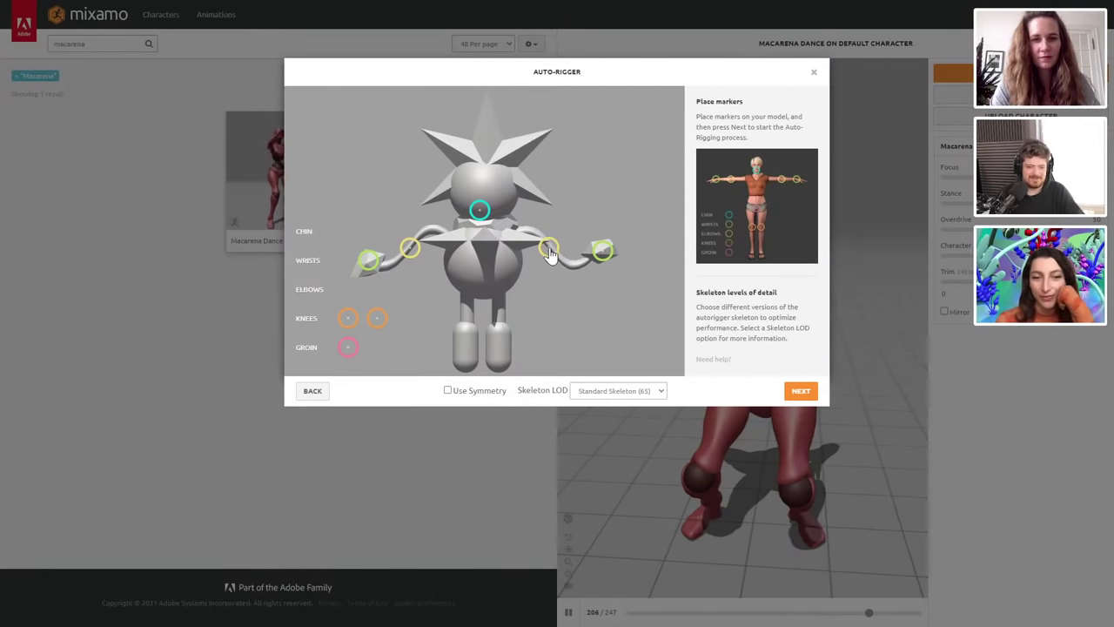
- Place the knee markers on both legs and the groin marker between them, centre the chin marker, and return to the orientation stage
{"action": "left_click_drag", "start_coordinate": [375, 316], "coordinate": [498, 308]}
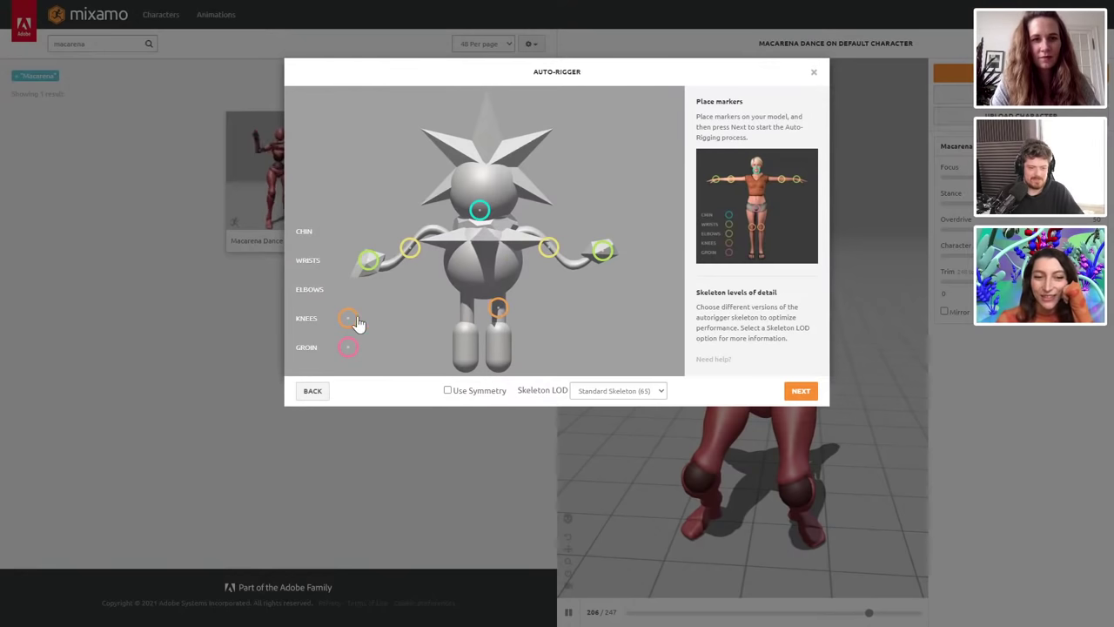
{"action": "left_click_drag", "start_coordinate": [350, 324], "coordinate": [460, 310]}
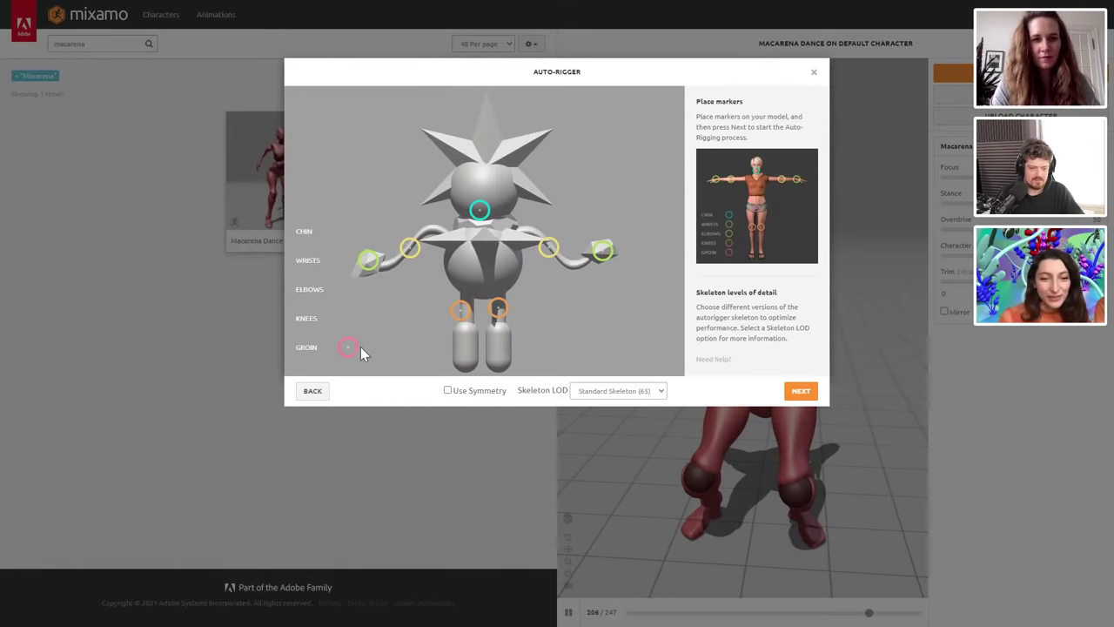
{"action": "left_click_drag", "start_coordinate": [344, 350], "coordinate": [484, 296]}
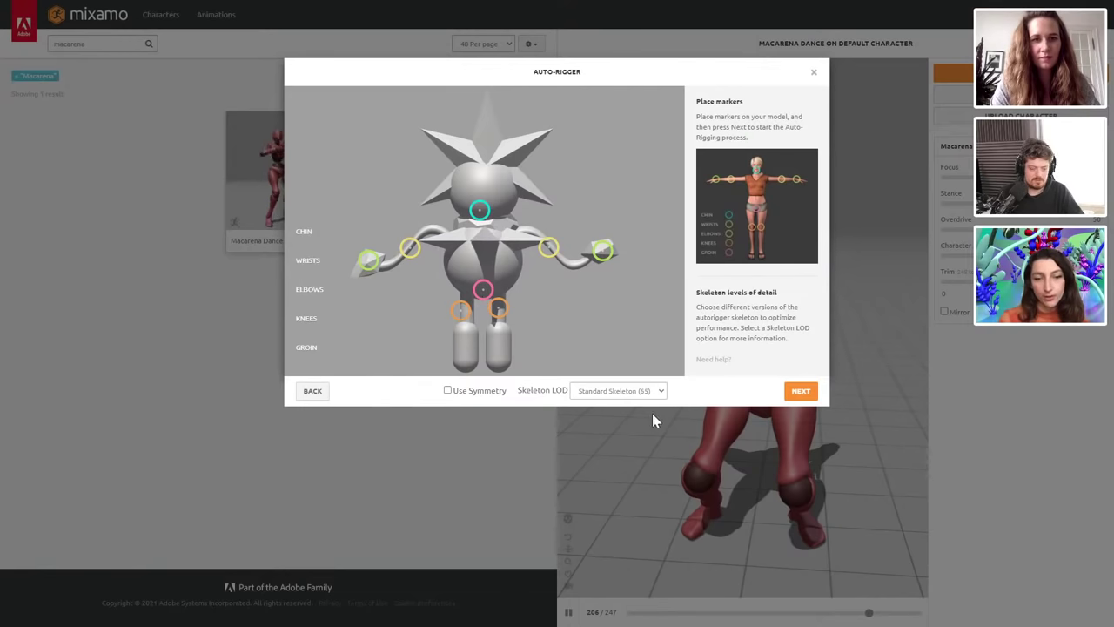
{"action": "left_click_drag", "start_coordinate": [480, 211], "coordinate": [486, 210]}
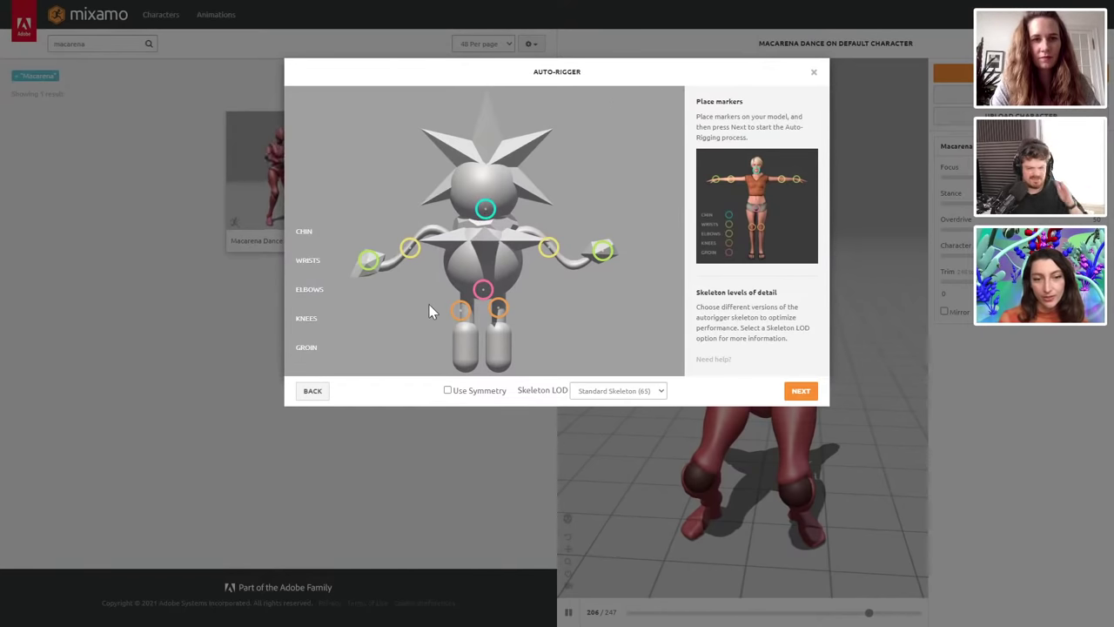
{"action": "left_click", "coordinate": [315, 392]}
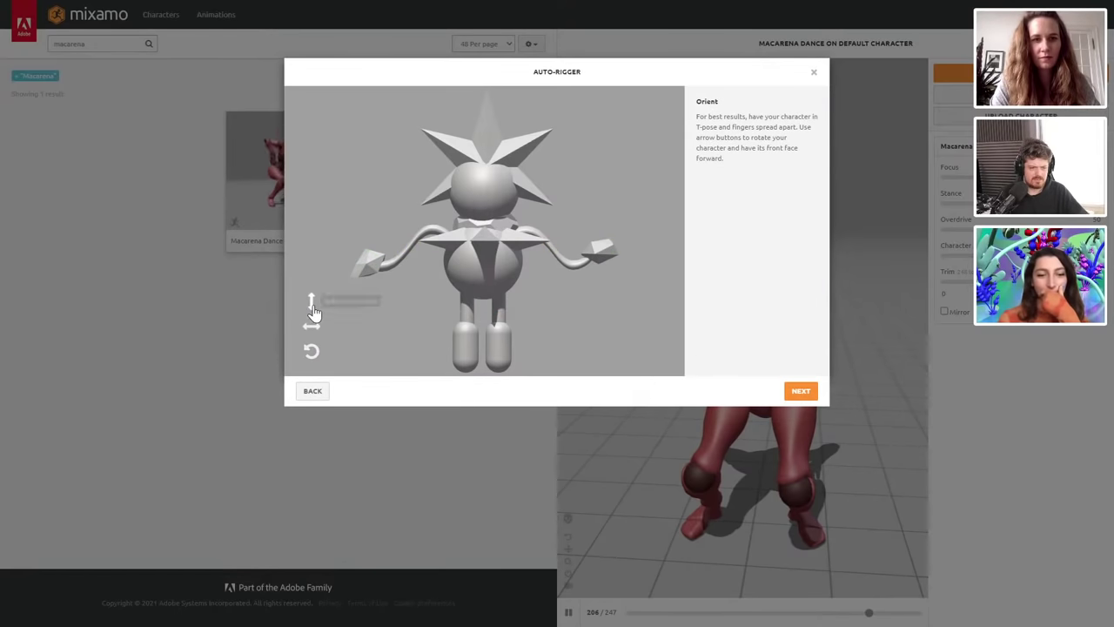